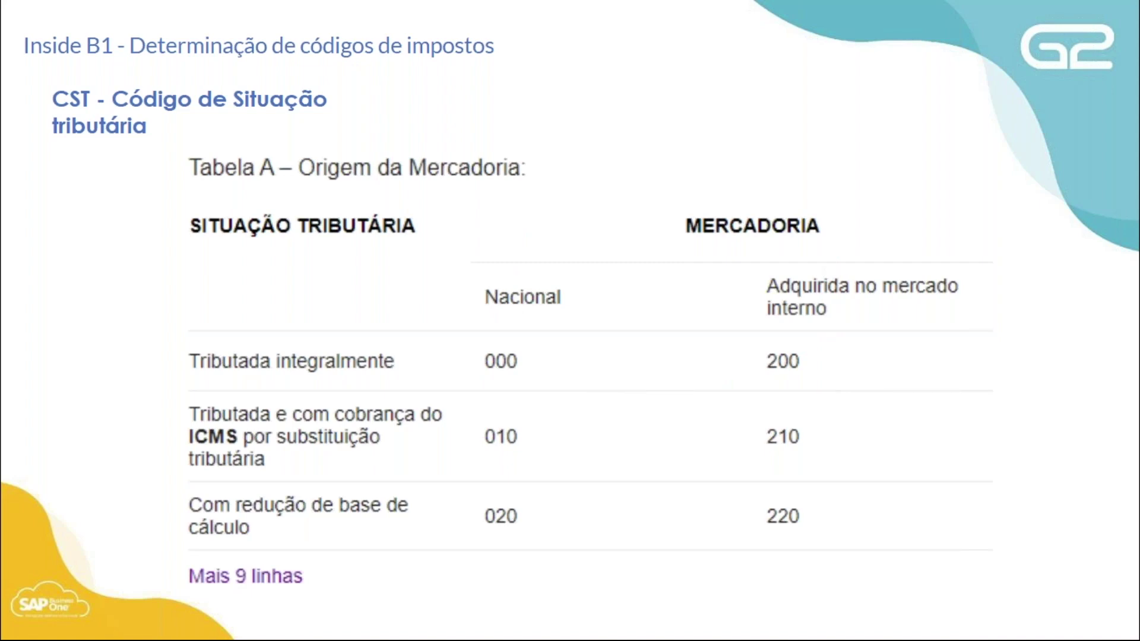
Advance to the slide "Como configurar a determinação no SAP" and end the slideshow.
{"action": "key", "text": "Right"}
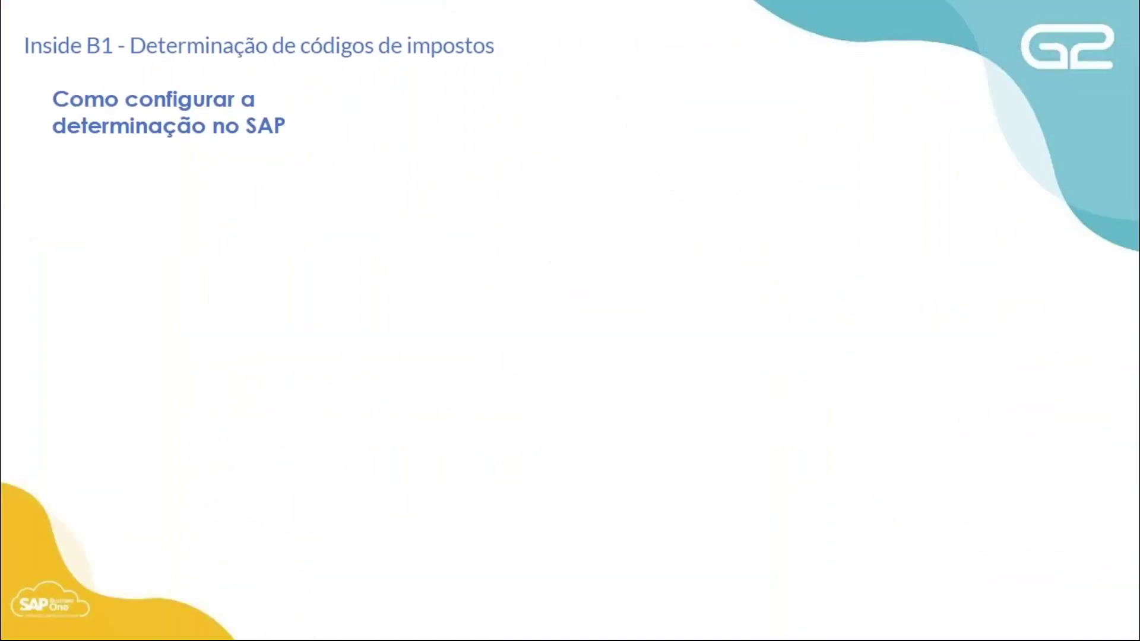
{"action": "key", "text": "Right"}
{"action": "key", "text": "Left"}
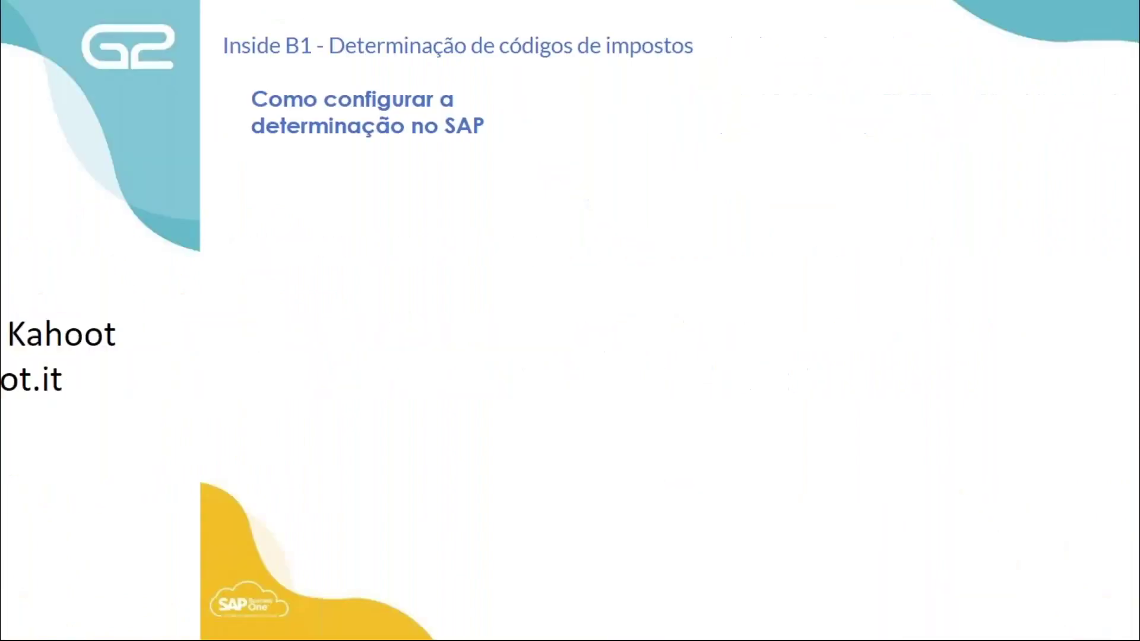
{"action": "key", "text": "Escape"}
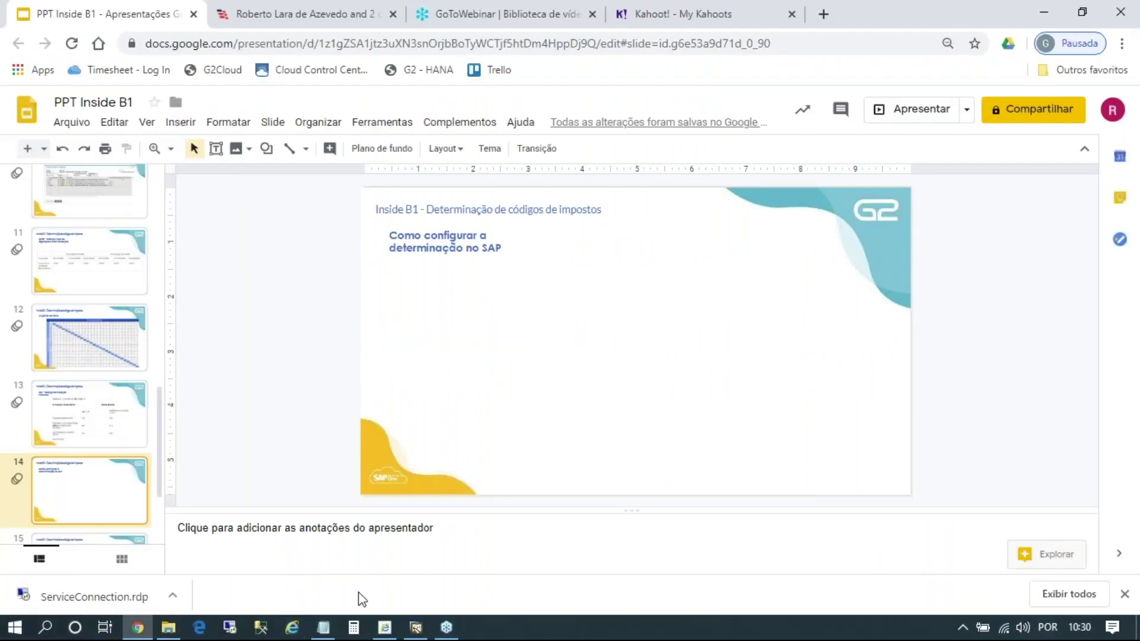
Switch to SAP Business One and close the open Nota Fiscal de Saída and the expanded Vendas - C/R module.
{"action": "left_click", "coordinate": [416, 627]}
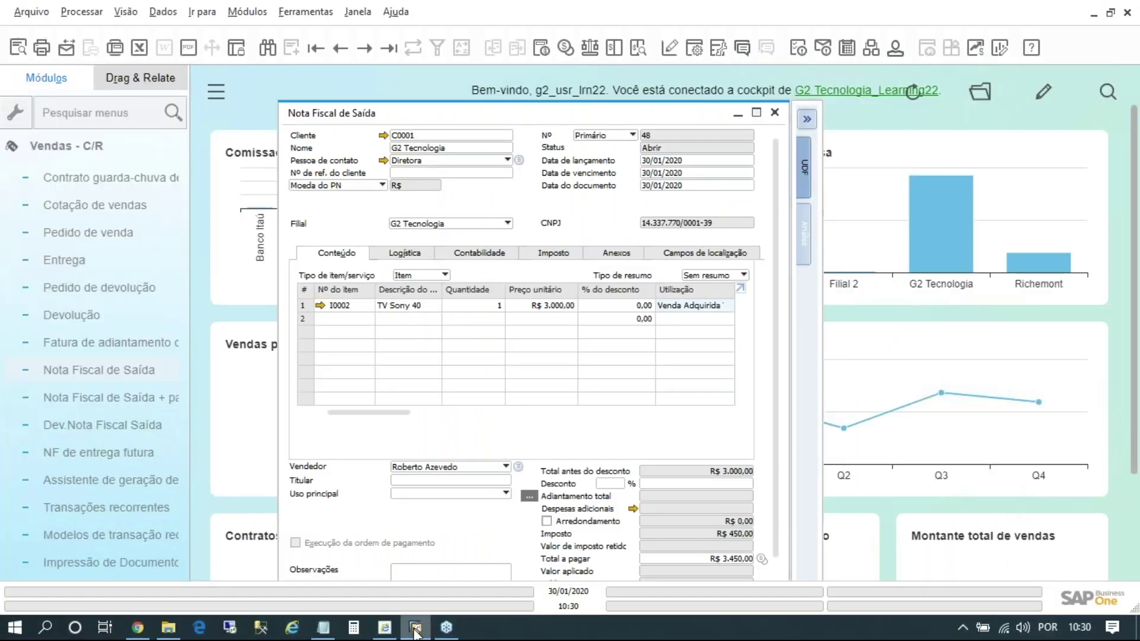
{"action": "left_click", "coordinate": [775, 113]}
{"action": "left_click", "coordinate": [510, 360]}
{"action": "left_click", "coordinate": [74, 146]}
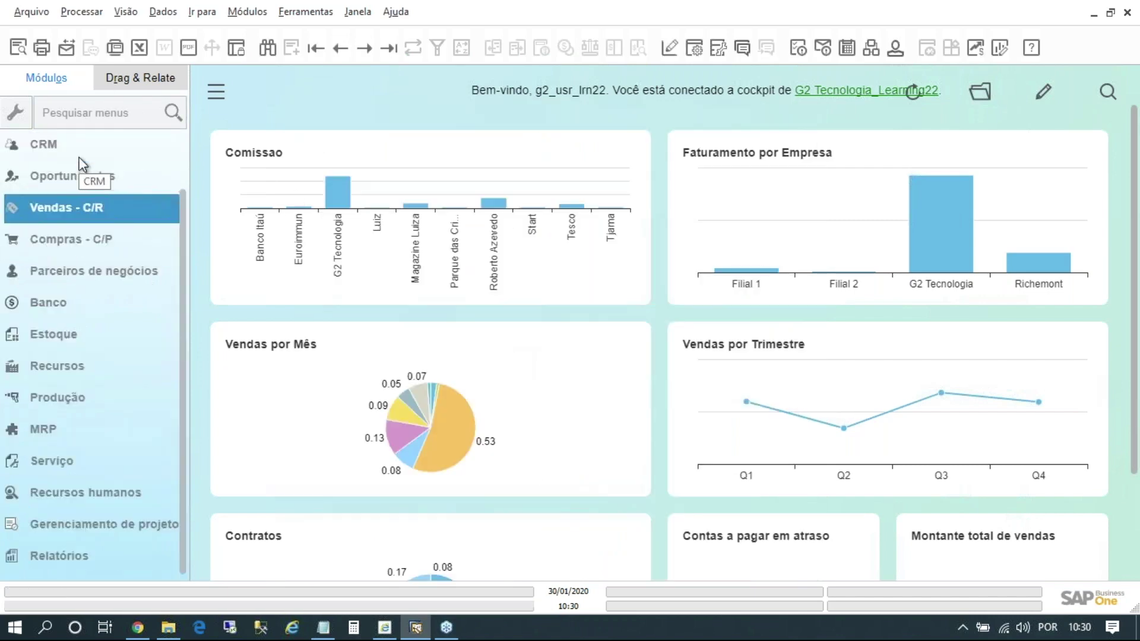
{"action": "scroll", "coordinate": [82, 164], "scroll_direction": "up", "scroll_amount": 2}
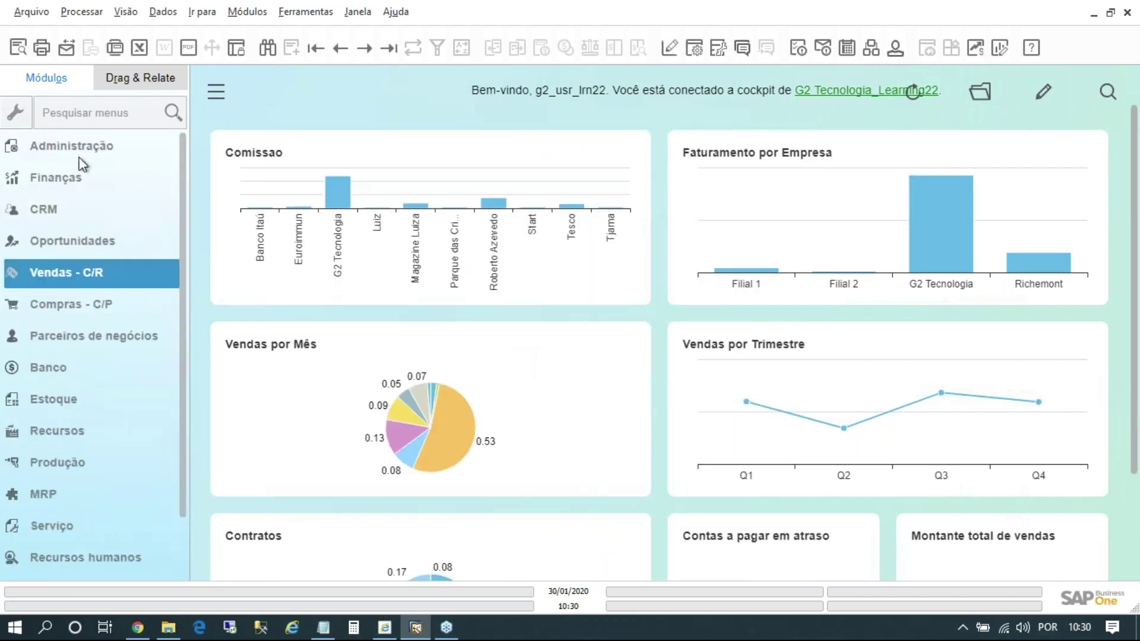
Open the Códigos de imposto definition found in the finance tax setup of the Administração module.
{"action": "left_click", "coordinate": [59, 146]}
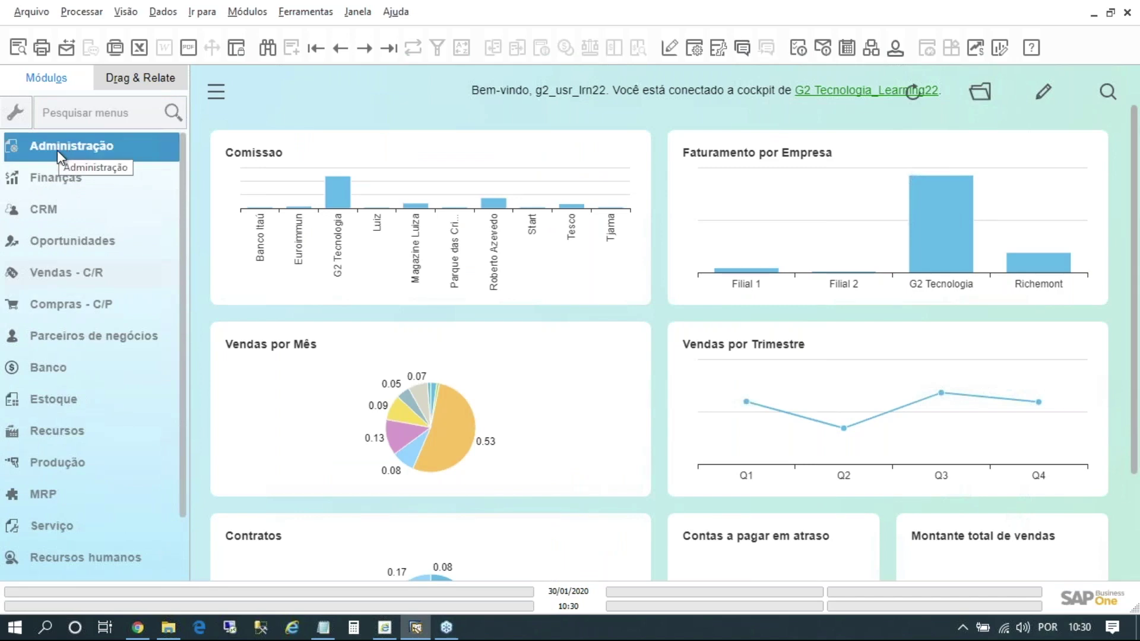
{"action": "left_click", "coordinate": [57, 150]}
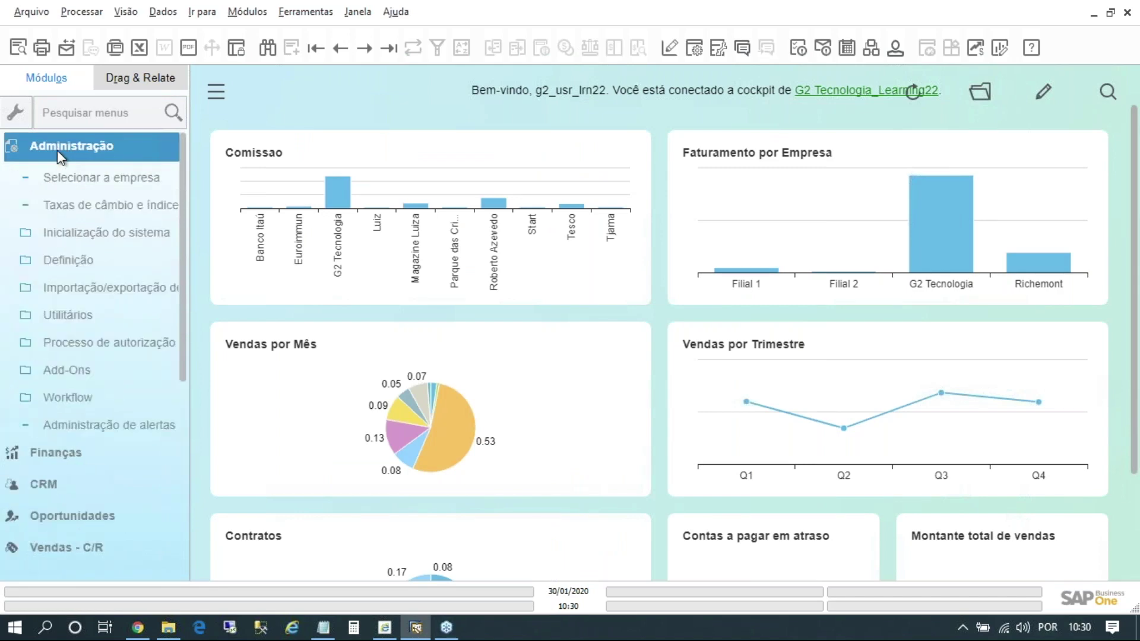
{"action": "left_click", "coordinate": [67, 255]}
{"action": "left_click", "coordinate": [81, 317]}
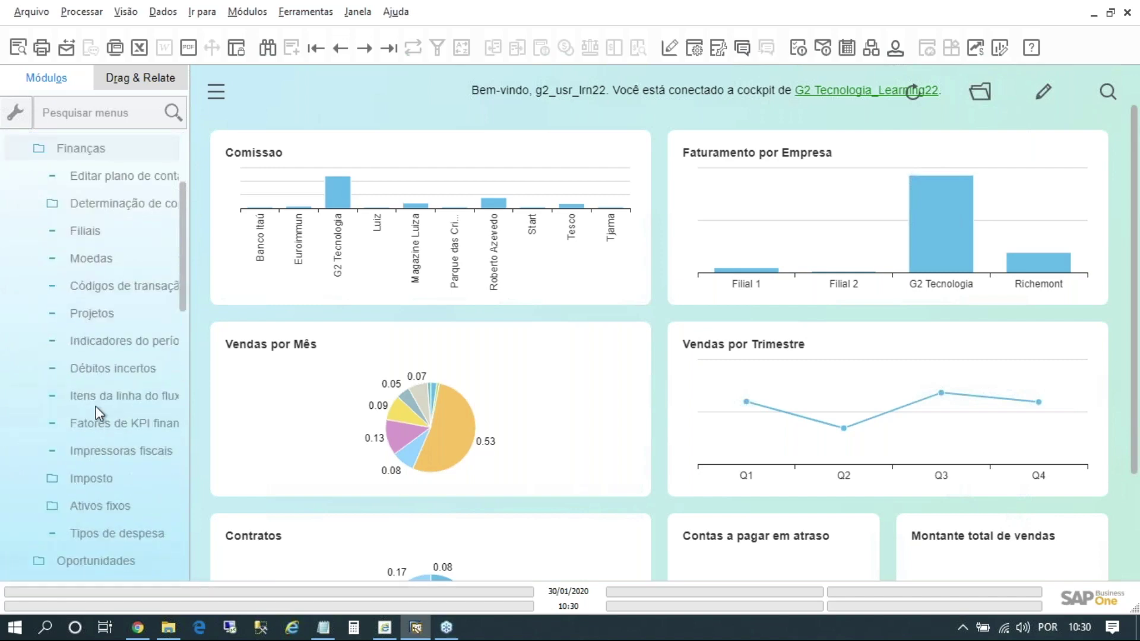
{"action": "left_click", "coordinate": [95, 450]}
{"action": "left_click", "coordinate": [95, 478]}
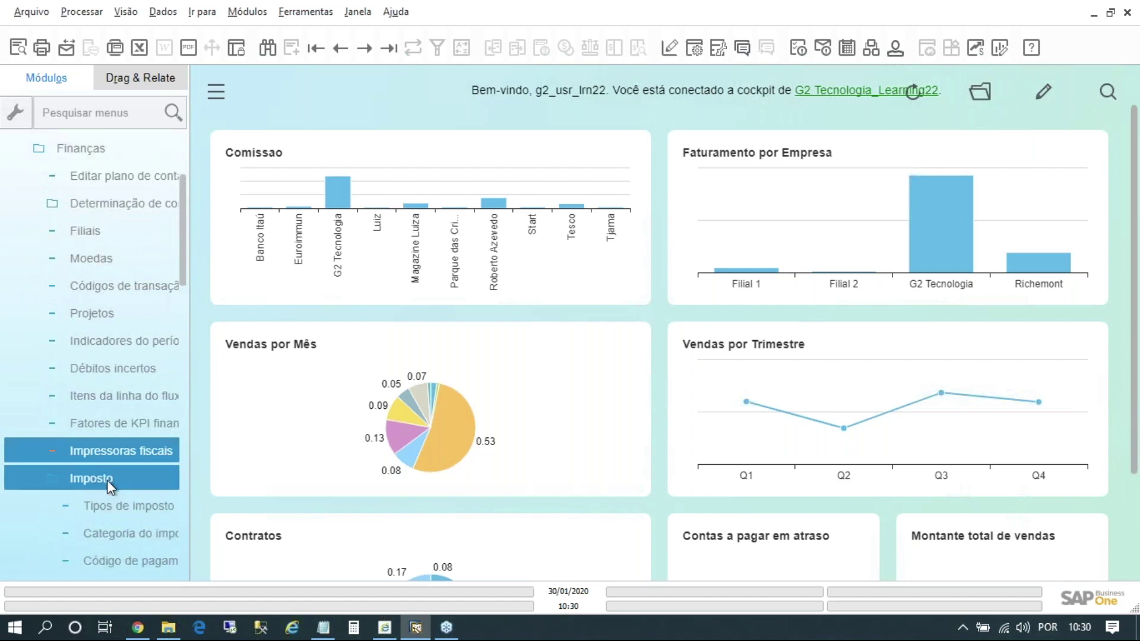
{"action": "left_click_drag", "start_coordinate": [214, 485], "coordinate": [251, 484]}
{"action": "left_click", "coordinate": [130, 424]}
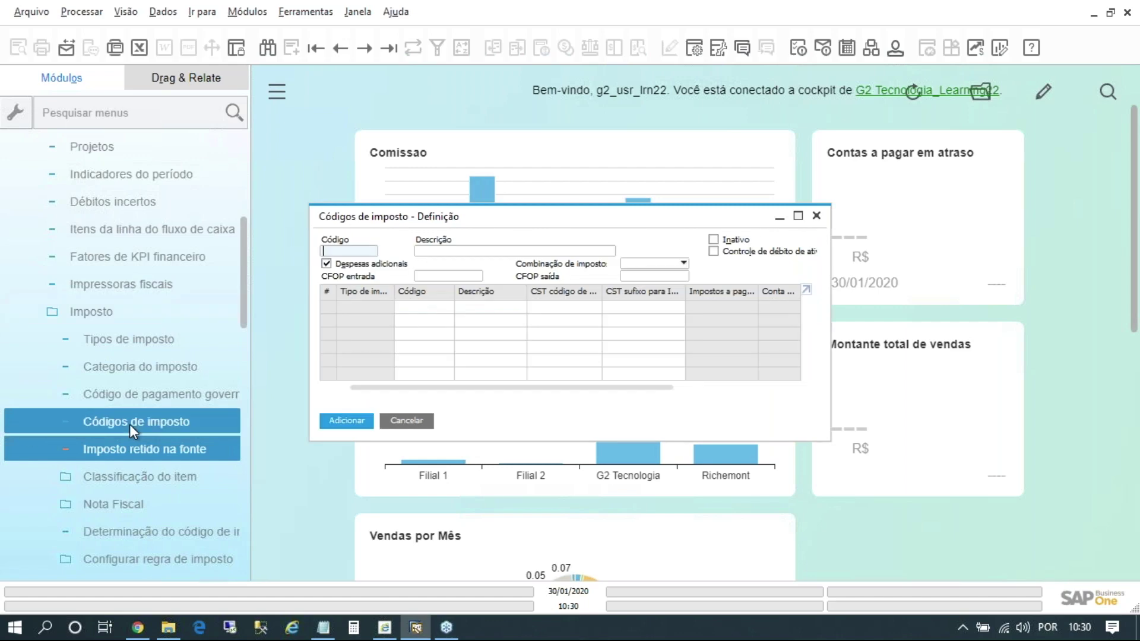
Enlarge and reposition the tax code definition window so more of its grid columns and rows fit.
{"action": "left_click_drag", "start_coordinate": [394, 223], "coordinate": [354, 202]}
{"action": "left_click_drag", "start_coordinate": [798, 421], "coordinate": [977, 464]}
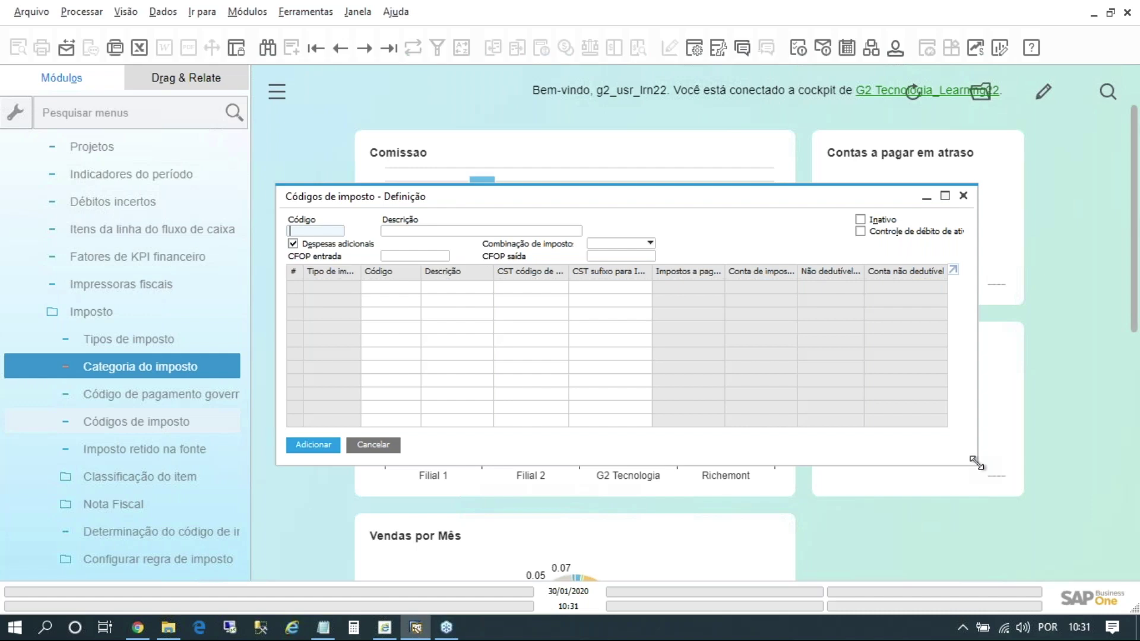
{"action": "left_click_drag", "start_coordinate": [622, 196], "coordinate": [621, 171]}
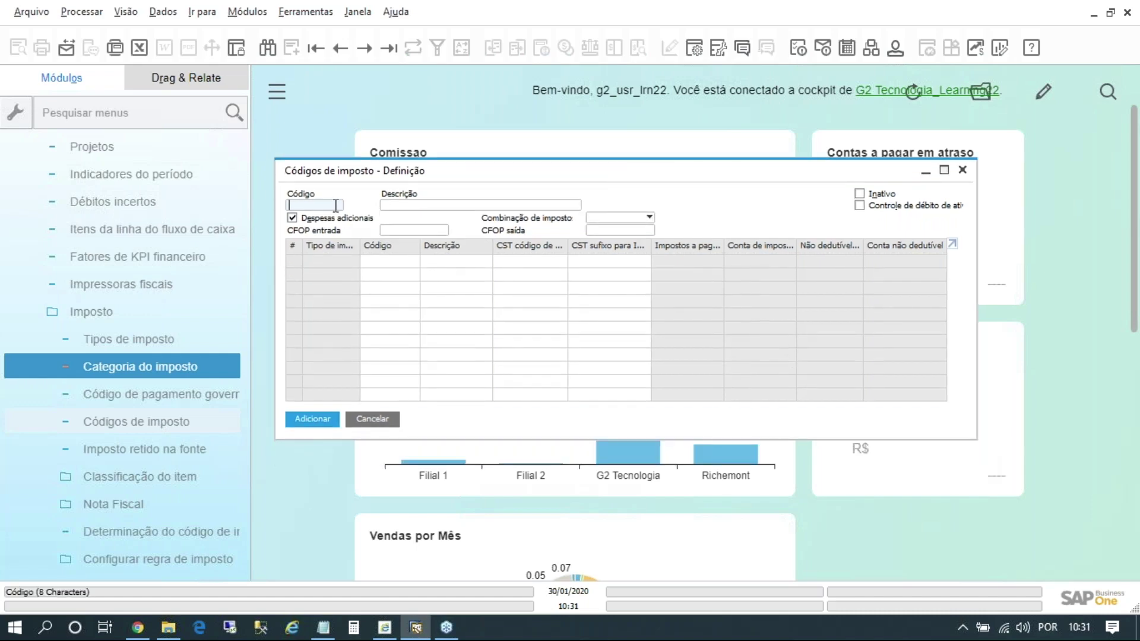
Enter tax code 5102-02 with the description "ICMS 7% - IPI 15% - PIS 0,65% - COF 3%".
{"action": "type", "text": "5102"}
{"action": "type", "text": "-02"}
{"action": "key", "text": "Tab"}
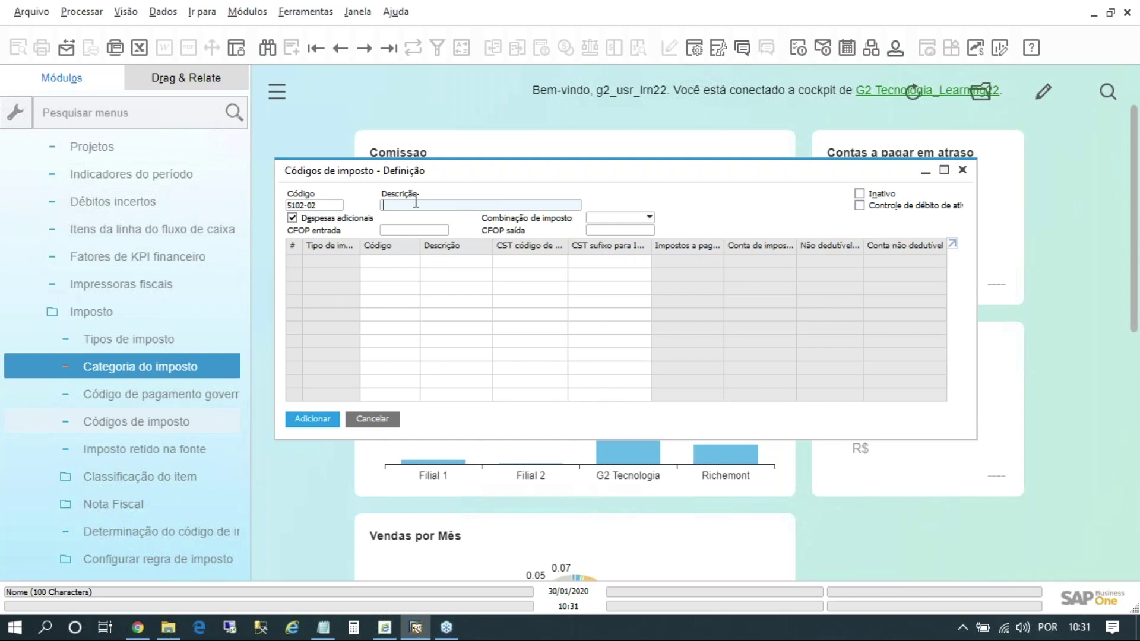
{"action": "type", "text": "ICMS 7% - IPI 15% - PIS 0,65% - COF 3%"}
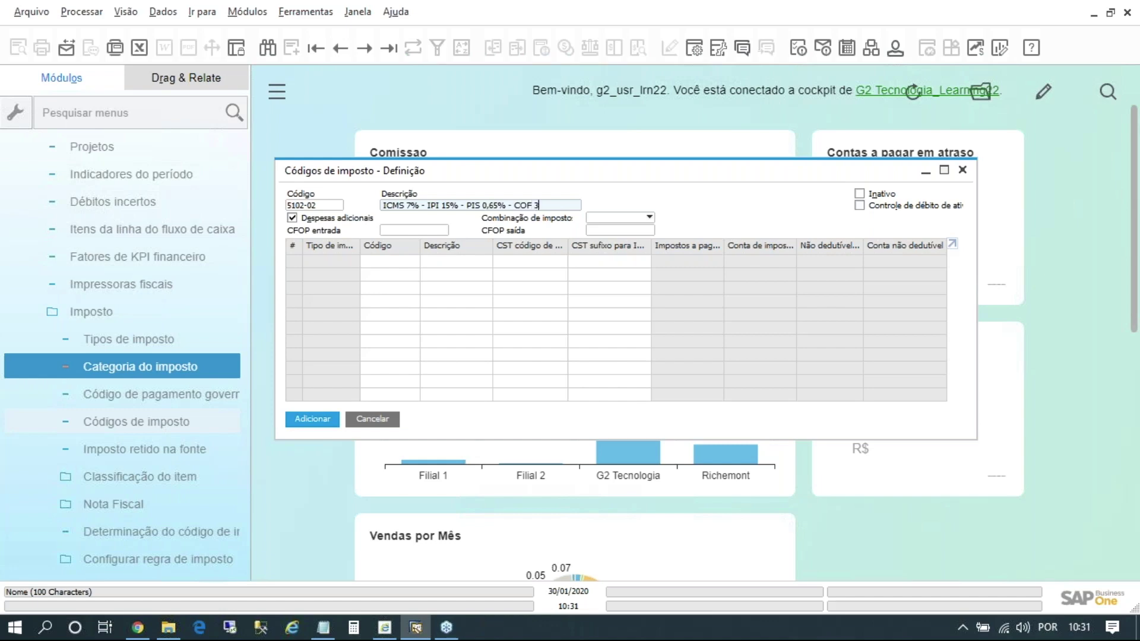
Choose the tax combination IC-IP-PI-CF and set the outgoing CFOP (CFOP saída) to 5102.
{"action": "left_click", "coordinate": [629, 215]}
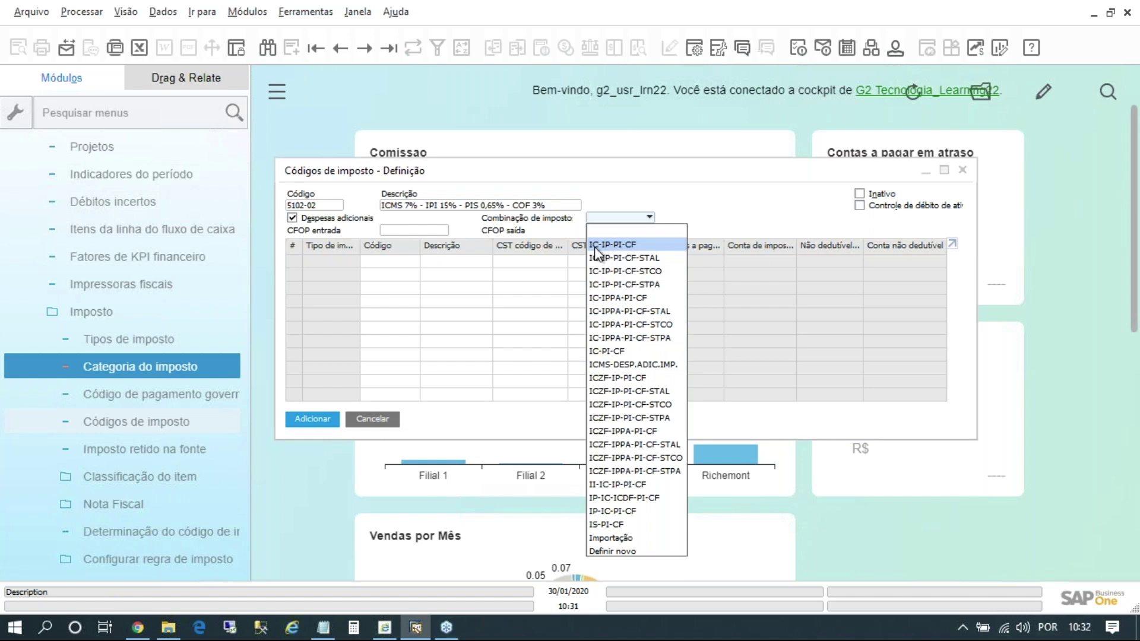
{"action": "left_click", "coordinate": [635, 244]}
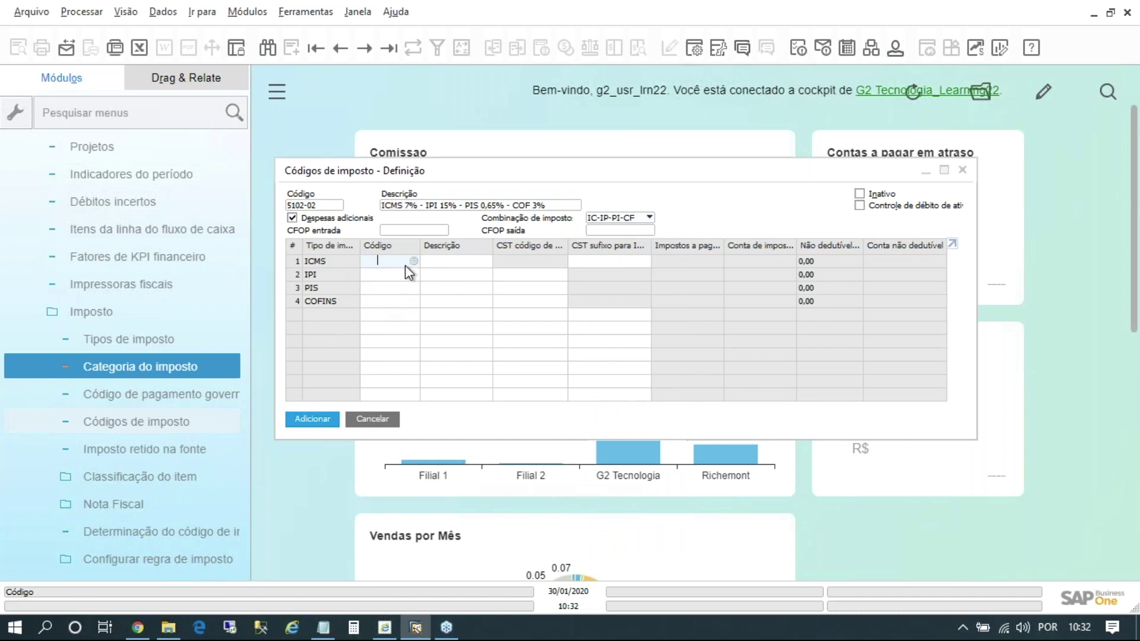
{"action": "left_click", "coordinate": [419, 231]}
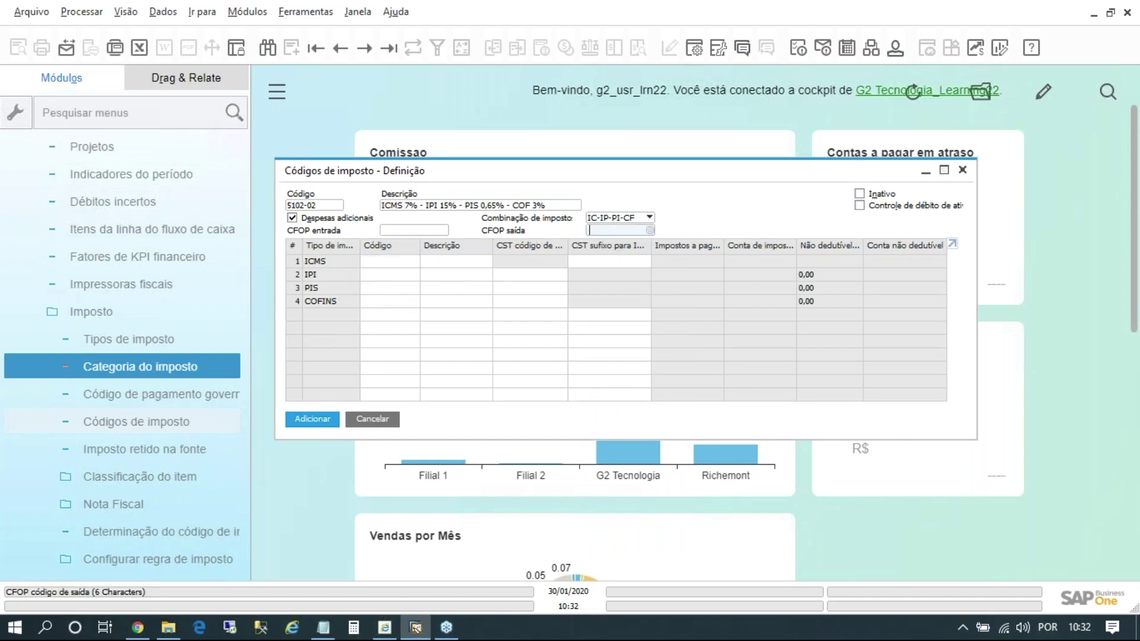
{"action": "left_click", "coordinate": [599, 232]}
{"action": "key", "text": "shift+Tab"}
{"action": "key", "text": "Tab"}
{"action": "type", "text": "5102"}
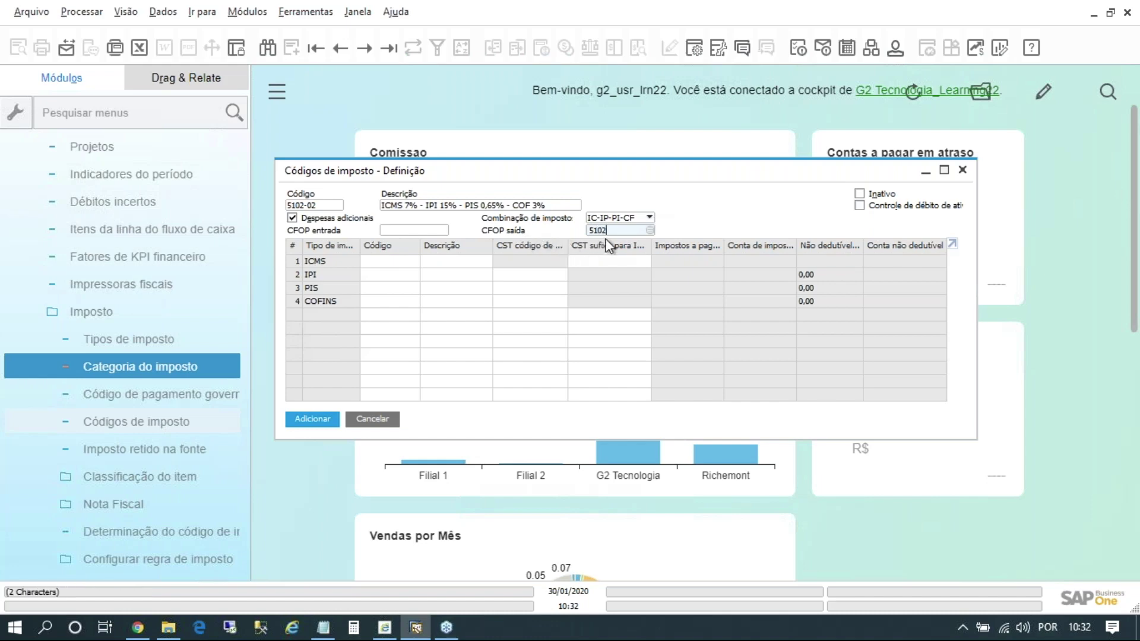
{"action": "key", "text": "Tab"}
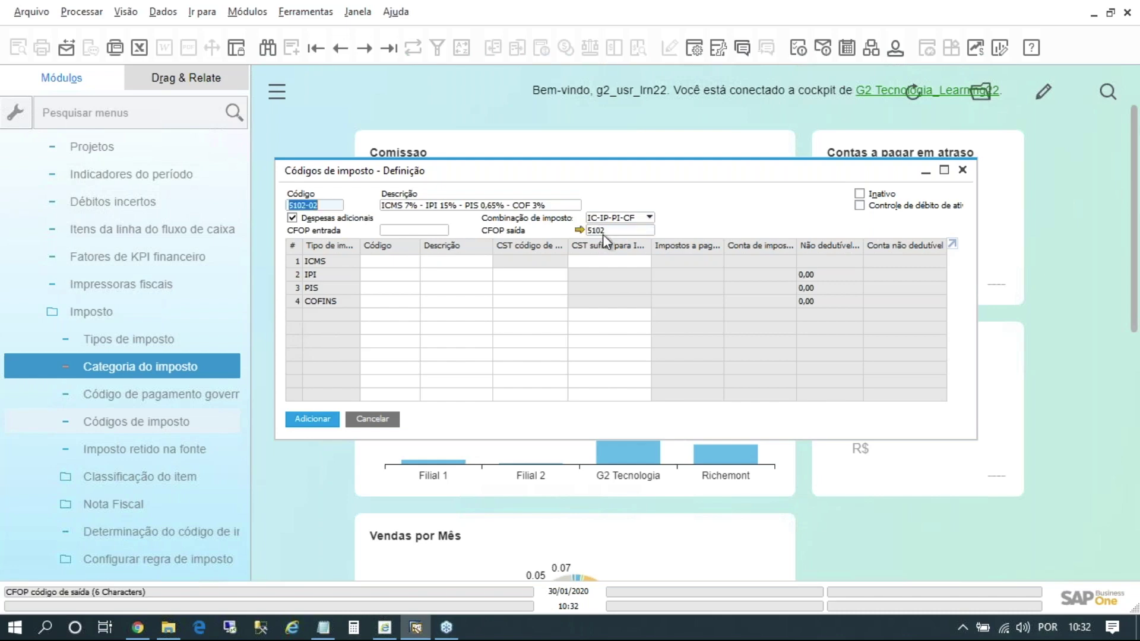
Set the incoming CFOP (CFOP entrada) of the tax code to 1102.
{"action": "left_click", "coordinate": [415, 229]}
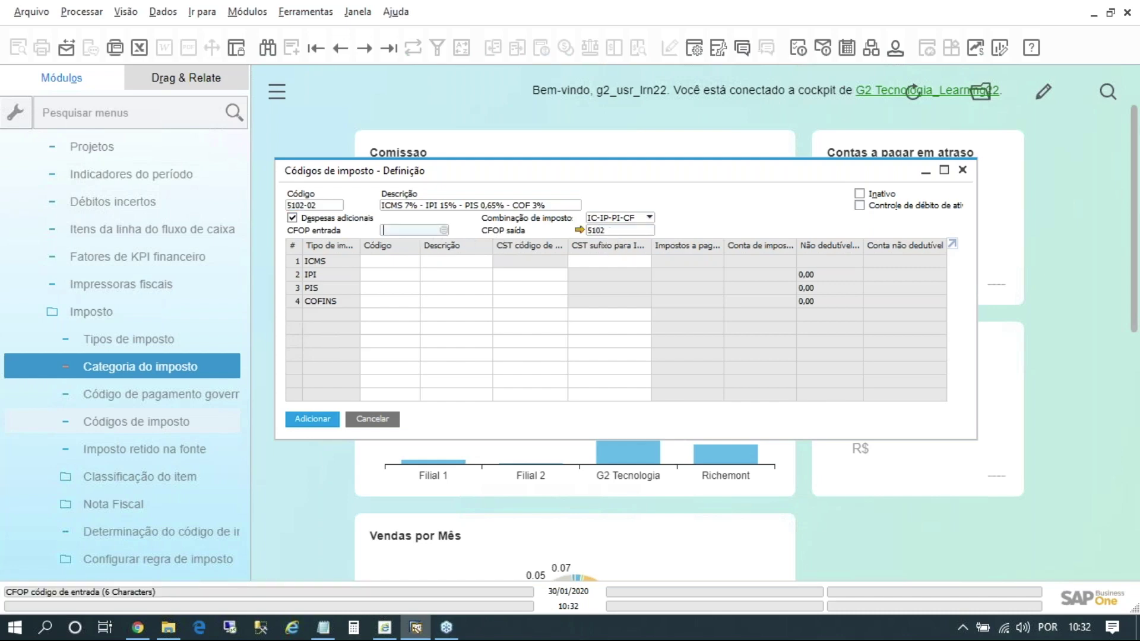
{"action": "type", "text": "1102"}
{"action": "key", "text": "Tab"}
{"action": "left_click", "coordinate": [604, 229]}
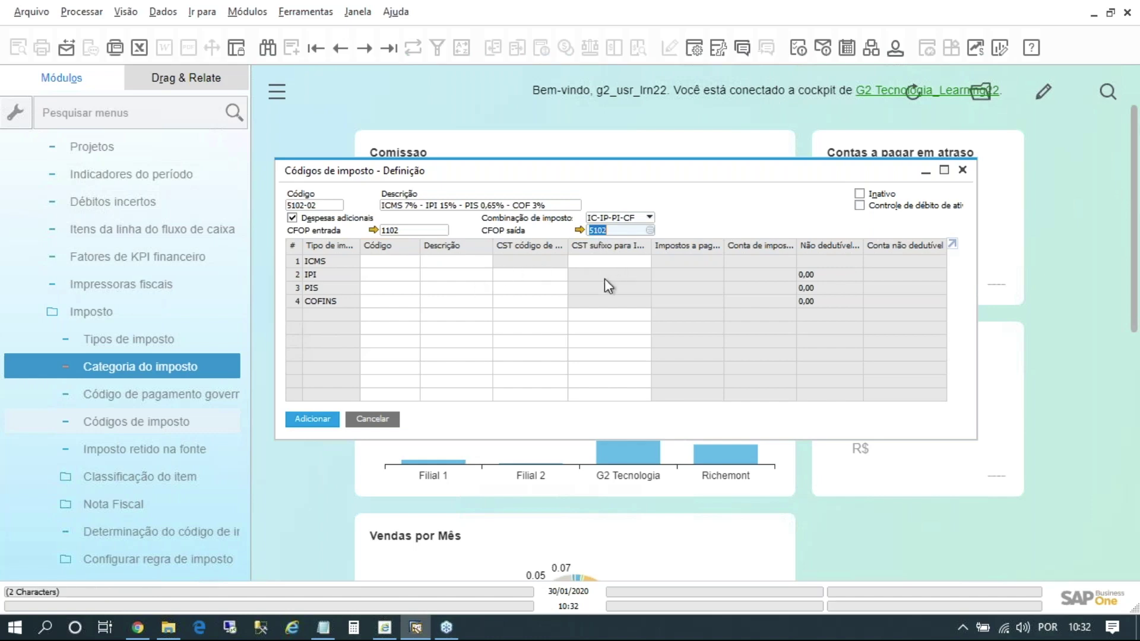
Assign the 7% fully taxed ICMS code IC07BT01 to the ICMS row.
{"action": "left_click", "coordinate": [384, 274]}
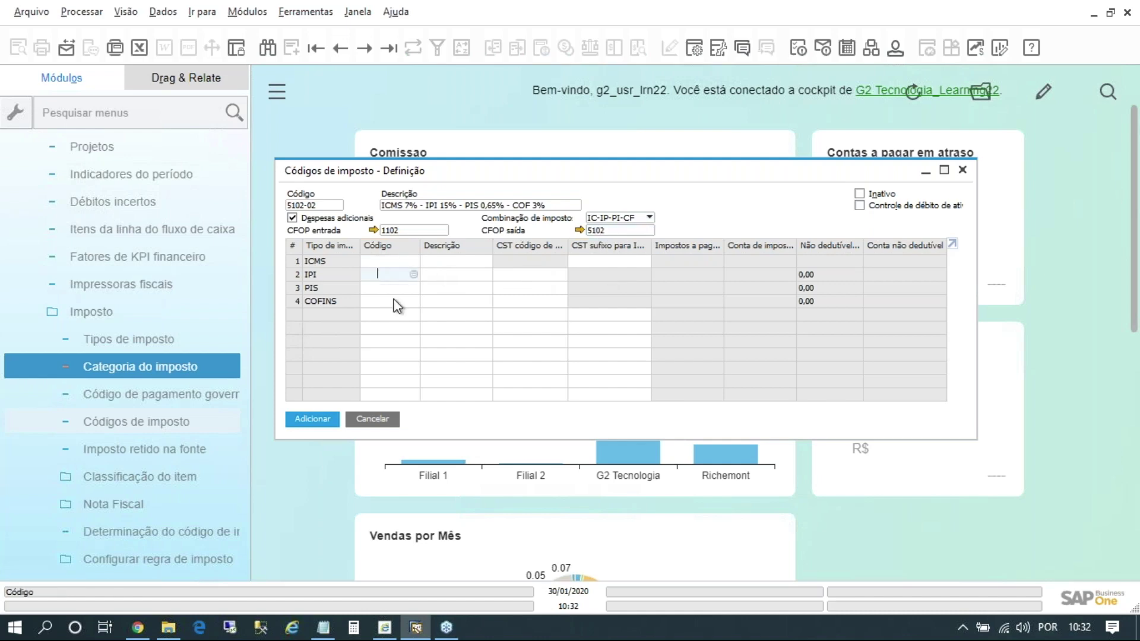
{"action": "left_click", "coordinate": [394, 289]}
{"action": "left_click", "coordinate": [393, 301]}
{"action": "left_click", "coordinate": [380, 261]}
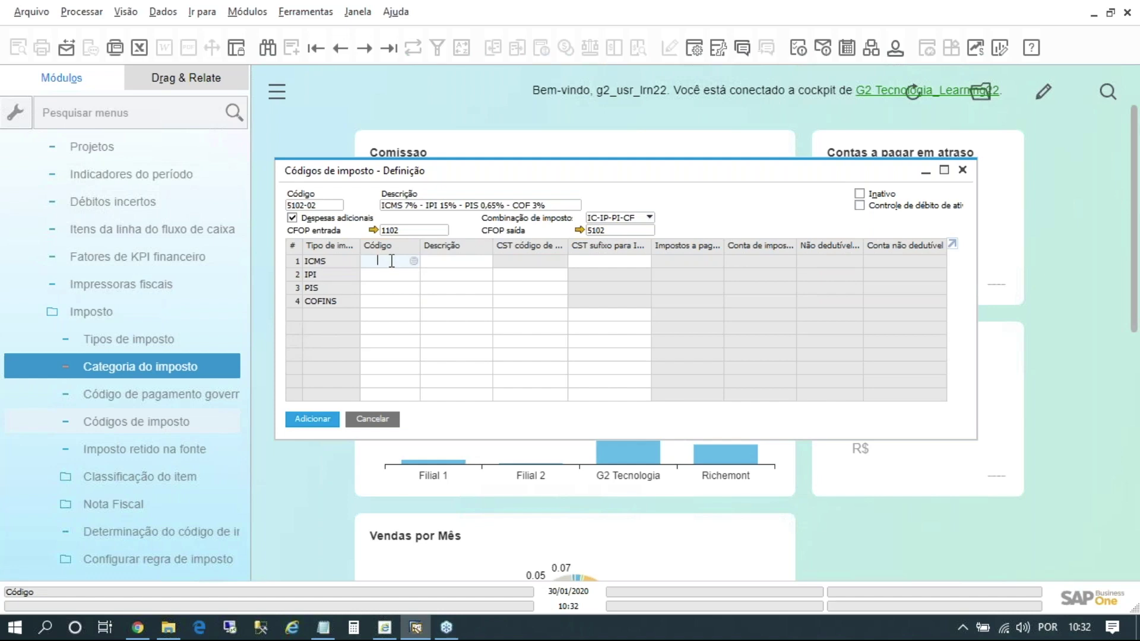
{"action": "left_click", "coordinate": [413, 261]}
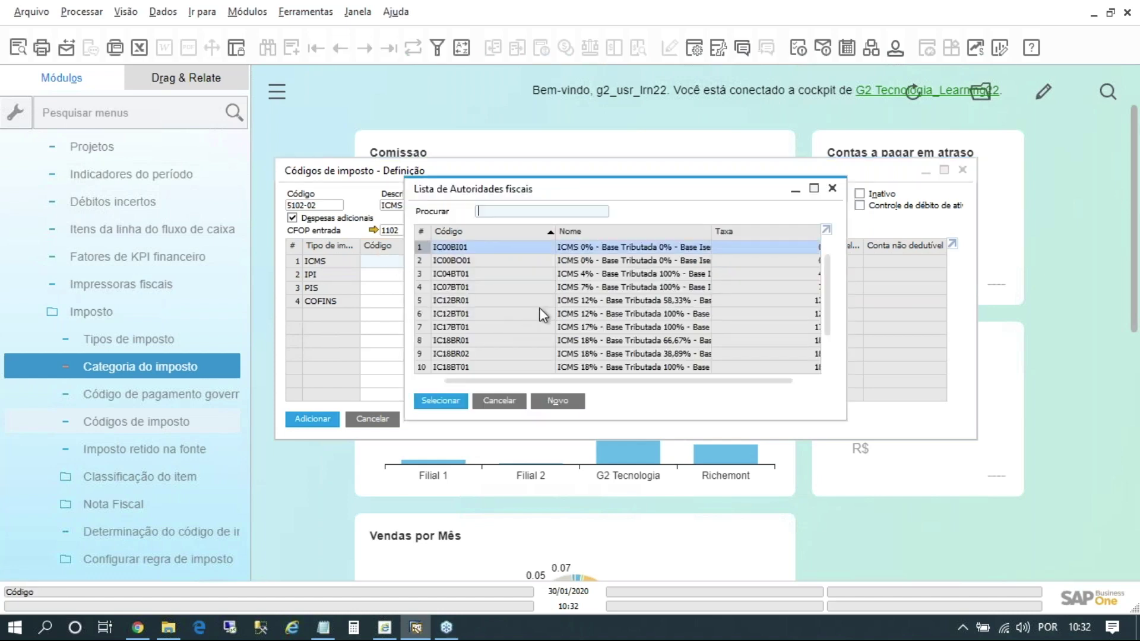
{"action": "left_click", "coordinate": [567, 287]}
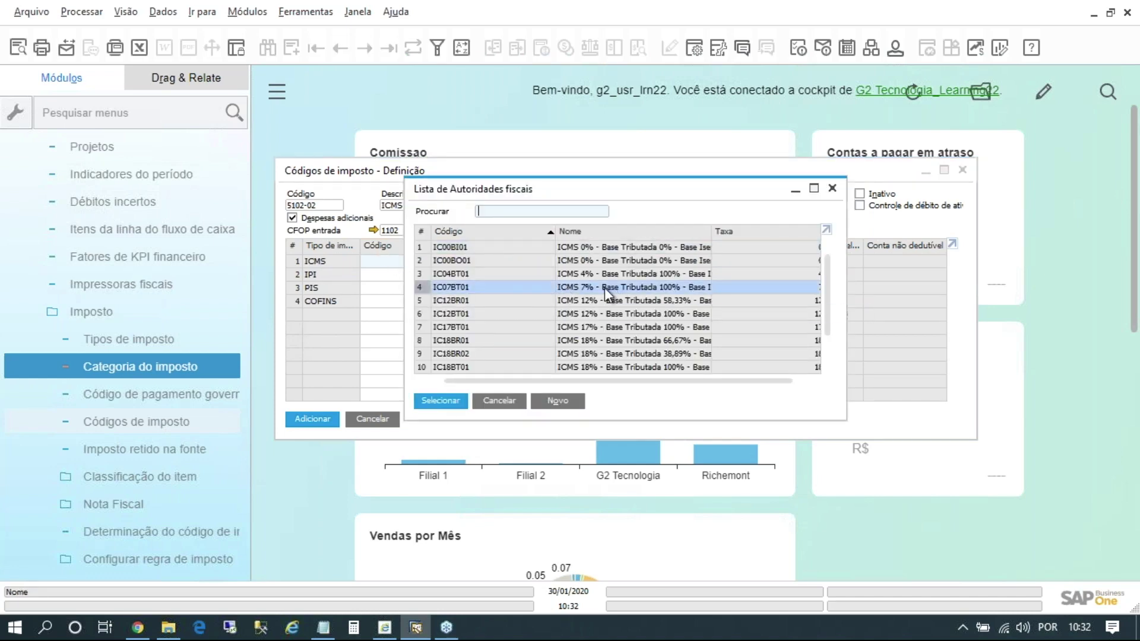
{"action": "double_click", "coordinate": [464, 286]}
Assign the 15% fully taxed IPI code IP15BT01 to the IPI row.
{"action": "left_click", "coordinate": [382, 276]}
{"action": "left_click", "coordinate": [411, 276]}
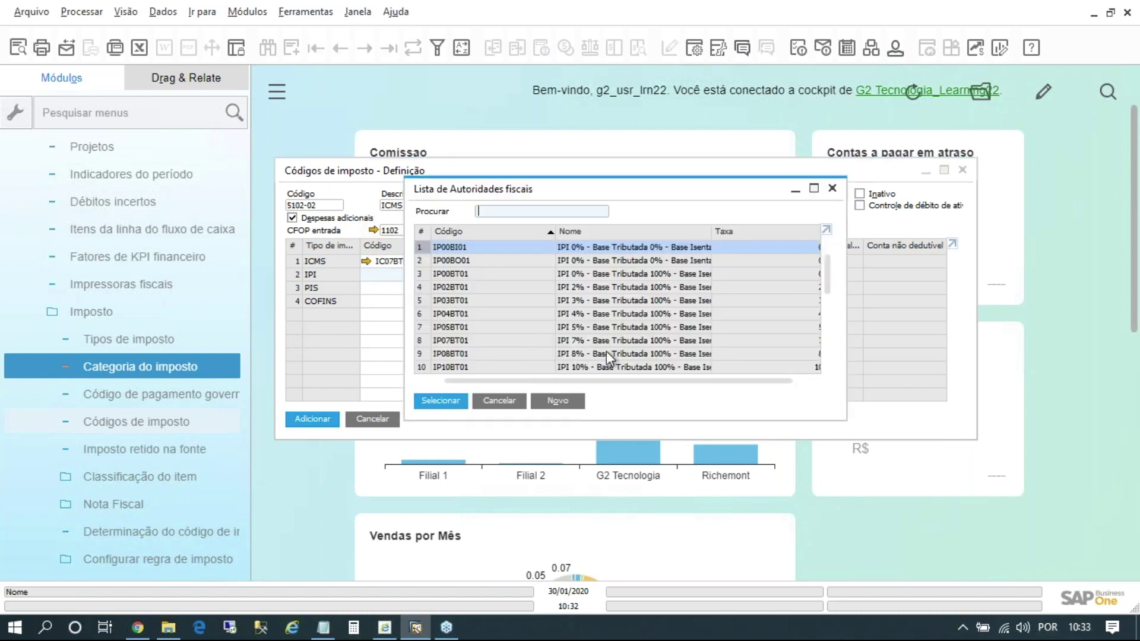
{"action": "scroll", "coordinate": [625, 341], "scroll_direction": "down", "scroll_amount": 3}
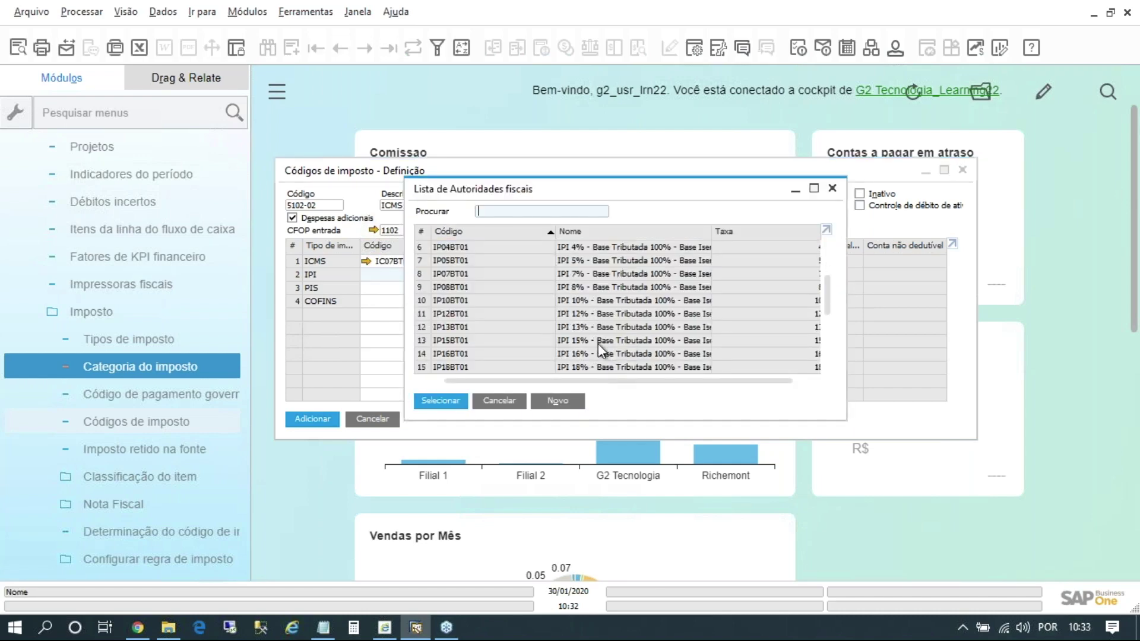
{"action": "left_click", "coordinate": [598, 340]}
{"action": "double_click", "coordinate": [597, 340]}
Assign the 0,65% code PI06BT01 to the PIS row and the 3% code CF03BT01 to the COFINS row.
{"action": "left_click", "coordinate": [368, 288]}
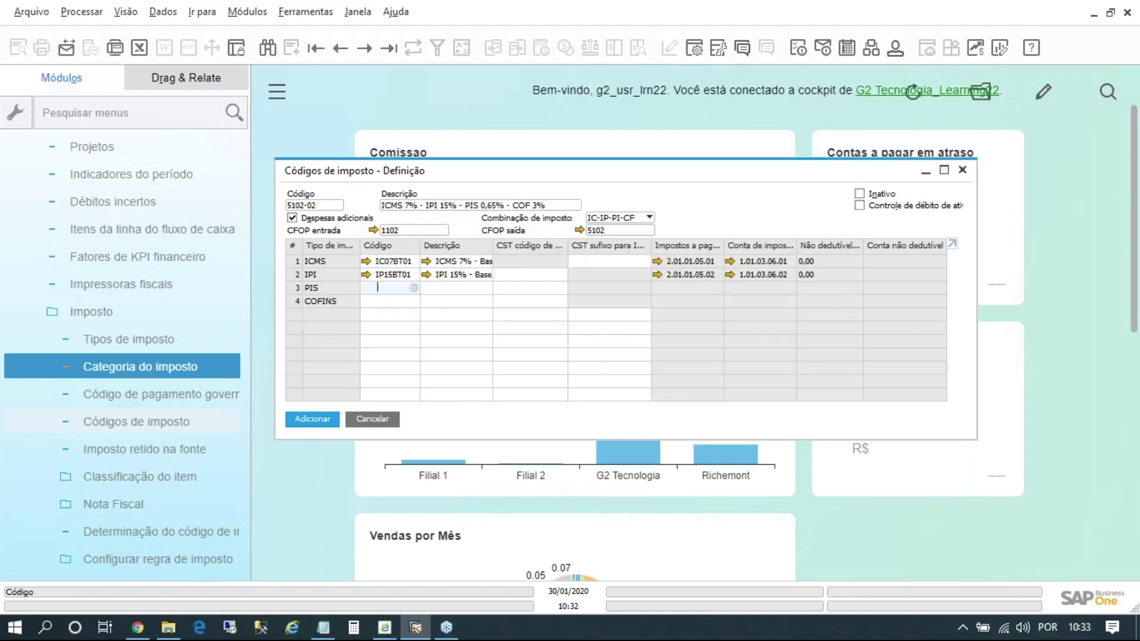
{"action": "left_click", "coordinate": [411, 288]}
{"action": "left_click", "coordinate": [575, 288]}
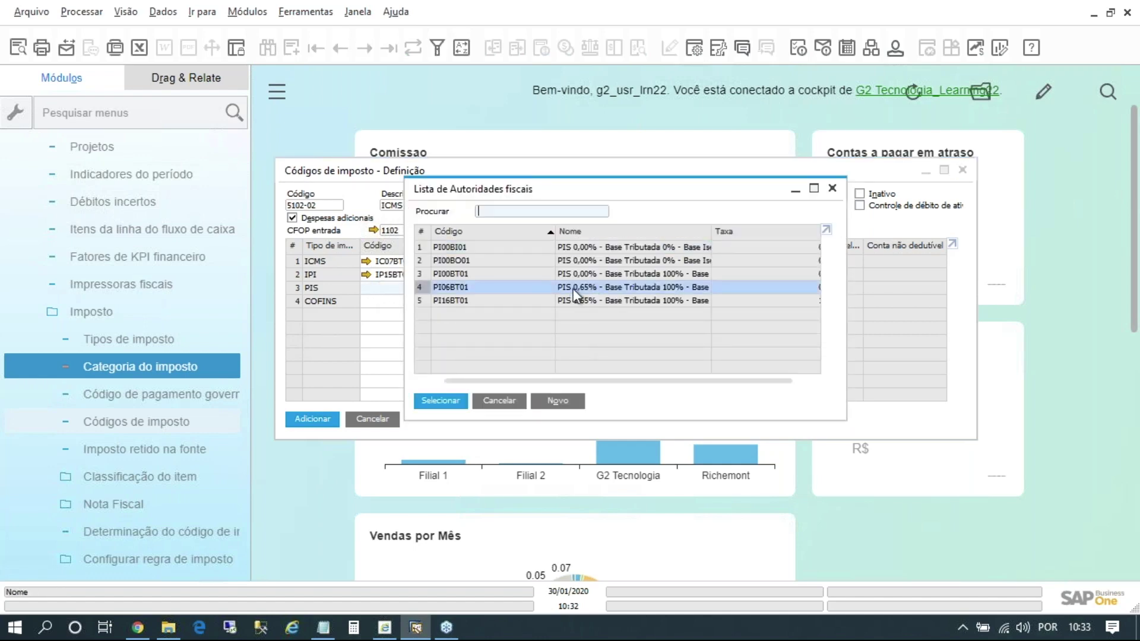
{"action": "double_click", "coordinate": [575, 288]}
{"action": "left_click", "coordinate": [399, 302]}
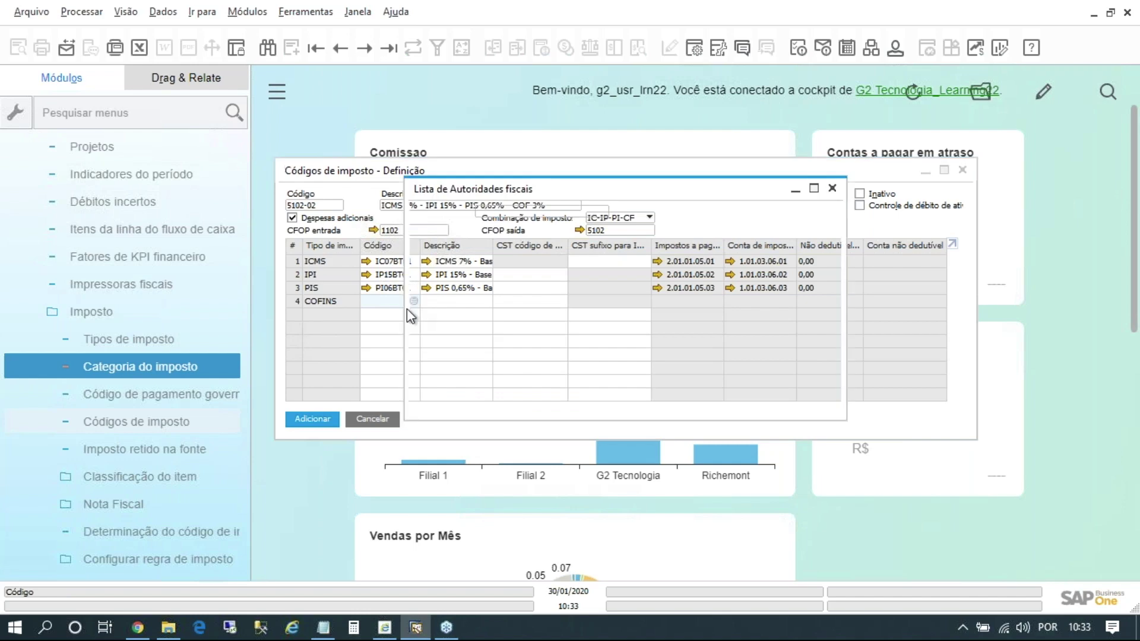
{"action": "double_click", "coordinate": [600, 286]}
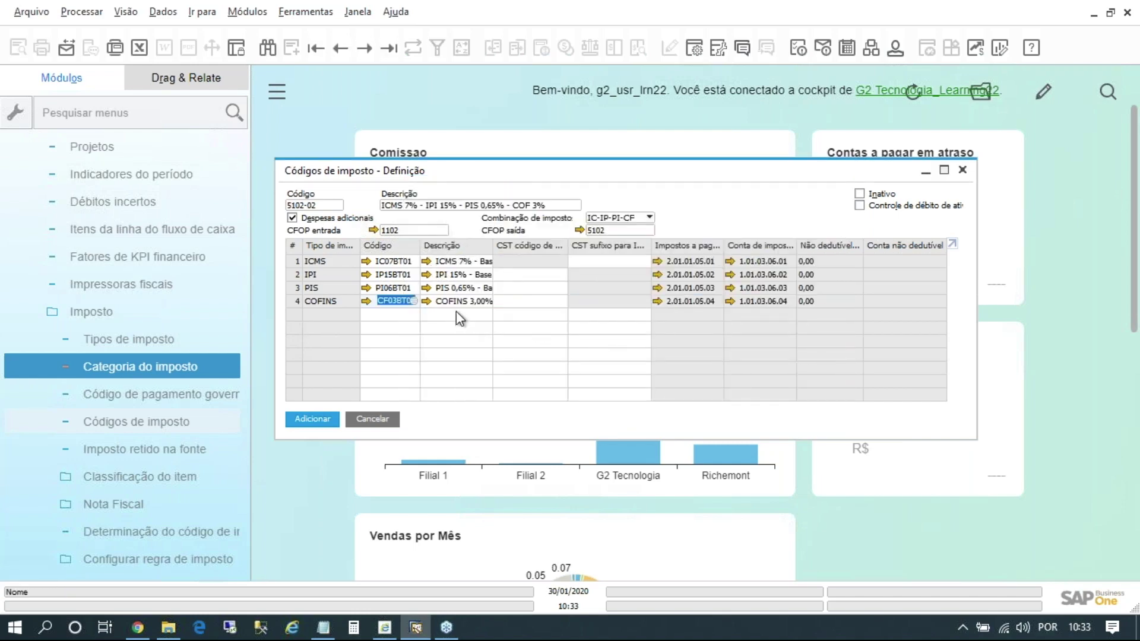
Set the ICMS row's CST suffix to 00 and the IPI row's CST code to 00.
{"action": "left_click", "coordinate": [597, 261]}
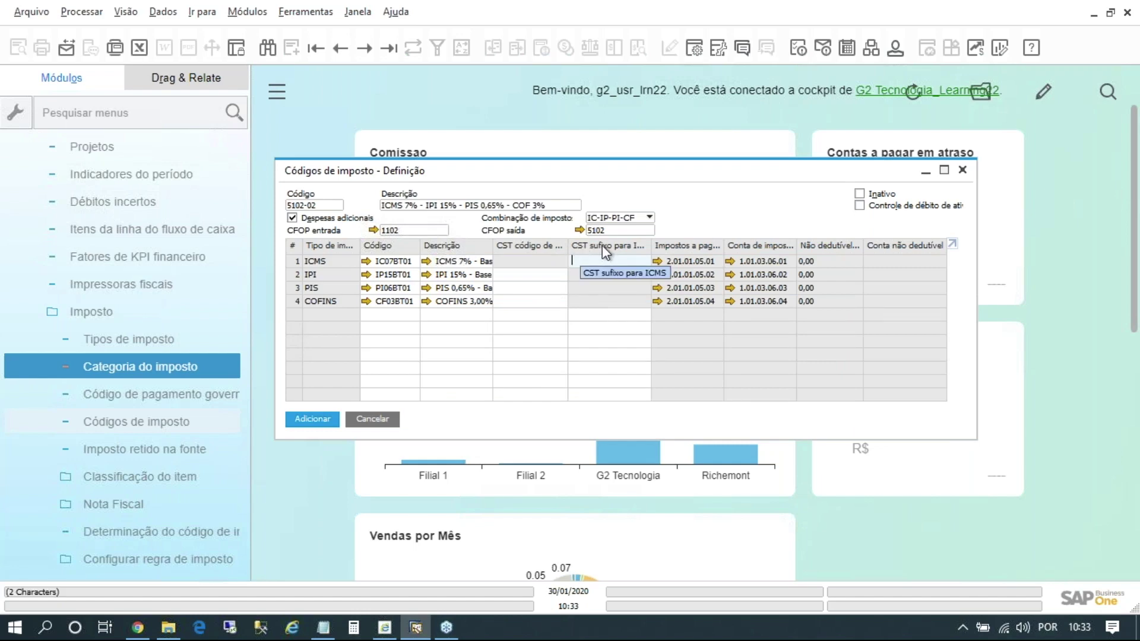
{"action": "type", "text": "00"}
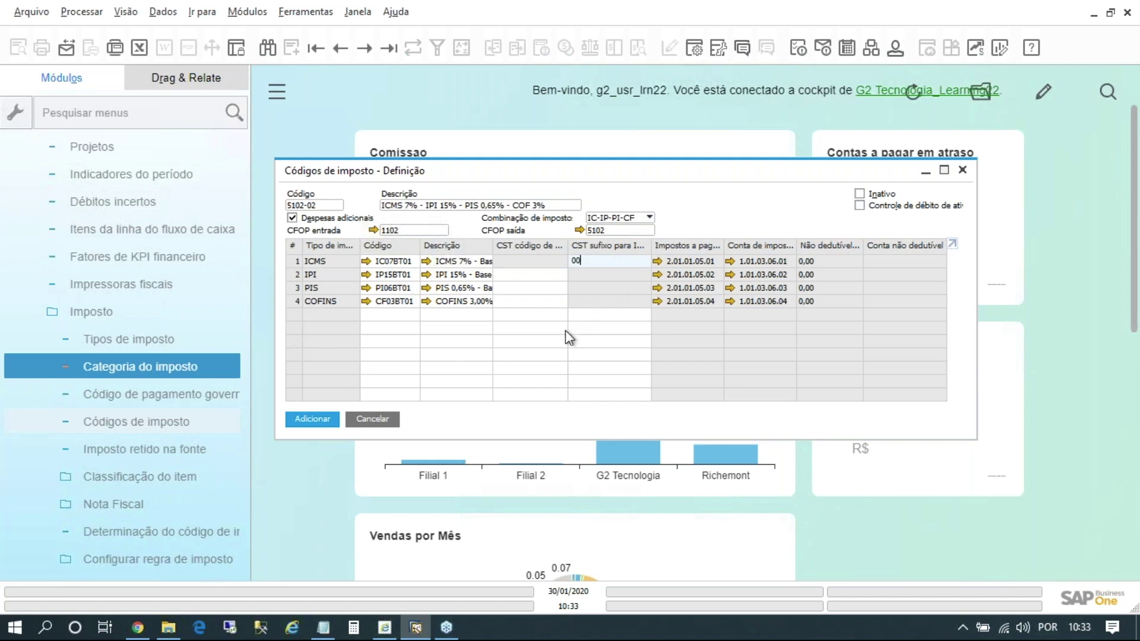
{"action": "left_click", "coordinate": [540, 276]}
{"action": "key", "text": "Tab"}
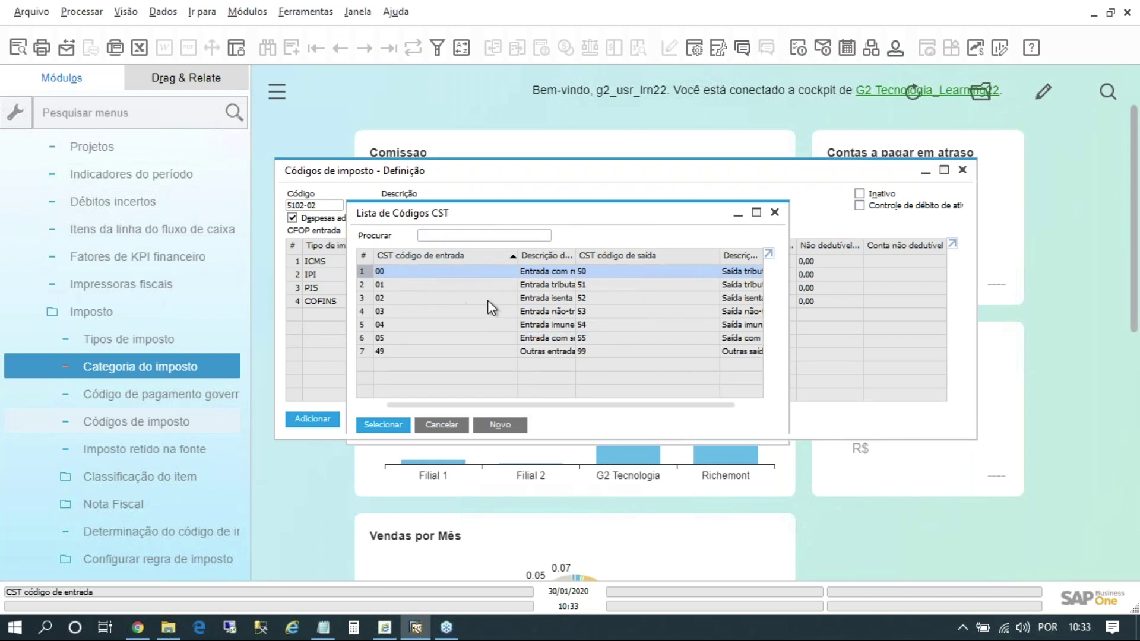
{"action": "key", "text": "Return"}
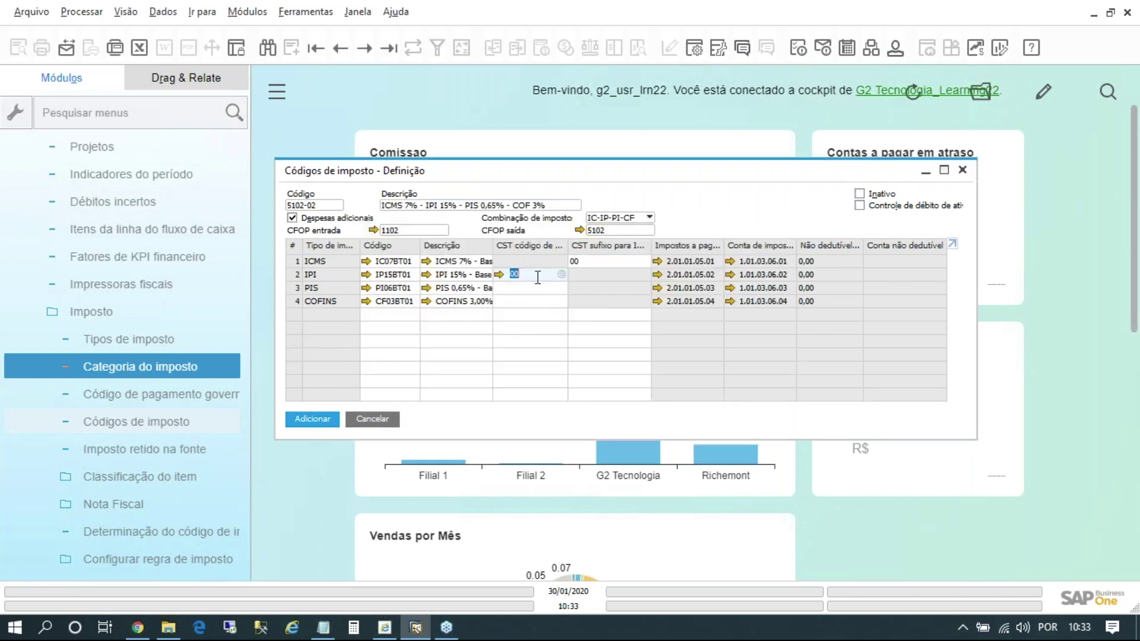
Assign CST code 01 to both the PIS and COFINS rows.
{"action": "key", "text": "Down"}
{"action": "key", "text": "Tab"}
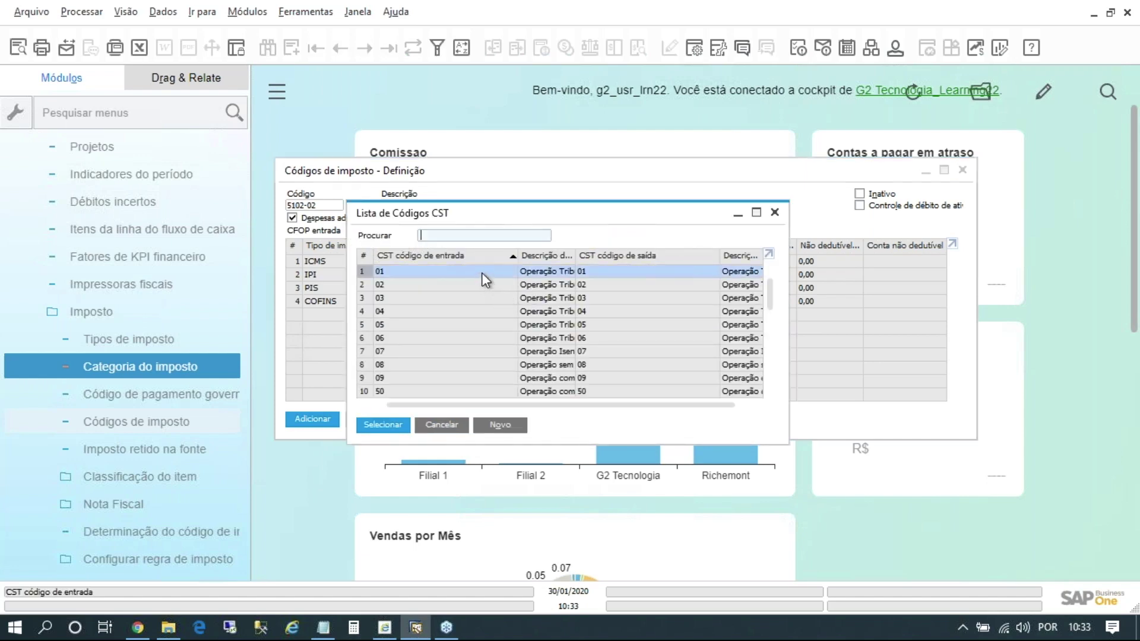
{"action": "key", "text": "Return"}
{"action": "key", "text": "Down"}
{"action": "key", "text": "Tab"}
{"action": "key", "text": "Return"}
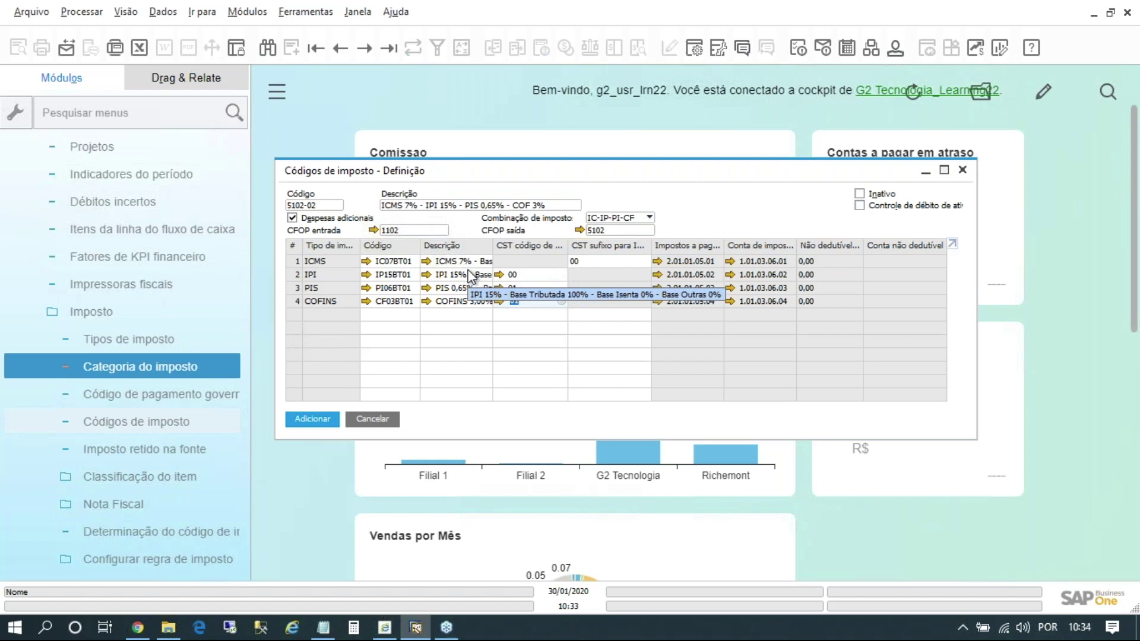
Copy the code 5102-02 and add the completed tax code to the system.
{"action": "left_click_drag", "start_coordinate": [473, 183], "coordinate": [373, 166]}
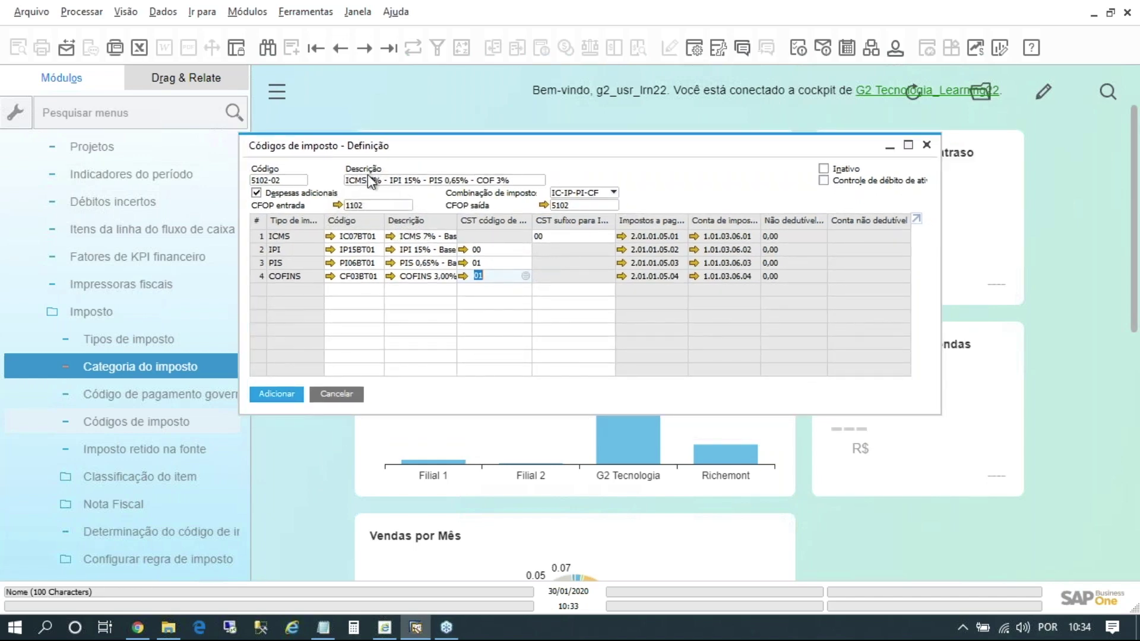
{"action": "right_click", "coordinate": [277, 181]}
{"action": "left_click", "coordinate": [328, 211]}
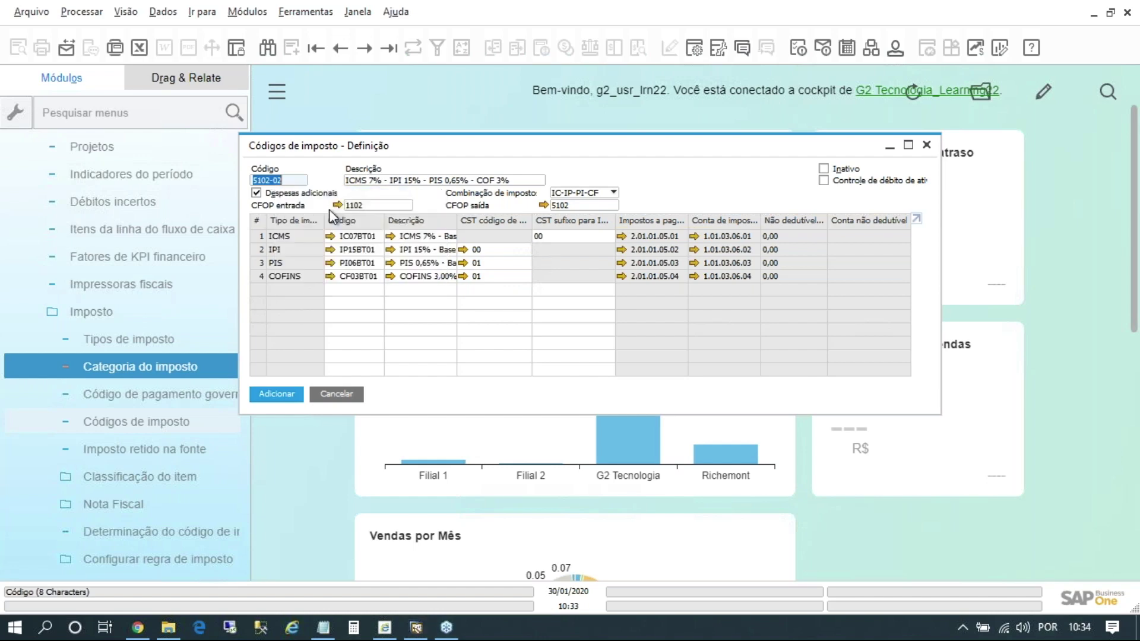
{"action": "left_click", "coordinate": [277, 400]}
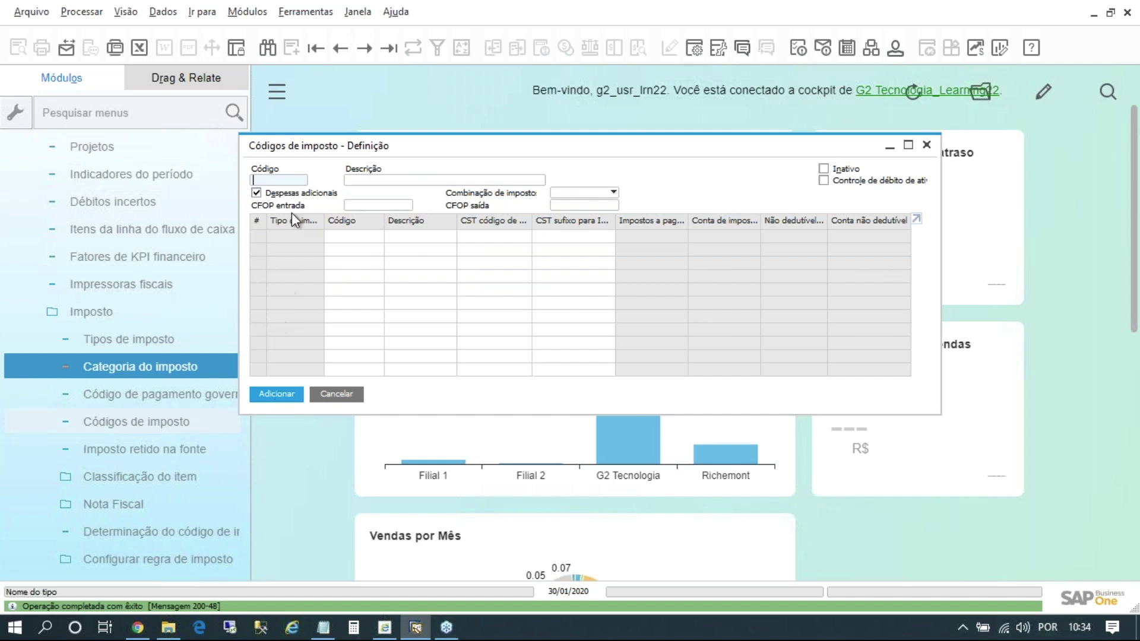
Search the tax code definitions for 5102-02 and load its record for reference.
{"action": "left_click", "coordinate": [269, 50]}
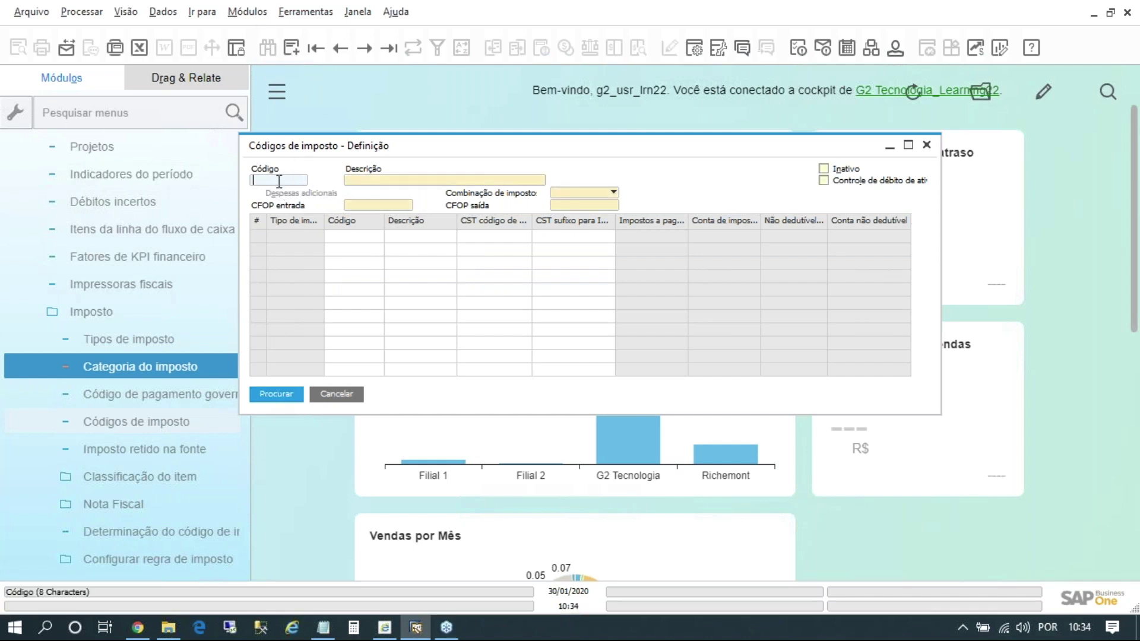
{"action": "type", "text": "5102-03"}
{"action": "key", "text": "Return"}
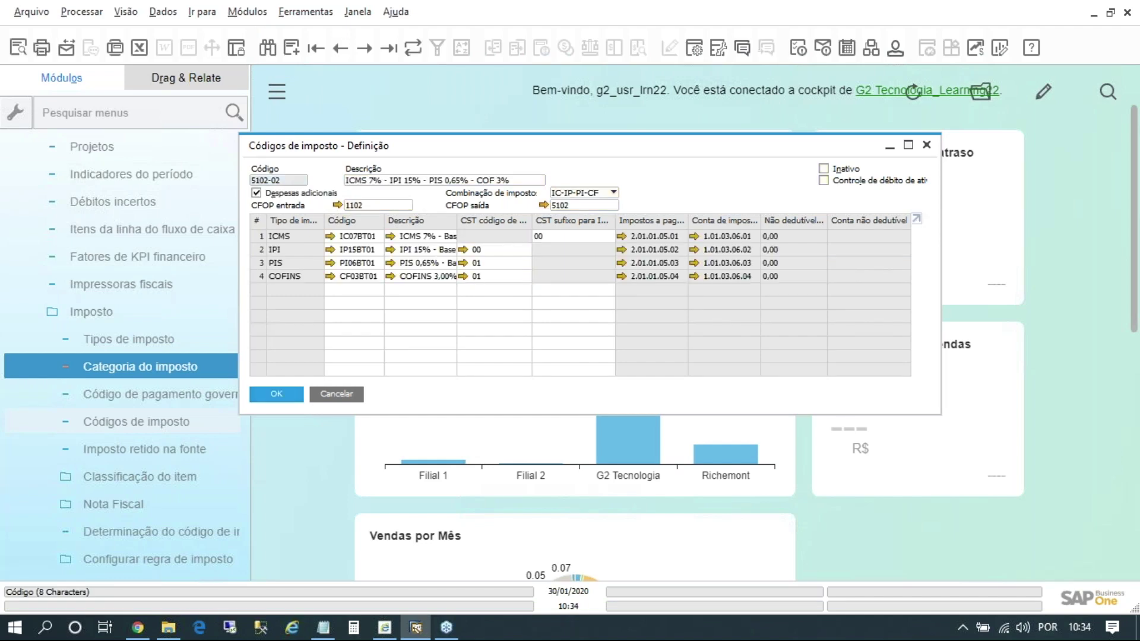
{"action": "left_click_drag", "start_coordinate": [317, 153], "coordinate": [342, 111]}
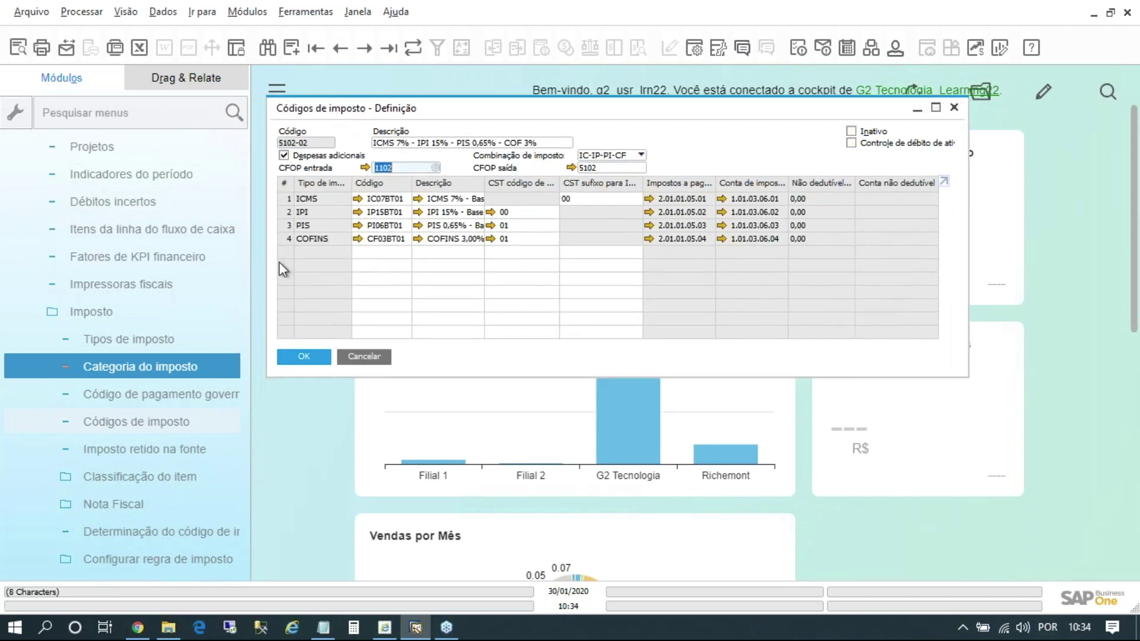
Open a second, wider tax code definition window and enter 5102-03 as the new code.
{"action": "left_click", "coordinate": [145, 422]}
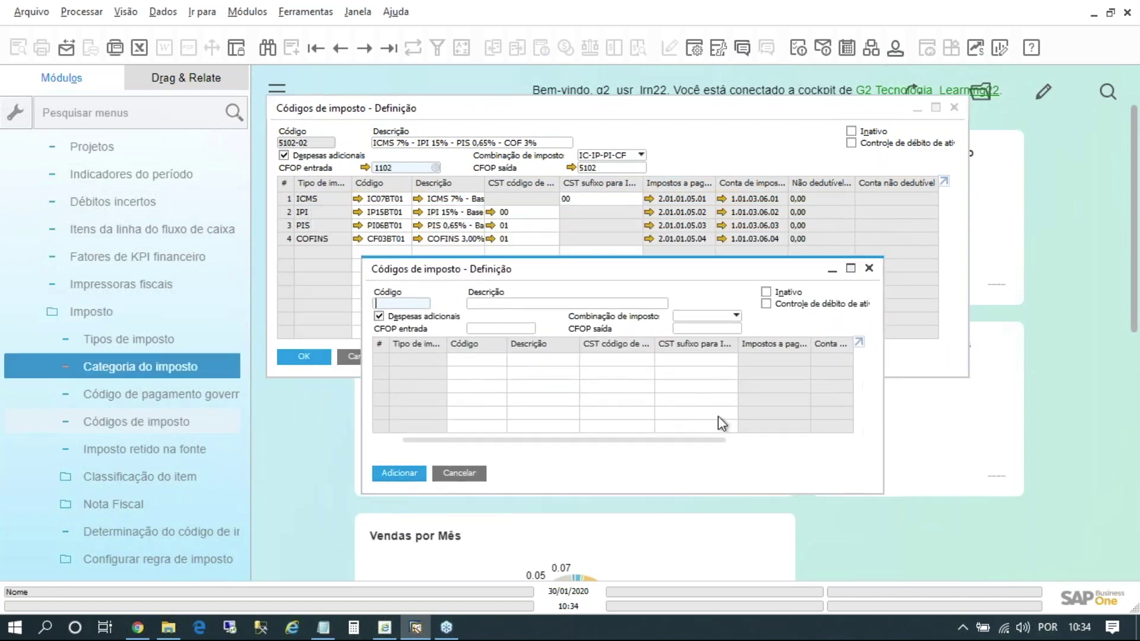
{"action": "left_click_drag", "start_coordinate": [883, 492], "coordinate": [1030, 546]}
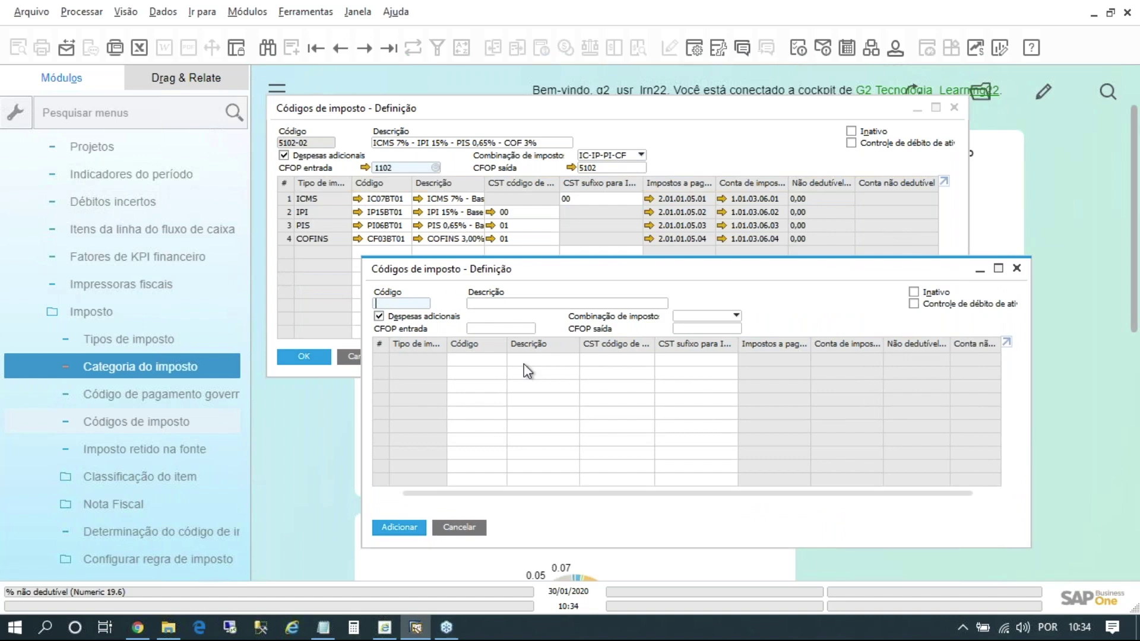
{"action": "type", "text": "5102-02"}
{"action": "key", "text": "BackSpace"}
{"action": "type", "text": "3"}
{"action": "left_click", "coordinate": [500, 305]}
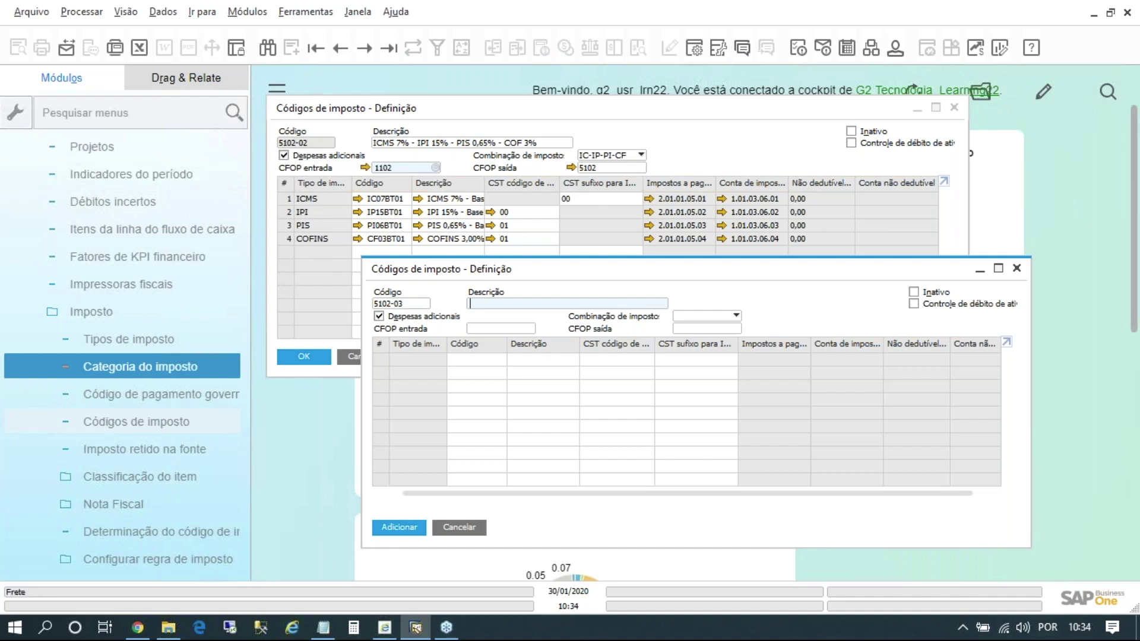
{"action": "left_click", "coordinate": [597, 166]}
{"action": "left_click", "coordinate": [283, 154]}
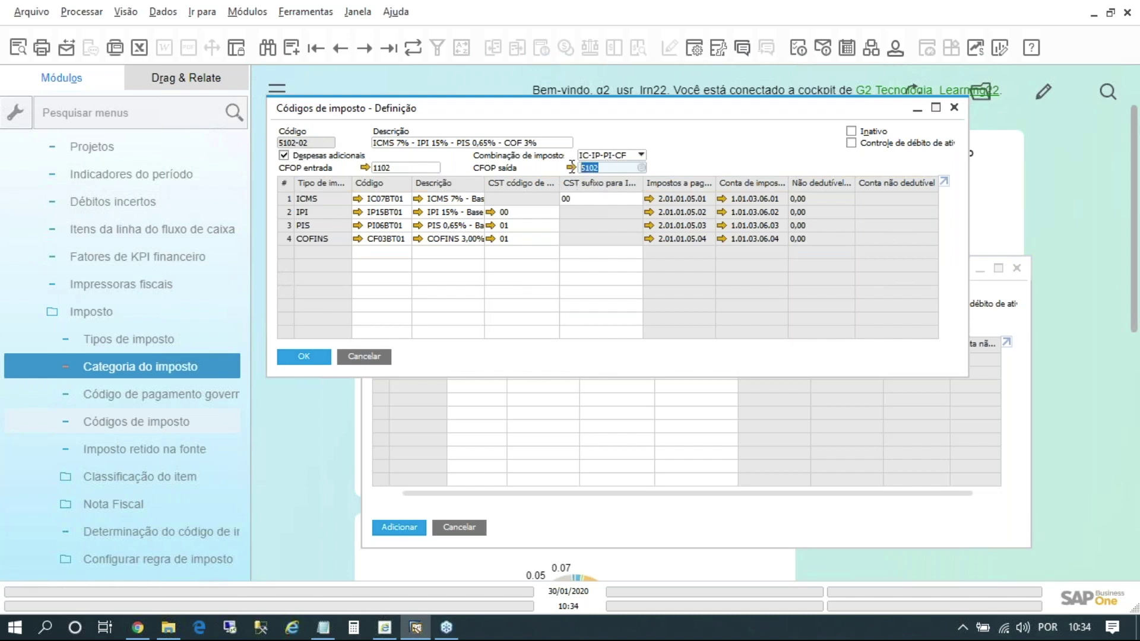
{"action": "left_click", "coordinate": [538, 506]}
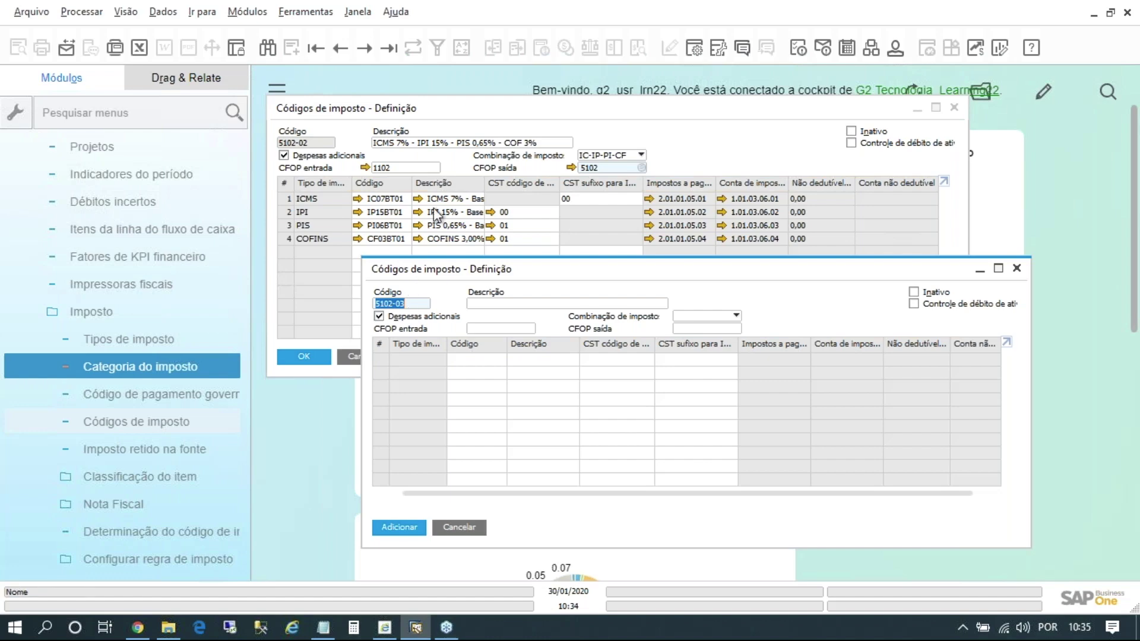
Copy the description of 5102-02 into tax code 5102-03 and change it to ICMS 12% - IPI 15% - PIS 0,65% - COF 3%.
{"action": "left_click", "coordinate": [439, 143]}
{"action": "right_click", "coordinate": [440, 145]}
{"action": "key", "text": "ctrl+c"}
{"action": "left_click", "coordinate": [482, 175]}
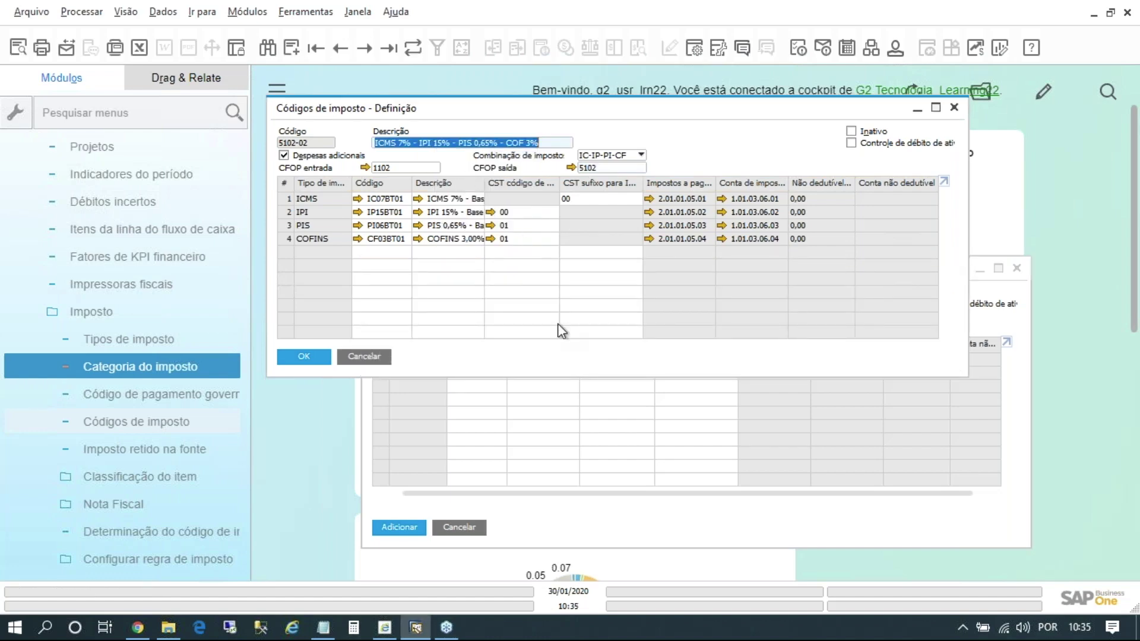
{"action": "left_click", "coordinate": [600, 519]}
{"action": "left_click", "coordinate": [575, 303]}
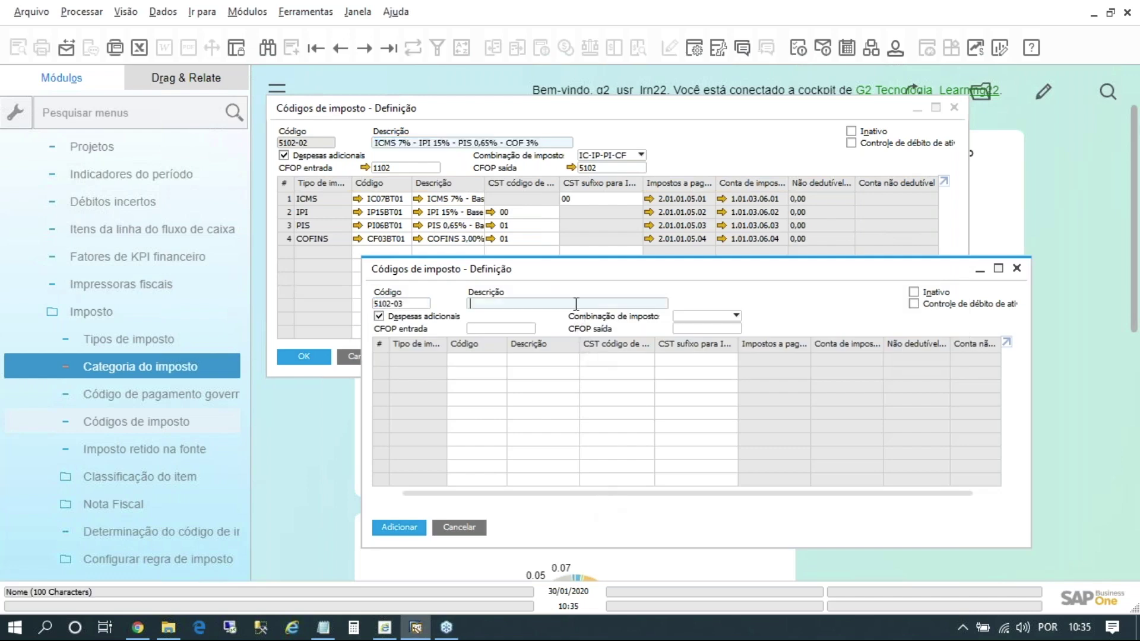
{"action": "key", "text": "ctrl+v"}
{"action": "key", "text": "BackSpace"}
{"action": "type", "text": "12"}
{"action": "key", "text": "Tab"}
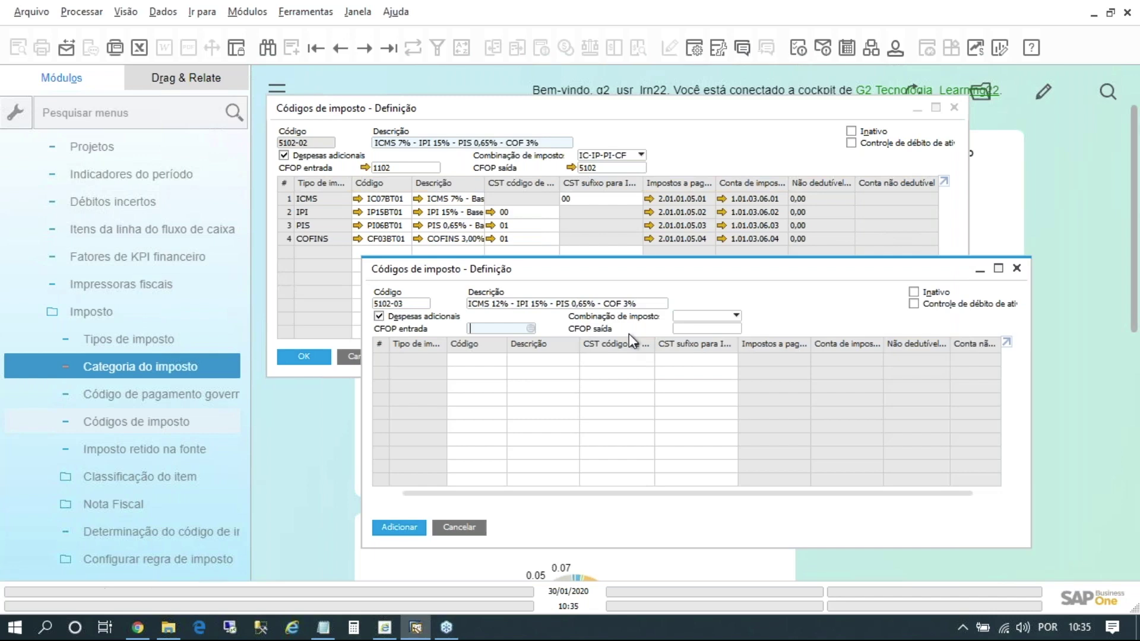
Set the new code's tax combination to IC-IP-PI-CF, incoming CFOP to 1102 and outgoing CFOP to 5102.
{"action": "left_click", "coordinate": [715, 316]}
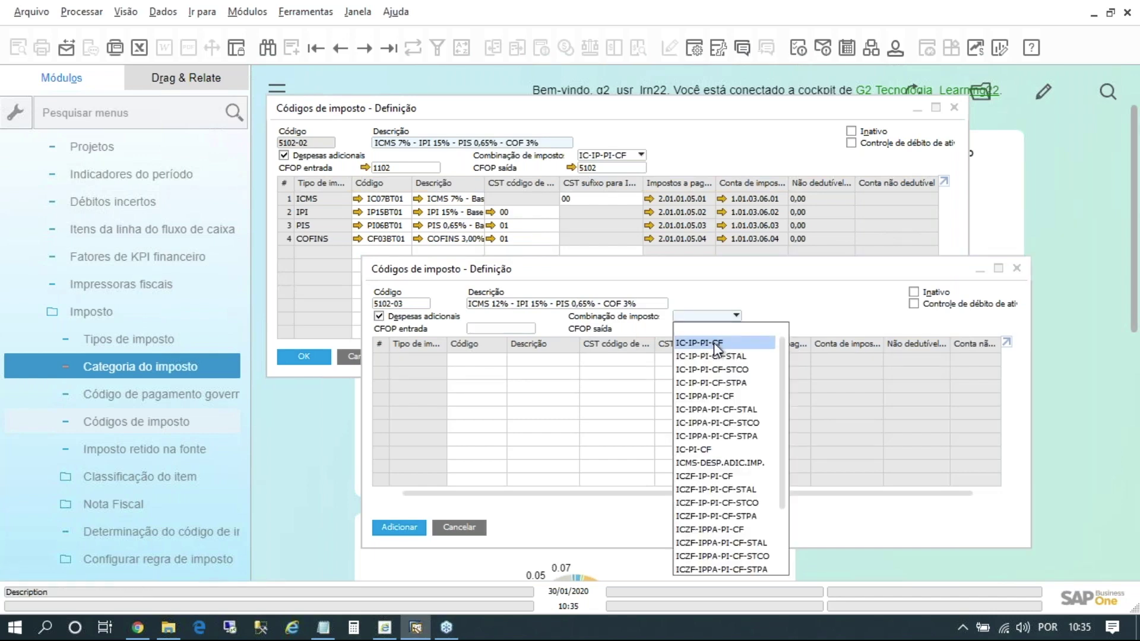
{"action": "left_click", "coordinate": [717, 344]}
{"action": "left_click", "coordinate": [529, 328]}
{"action": "type", "text": "1102"}
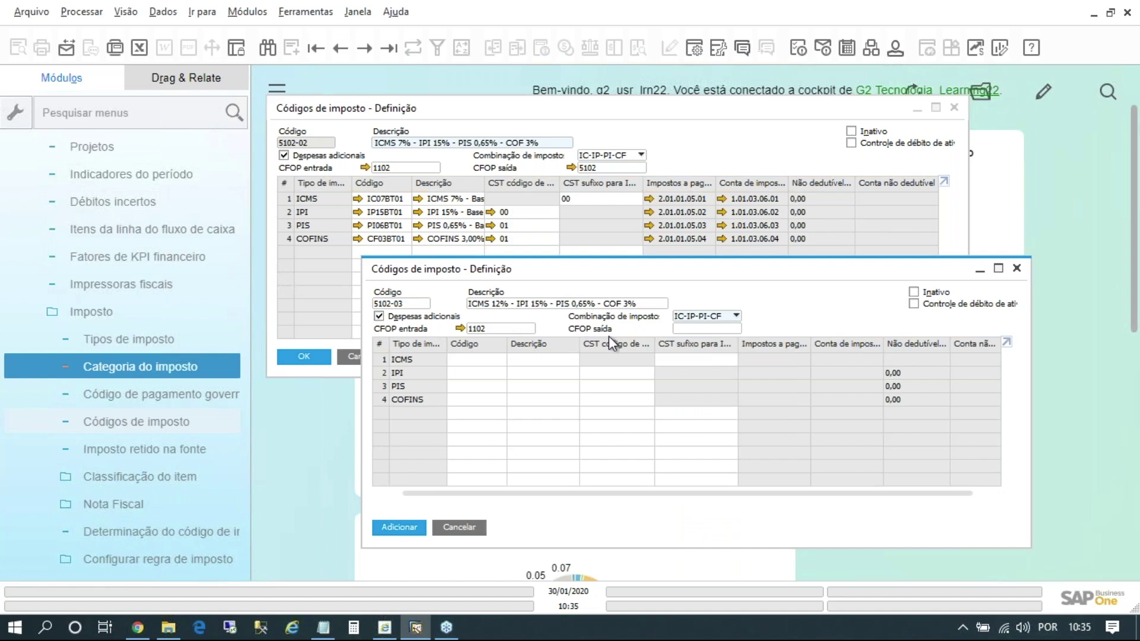
{"action": "left_click", "coordinate": [677, 327]}
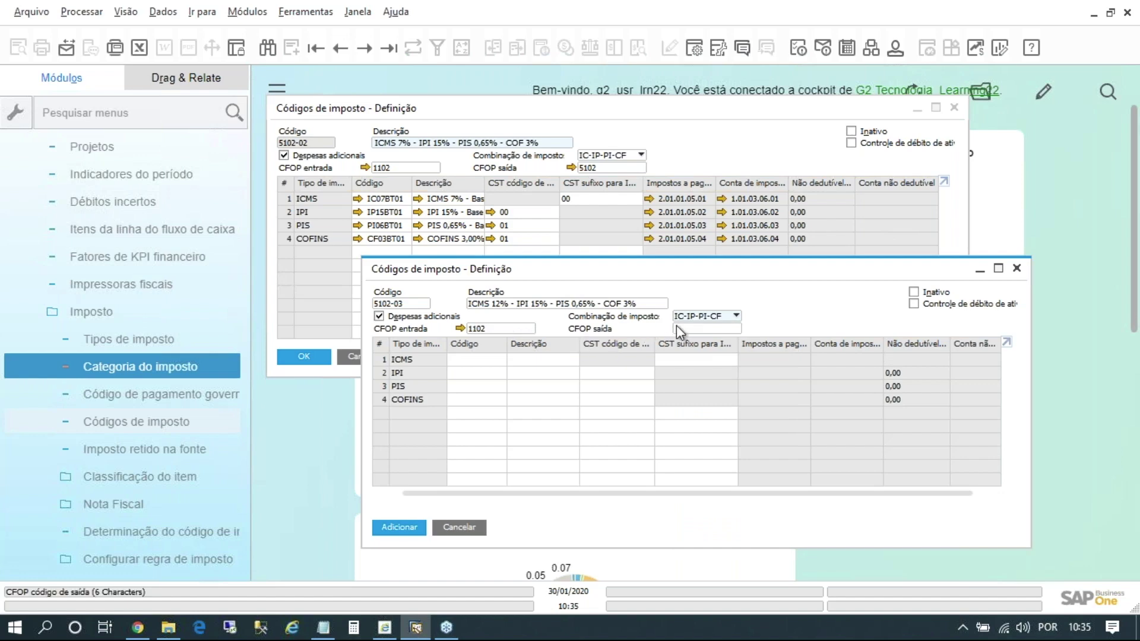
{"action": "type", "text": "5102"}
{"action": "key", "text": "Tab"}
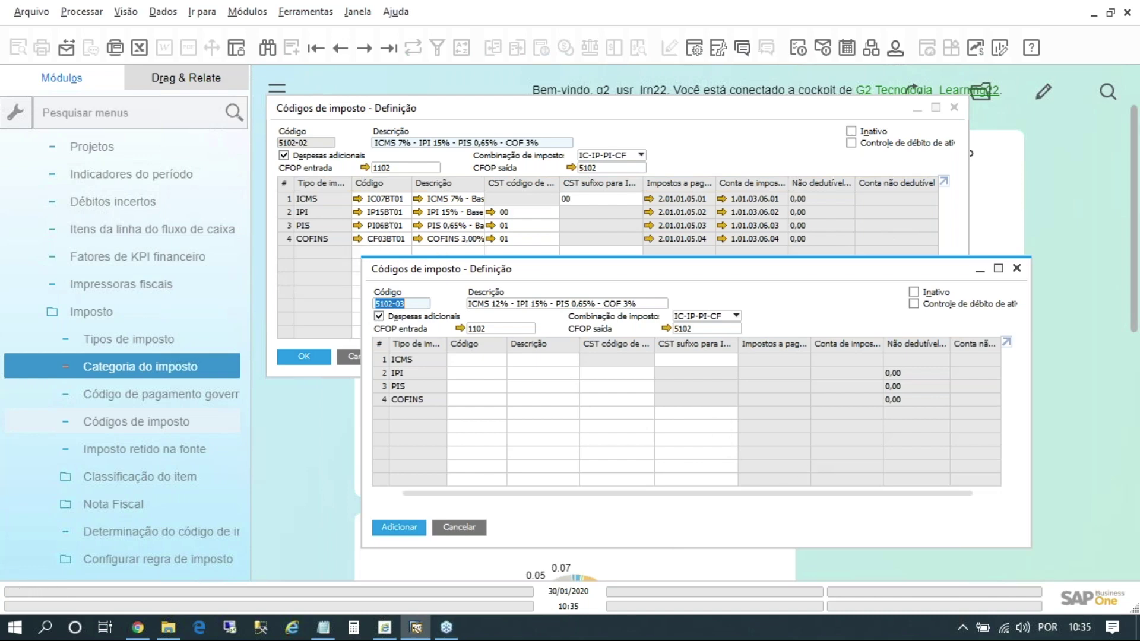
Copy the whole tax table of 5102-02 and paste it, with its header information, into the table of 5102-03.
{"action": "left_click", "coordinate": [504, 110]}
{"action": "left_click", "coordinate": [898, 276]}
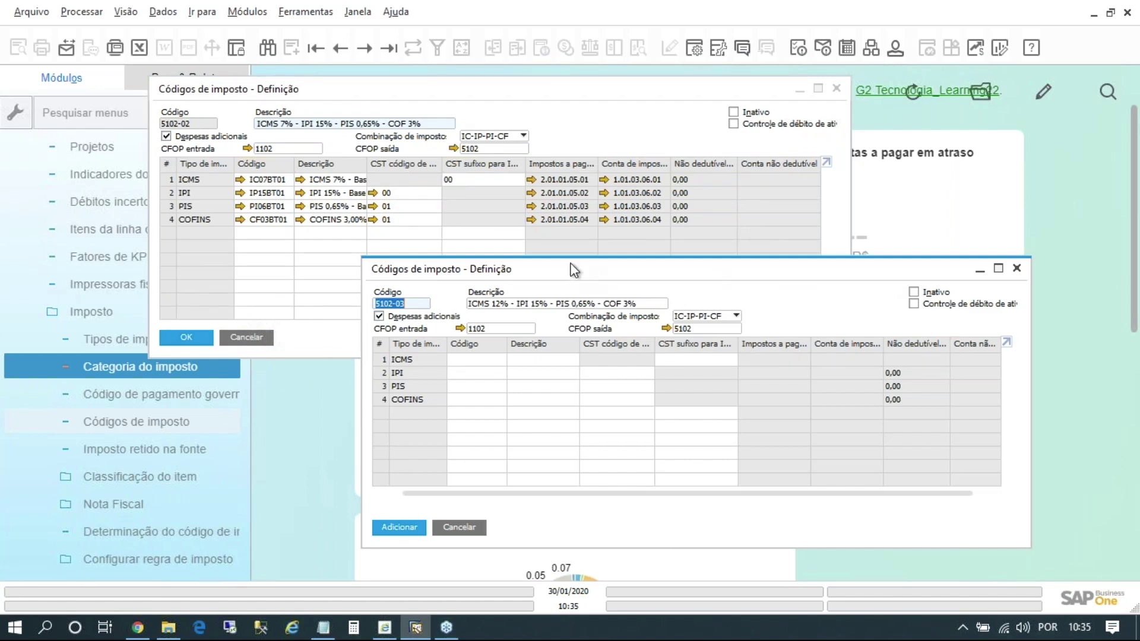
{"action": "right_click", "coordinate": [267, 180]}
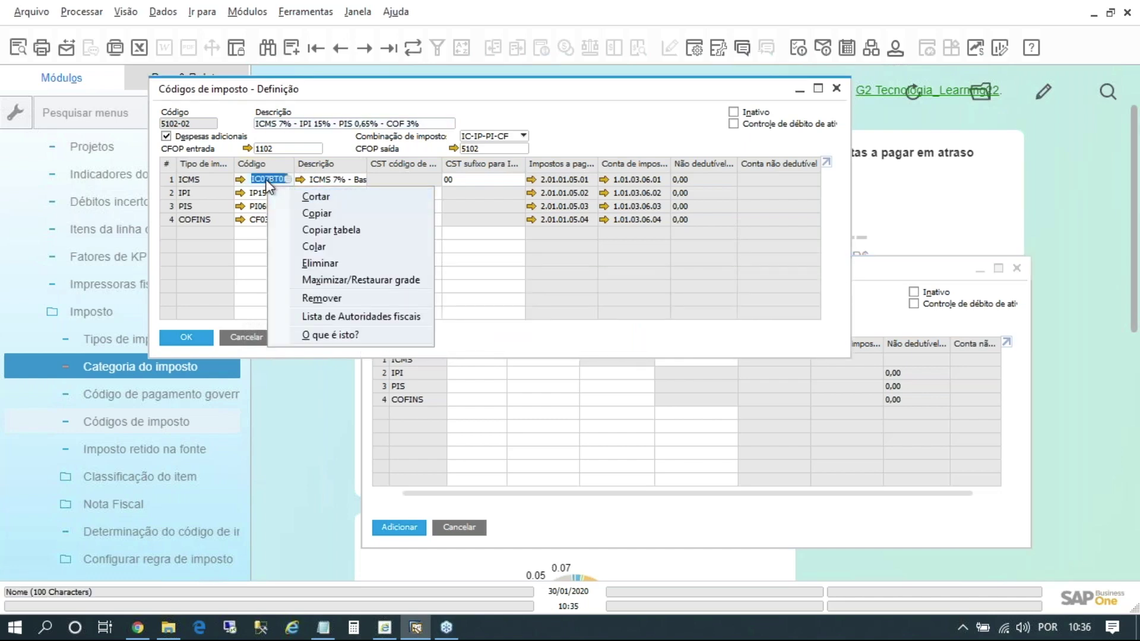
{"action": "left_click", "coordinate": [316, 229]}
{"action": "left_click", "coordinate": [885, 293]}
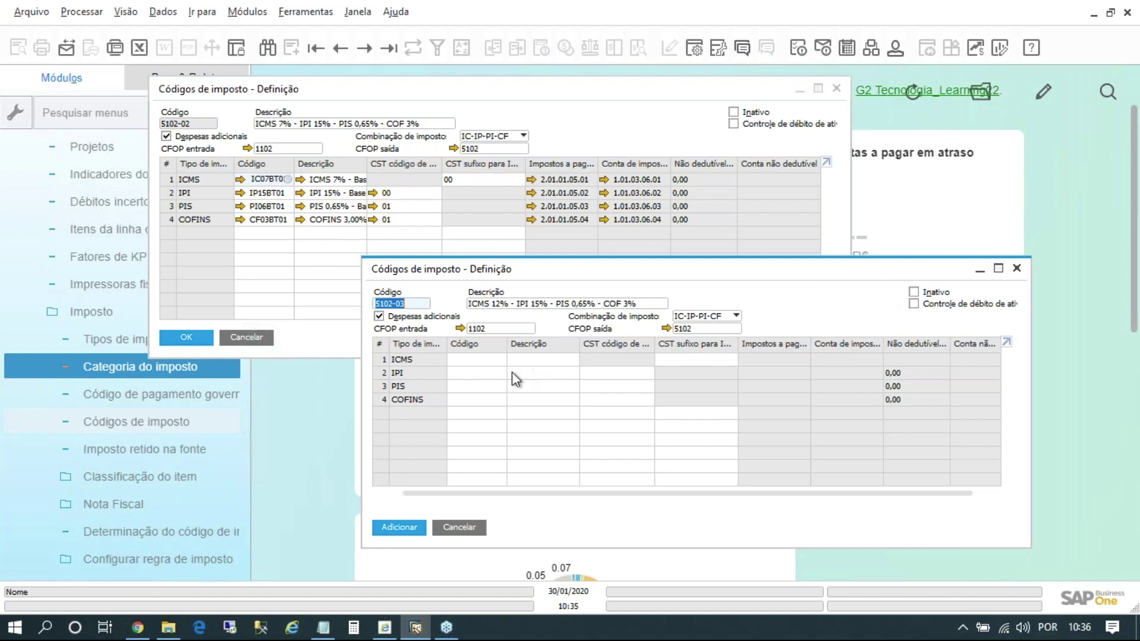
{"action": "right_click", "coordinate": [471, 362]}
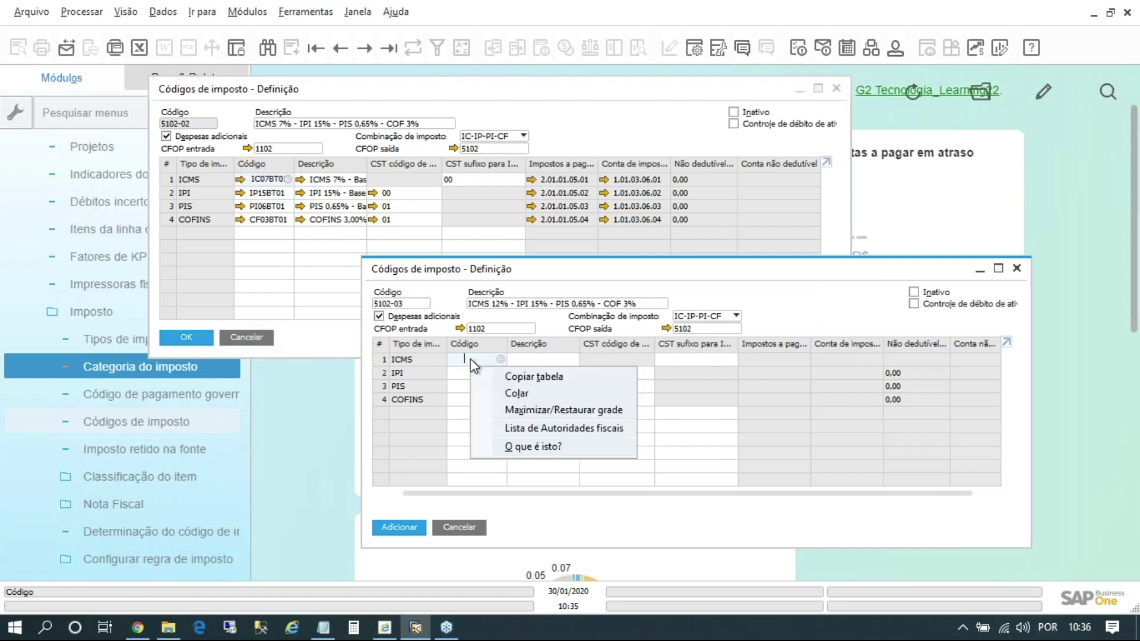
{"action": "left_click", "coordinate": [529, 392]}
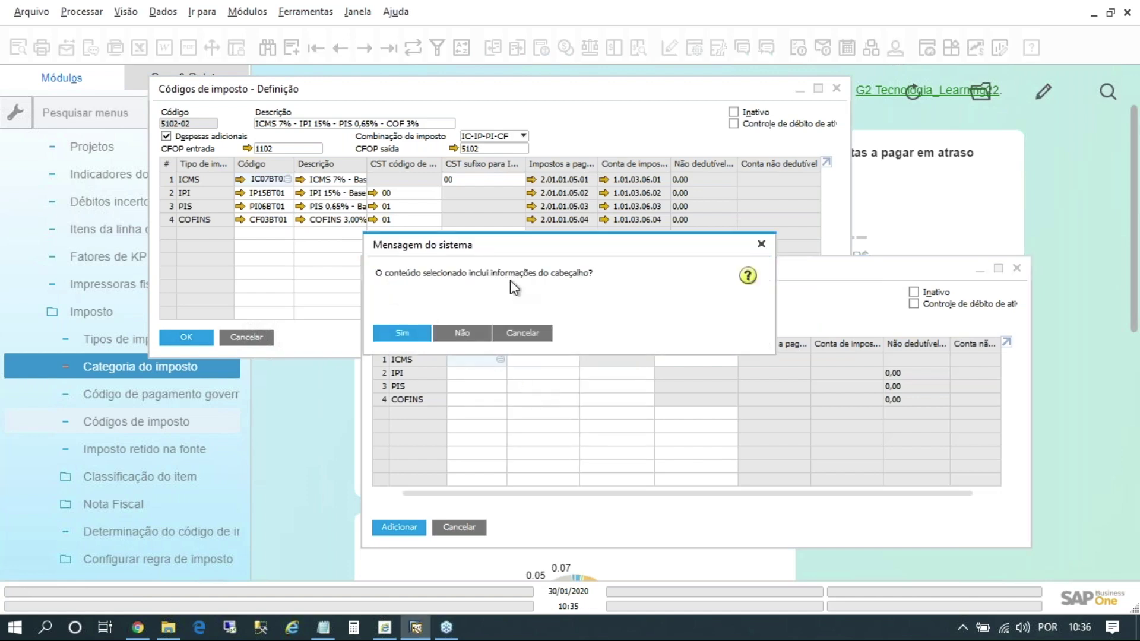
{"action": "left_click", "coordinate": [414, 332]}
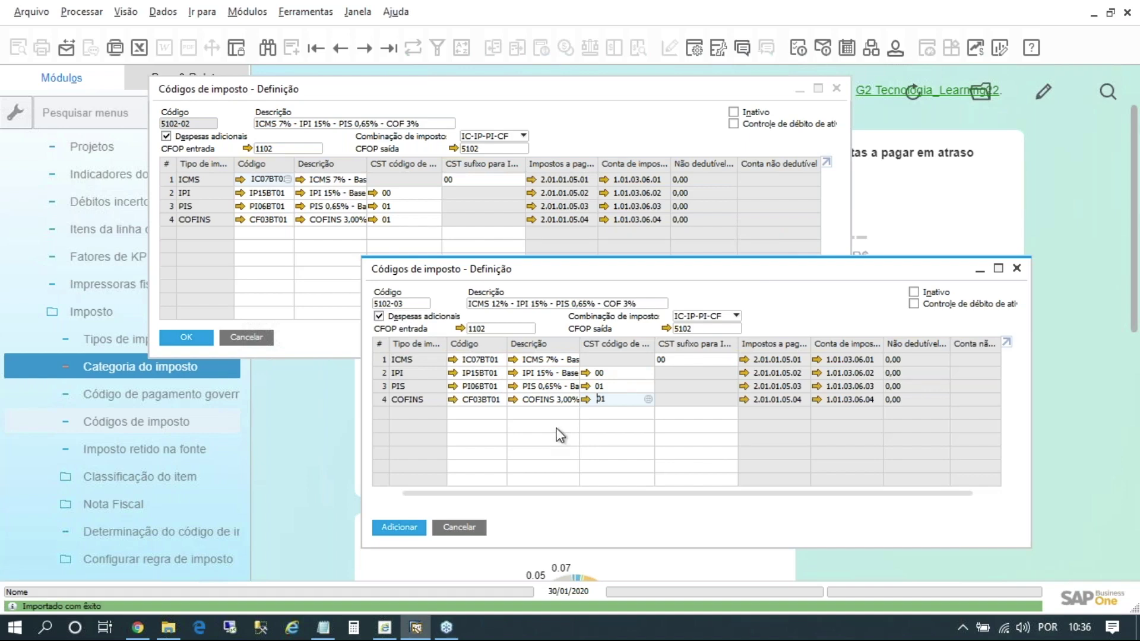
Replace the ICMS row's code in 5102-03 with the 12% fully taxed code IC12BT01.
{"action": "left_click", "coordinate": [493, 362]}
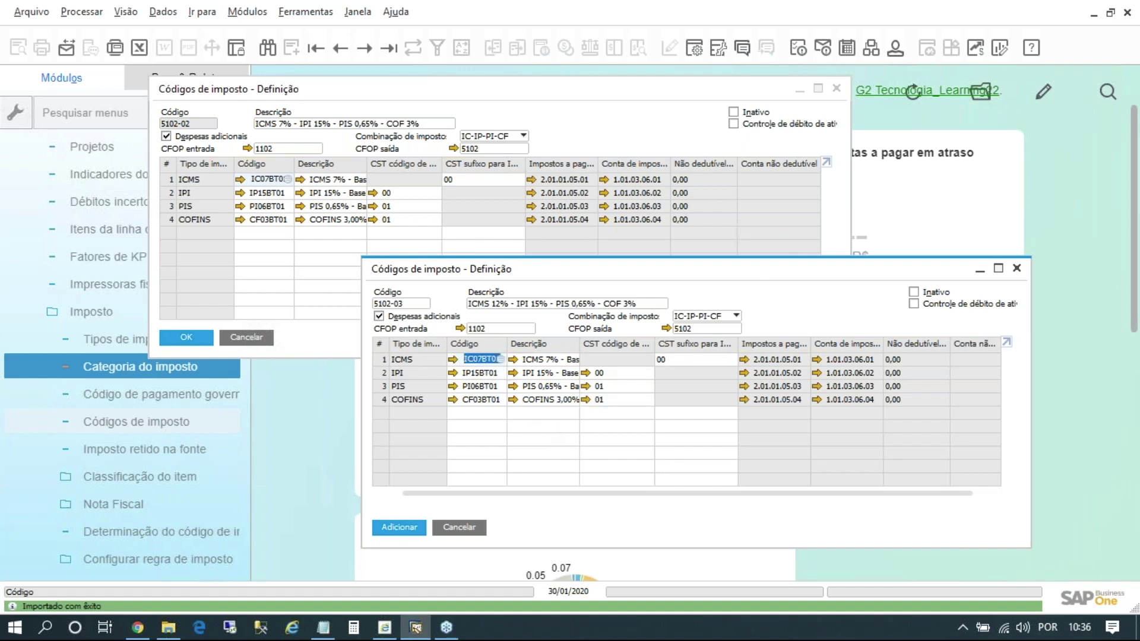
{"action": "key", "text": "BackSpace"}
{"action": "key", "text": "Tab"}
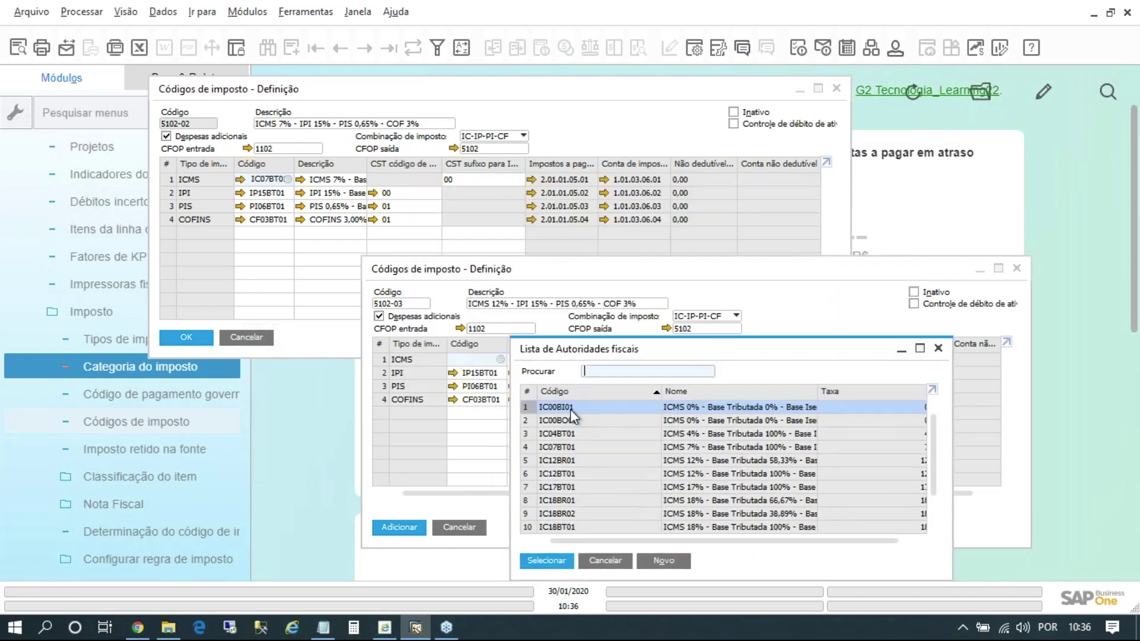
{"action": "double_click", "coordinate": [692, 475]}
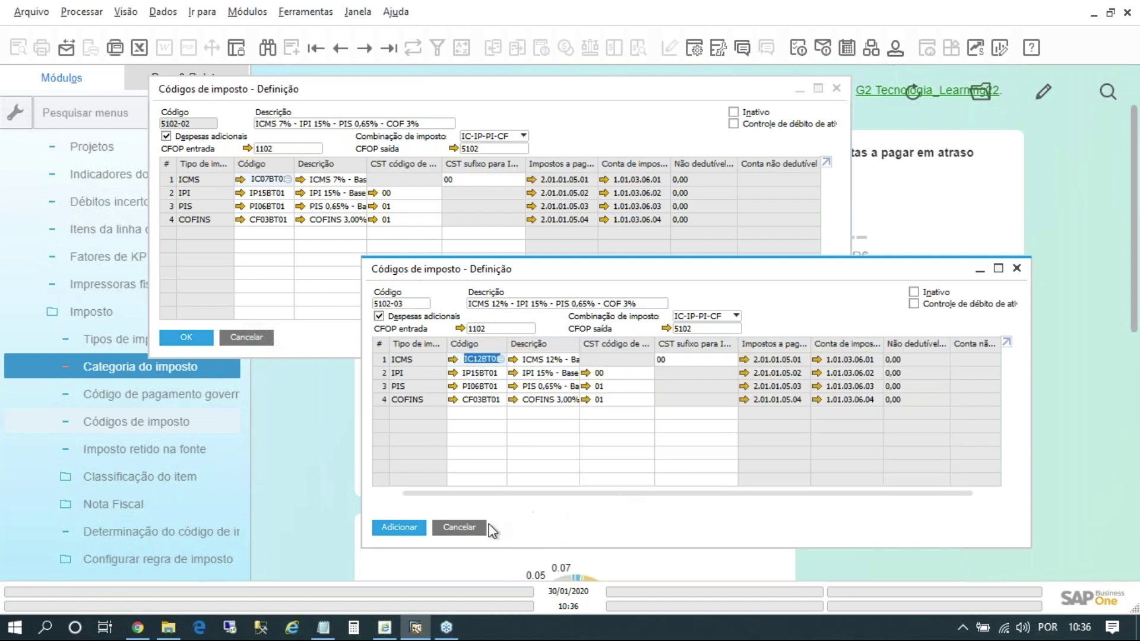
Copy the code 5102-03 and add this tax code to the system.
{"action": "double_click", "coordinate": [397, 304]}
{"action": "right_click", "coordinate": [396, 305]}
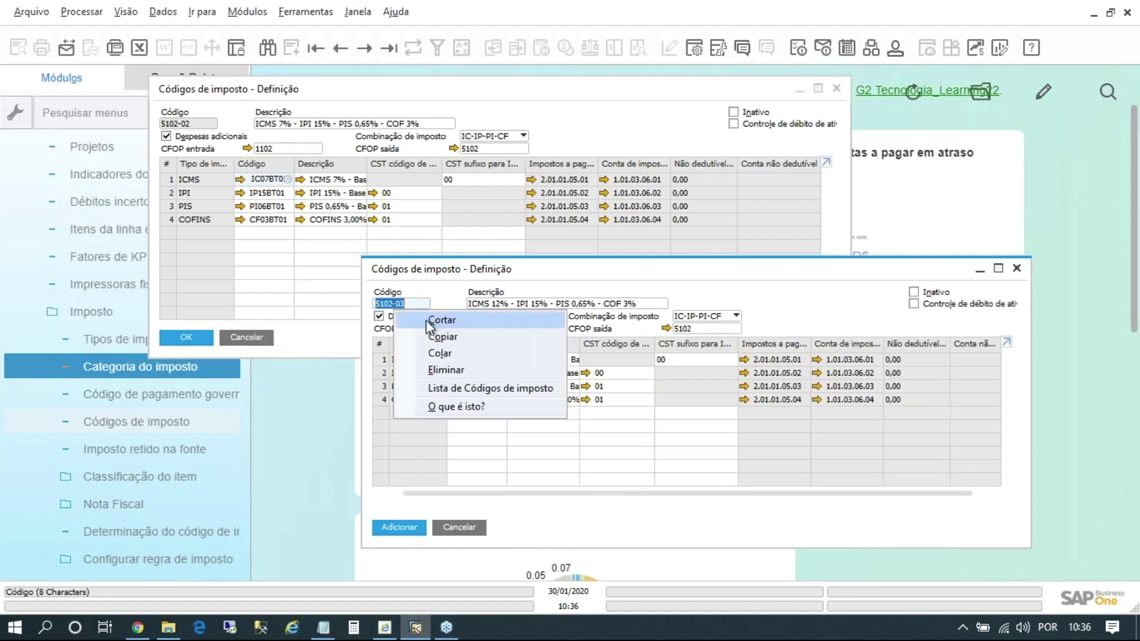
{"action": "left_click", "coordinate": [433, 334]}
{"action": "left_click", "coordinate": [399, 526]}
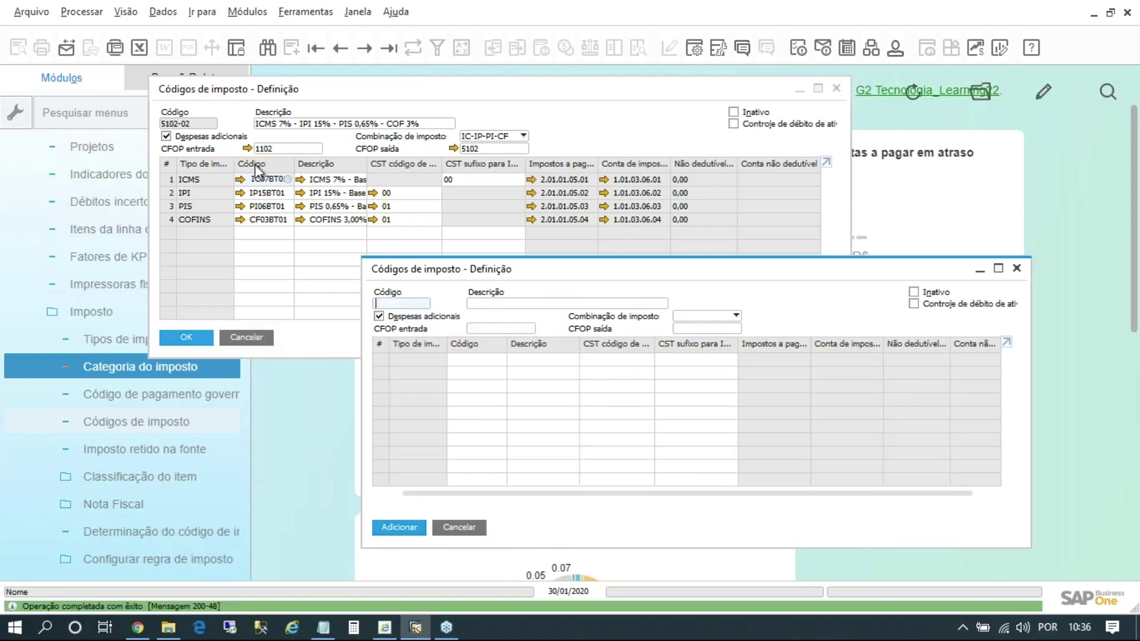
Look up the tax code 5102-03 and compare its definition side by side with that of 5102-02.
{"action": "left_click", "coordinate": [267, 48]}
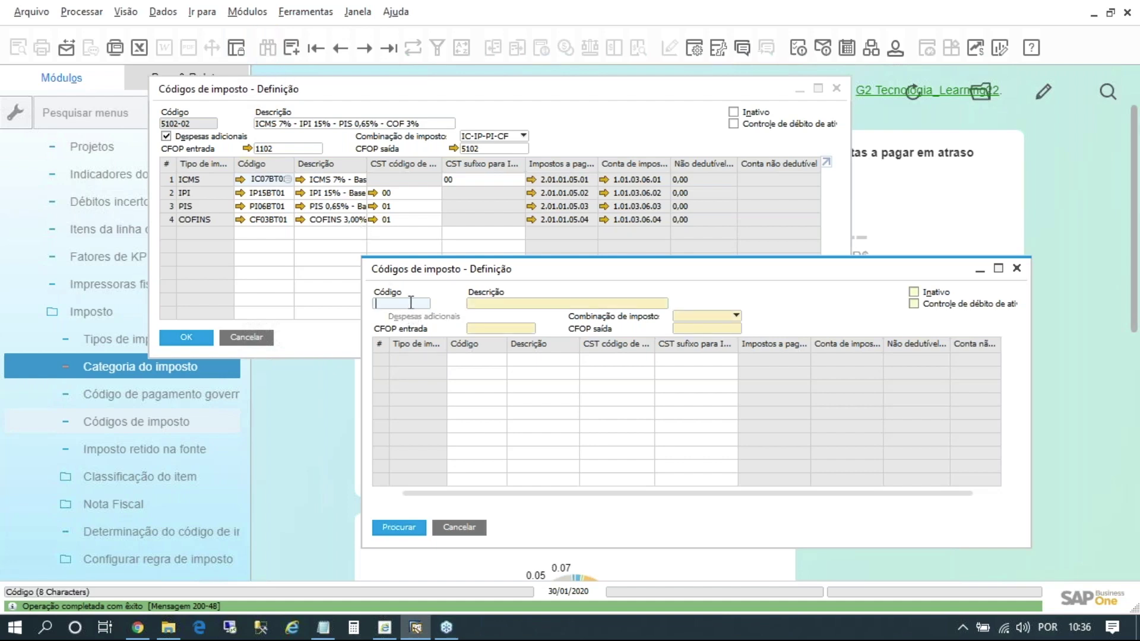
{"action": "key", "text": "ctrl+v"}
{"action": "left_click", "coordinate": [399, 527]}
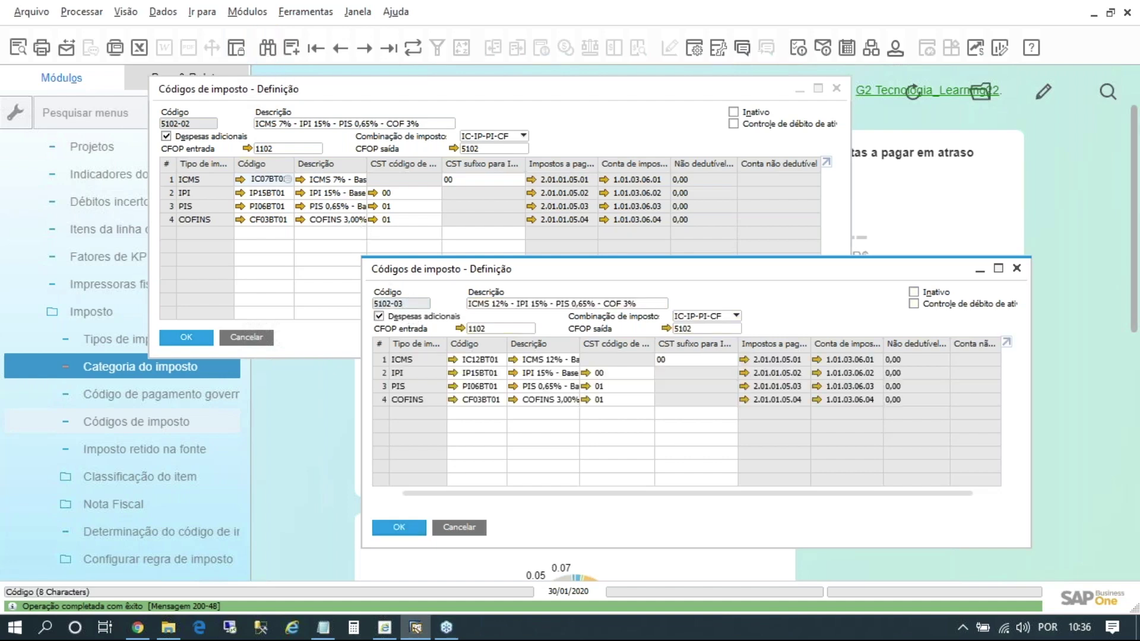
{"action": "left_click_drag", "start_coordinate": [416, 270], "coordinate": [454, 237]}
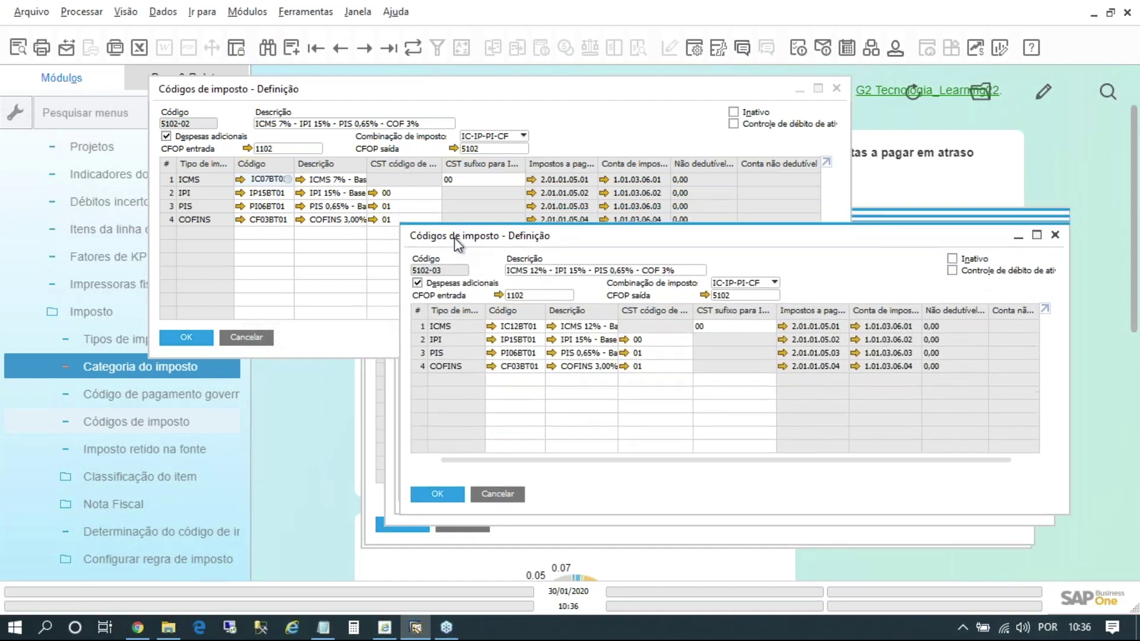
{"action": "left_click", "coordinate": [383, 91]}
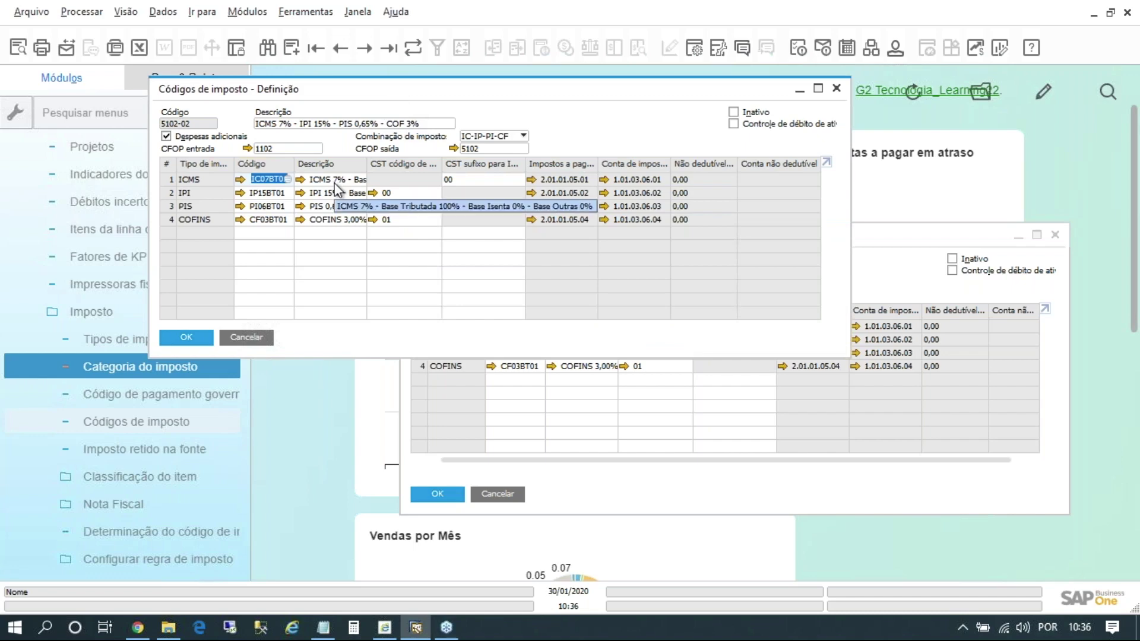
{"action": "left_click", "coordinate": [874, 246]}
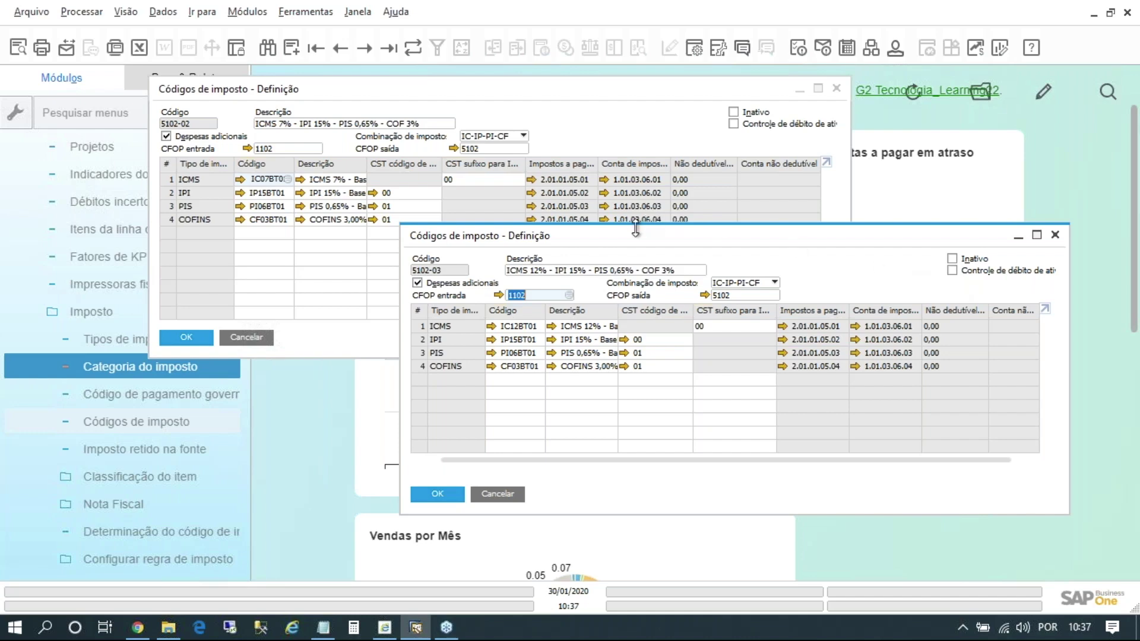
Close the definition windows of tax codes 5102-02 and 5102-03.
{"action": "left_click_drag", "start_coordinate": [542, 96], "coordinate": [826, 117]}
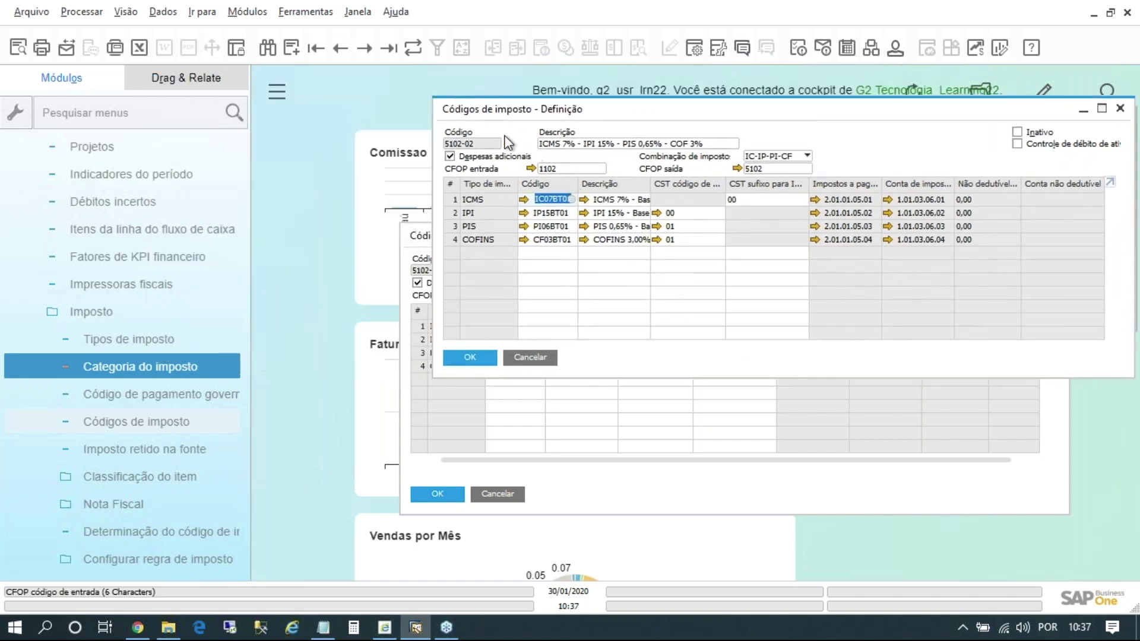
{"action": "right_click", "coordinate": [476, 148]}
{"action": "left_click", "coordinate": [547, 473]}
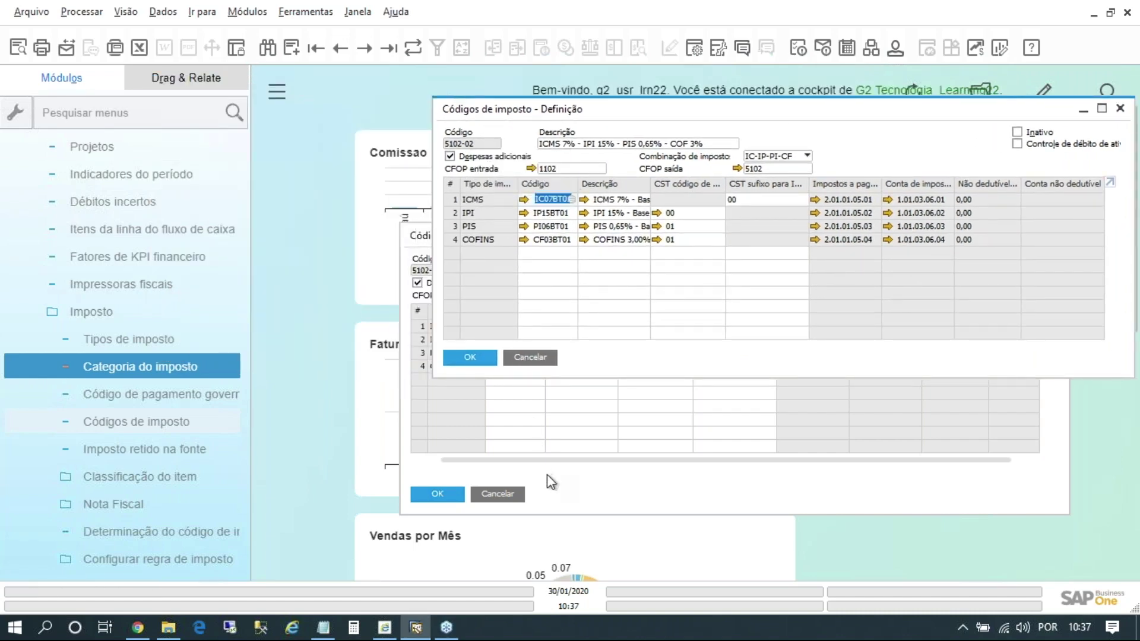
{"action": "left_click", "coordinate": [482, 361]}
{"action": "left_click", "coordinate": [460, 496]}
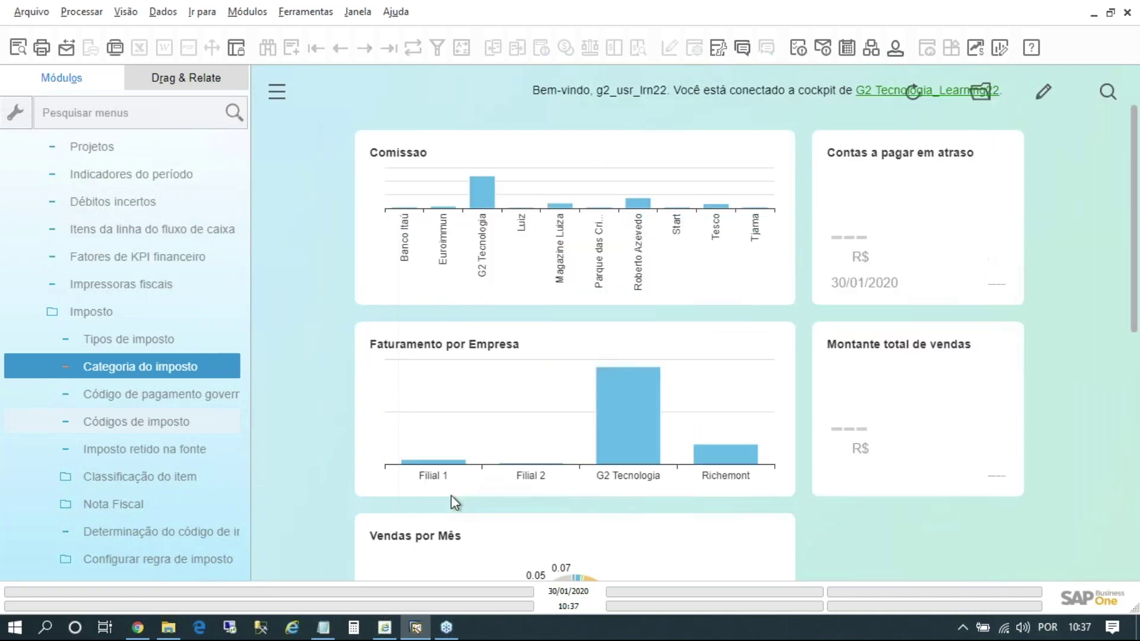
Widen the module tree and go to the Finanças settings under Administração, Definição.
{"action": "left_click_drag", "start_coordinate": [252, 466], "coordinate": [277, 470]}
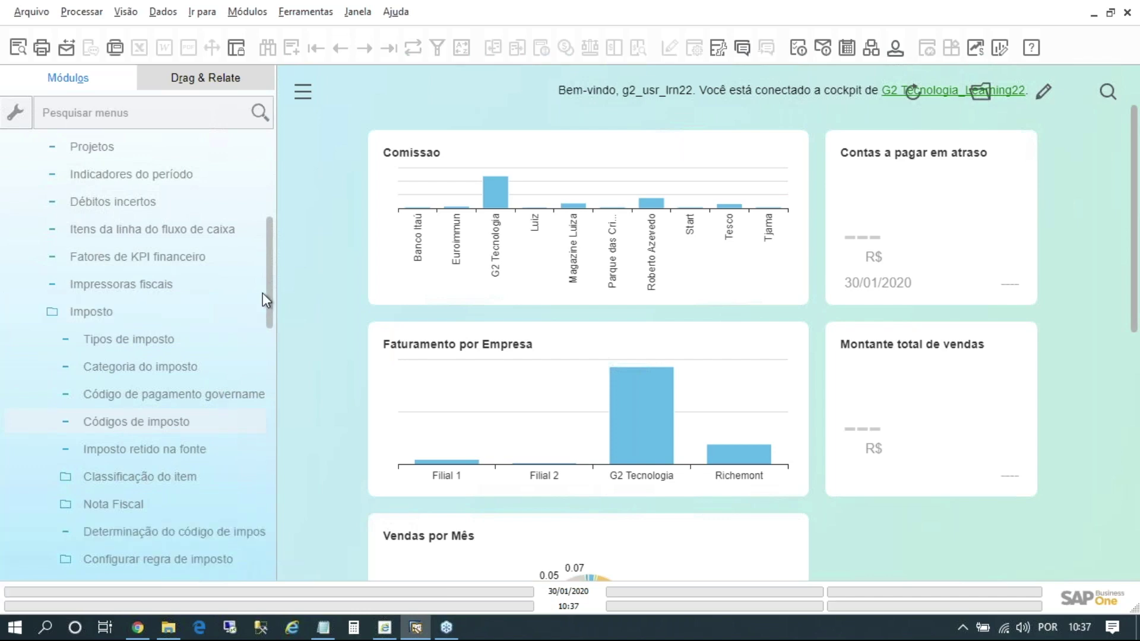
{"action": "left_click_drag", "start_coordinate": [270, 294], "coordinate": [281, 170]}
{"action": "left_click", "coordinate": [191, 156]}
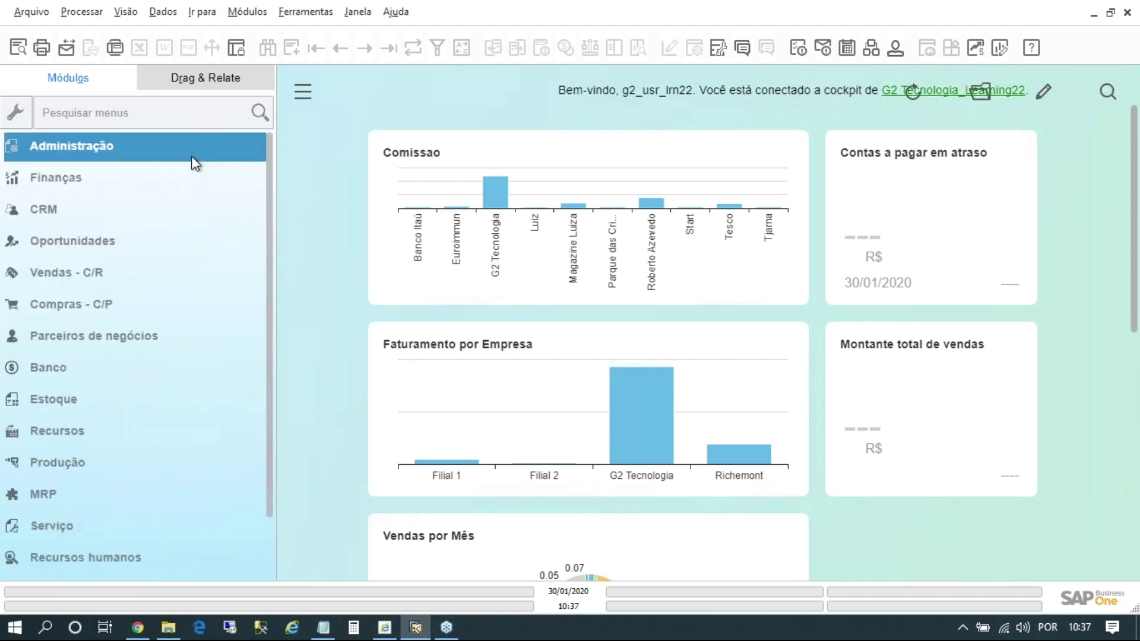
{"action": "left_click", "coordinate": [191, 156]}
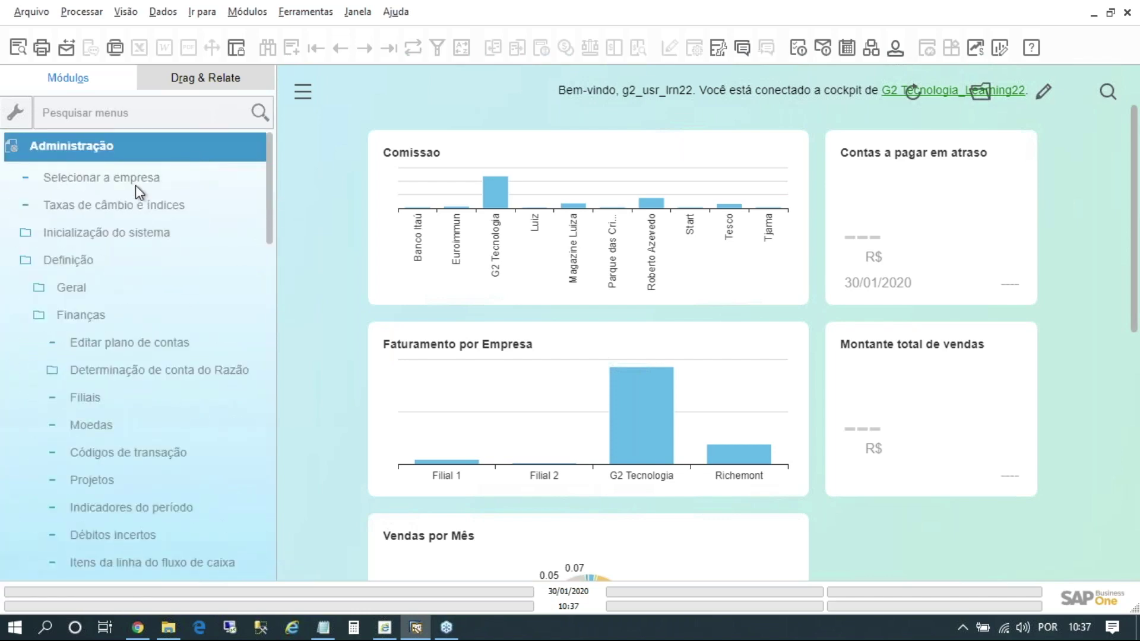
{"action": "left_click", "coordinate": [57, 262]}
{"action": "left_click", "coordinate": [53, 261]}
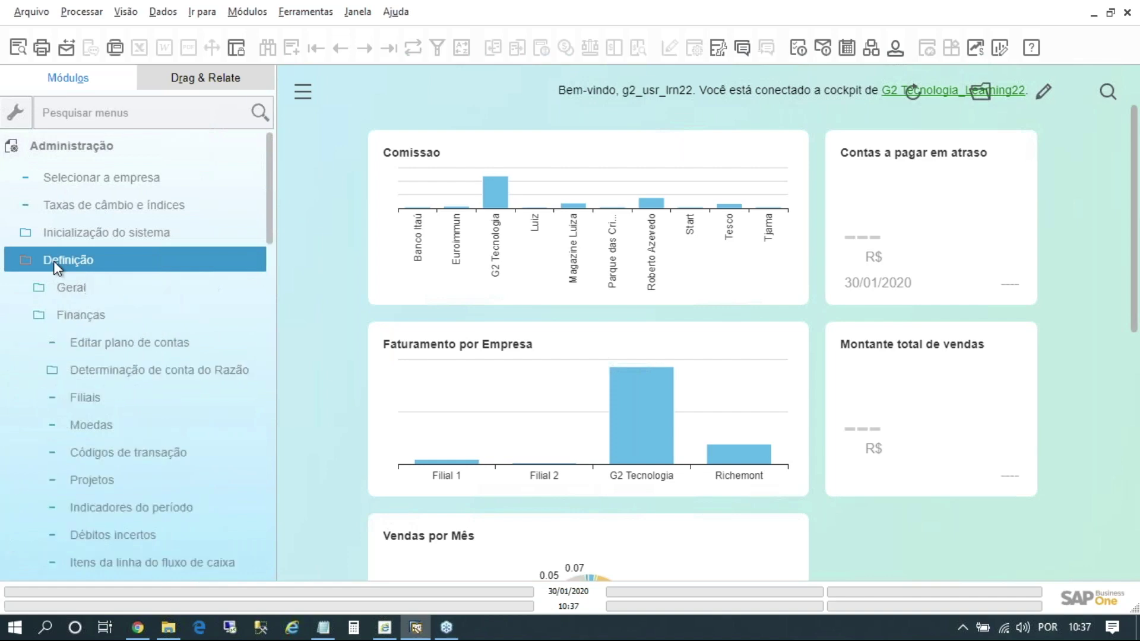
{"action": "left_click", "coordinate": [58, 315]}
{"action": "left_click", "coordinate": [58, 315]}
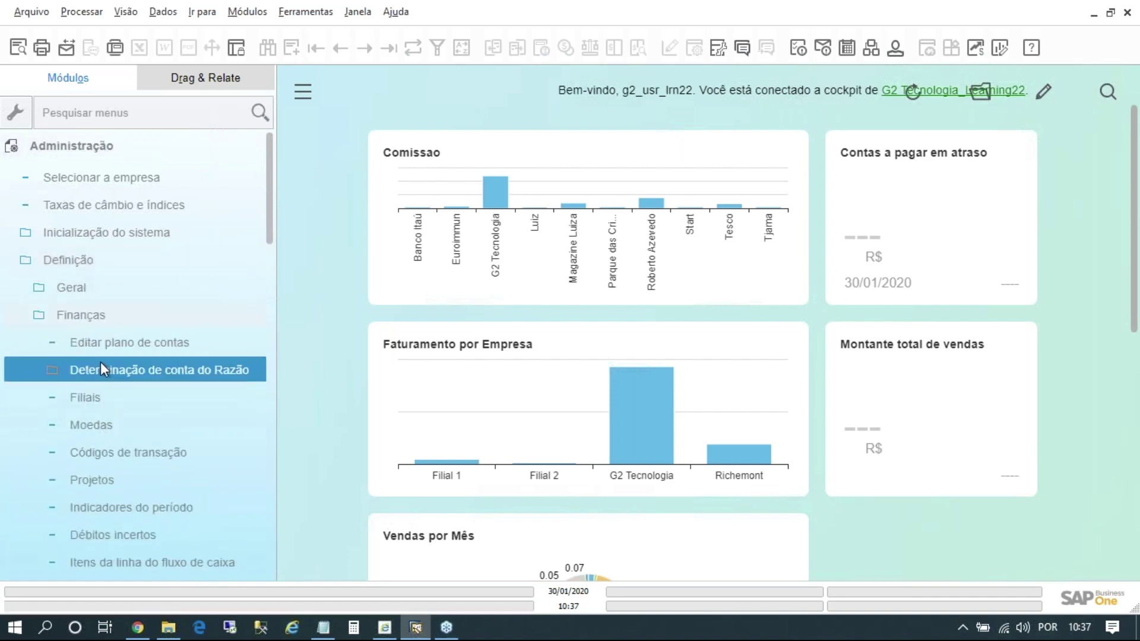
Open the tax code determination definition (Determinação do código de imposto) under Imposto and enlarge its window to show all key fields.
{"action": "scroll", "coordinate": [101, 362], "scroll_direction": "down", "scroll_amount": 3}
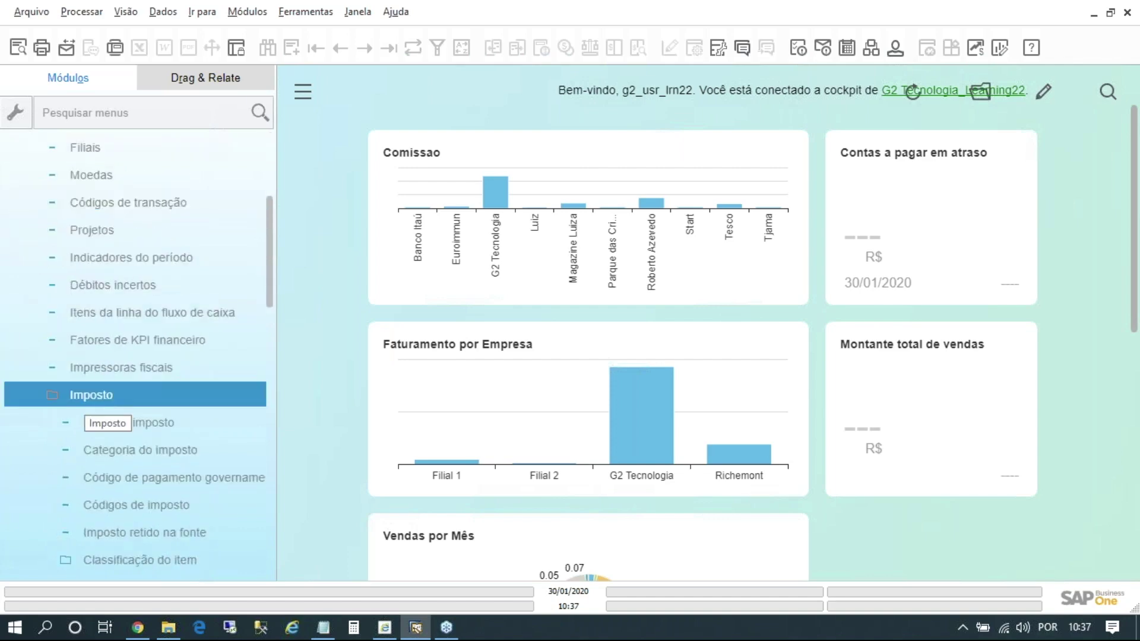
{"action": "left_click", "coordinate": [83, 396]}
{"action": "left_click", "coordinate": [83, 396]}
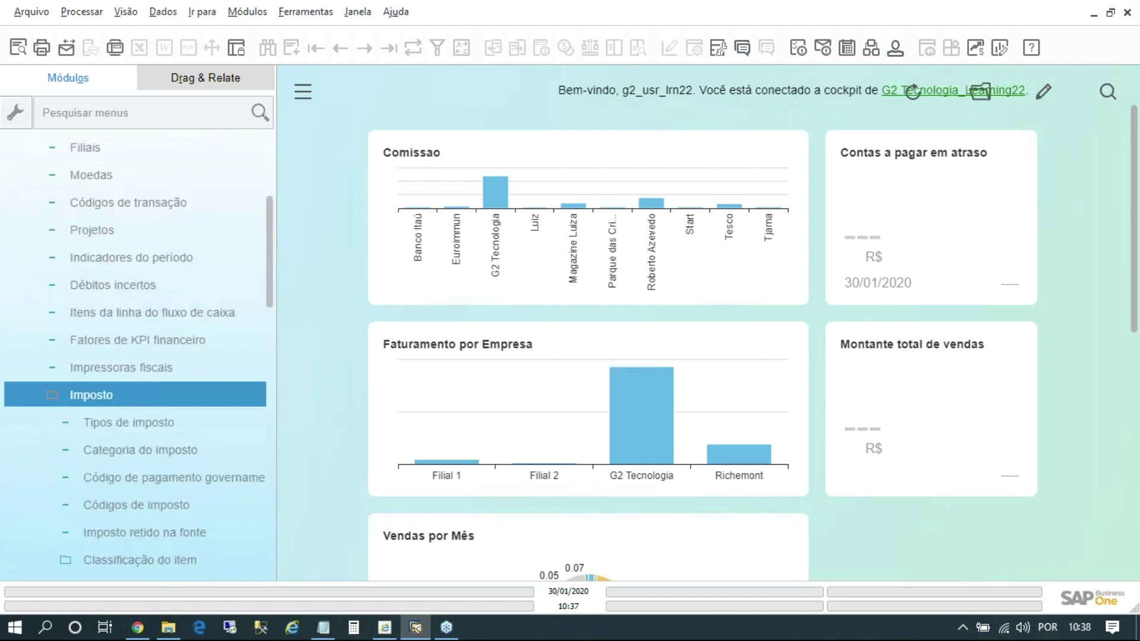
{"action": "scroll", "coordinate": [84, 396], "scroll_direction": "down", "scroll_amount": 1}
{"action": "scroll", "coordinate": [89, 404], "scroll_direction": "down", "scroll_amount": 1}
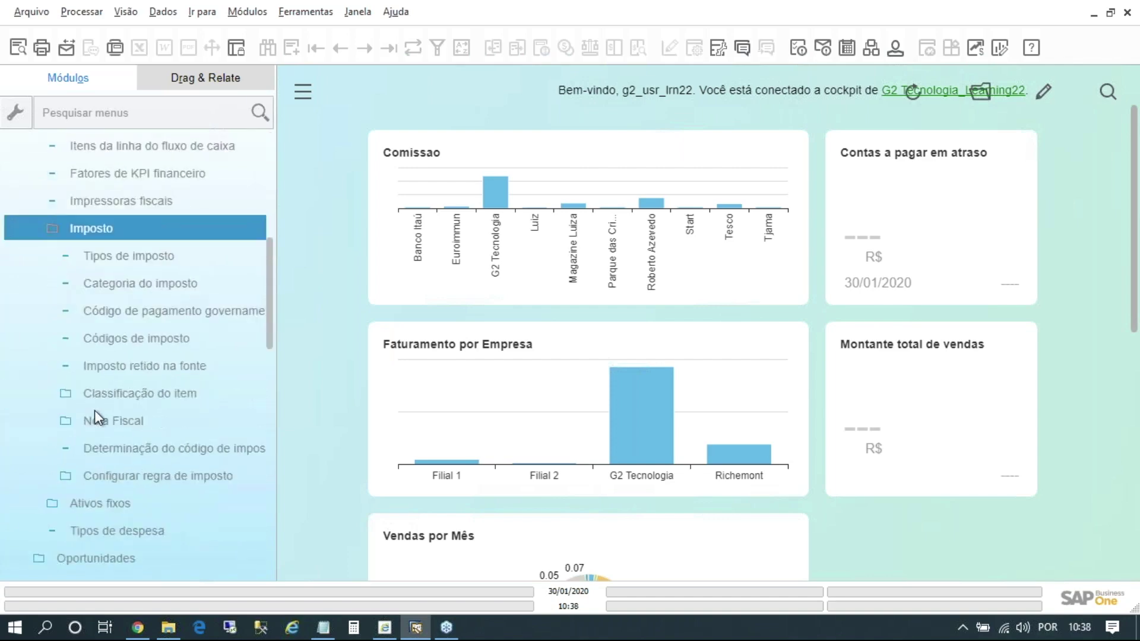
{"action": "left_click", "coordinate": [115, 450]}
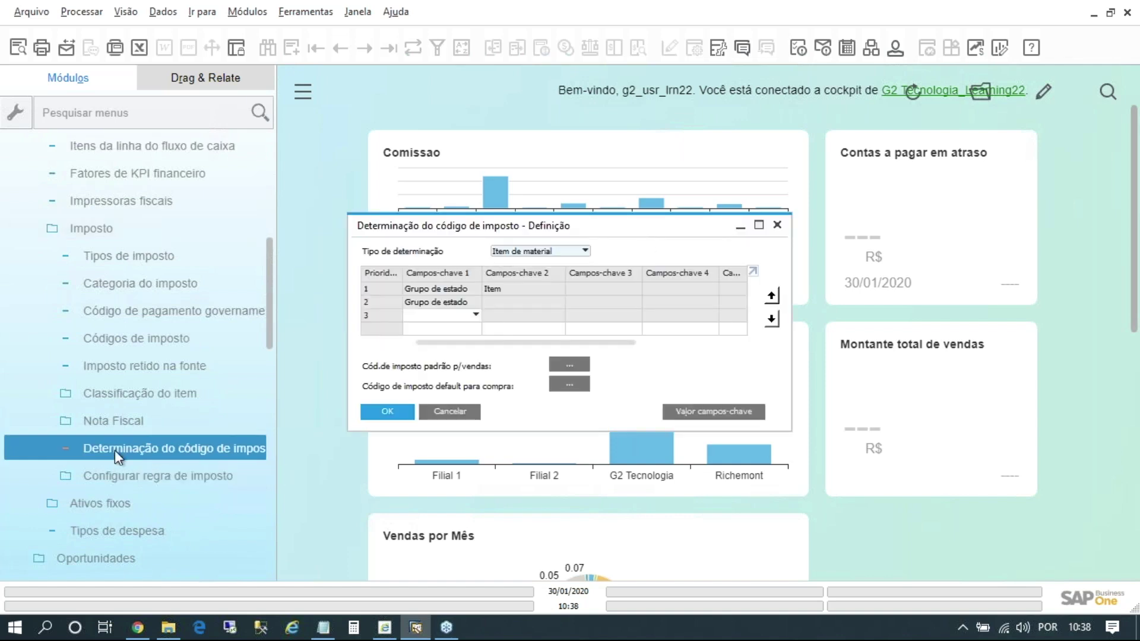
{"action": "left_click_drag", "start_coordinate": [453, 227], "coordinate": [331, 178]}
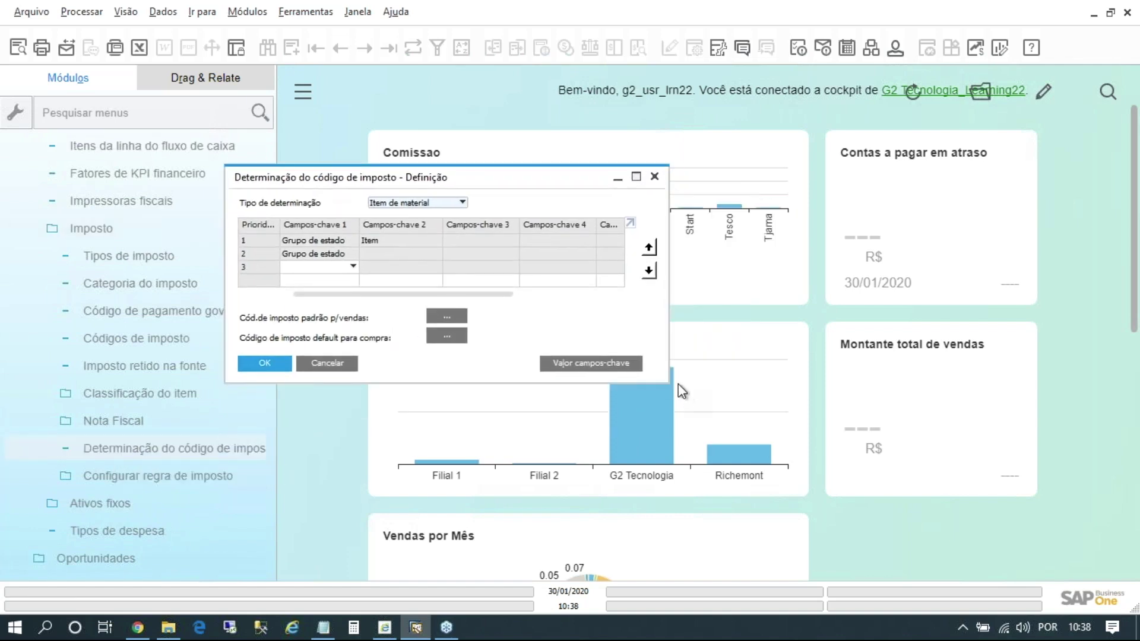
{"action": "left_click_drag", "start_coordinate": [670, 383], "coordinate": [971, 461]}
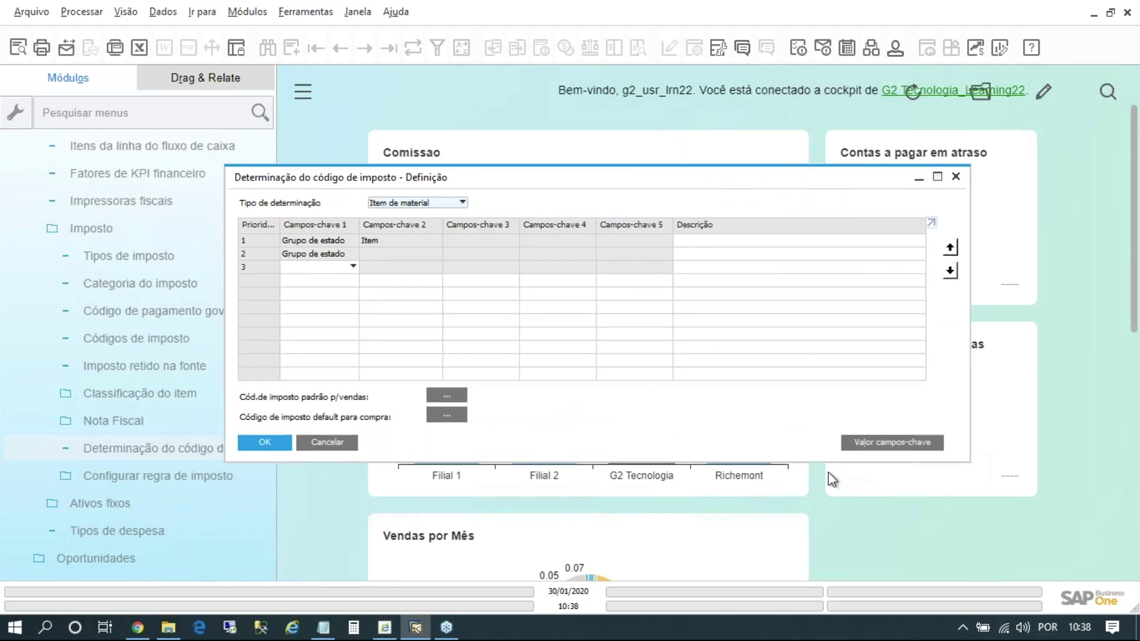
Examine the determination types available in the tax code determination definition, including the one for service documents.
{"action": "left_click", "coordinate": [462, 203]}
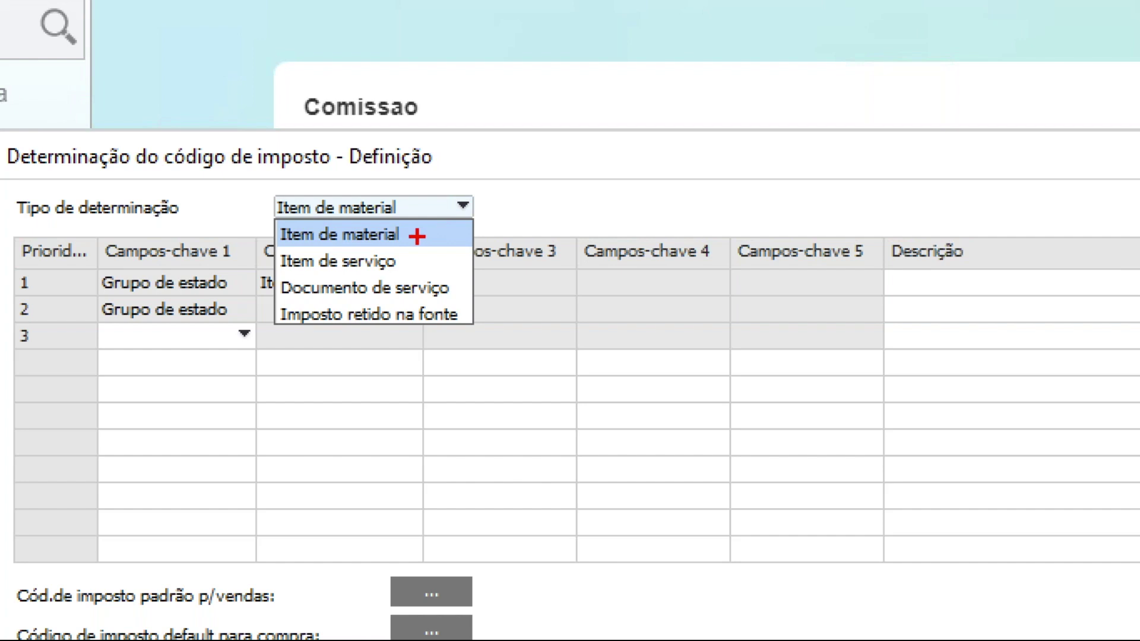
{"action": "left_click_drag", "start_coordinate": [417, 237], "coordinate": [485, 232]}
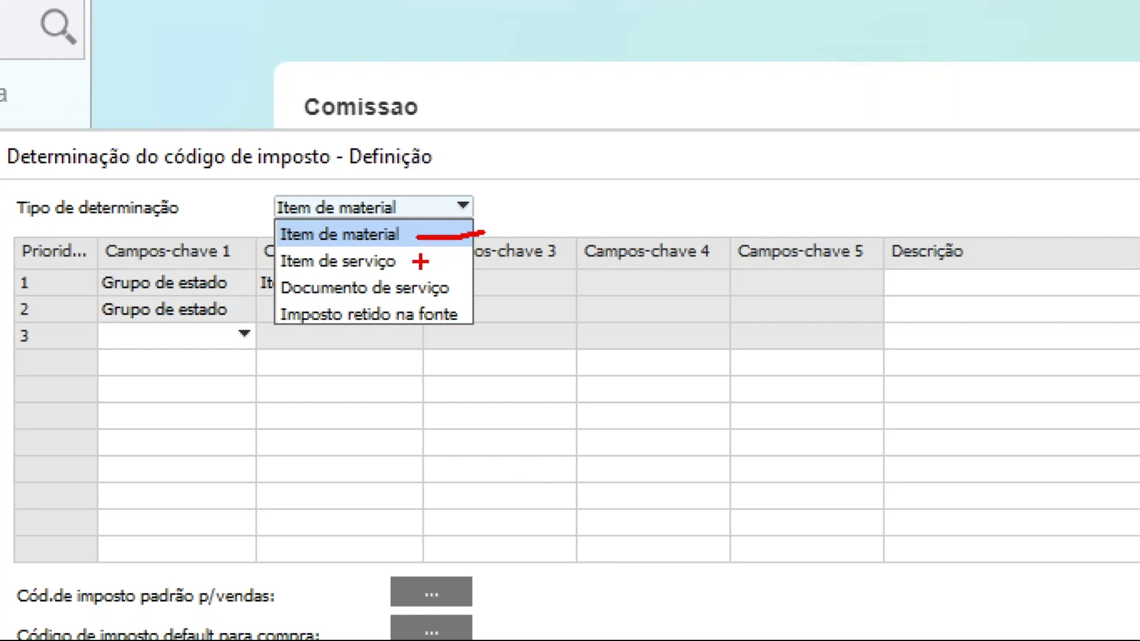
{"action": "left_click_drag", "start_coordinate": [419, 263], "coordinate": [484, 254]}
{"action": "mouse_move", "coordinate": [453, 291]}
{"action": "left_mouse_down"}
{"action": "mouse_move", "coordinate": [509, 292]}
{"action": "mouse_move", "coordinate": [522, 327]}
{"action": "left_mouse_up"}
{"action": "left_click_drag", "start_coordinate": [665, 174], "coordinate": [668, 292]}
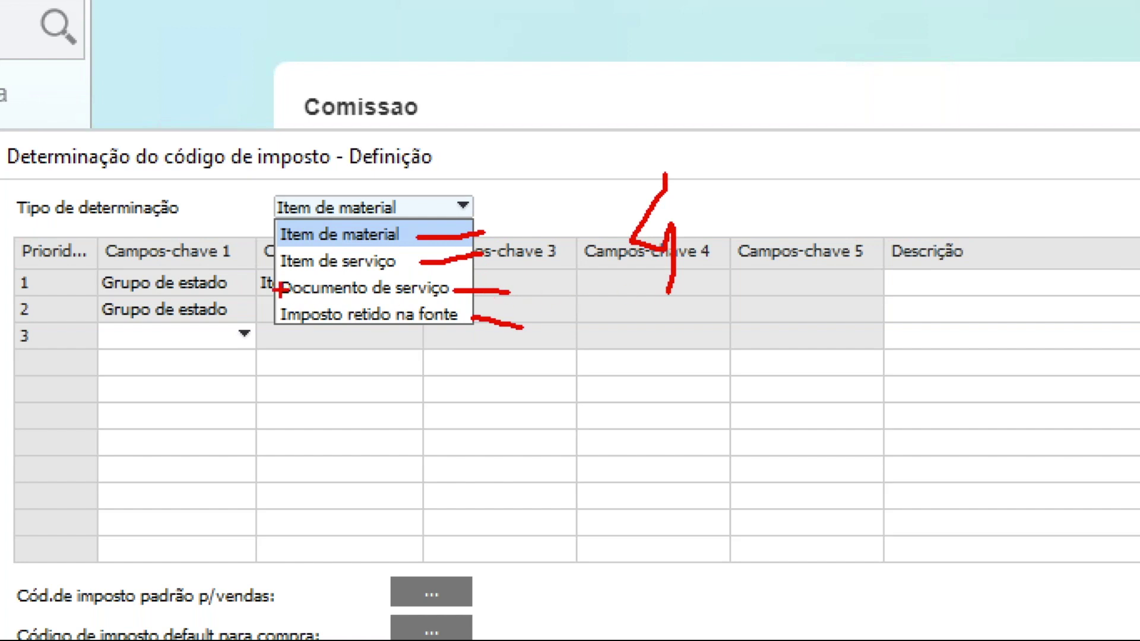
{"action": "left_click_drag", "start_coordinate": [279, 289], "coordinate": [456, 290]}
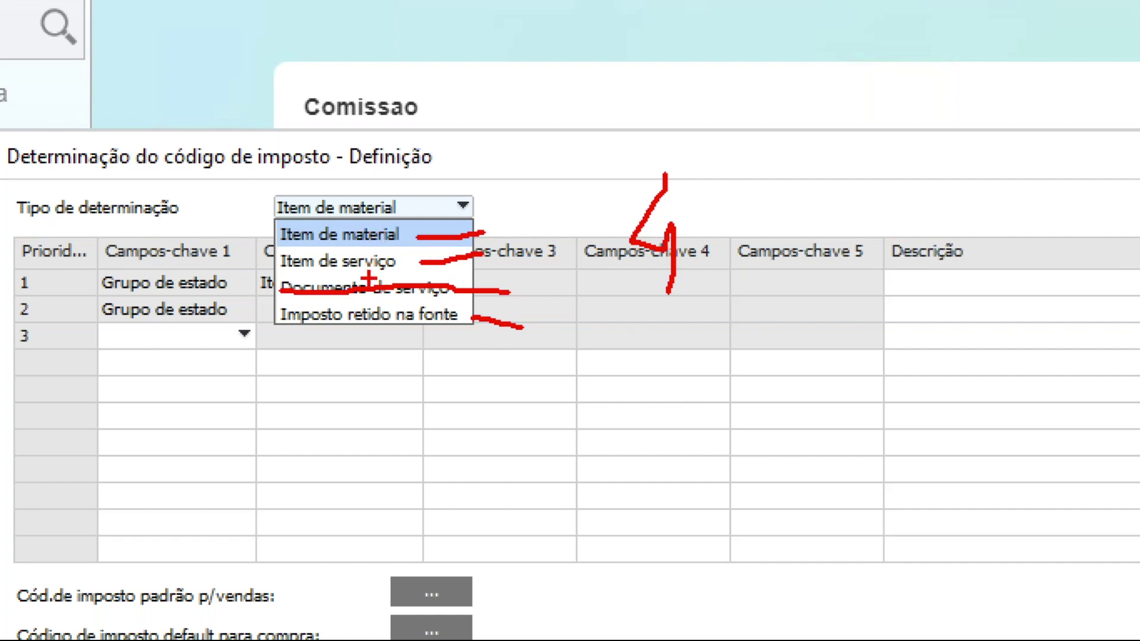
{"action": "key", "text": "Escape"}
{"action": "left_click_drag", "start_coordinate": [442, 174], "coordinate": [497, 170]}
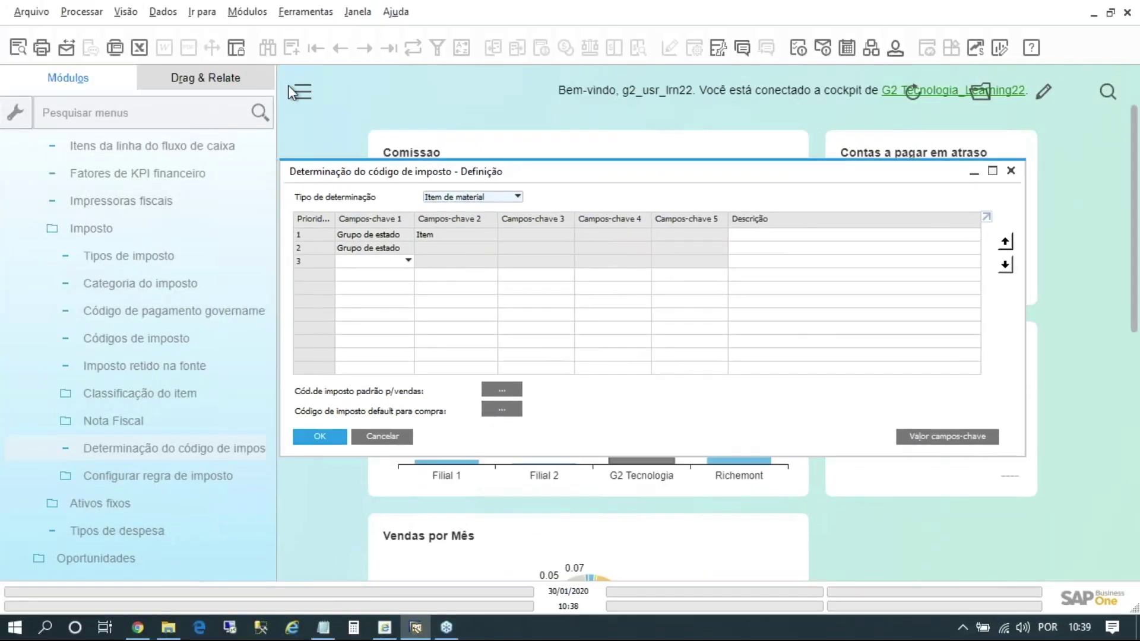
Open the item master data (Cadastro do item) and search for an item with the description "sony".
{"action": "left_click", "coordinate": [247, 11]}
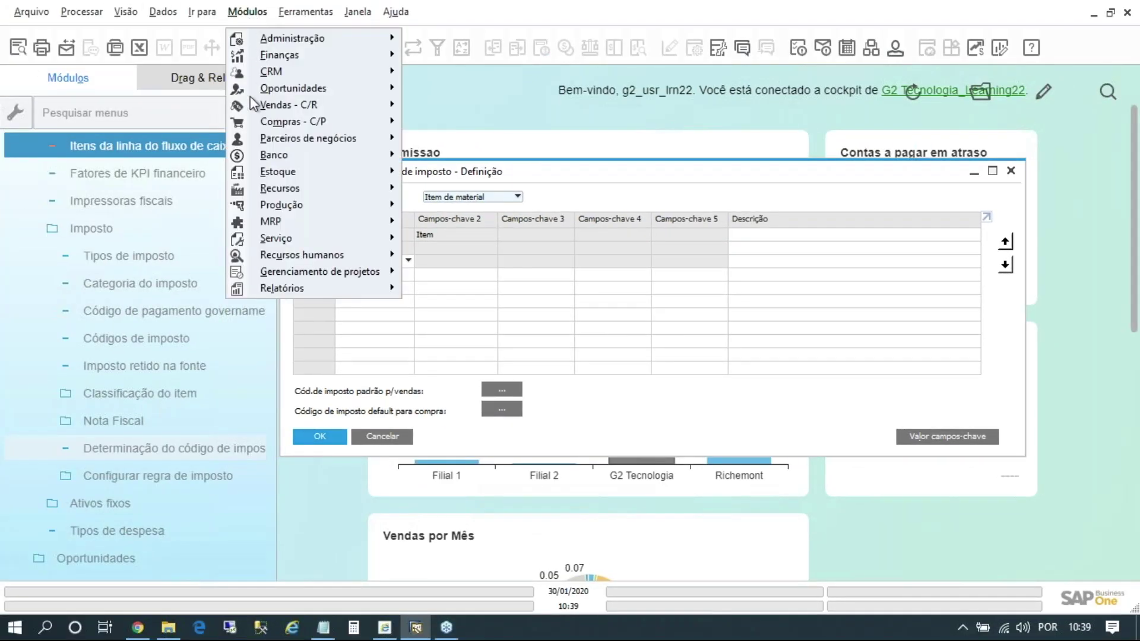
{"action": "mouse_move", "coordinate": [291, 170]}
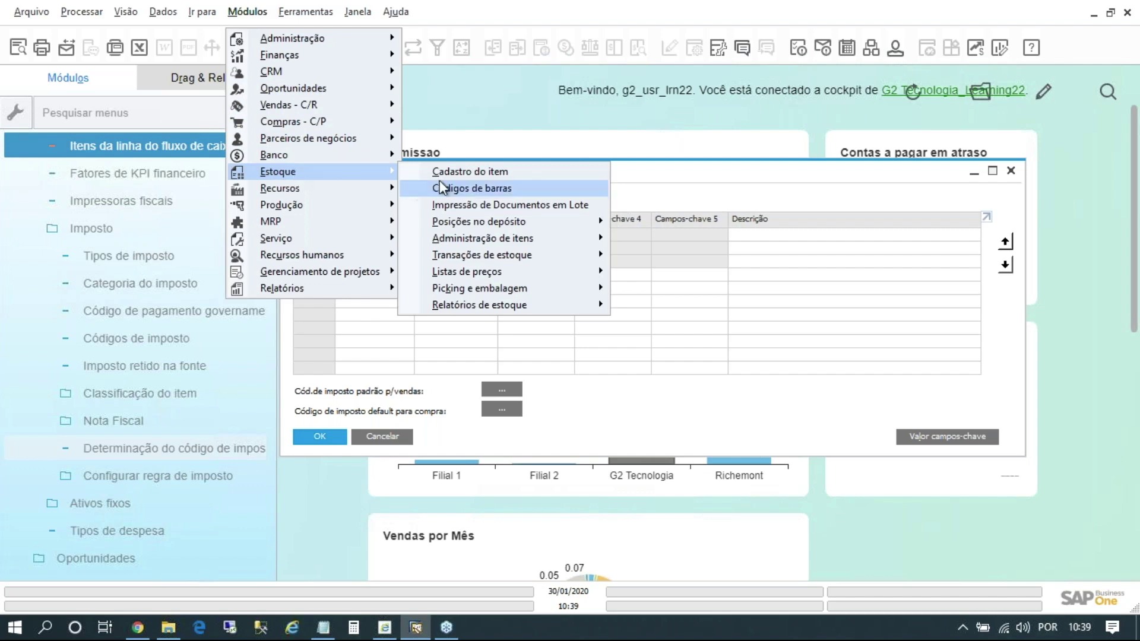
{"action": "left_click", "coordinate": [460, 172]}
{"action": "left_click", "coordinate": [344, 116]}
{"action": "type", "text": "sony"}
{"action": "key", "text": "Return"}
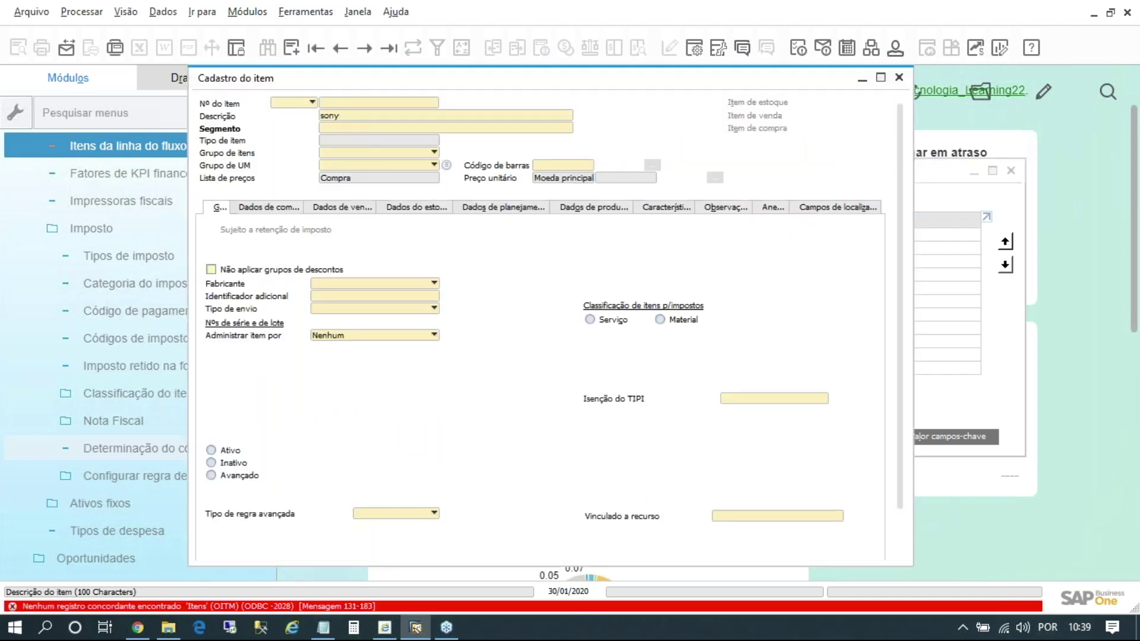
Search the items by the description "tv" and open the record of TV Sony 40.
{"action": "double_click", "coordinate": [345, 118]}
{"action": "type", "text": "tv"}
{"action": "key", "text": "Return"}
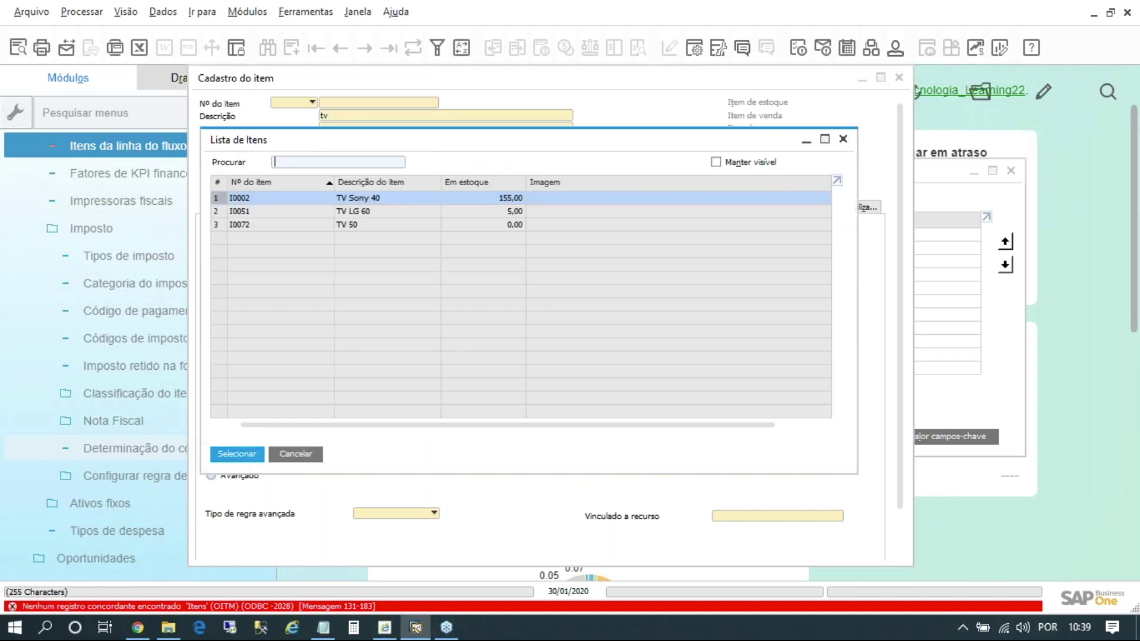
{"action": "double_click", "coordinate": [359, 198]}
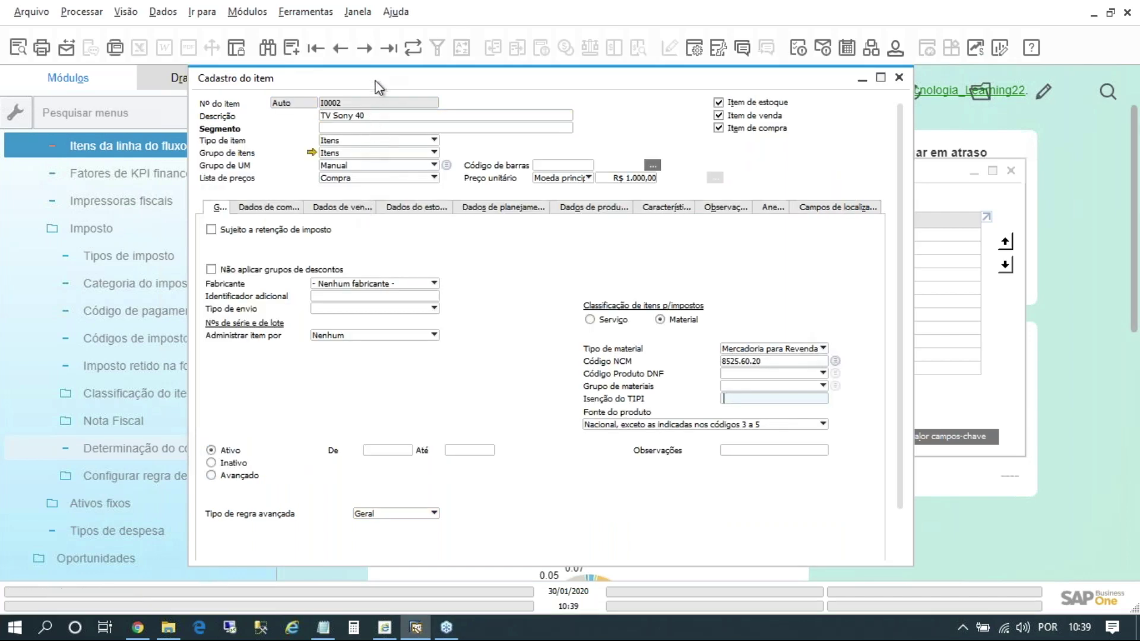
Examine the tax classification of the item TV Sony 40, comparing the Material option for ICMS with the Serviço option for ISS.
{"action": "triple_click", "coordinate": [342, 123]}
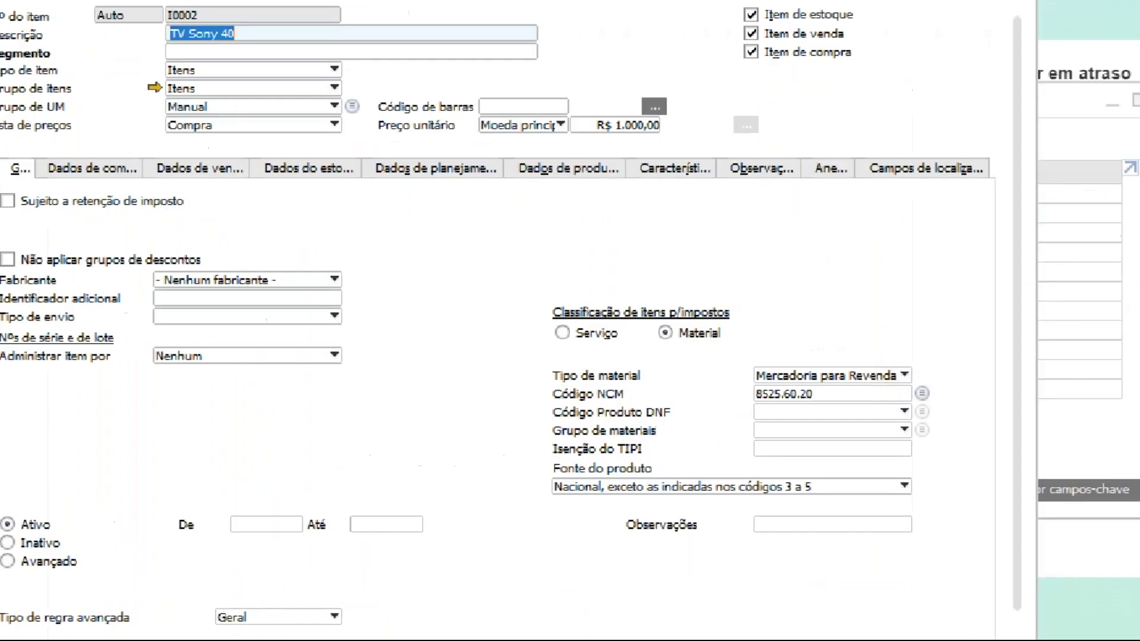
{"action": "left_click_drag", "start_coordinate": [652, 305], "coordinate": [607, 298]}
{"action": "mouse_move", "coordinate": [572, 210]}
{"action": "left_mouse_down"}
{"action": "mouse_move", "coordinate": [521, 300]}
{"action": "mouse_move", "coordinate": [828, 309]}
{"action": "mouse_move", "coordinate": [641, 198]}
{"action": "mouse_move", "coordinate": [629, 205]}
{"action": "left_mouse_up"}
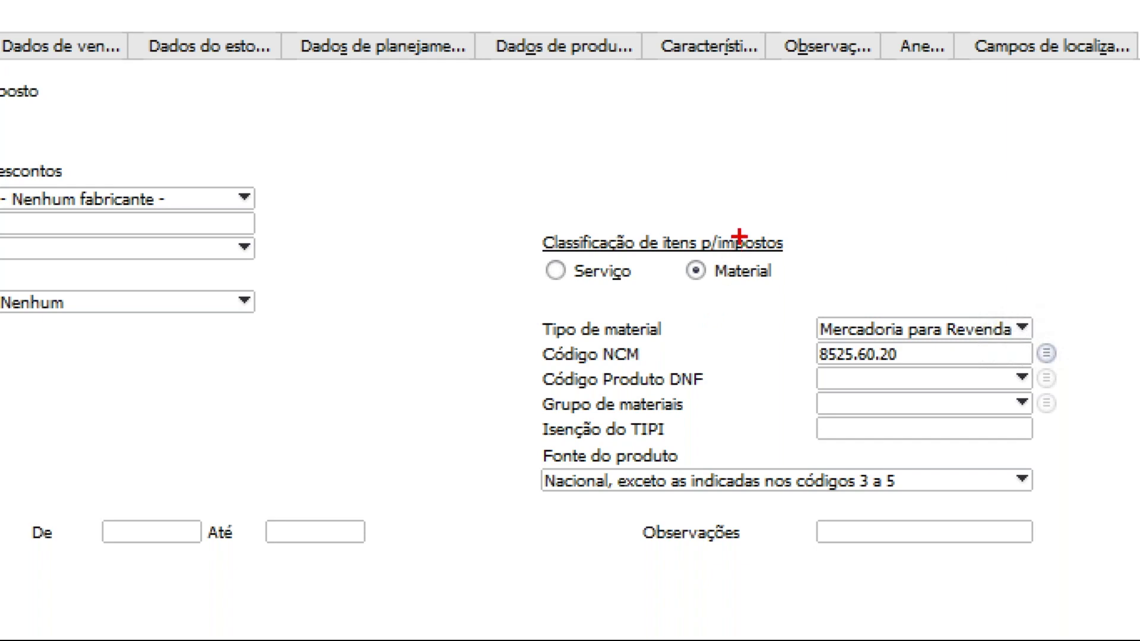
{"action": "left_click_drag", "start_coordinate": [739, 236], "coordinate": [794, 174]}
{"action": "mouse_move", "coordinate": [842, 134]}
{"action": "left_mouse_down"}
{"action": "mouse_move", "coordinate": [846, 172]}
{"action": "mouse_move", "coordinate": [862, 179]}
{"action": "left_mouse_up"}
{"action": "mouse_move", "coordinate": [833, 132]}
{"action": "left_mouse_down"}
{"action": "mouse_move", "coordinate": [879, 122]}
{"action": "mouse_move", "coordinate": [893, 174]}
{"action": "mouse_move", "coordinate": [917, 135]}
{"action": "mouse_move", "coordinate": [951, 123]}
{"action": "mouse_move", "coordinate": [955, 177]}
{"action": "left_mouse_up"}
{"action": "mouse_move", "coordinate": [986, 126]}
{"action": "left_mouse_down"}
{"action": "mouse_move", "coordinate": [952, 146]}
{"action": "mouse_move", "coordinate": [957, 178]}
{"action": "left_mouse_up"}
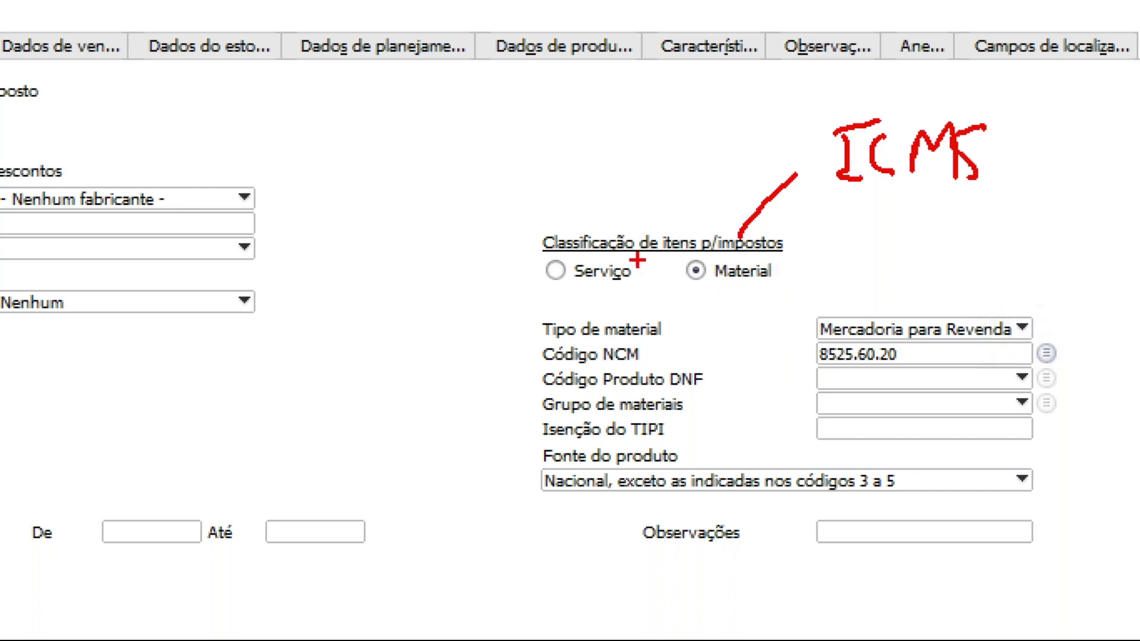
{"action": "left_click_drag", "start_coordinate": [535, 251], "coordinate": [435, 223]}
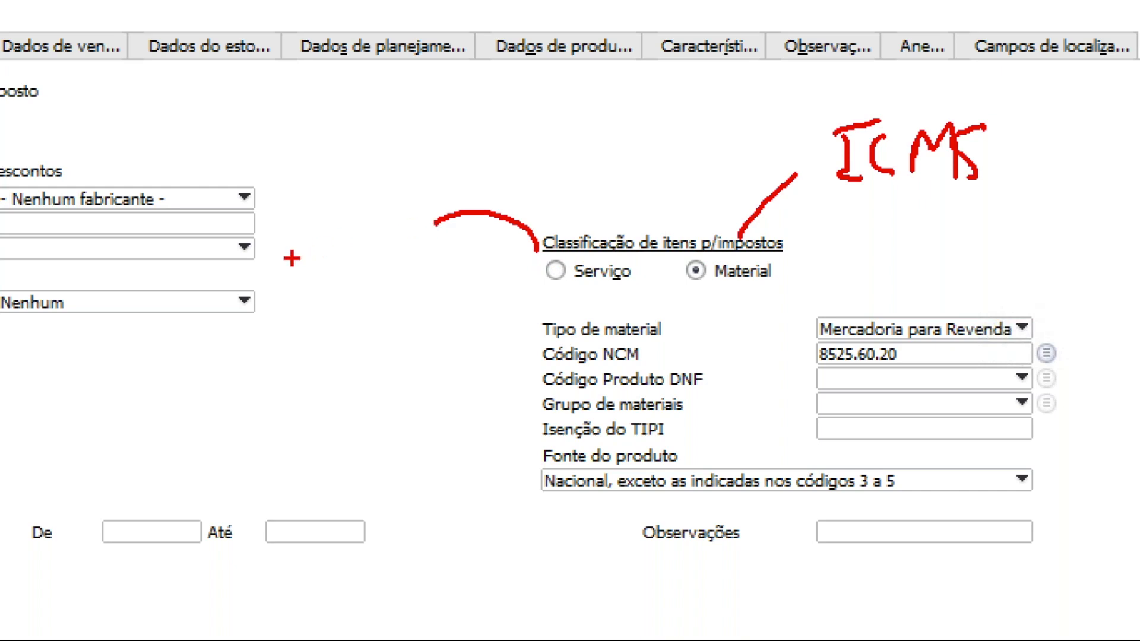
{"action": "mouse_move", "coordinate": [291, 249]}
{"action": "left_mouse_down"}
{"action": "mouse_move", "coordinate": [290, 282]}
{"action": "mouse_move", "coordinate": [302, 283]}
{"action": "mouse_move", "coordinate": [291, 250]}
{"action": "mouse_move", "coordinate": [326, 255]}
{"action": "mouse_move", "coordinate": [348, 279]}
{"action": "mouse_move", "coordinate": [331, 284]}
{"action": "left_mouse_up"}
{"action": "mouse_move", "coordinate": [390, 256]}
{"action": "left_mouse_down"}
{"action": "mouse_move", "coordinate": [371, 259]}
{"action": "mouse_move", "coordinate": [392, 277]}
{"action": "mouse_move", "coordinate": [365, 289]}
{"action": "left_mouse_up"}
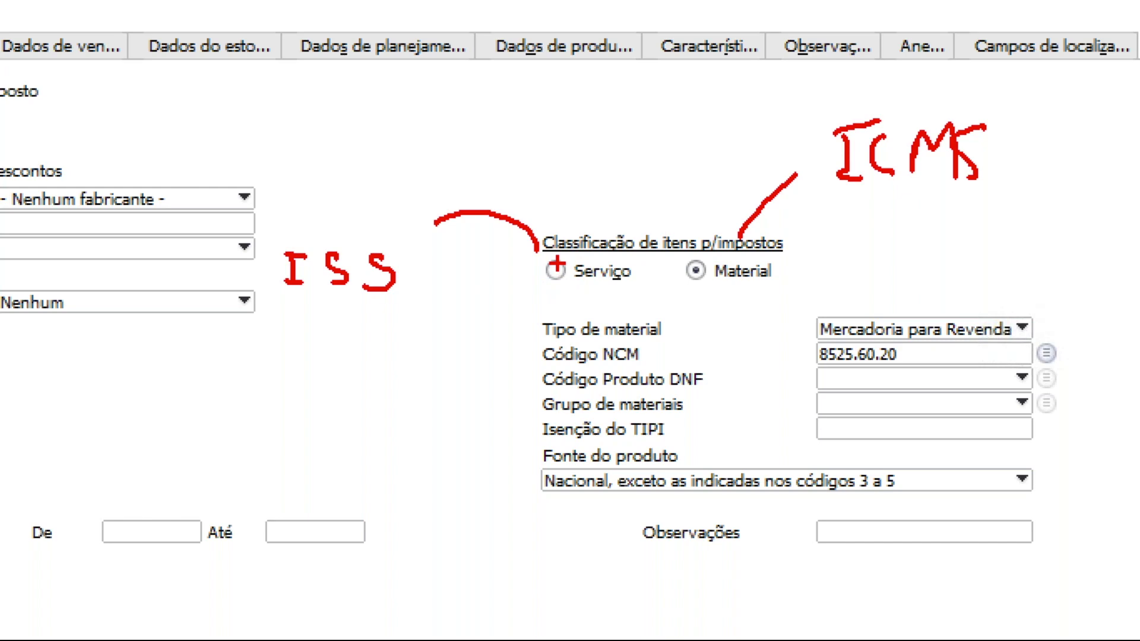
{"action": "key", "text": "Escape"}
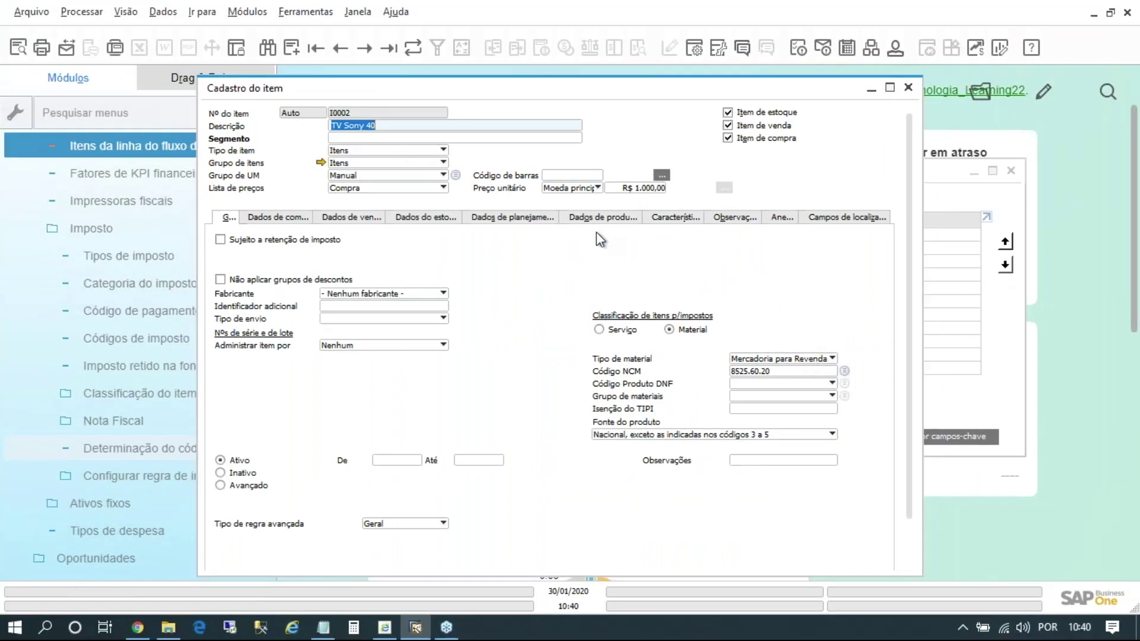
Compare the Item de serviço and Item de material determination types in the tax code determination definition, ending on Item de material.
{"action": "left_click_drag", "start_coordinate": [535, 89], "coordinate": [715, 179]}
{"action": "left_click_drag", "start_coordinate": [385, 179], "coordinate": [346, 170]}
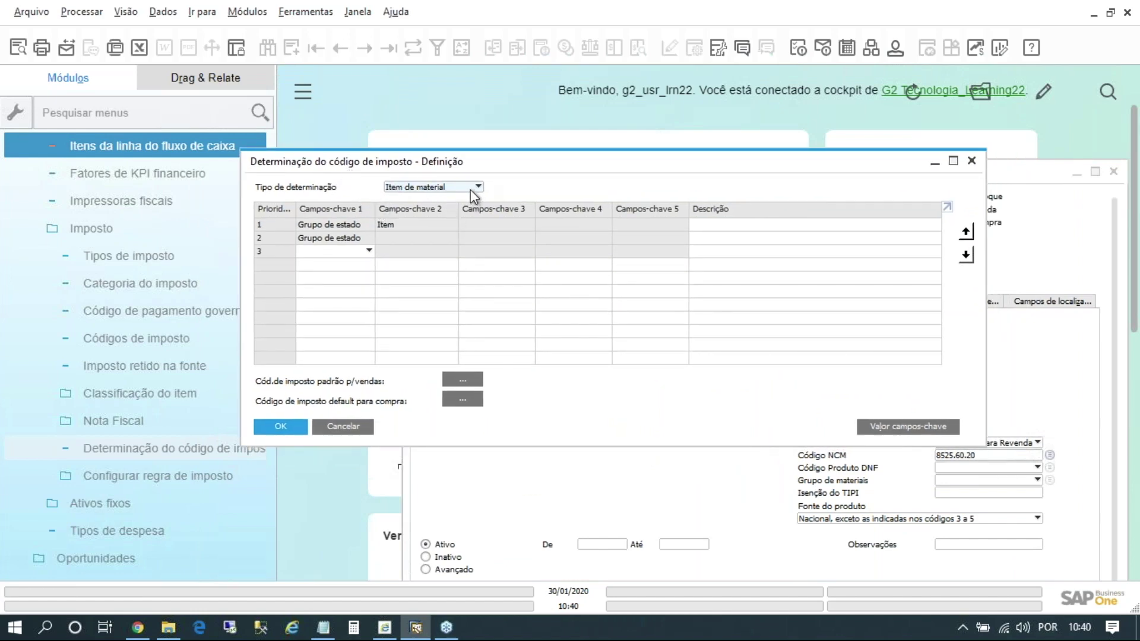
{"action": "key", "text": "Down"}
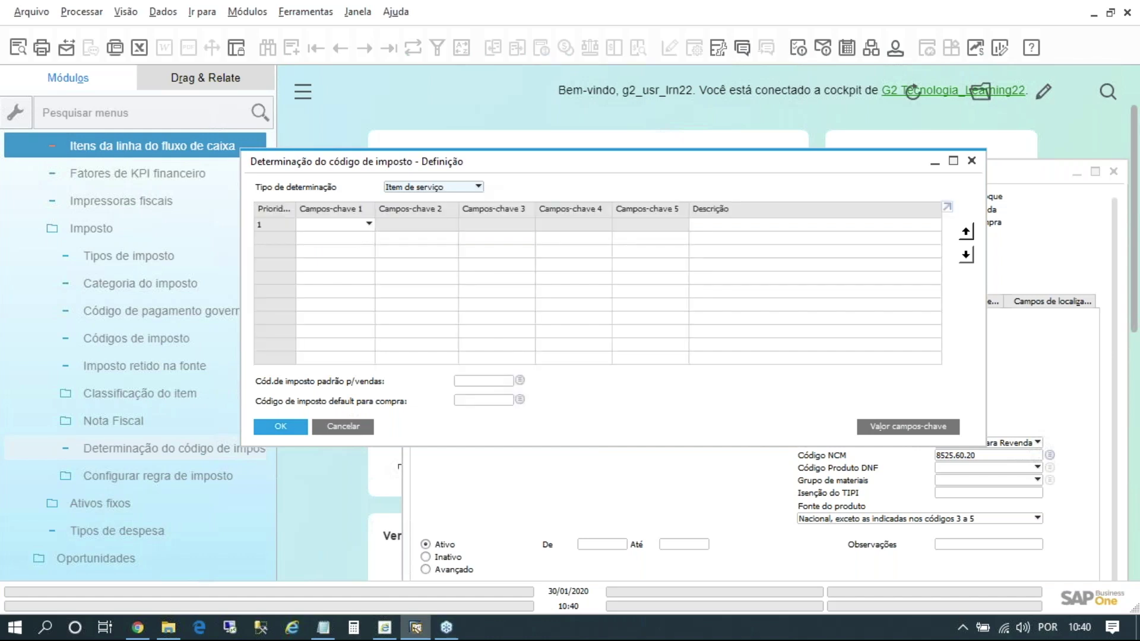
{"action": "key", "text": "alt+Down"}
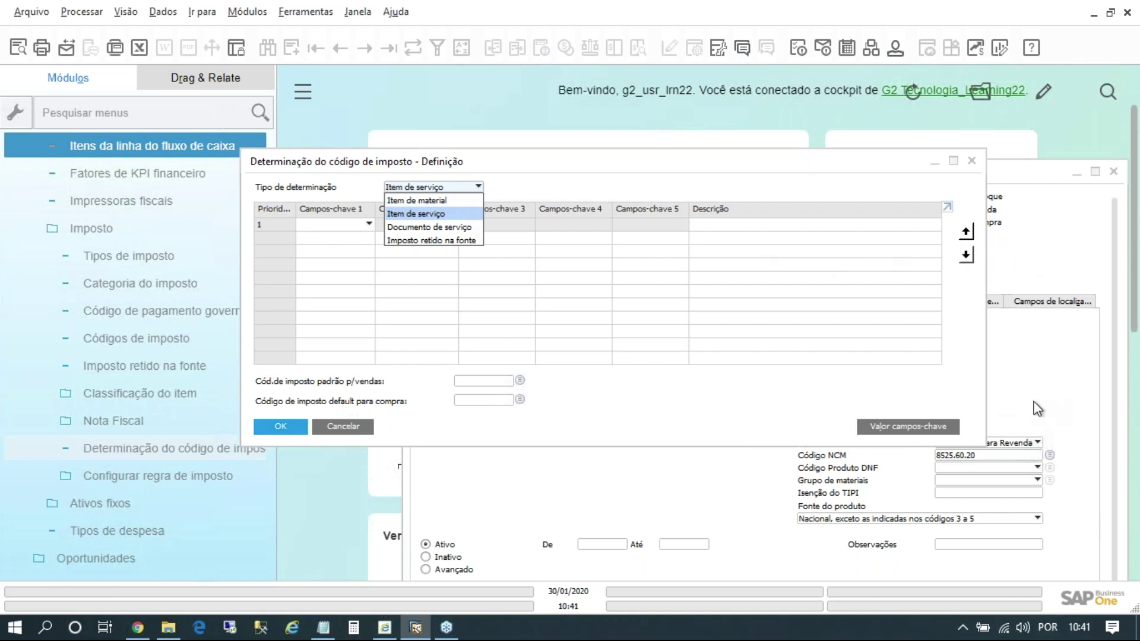
{"action": "left_click", "coordinate": [462, 203]}
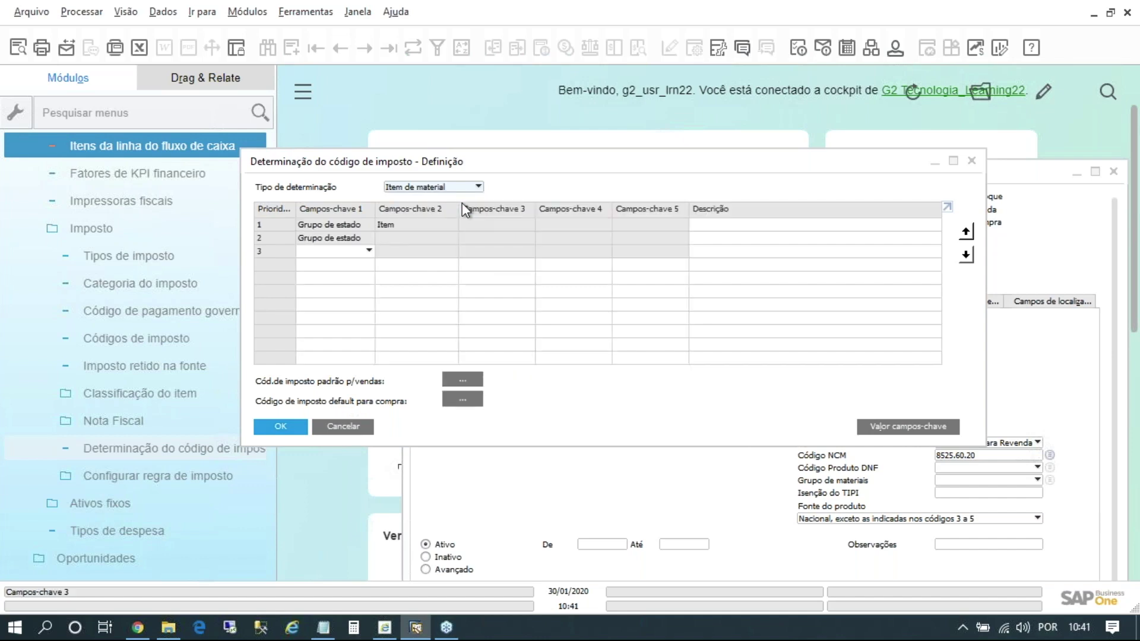
Remove the 7% and 18% state groups from the key field values of priority 2 and save the change.
{"action": "double_click", "coordinate": [269, 241]}
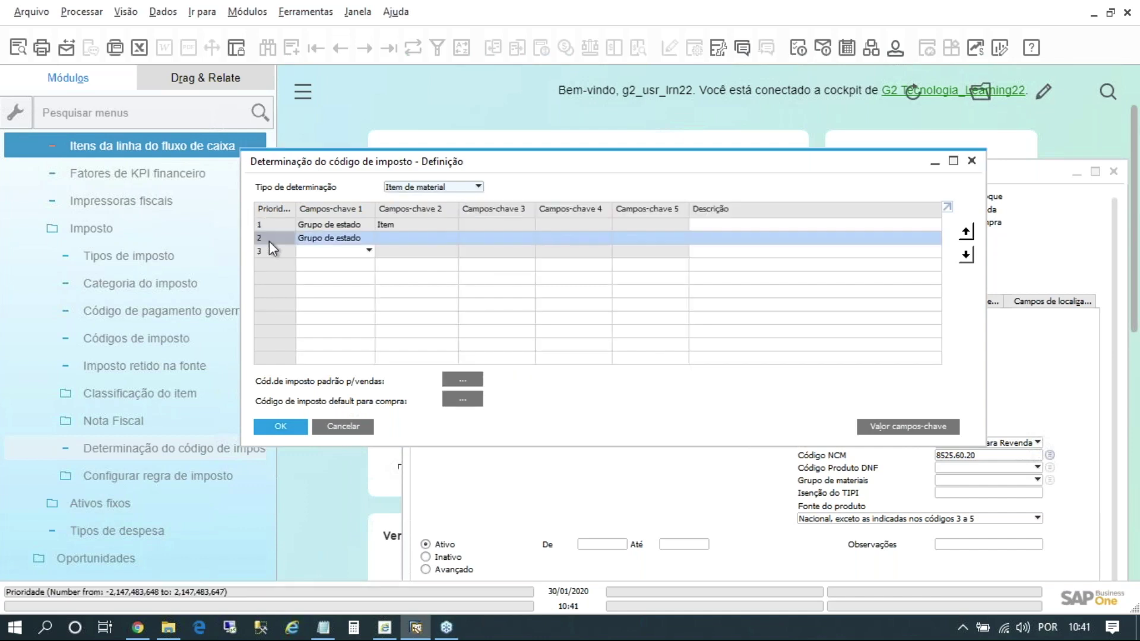
{"action": "right_click", "coordinate": [349, 247]}
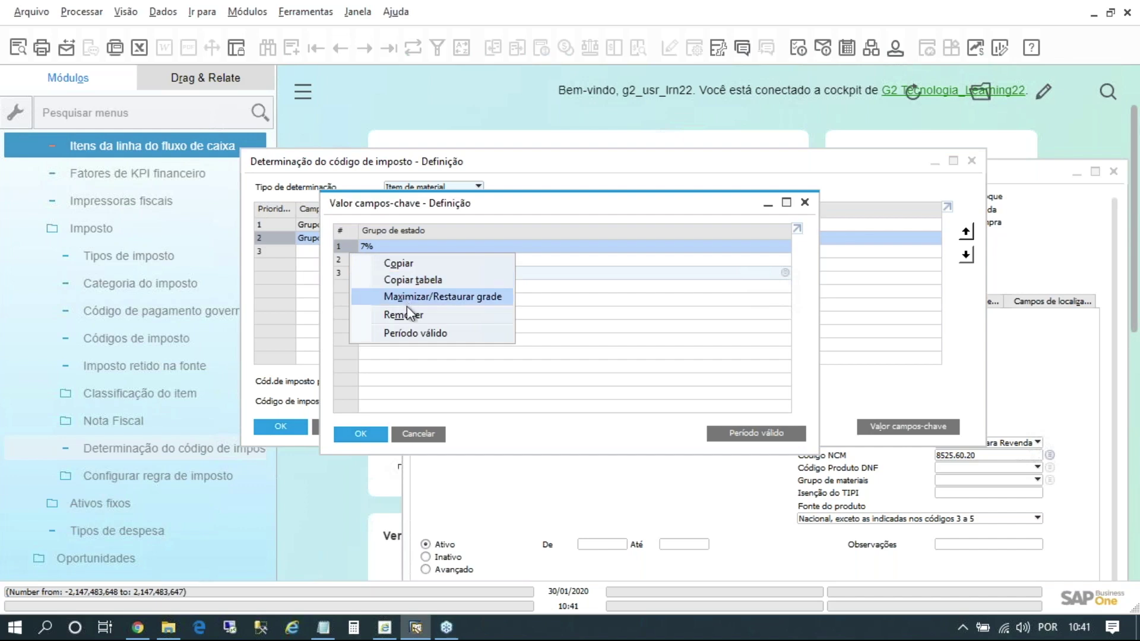
{"action": "left_click", "coordinate": [404, 310]}
{"action": "right_click", "coordinate": [351, 247]}
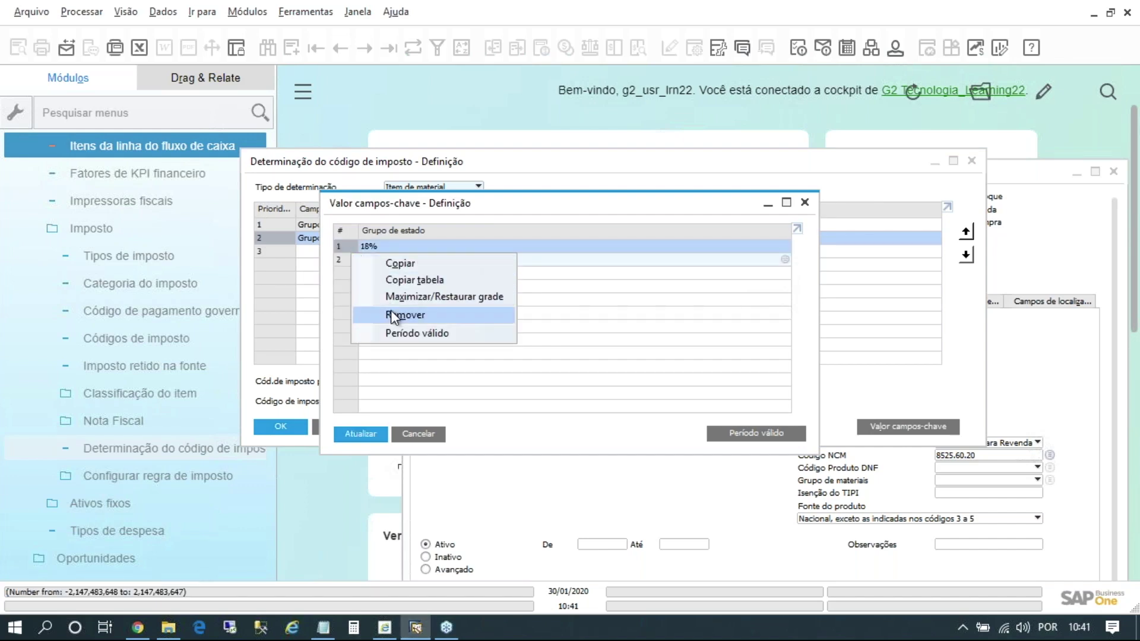
{"action": "left_click", "coordinate": [391, 309]}
{"action": "left_click", "coordinate": [360, 433]}
{"action": "left_click", "coordinate": [358, 433]}
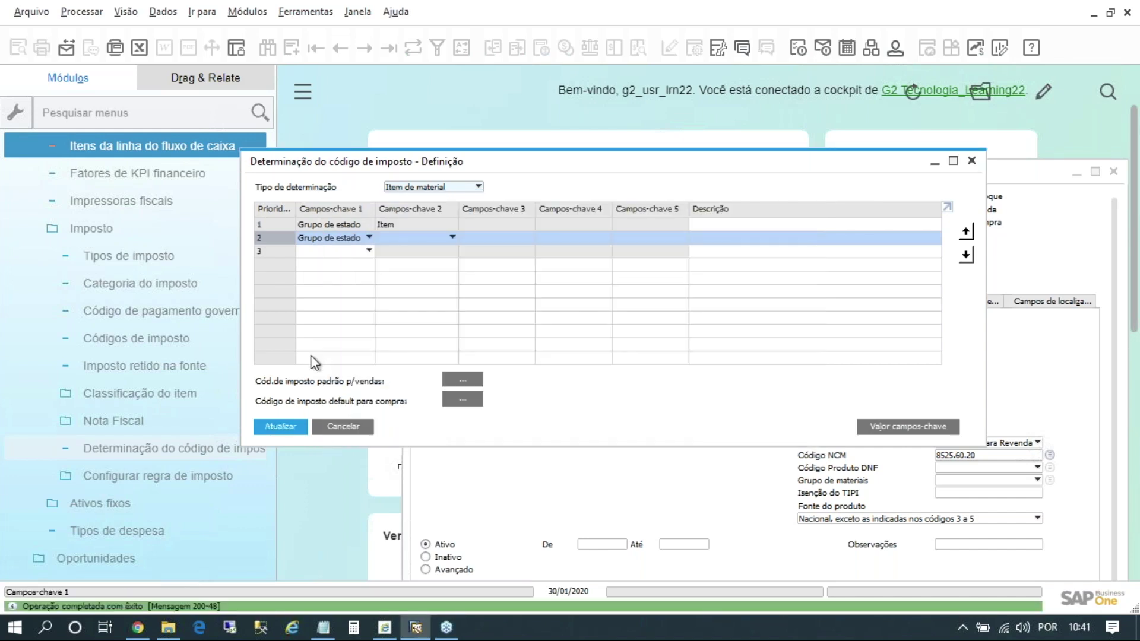
Remove the 7% entry for Notebook Dell Core I7 from the key field values of priority 1 and save the change.
{"action": "double_click", "coordinate": [277, 226]}
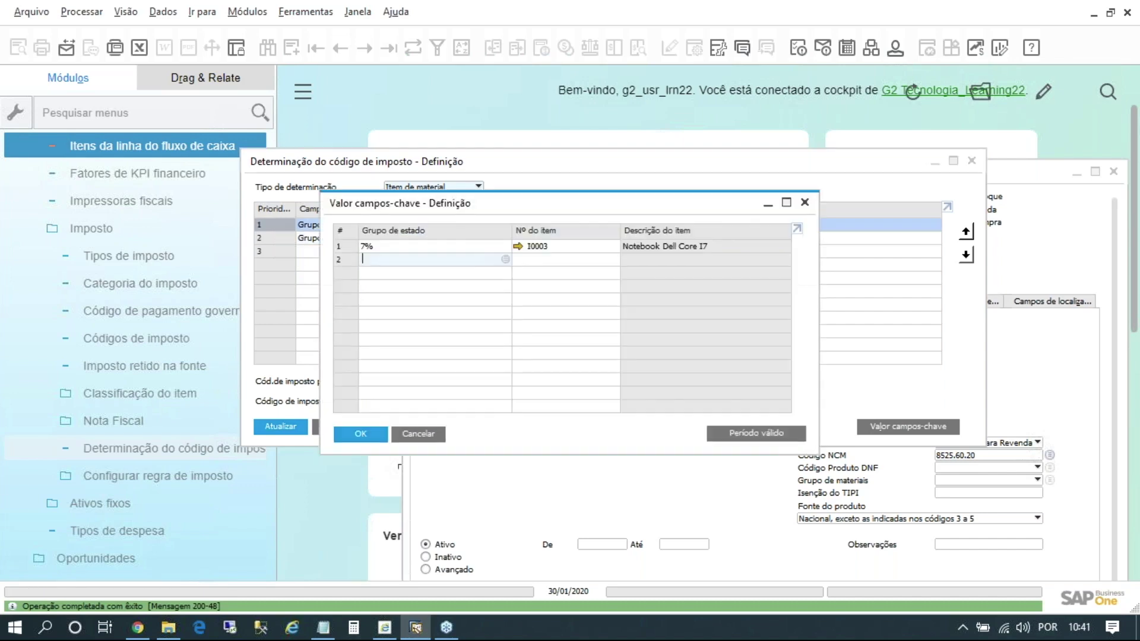
{"action": "right_click", "coordinate": [347, 247]}
{"action": "left_click", "coordinate": [397, 310]}
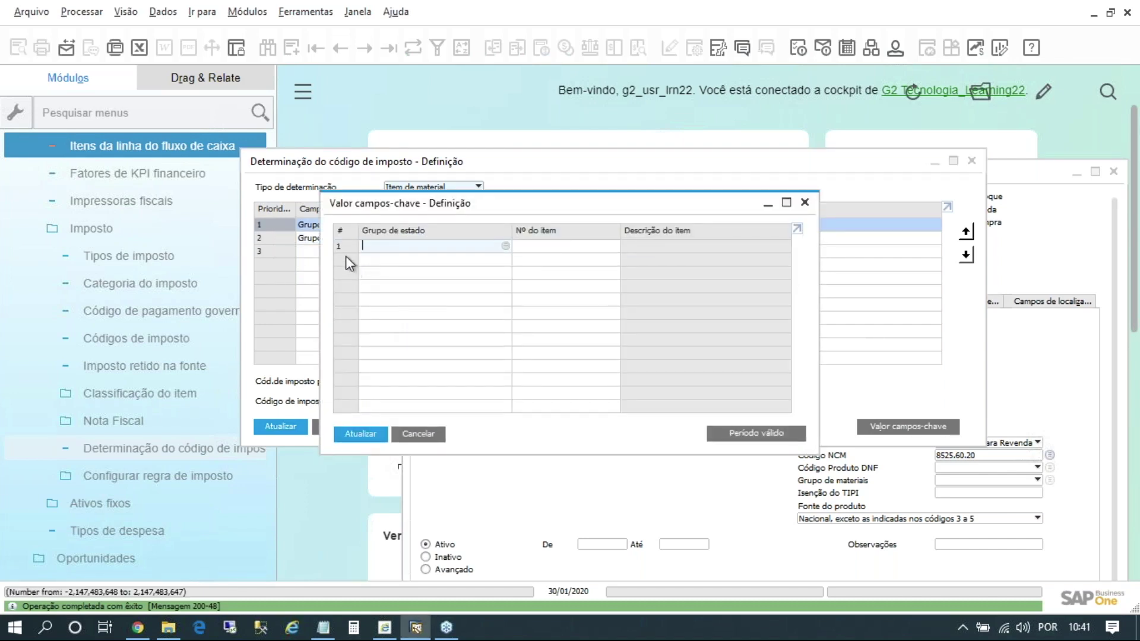
{"action": "left_click", "coordinate": [361, 432]}
{"action": "left_click", "coordinate": [359, 433]}
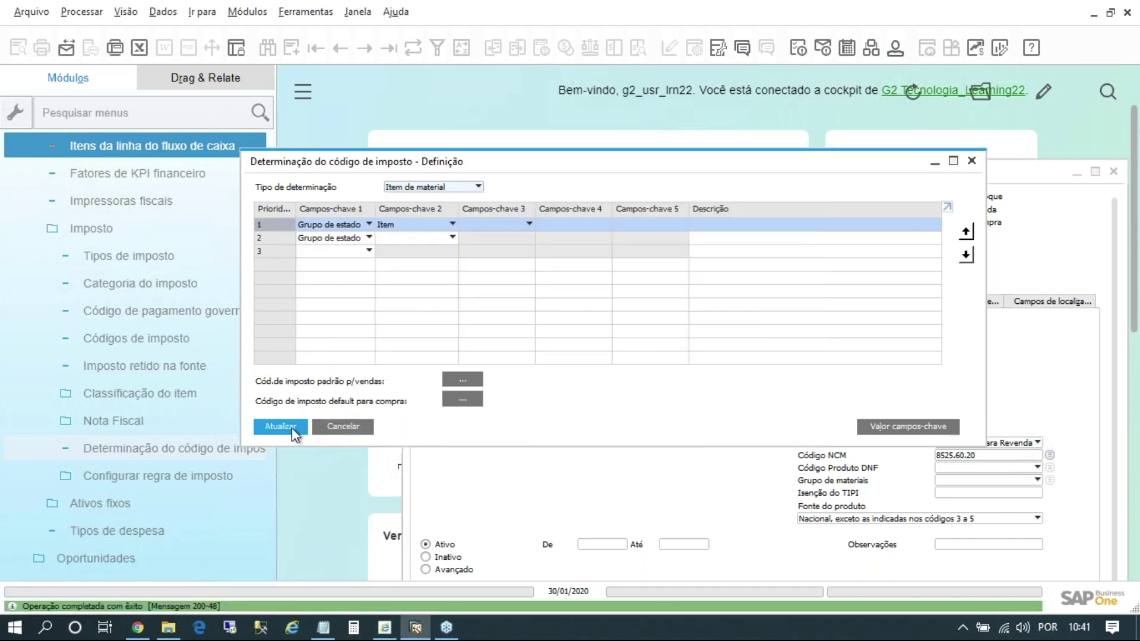
Remove both priority rows based on Grupo de estado from the Item de material determination and update the definition.
{"action": "right_click", "coordinate": [283, 238]}
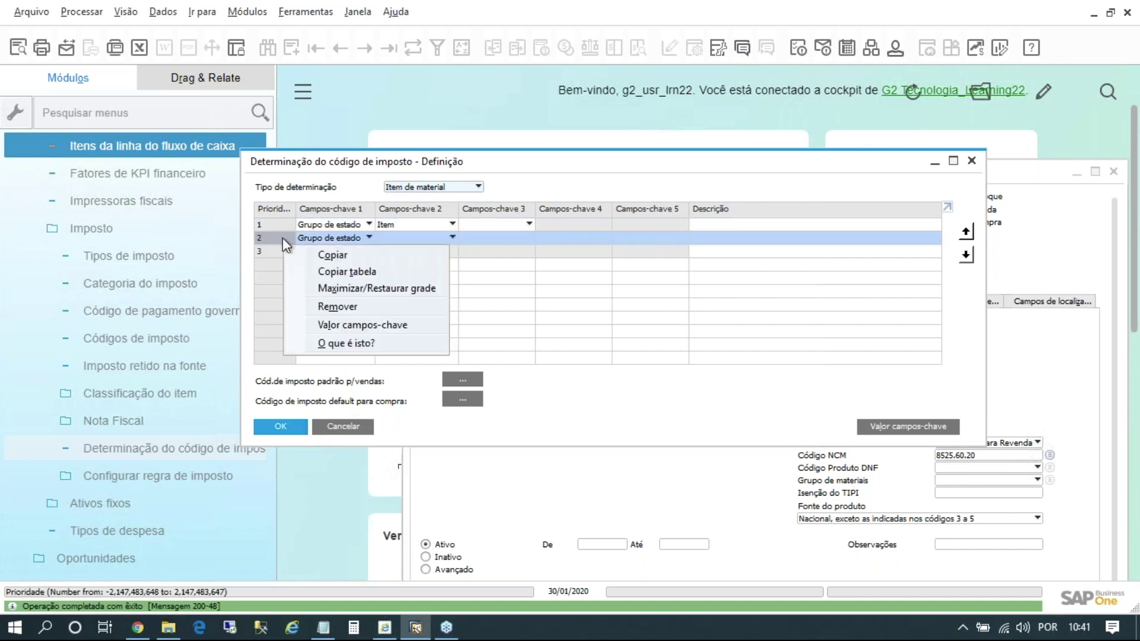
{"action": "left_click", "coordinate": [334, 306]}
{"action": "left_click", "coordinate": [401, 237]}
{"action": "left_click", "coordinate": [401, 237]}
{"action": "left_click", "coordinate": [356, 225]}
{"action": "left_click", "coordinate": [354, 235]}
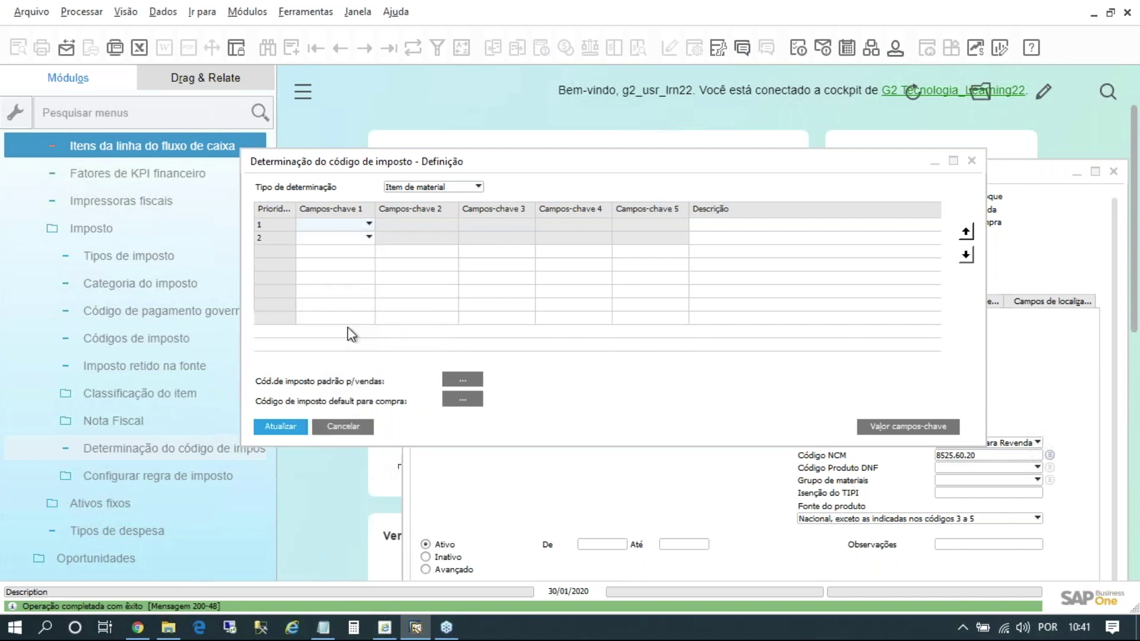
{"action": "left_click", "coordinate": [293, 422]}
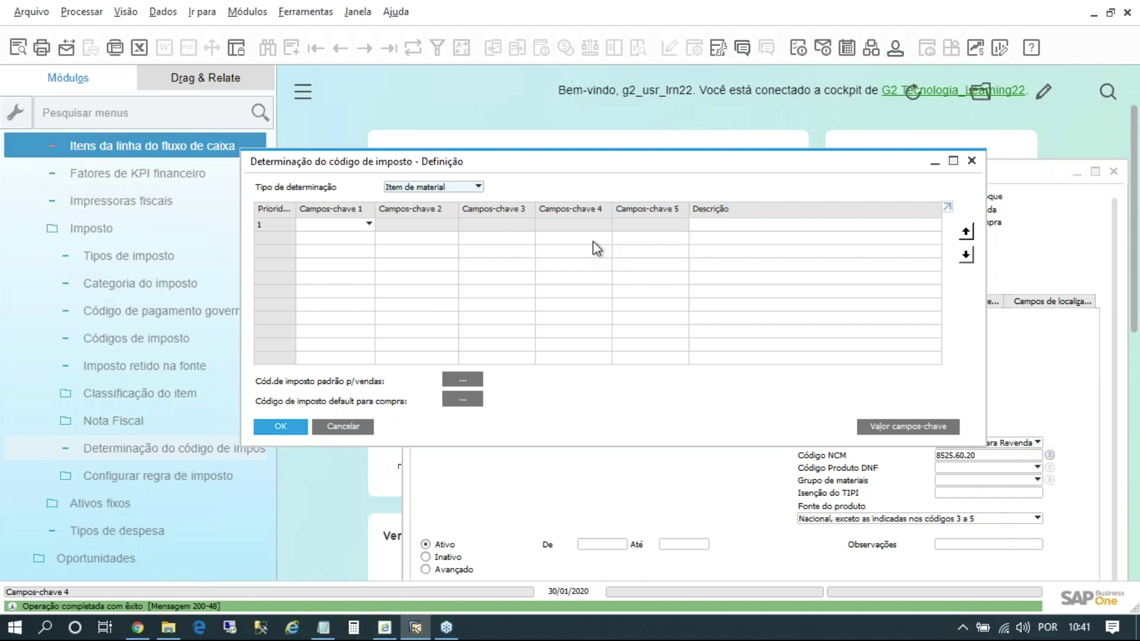
Examine the criteria available for Campos-chave 1 under Item de material, such as Parceiro de negócios, Item, Código NCM and Grupo de fornecedor.
{"action": "left_click", "coordinate": [480, 189]}
{"action": "left_click", "coordinate": [472, 198]}
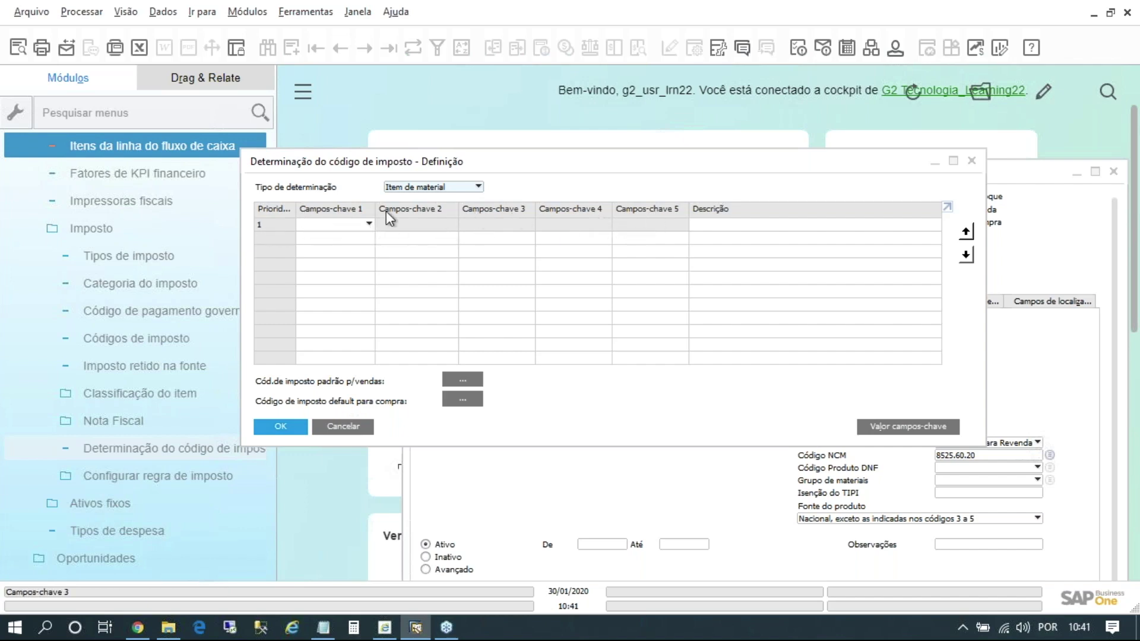
{"action": "left_click", "coordinate": [368, 224]}
{"action": "left_click", "coordinate": [357, 224]}
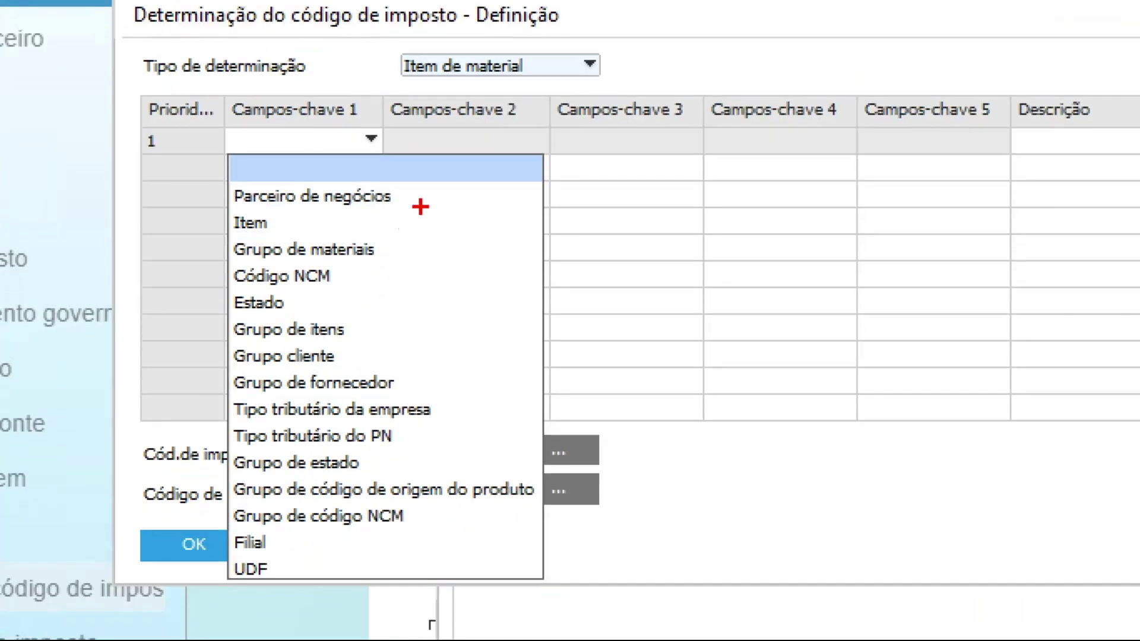
{"action": "left_click_drag", "start_coordinate": [396, 250], "coordinate": [356, 233]}
{"action": "mouse_move", "coordinate": [345, 158]}
{"action": "left_mouse_down"}
{"action": "mouse_move", "coordinate": [140, 285]}
{"action": "mouse_move", "coordinate": [190, 587]}
{"action": "mouse_move", "coordinate": [400, 609]}
{"action": "mouse_move", "coordinate": [558, 385]}
{"action": "mouse_move", "coordinate": [423, 237]}
{"action": "mouse_move", "coordinate": [418, 191]}
{"action": "left_mouse_up"}
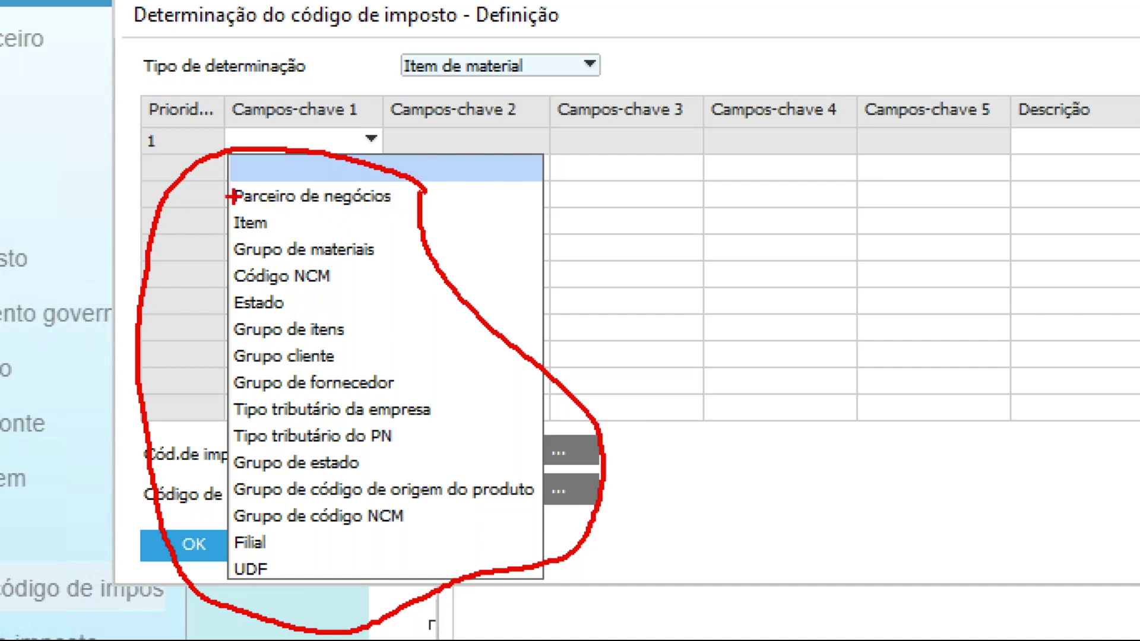
{"action": "left_click_drag", "start_coordinate": [228, 196], "coordinate": [202, 180]}
{"action": "left_click_drag", "start_coordinate": [232, 221], "coordinate": [190, 211]}
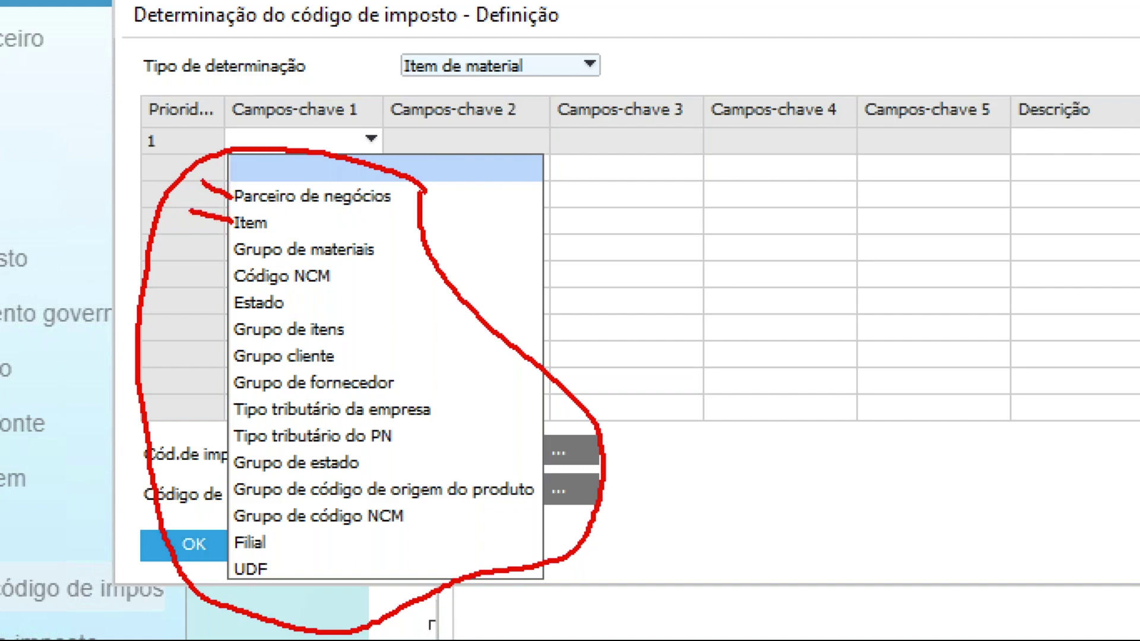
{"action": "mouse_move", "coordinate": [194, 272]}
{"action": "left_mouse_down"}
{"action": "mouse_move", "coordinate": [221, 278]}
{"action": "mouse_move", "coordinate": [183, 295]}
{"action": "left_mouse_up"}
{"action": "mouse_move", "coordinate": [226, 383]}
{"action": "left_mouse_down"}
{"action": "mouse_move", "coordinate": [185, 378]}
{"action": "mouse_move", "coordinate": [173, 343]}
{"action": "left_mouse_up"}
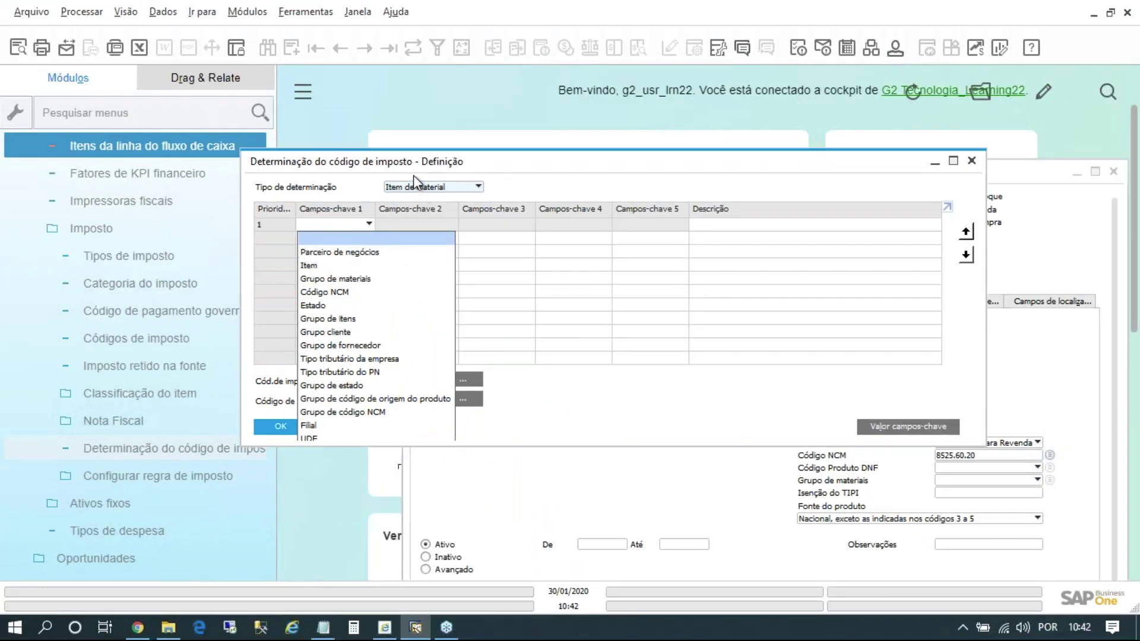
{"action": "left_click", "coordinate": [414, 176]}
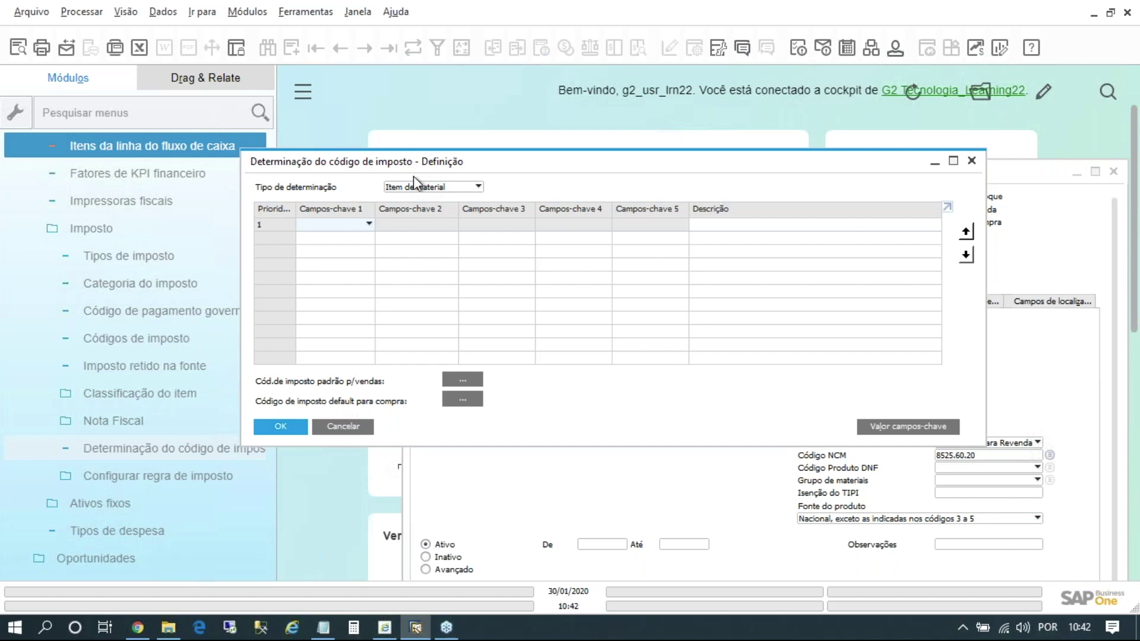
Set Campos-chave 1 of priority 1 to Estado for the Item de material determination.
{"action": "left_click", "coordinate": [368, 223]}
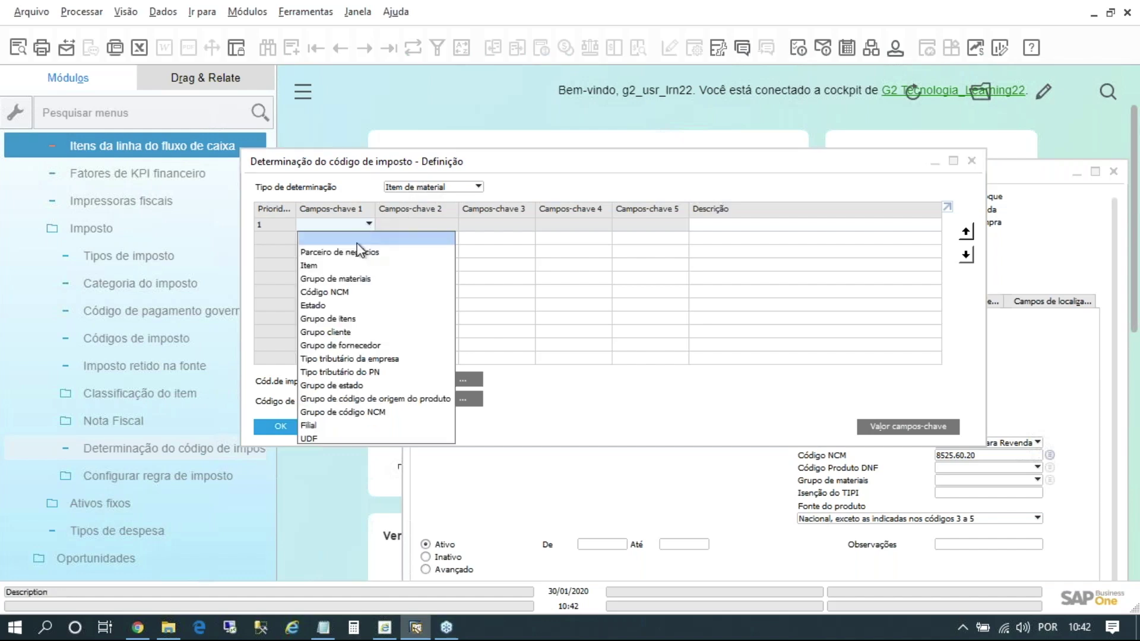
{"action": "left_click", "coordinate": [329, 305]}
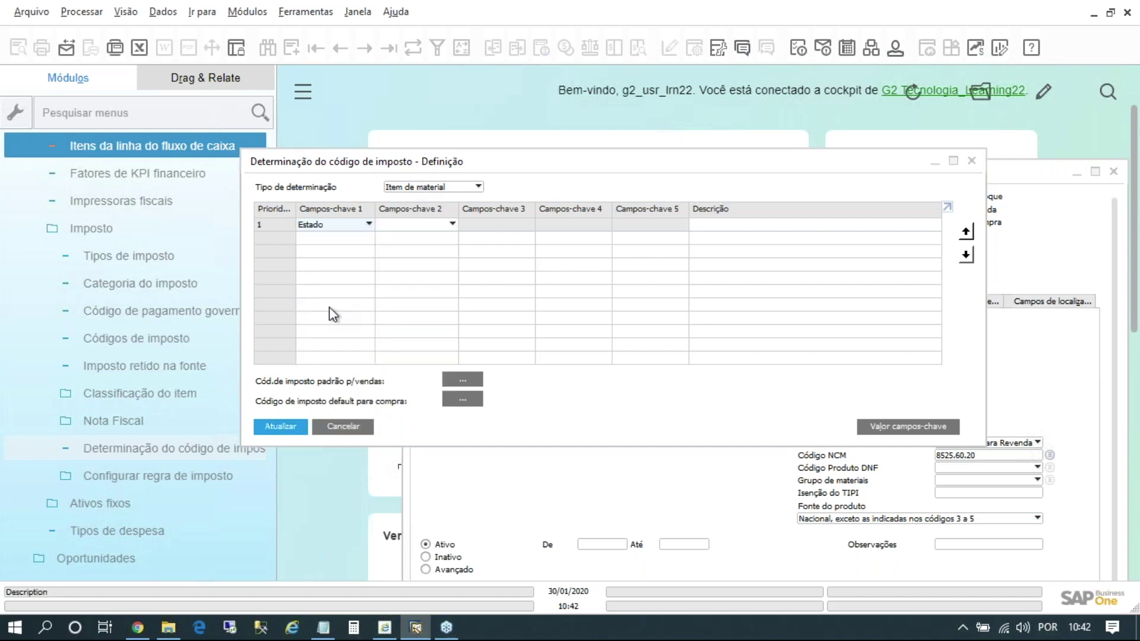
{"action": "left_click", "coordinate": [352, 226]}
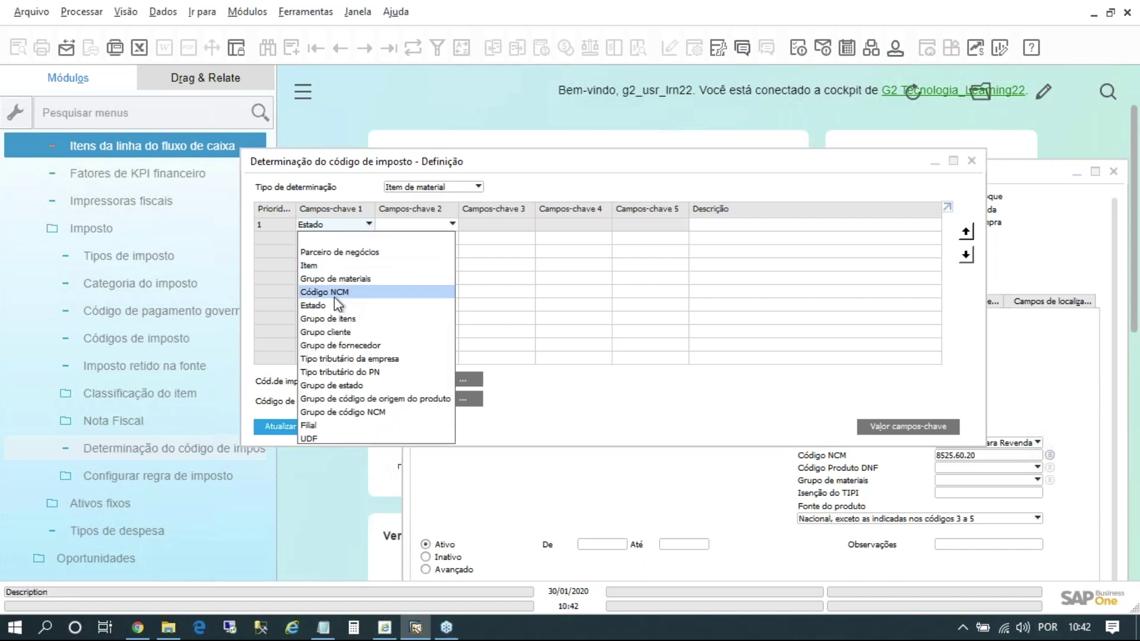
{"action": "left_click", "coordinate": [336, 306]}
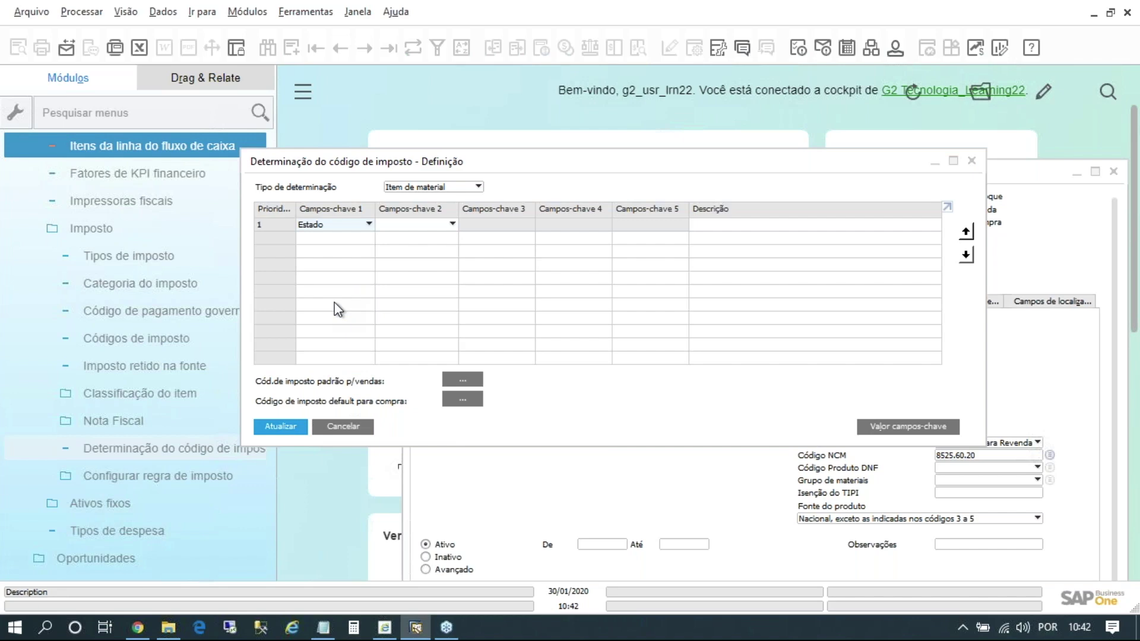
Add the state CE (Ceará) to the key field values of the Estado priority.
{"action": "double_click", "coordinate": [273, 226]}
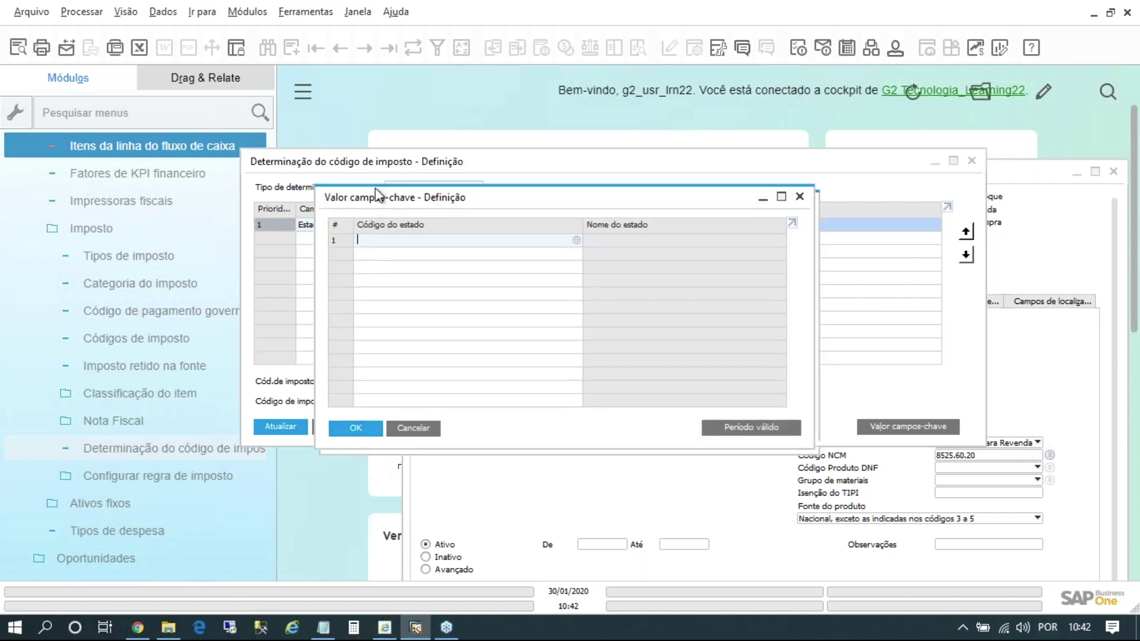
{"action": "left_click_drag", "start_coordinate": [448, 185], "coordinate": [423, 226]}
{"action": "left_click_drag", "start_coordinate": [766, 478], "coordinate": [814, 502]}
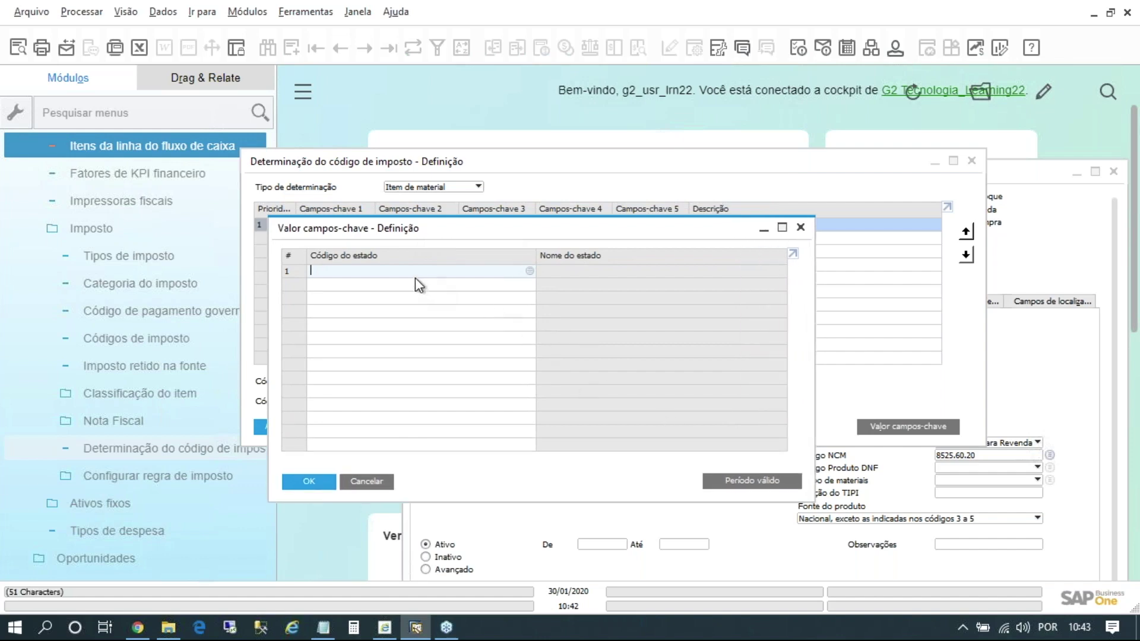
{"action": "left_click", "coordinate": [529, 271]}
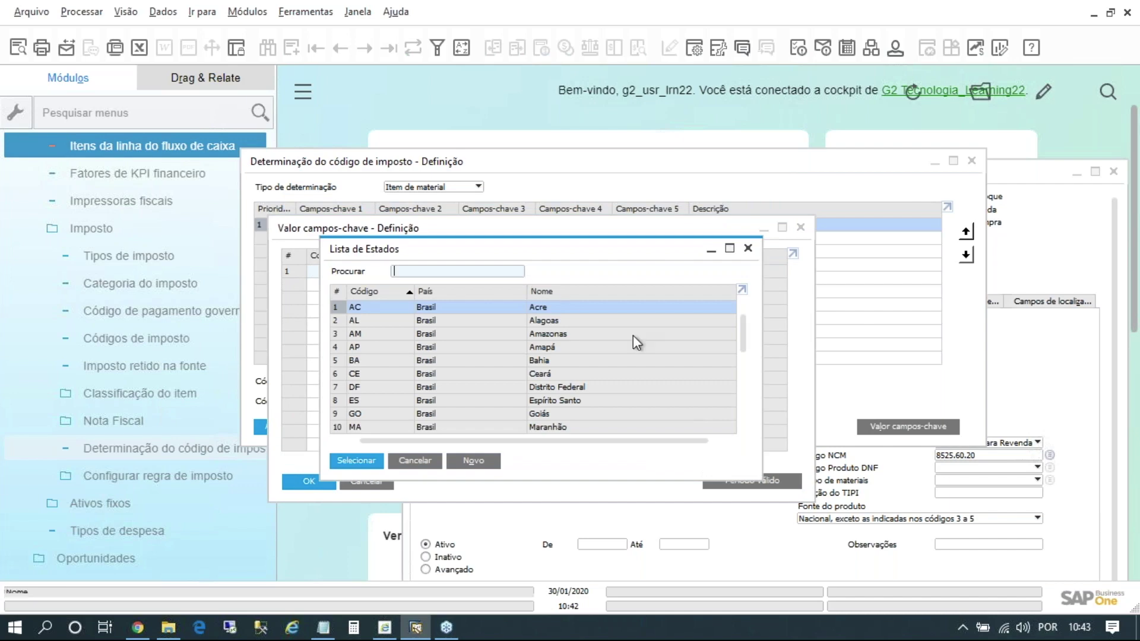
{"action": "left_click_drag", "start_coordinate": [744, 336], "coordinate": [686, 440]}
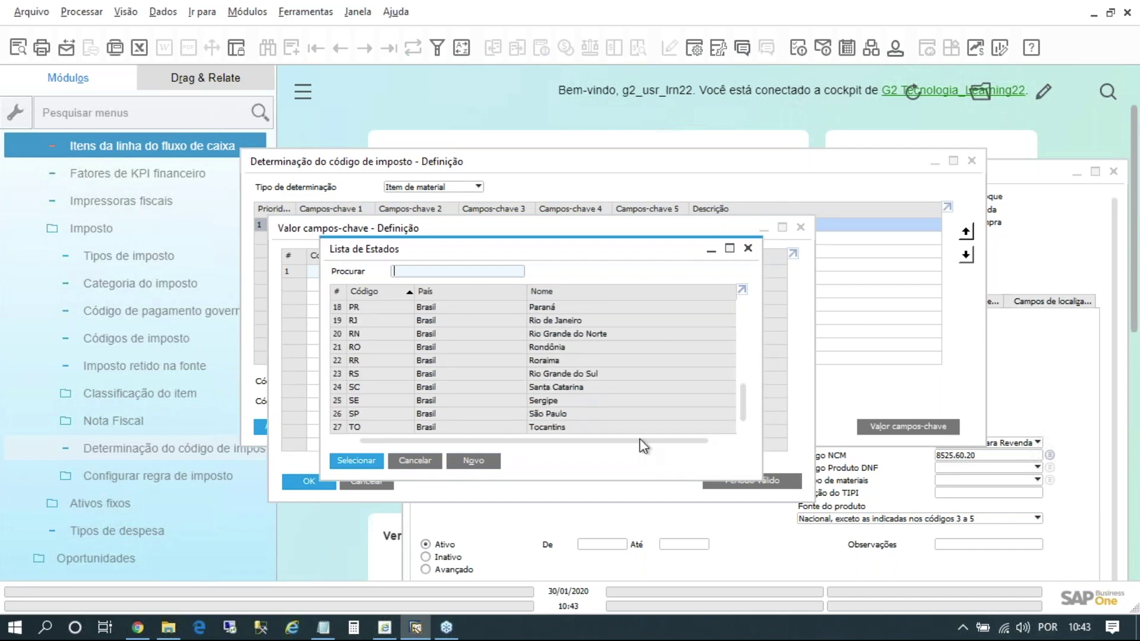
{"action": "scroll", "coordinate": [559, 362], "scroll_direction": "up", "scroll_amount": 4}
{"action": "scroll", "coordinate": [559, 362], "scroll_direction": "up", "scroll_amount": 5}
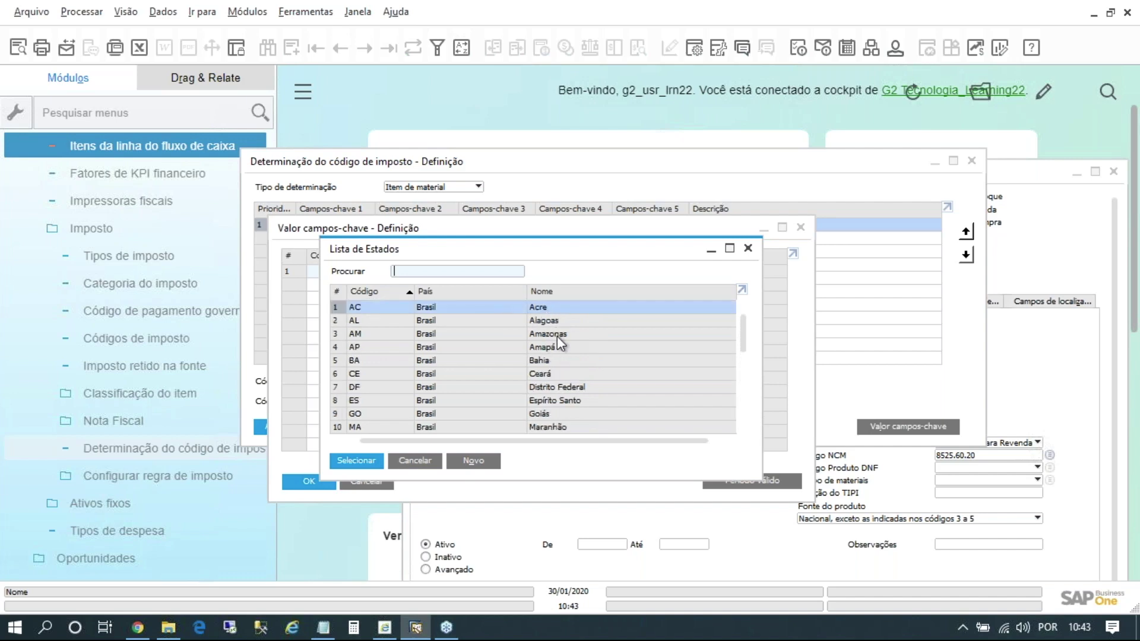
{"action": "double_click", "coordinate": [565, 373]}
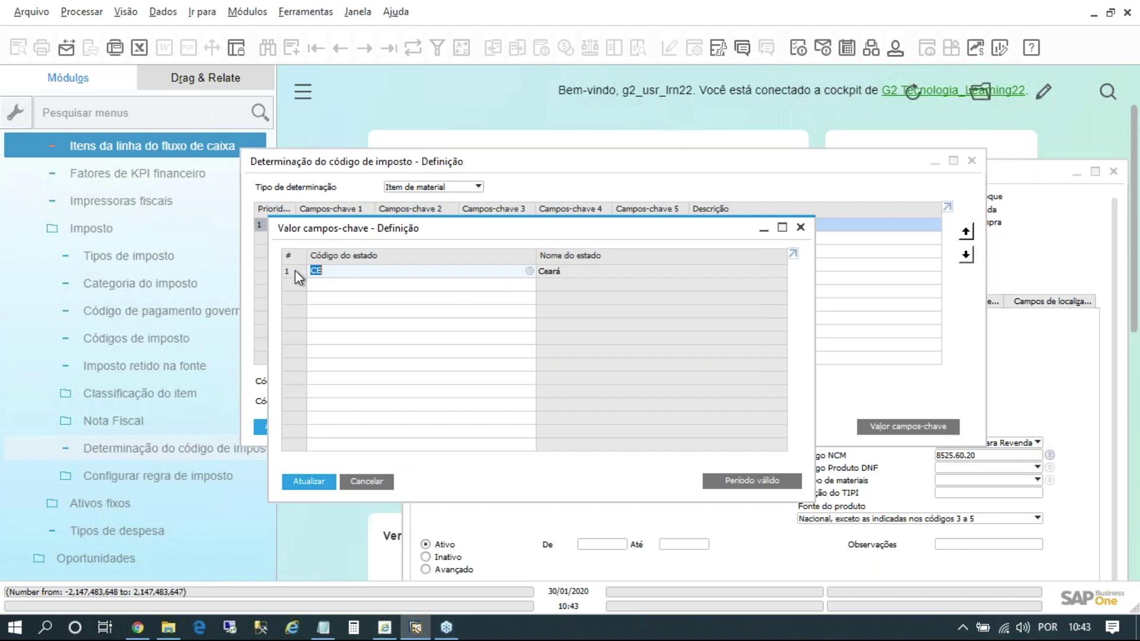
Set the valid period for Ceará to take effect from 01/01/2020 and open its tax codes by usage.
{"action": "double_click", "coordinate": [295, 273]}
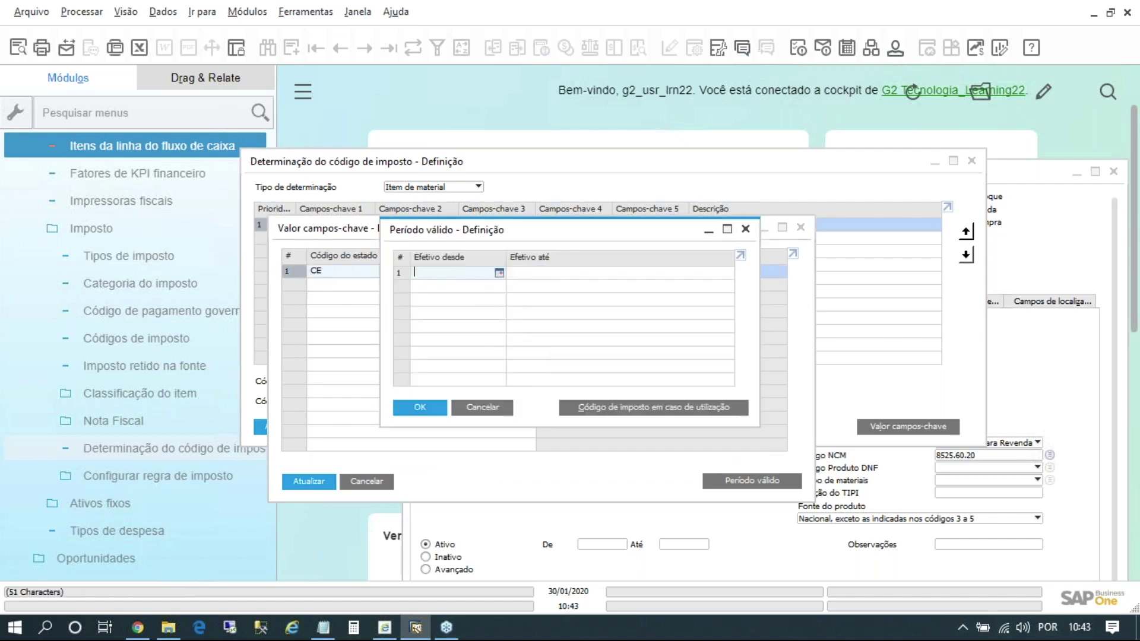
{"action": "type", "text": "01"}
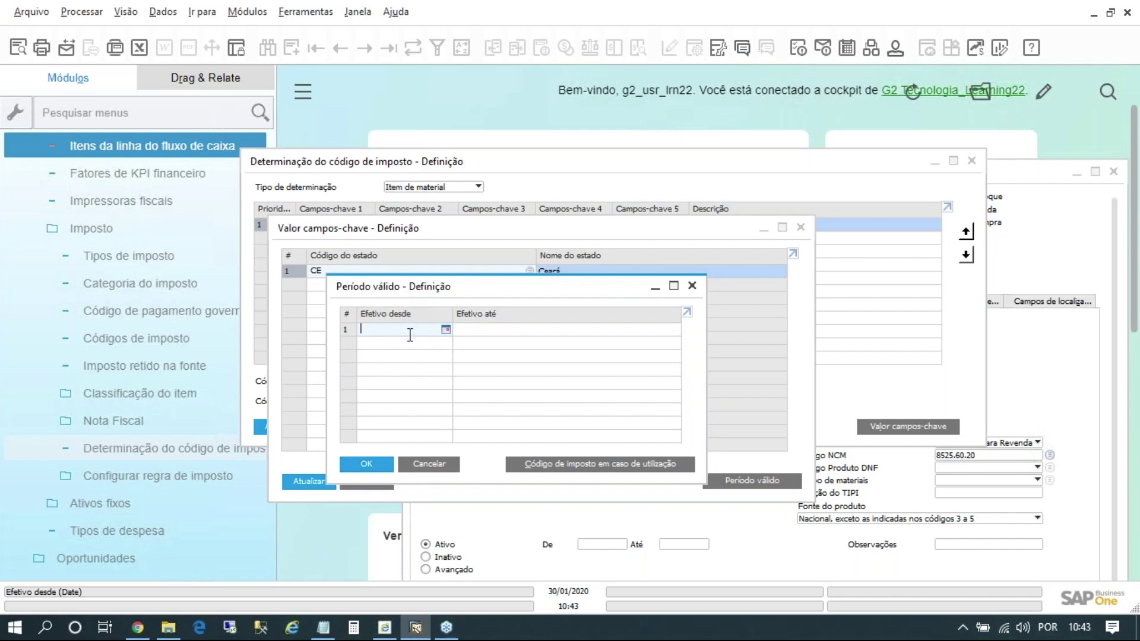
{"action": "key", "text": "Tab"}
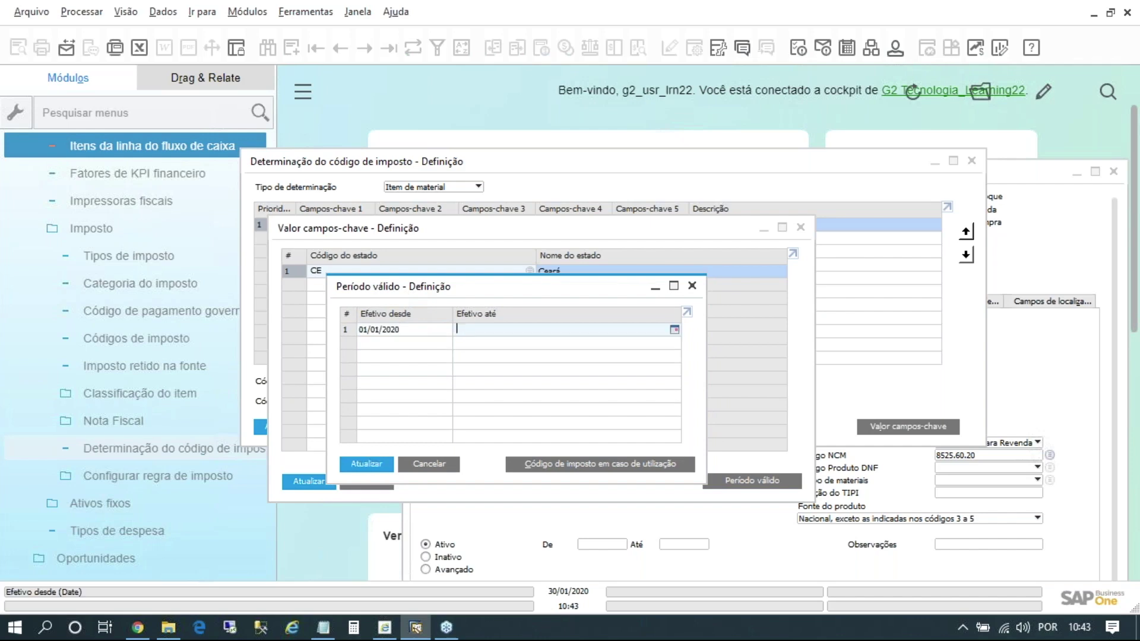
{"action": "left_click", "coordinate": [409, 335]}
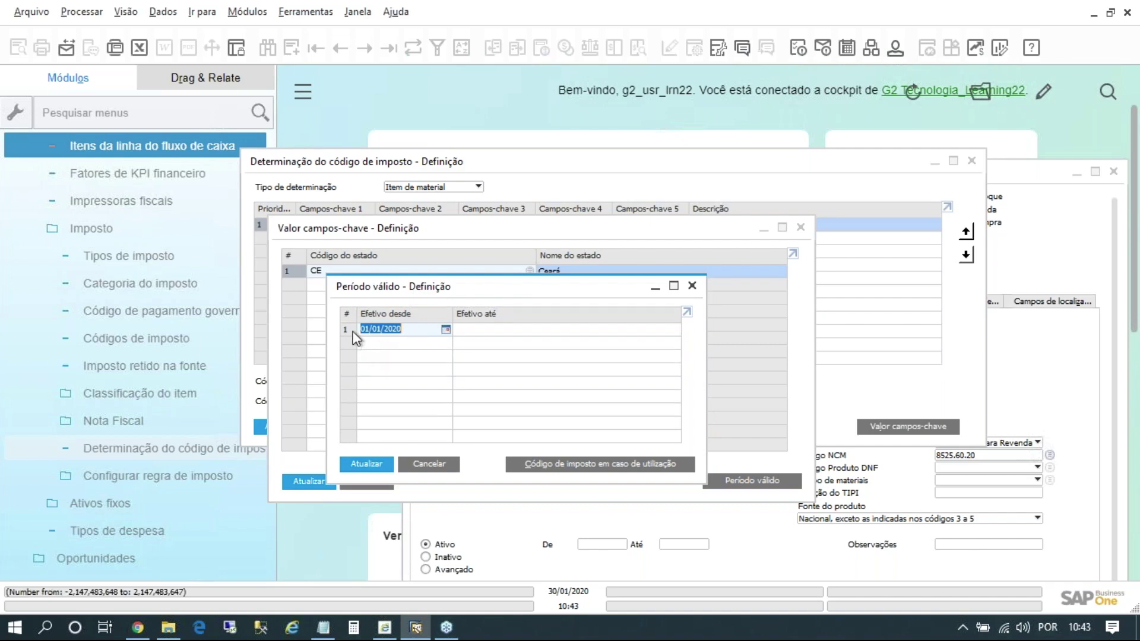
{"action": "left_click", "coordinate": [600, 463]}
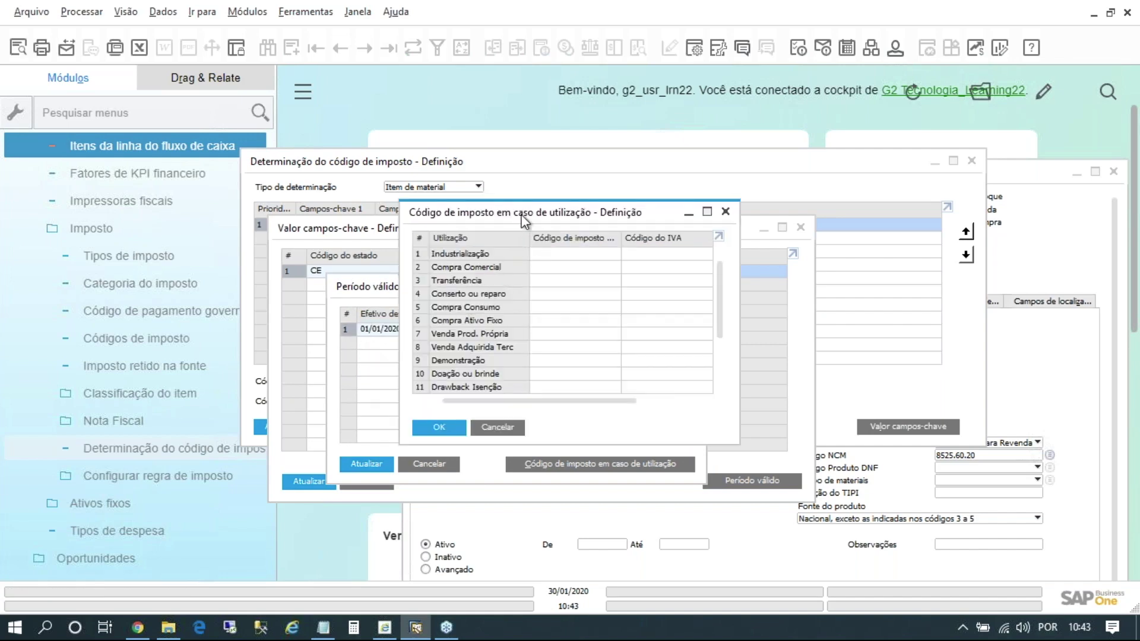
Enlarge the tax code by usage window and adjust its column widths to show the full headings.
{"action": "left_click_drag", "start_coordinate": [749, 524], "coordinate": [952, 586]}
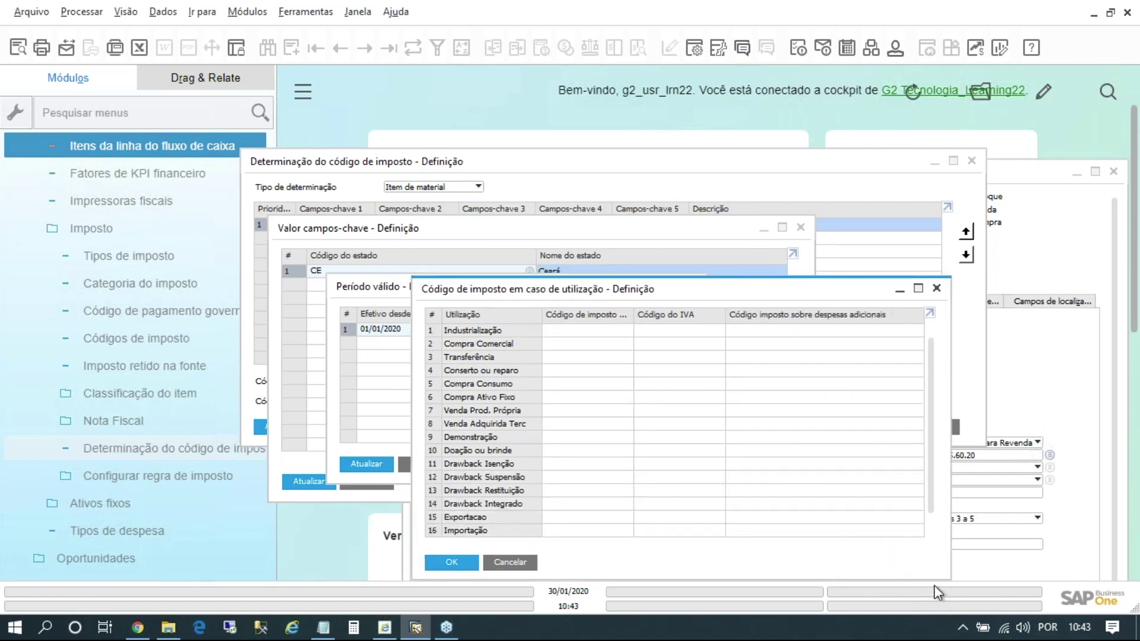
{"action": "left_click", "coordinate": [126, 11]}
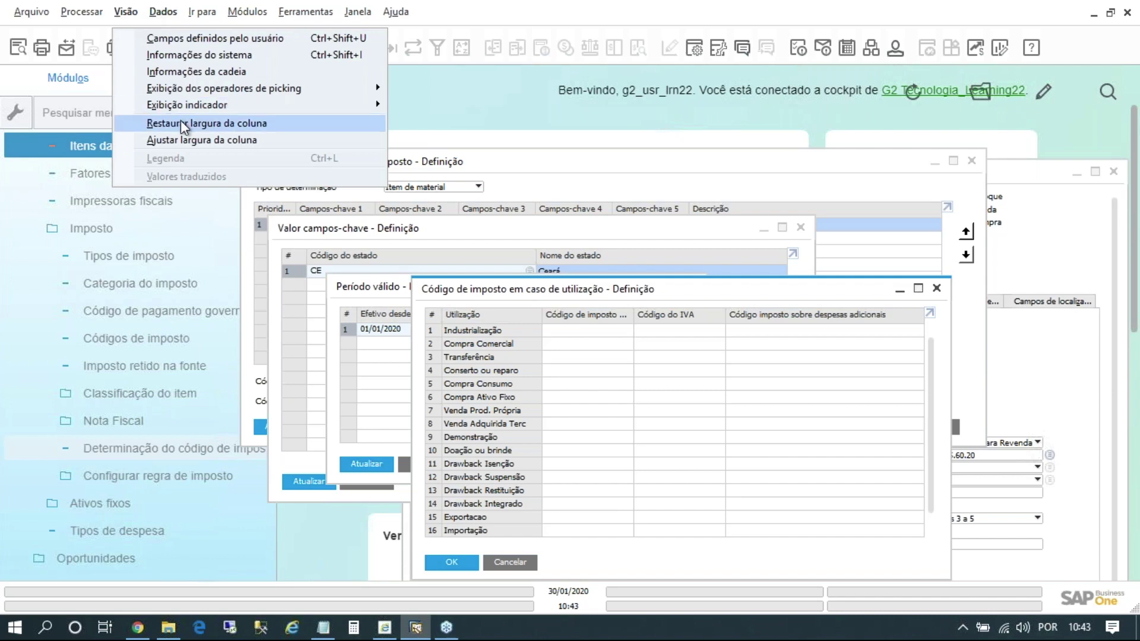
{"action": "left_click", "coordinate": [183, 139]}
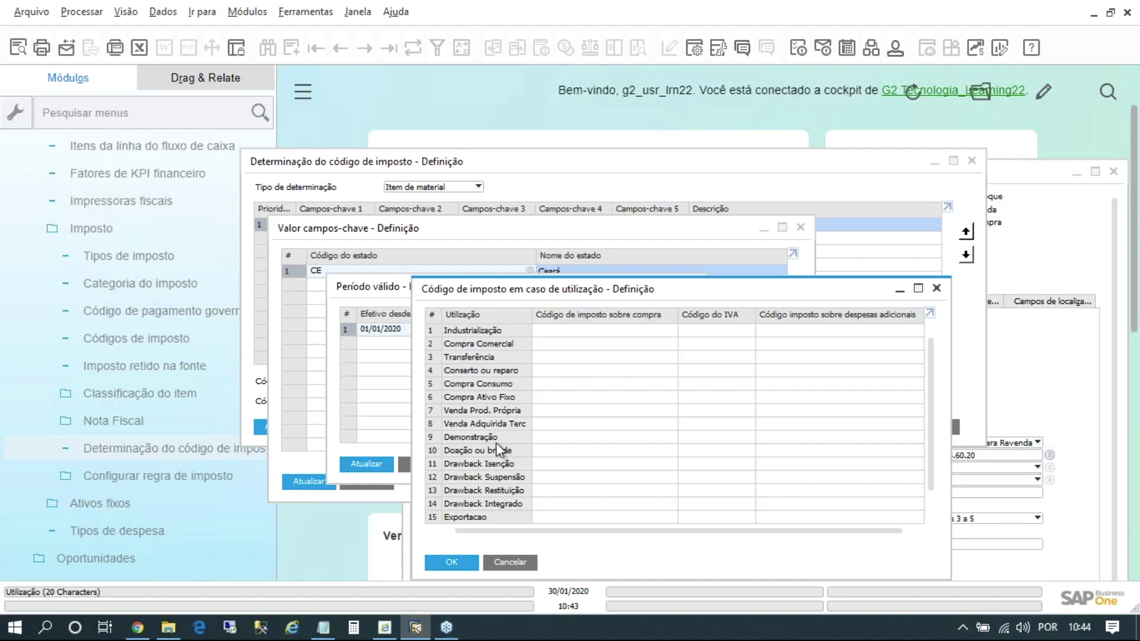
Review the registered usages and their CFOP settings in the Utilização definition, and return to the tax codes by usage.
{"action": "left_click", "coordinate": [115, 422]}
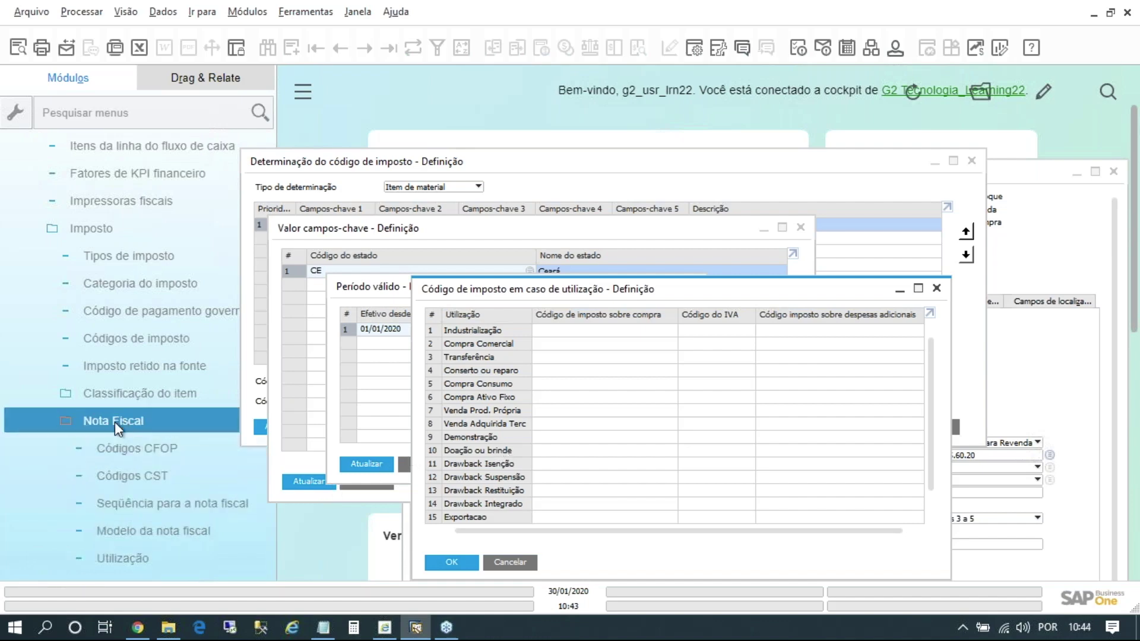
{"action": "left_click", "coordinate": [123, 562]}
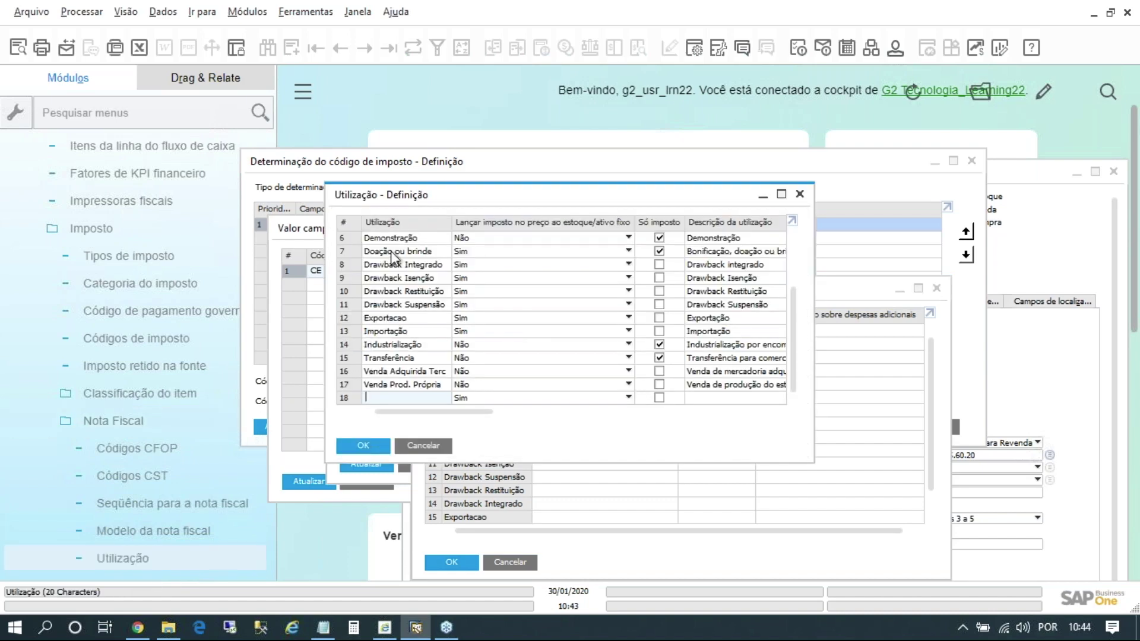
{"action": "left_click_drag", "start_coordinate": [408, 198], "coordinate": [259, 128]}
{"action": "left_click_drag", "start_coordinate": [662, 391], "coordinate": [1003, 528]}
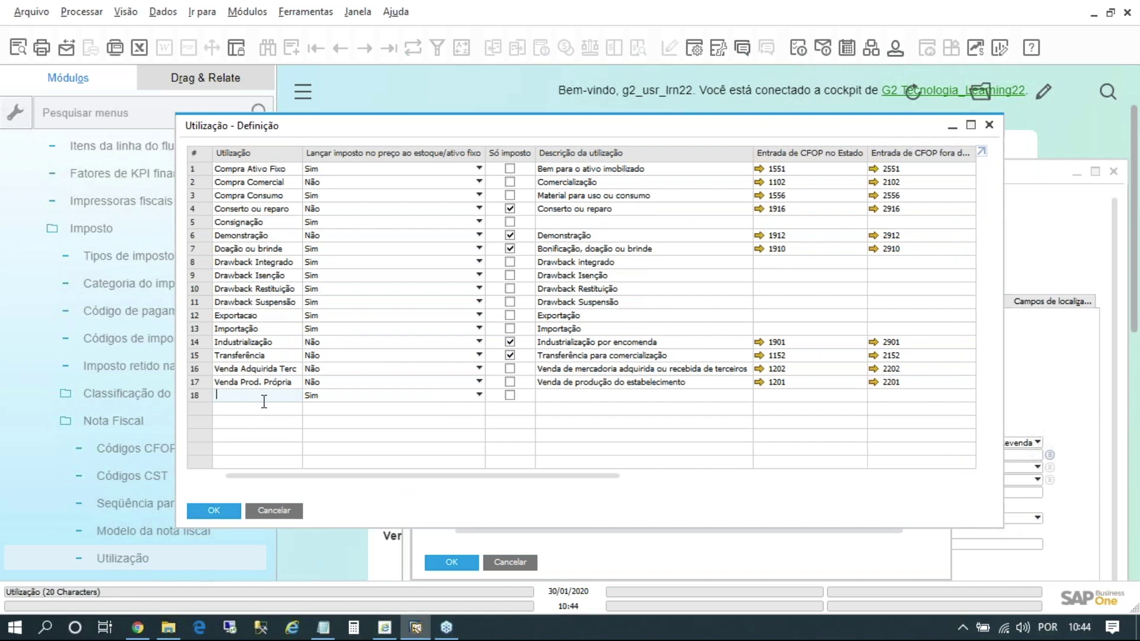
{"action": "left_click", "coordinate": [988, 125]}
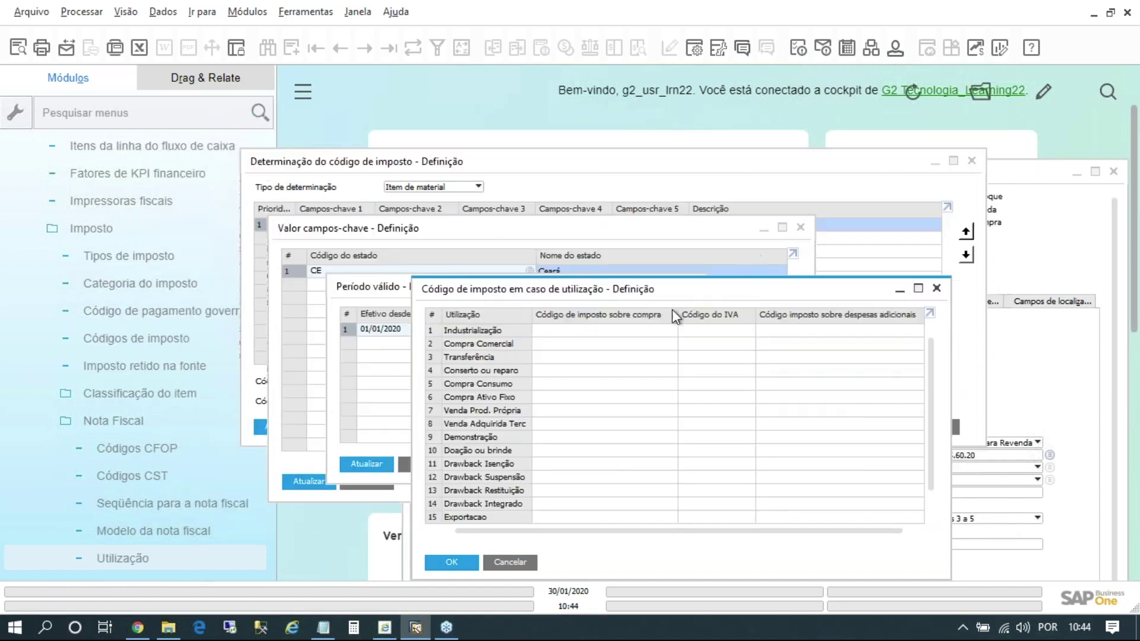
{"action": "left_click_drag", "start_coordinate": [540, 292], "coordinate": [534, 268]}
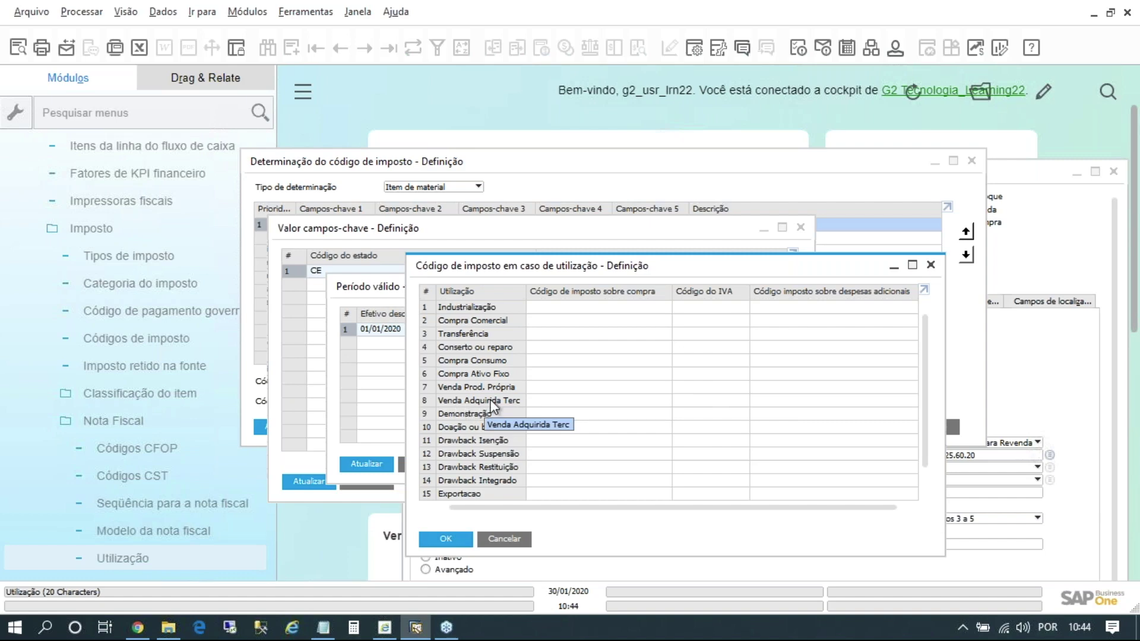
Examine the purchase, IVA and additional-expense tax code fields available for the Venda Adquirida Terc usage.
{"action": "left_click", "coordinate": [541, 400]}
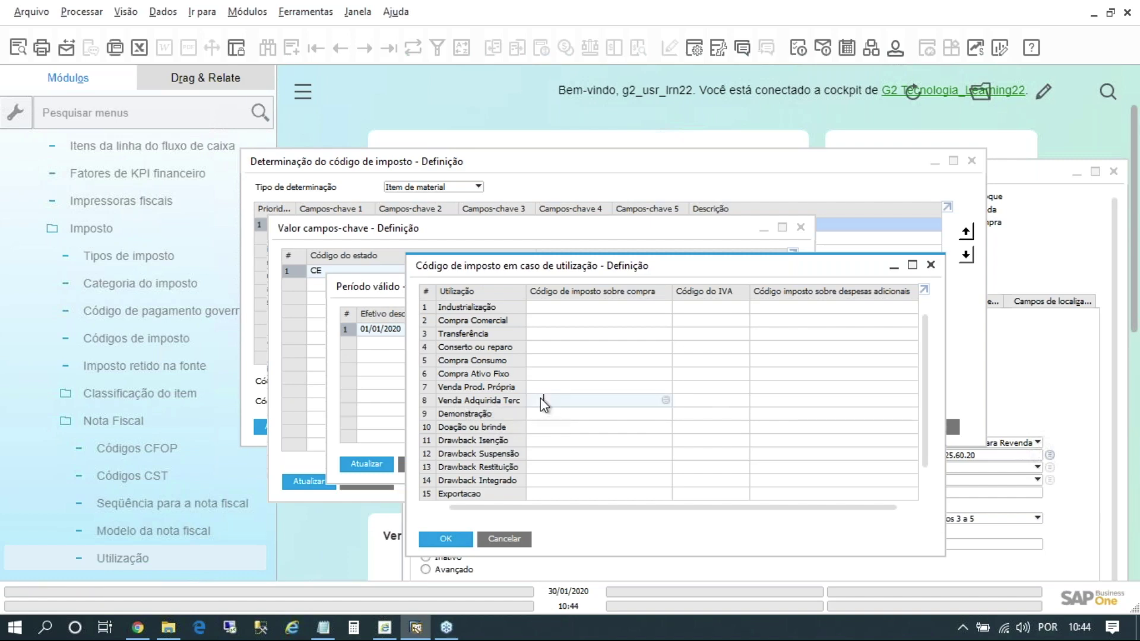
{"action": "left_click", "coordinate": [683, 402]}
{"action": "left_click", "coordinate": [644, 401]}
{"action": "left_click", "coordinate": [703, 401]}
{"action": "left_click", "coordinate": [645, 402]}
{"action": "left_click", "coordinate": [773, 401]}
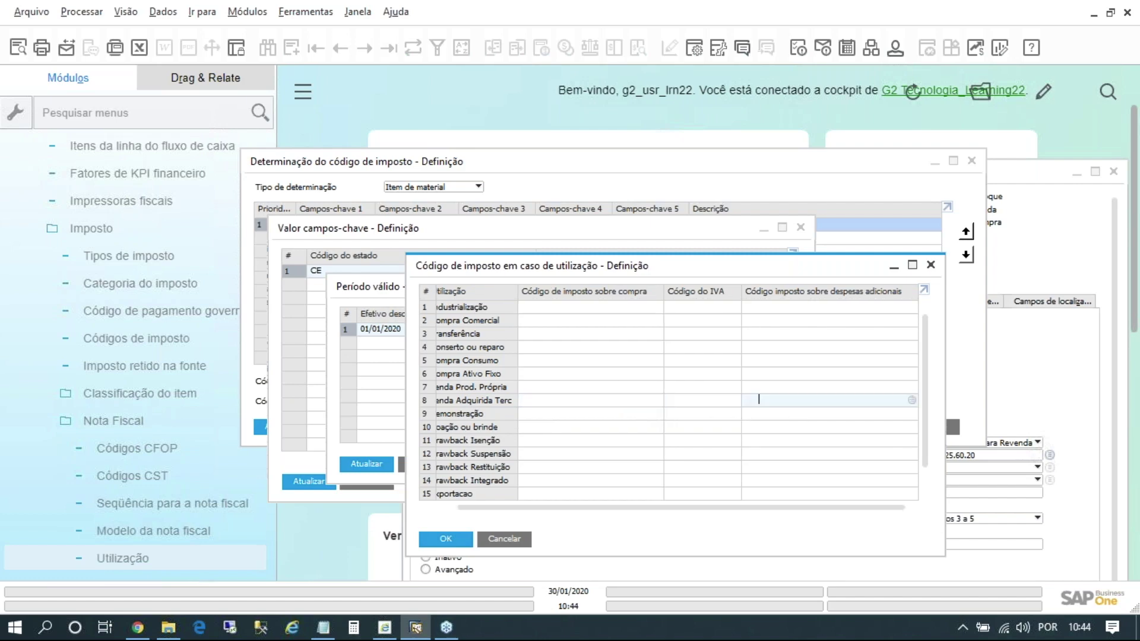
{"action": "left_click", "coordinate": [645, 403]}
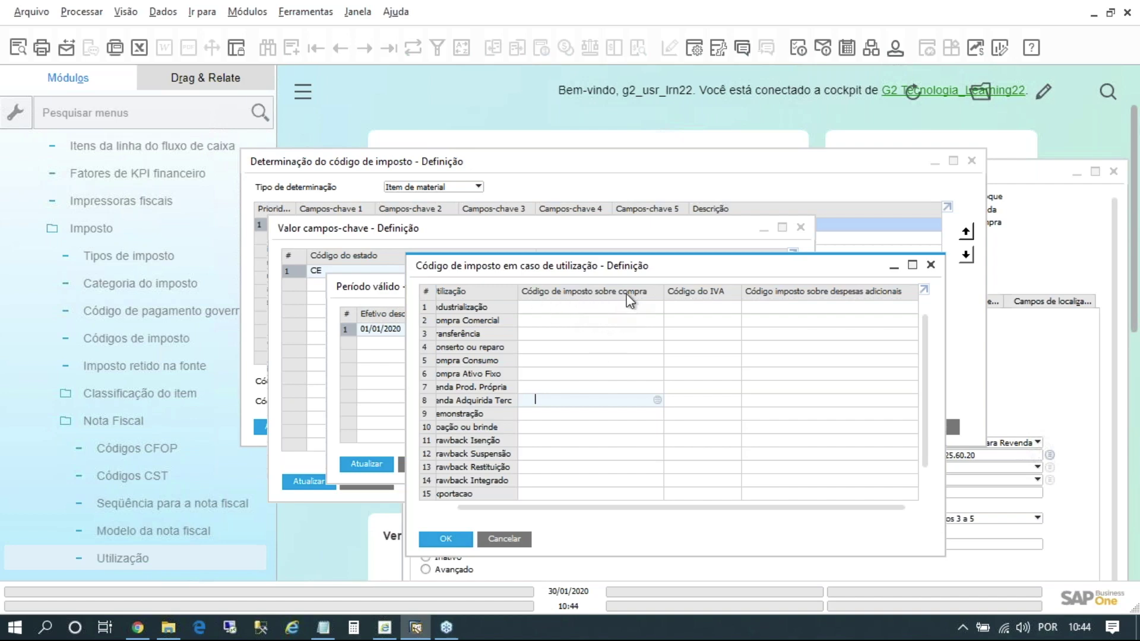
Find the 5102- codes in the tax code list and assign 5102-02 as the Código do IVA for Venda Adquirida Terc.
{"action": "key", "text": "Tab"}
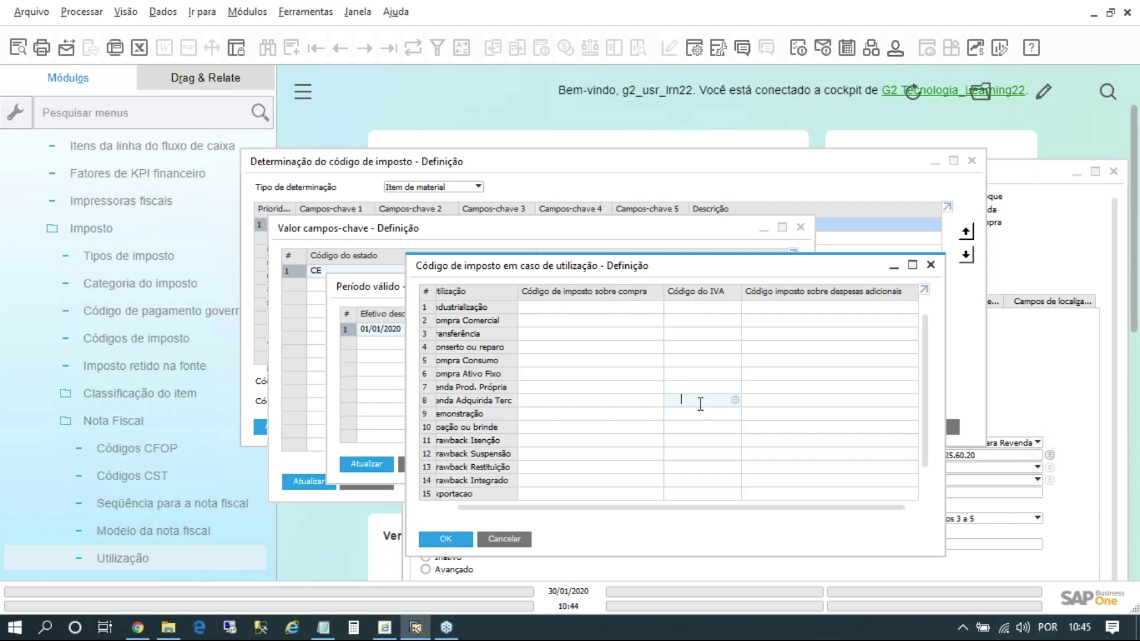
{"action": "key", "text": "Tab"}
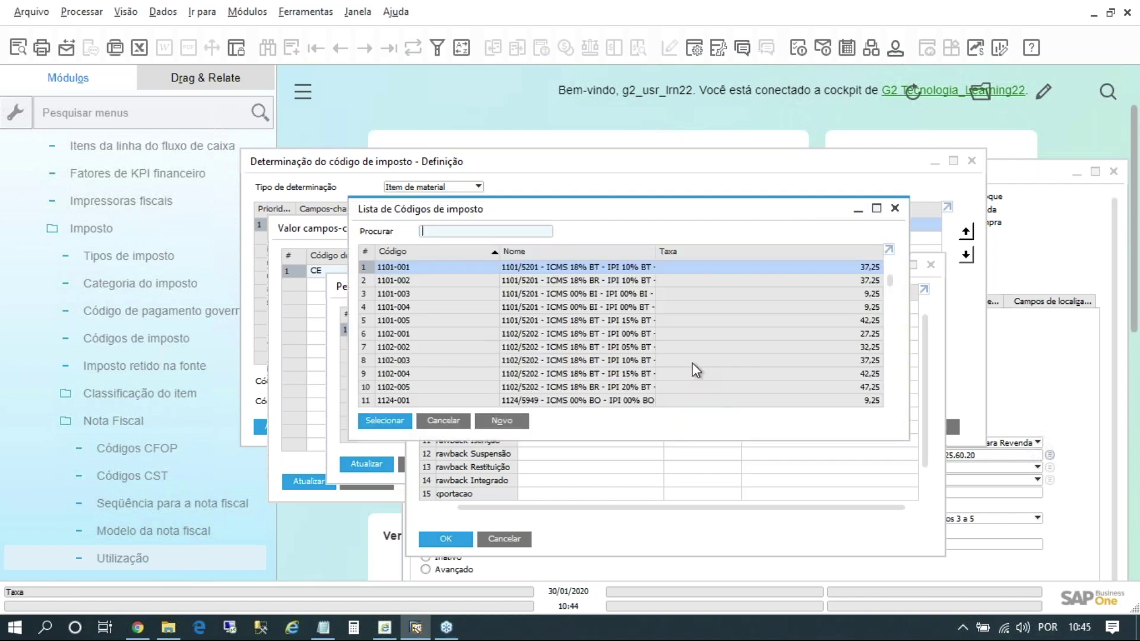
{"action": "type", "text": "5"}
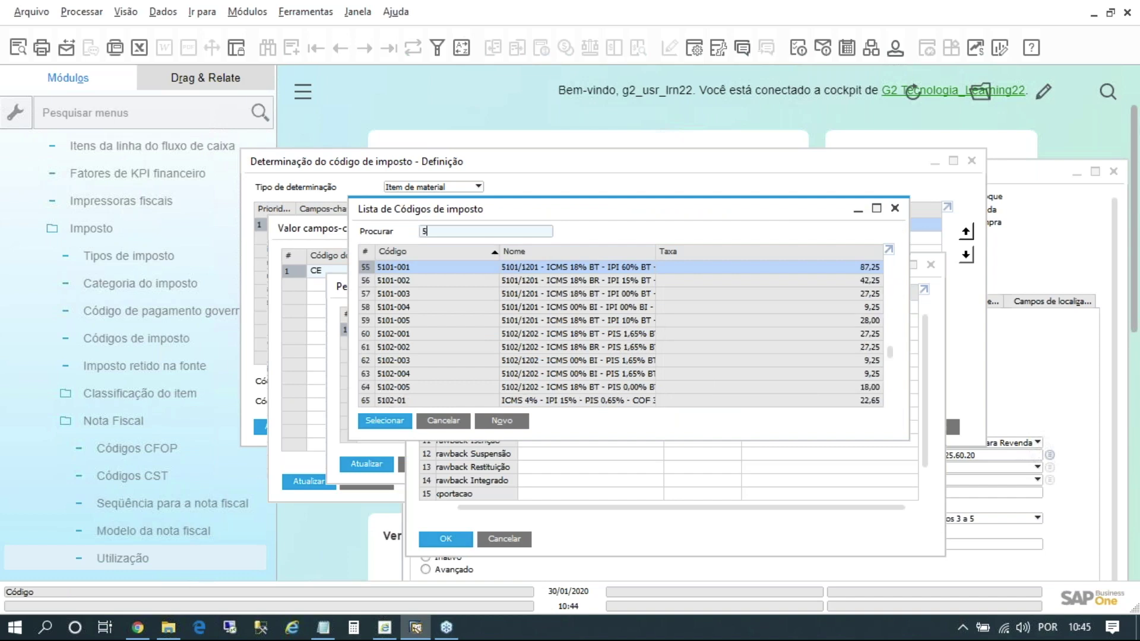
{"action": "type", "text": "102-"}
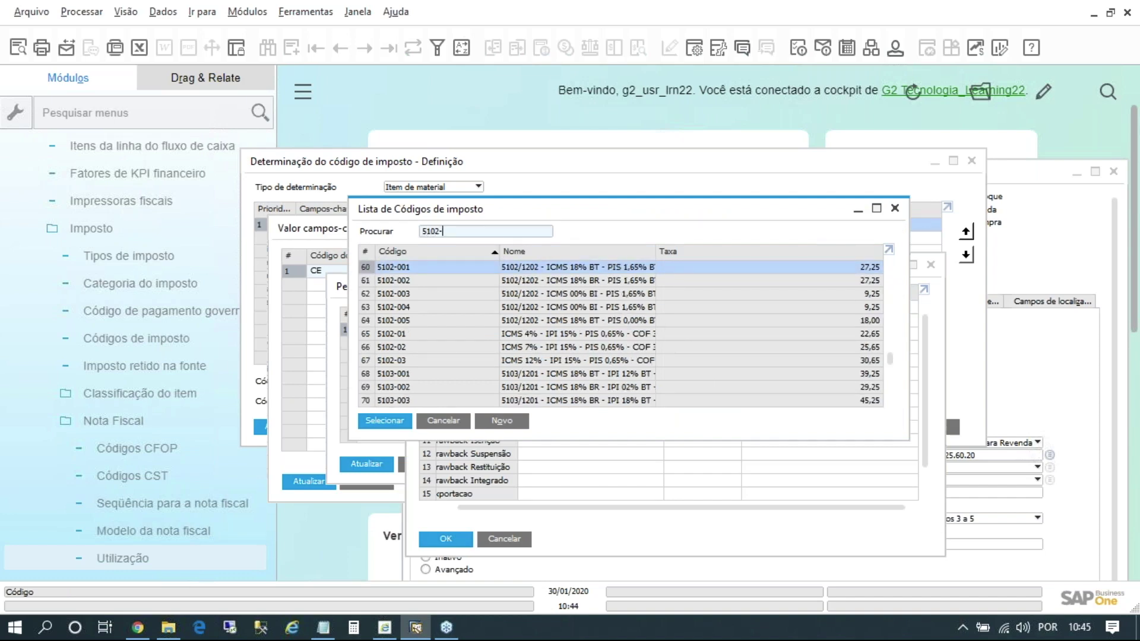
{"action": "left_click", "coordinate": [411, 333]}
{"action": "left_click", "coordinate": [411, 346]}
{"action": "left_click", "coordinate": [412, 360]}
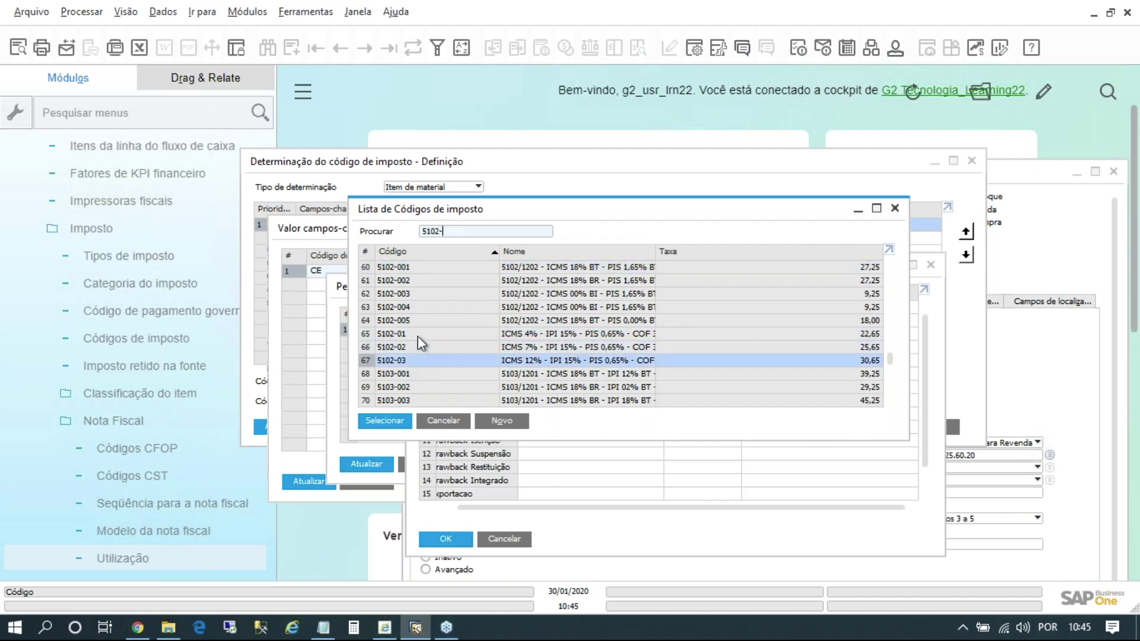
{"action": "left_click", "coordinate": [418, 333]}
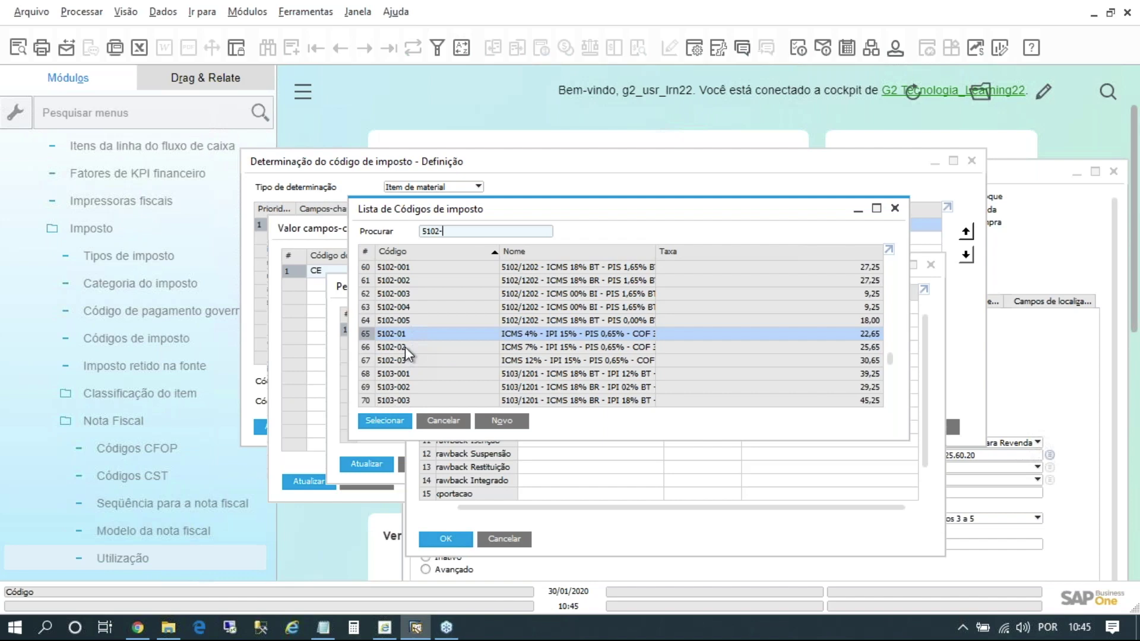
{"action": "left_click", "coordinate": [405, 347]}
{"action": "left_click", "coordinate": [407, 359]}
{"action": "left_click", "coordinate": [499, 349]}
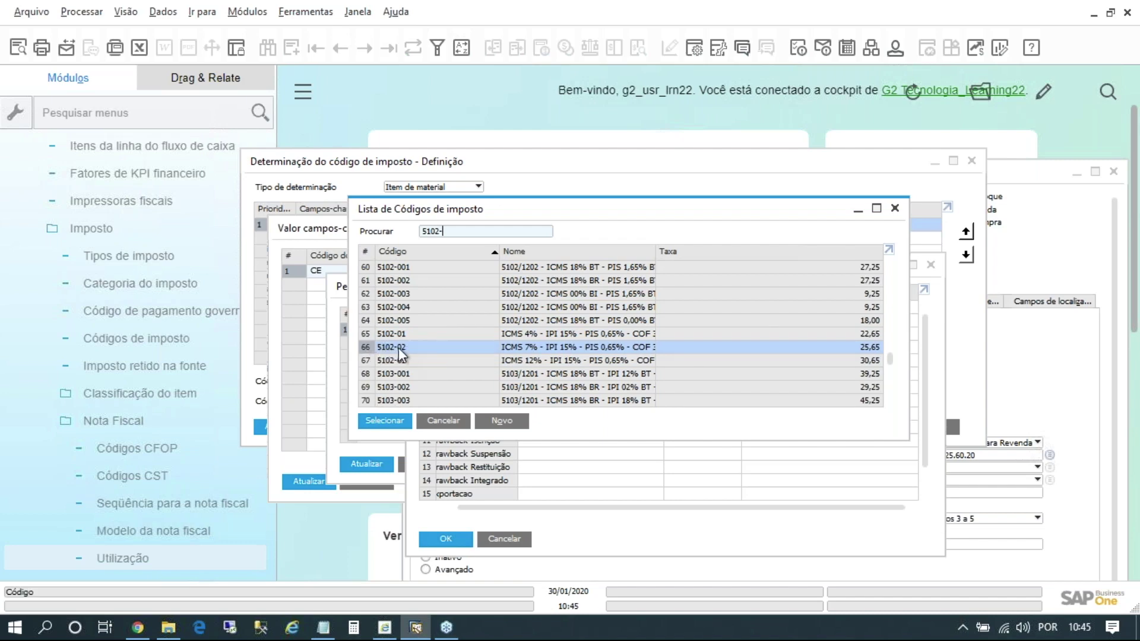
{"action": "double_click", "coordinate": [523, 347]}
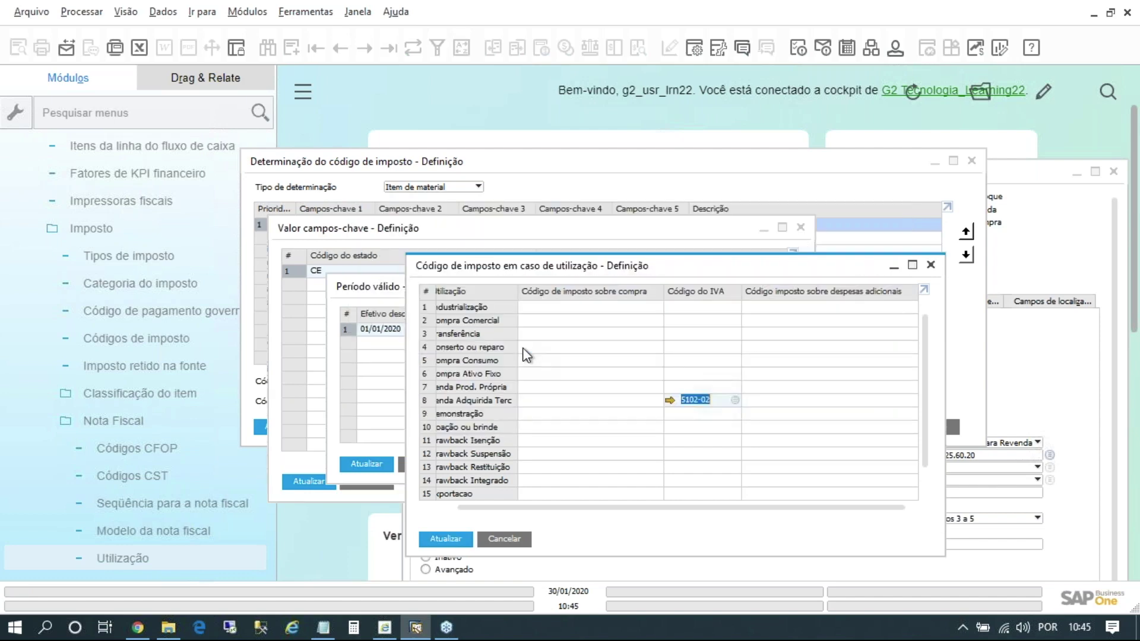
Save the tax codes by usage, the valid period, the Ceará key field value and the Item de material determination.
{"action": "left_click", "coordinate": [611, 399]}
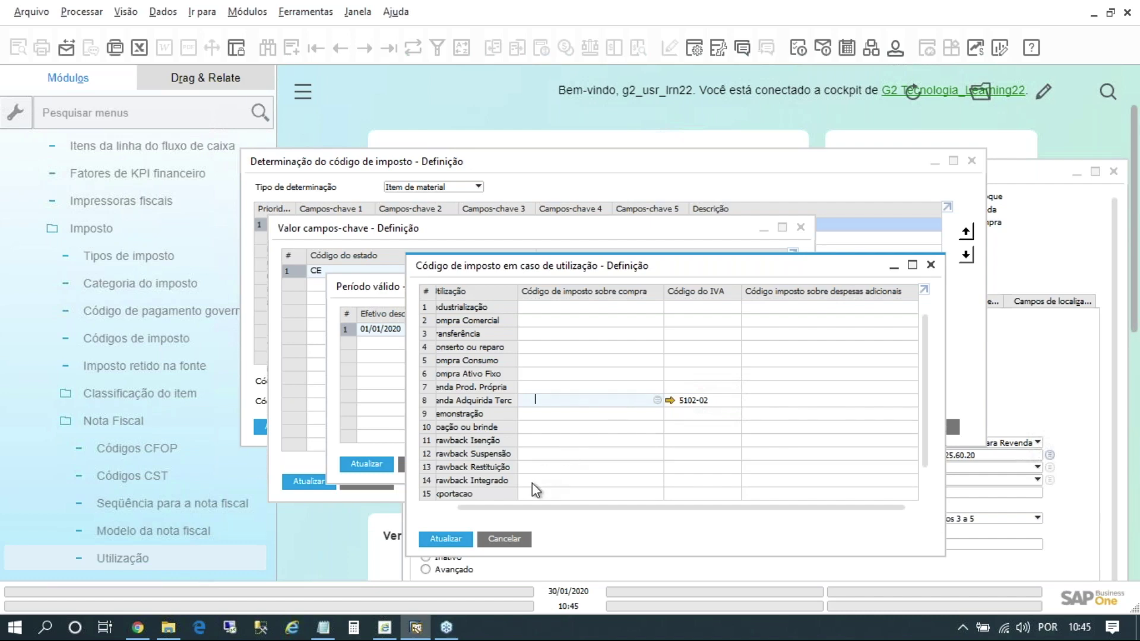
{"action": "left_click", "coordinate": [446, 539]}
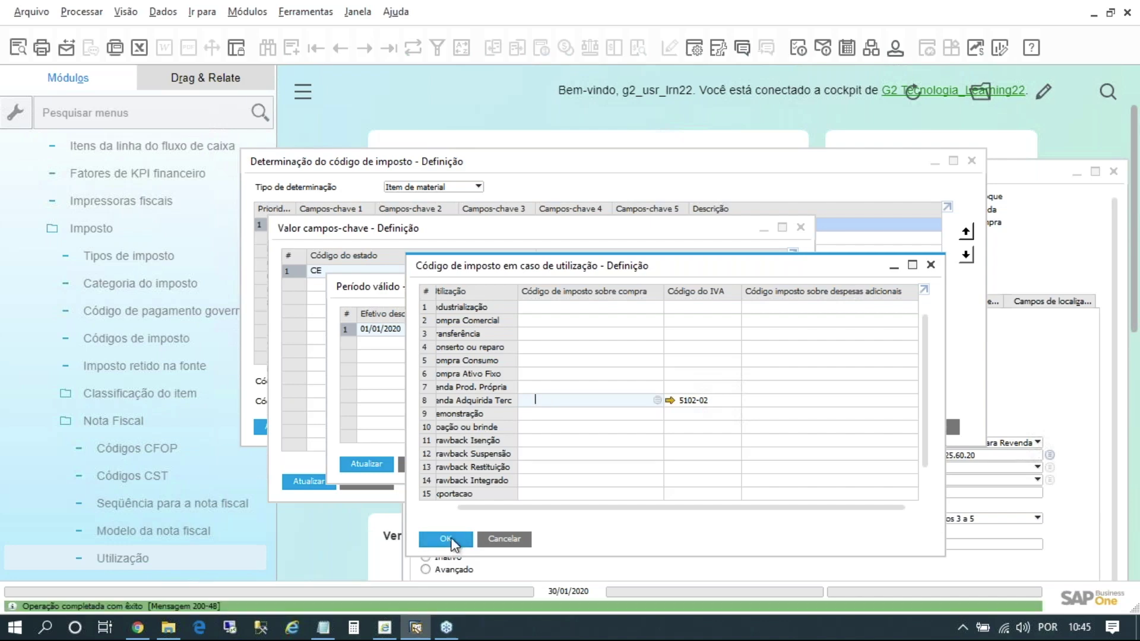
{"action": "left_click", "coordinate": [375, 466]}
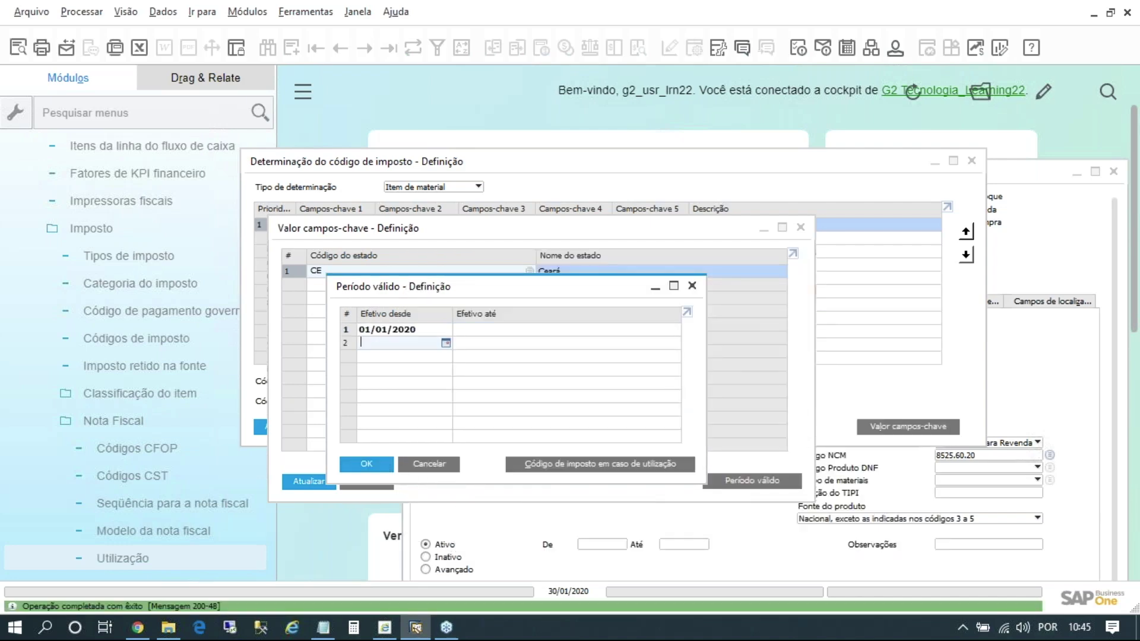
{"action": "left_click", "coordinate": [366, 464]}
{"action": "left_click", "coordinate": [307, 481]}
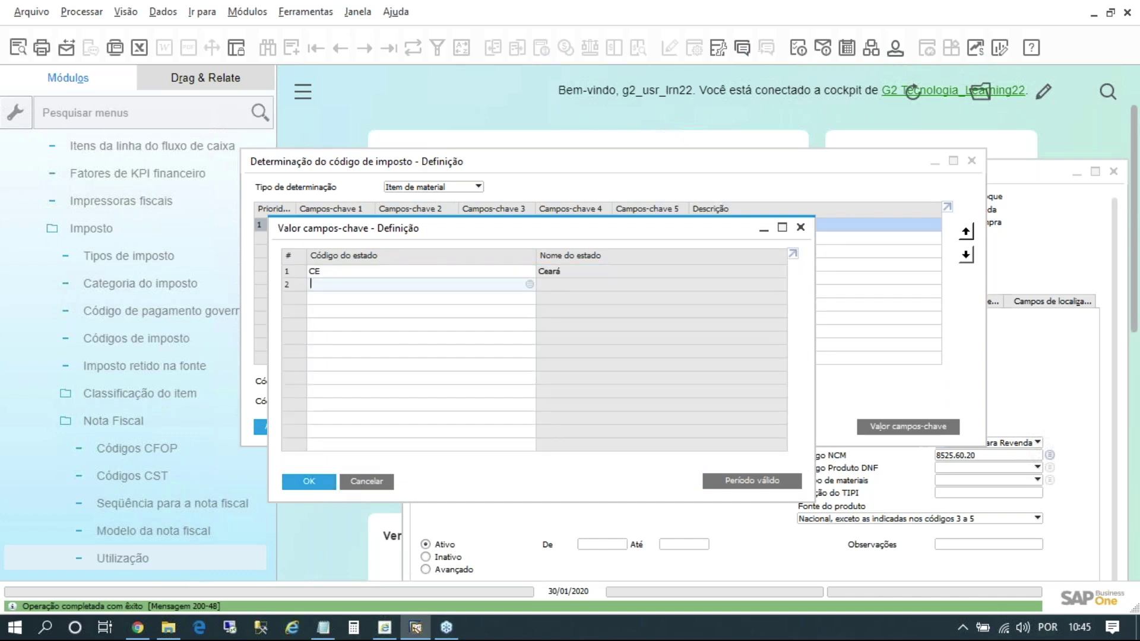
{"action": "left_click", "coordinate": [314, 482]}
{"action": "left_click", "coordinate": [276, 428]}
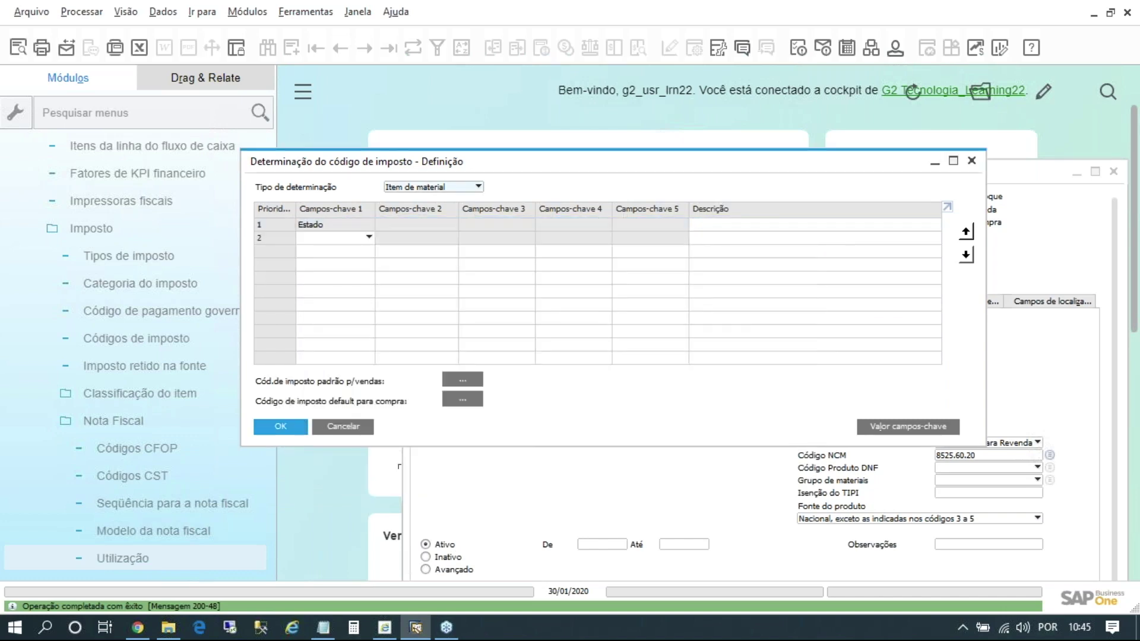
Close the TV Sony 40 item record and start a Nota Fiscal de Saída for the customer Parque das Crianças.
{"action": "left_click_drag", "start_coordinate": [1031, 176], "coordinate": [773, 100]}
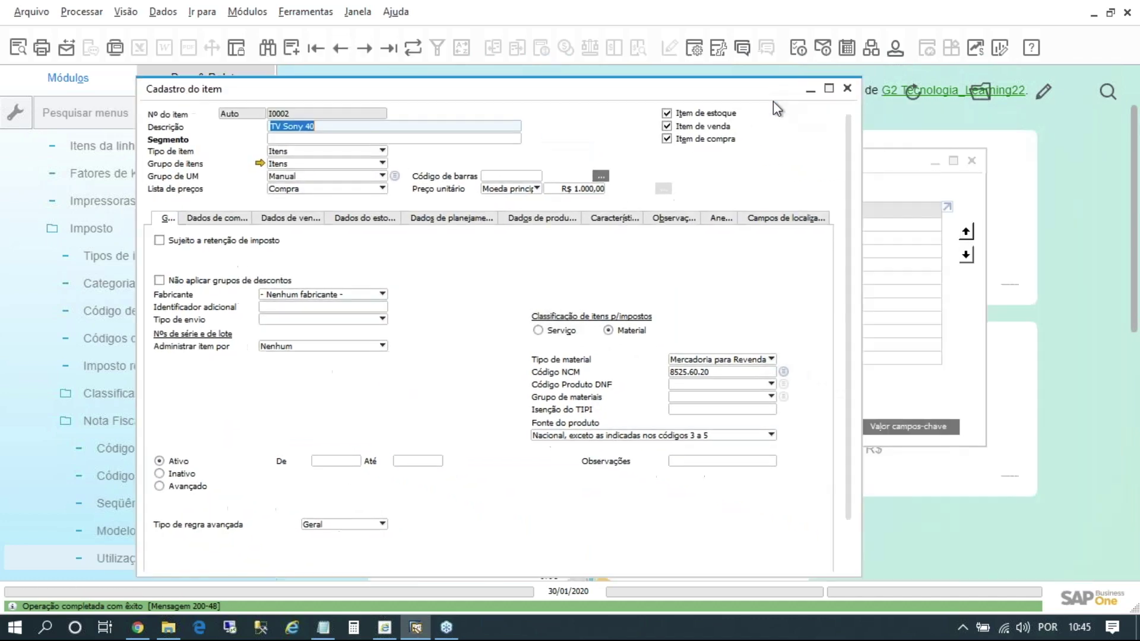
{"action": "left_click", "coordinate": [847, 88]}
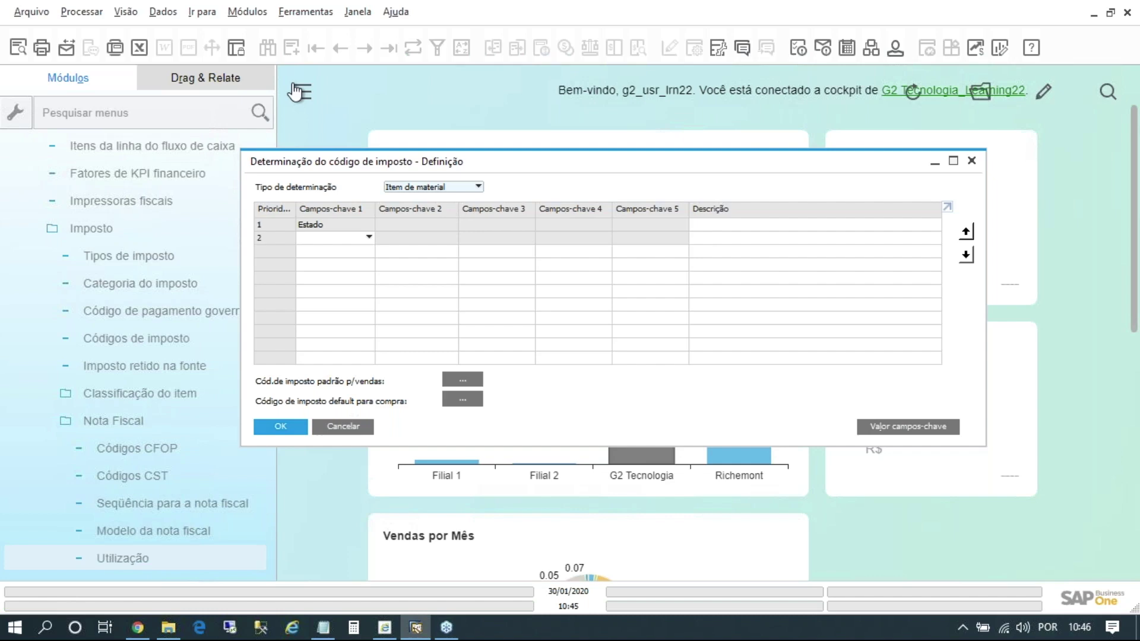
{"action": "left_click", "coordinate": [247, 11]}
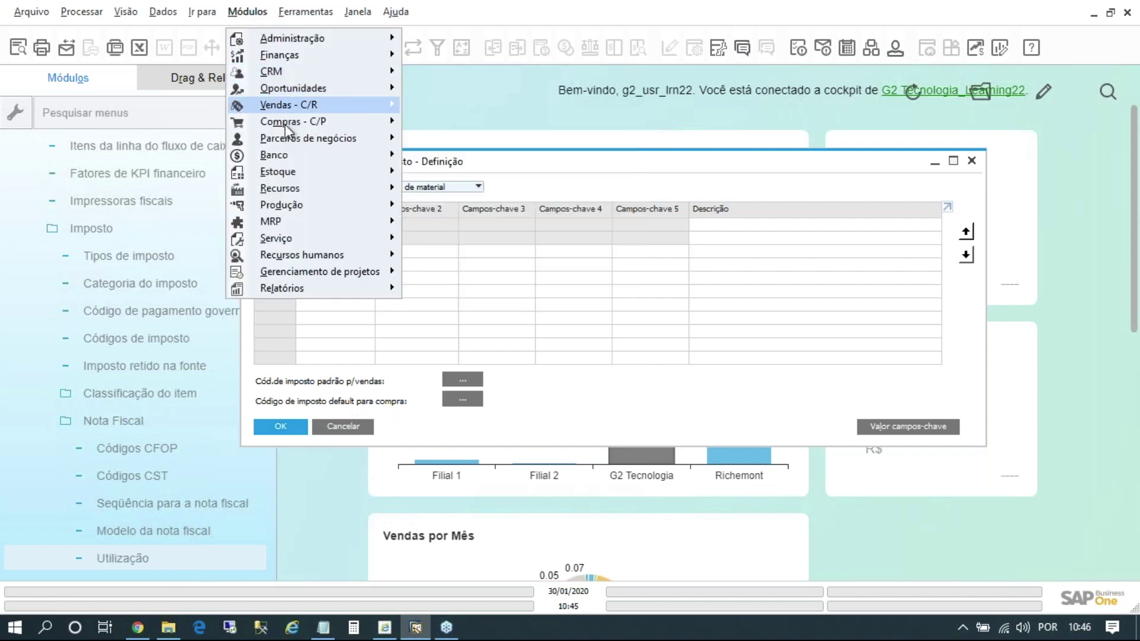
{"action": "mouse_move", "coordinate": [279, 107]}
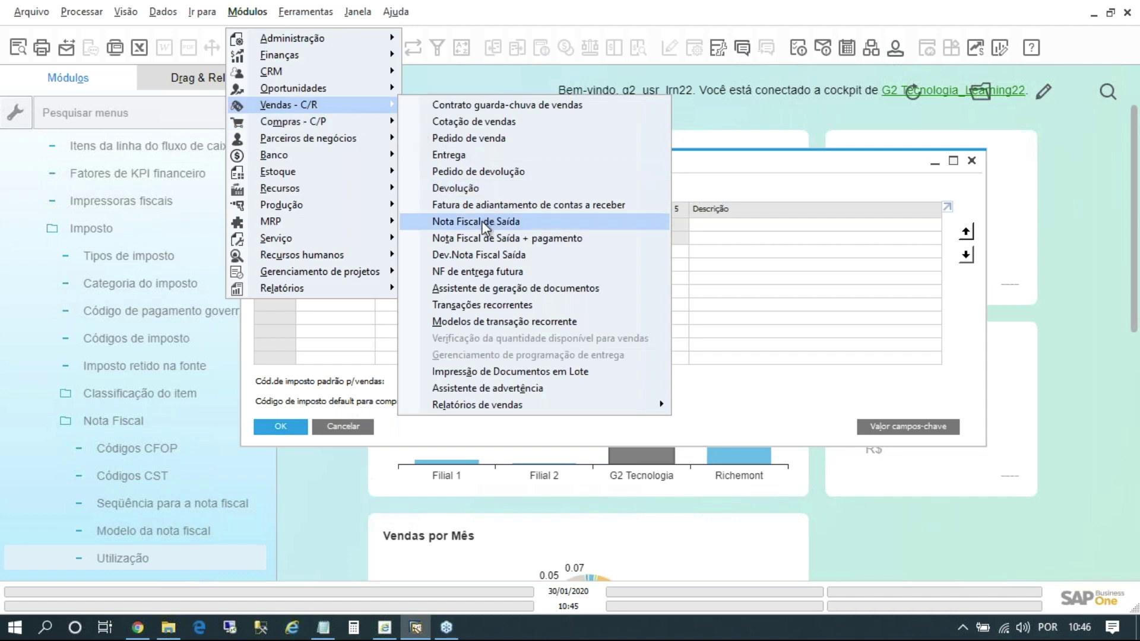
{"action": "left_click", "coordinate": [483, 221]}
{"action": "key", "text": "Tab"}
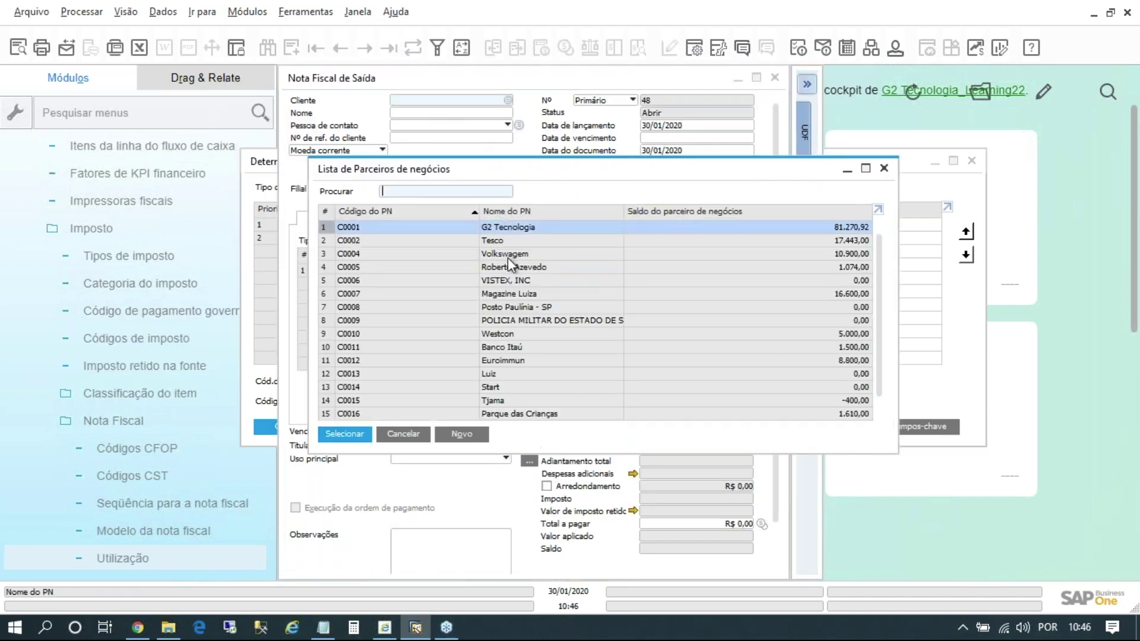
{"action": "left_click", "coordinate": [538, 414]}
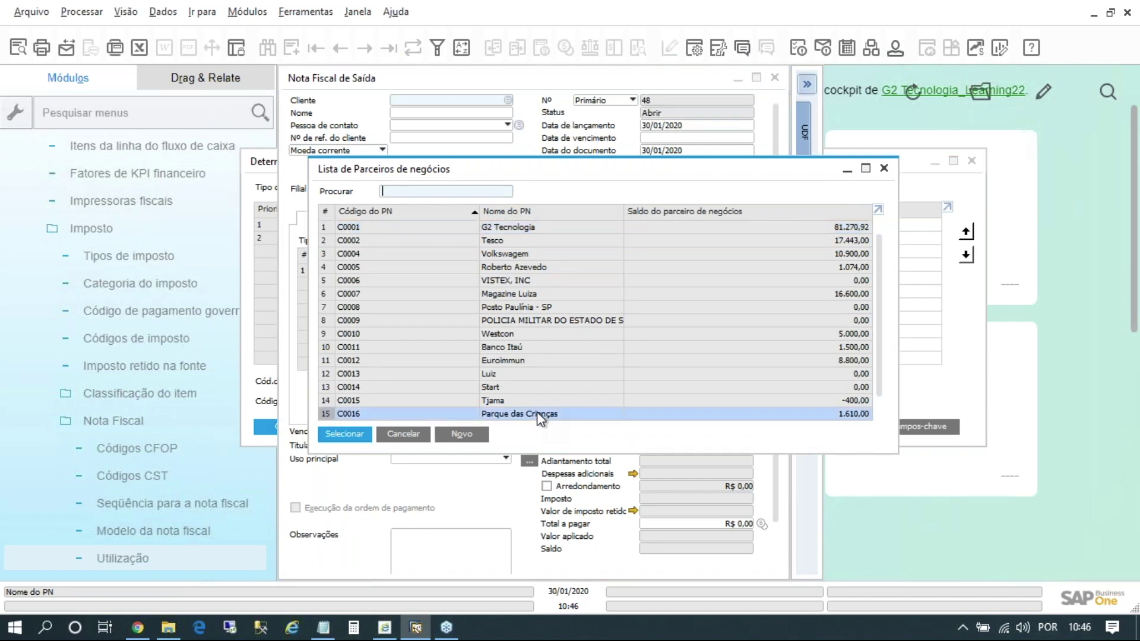
{"action": "double_click", "coordinate": [496, 413]}
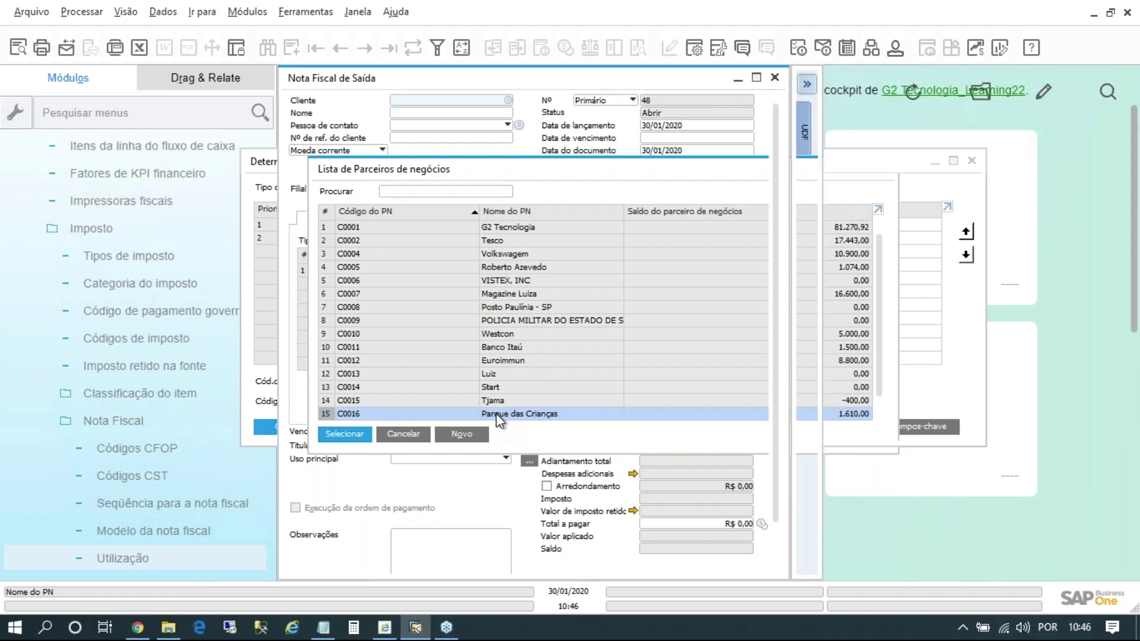
Examine the state and municipality codes in the tax data of the Nota Fiscal de Saída.
{"action": "left_click", "coordinate": [556, 220]}
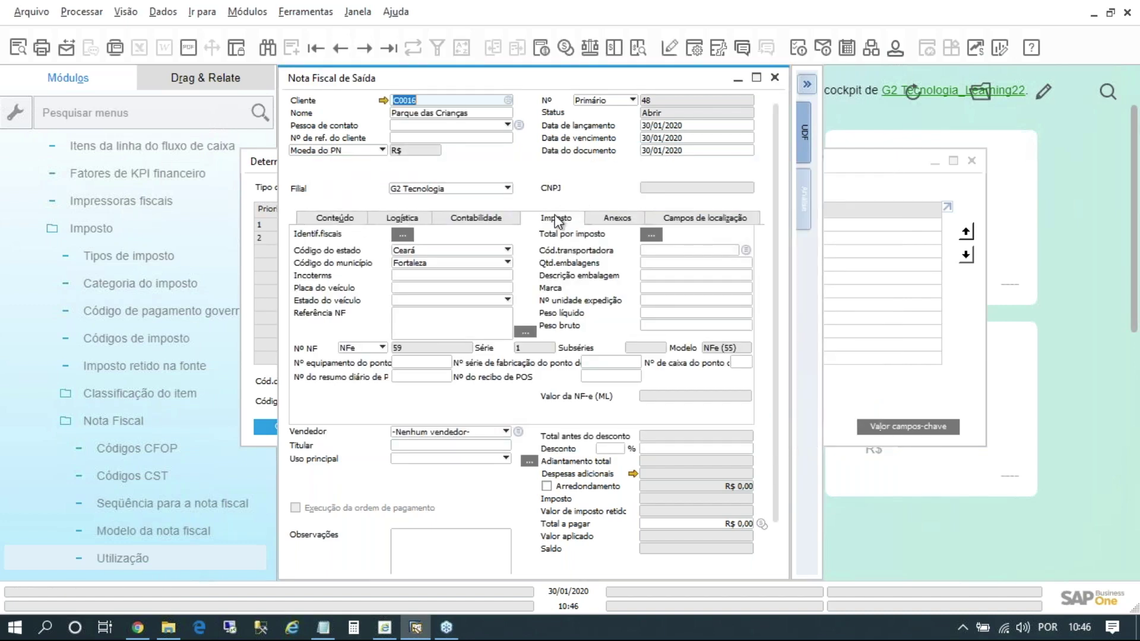
{"action": "key", "text": "ctrl+1"}
{"action": "left_click", "coordinate": [489, 248]}
{"action": "mouse_move", "coordinate": [359, 230]}
{"action": "left_mouse_down"}
{"action": "mouse_move", "coordinate": [254, 265]}
{"action": "mouse_move", "coordinate": [359, 308]}
{"action": "mouse_move", "coordinate": [344, 226]}
{"action": "left_mouse_up"}
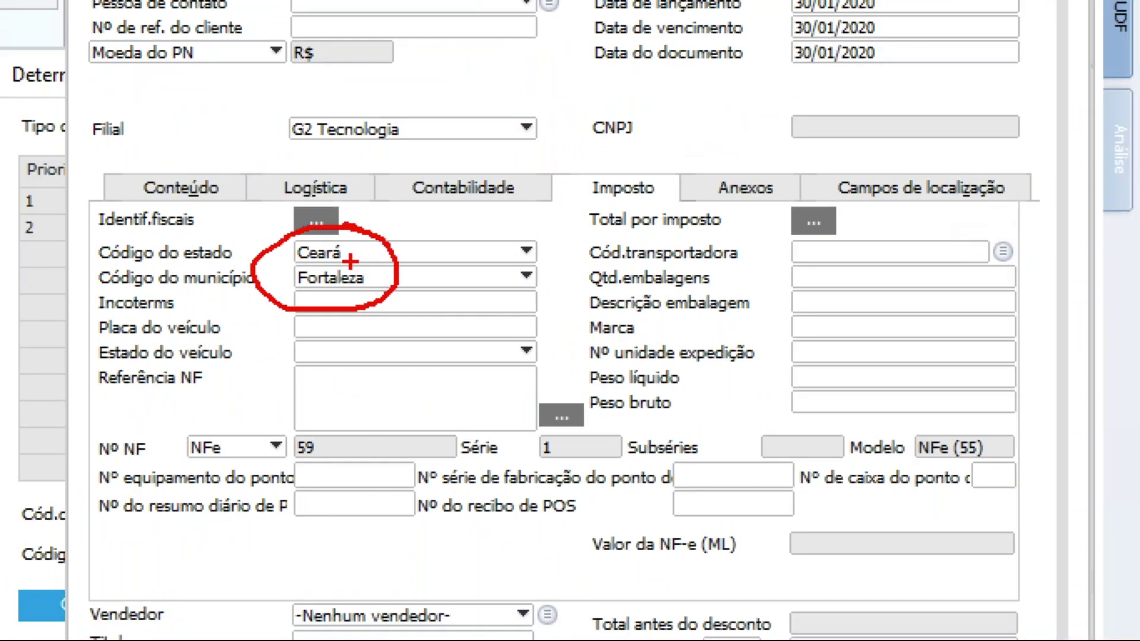
{"action": "mouse_move", "coordinate": [658, 166]}
{"action": "left_mouse_down"}
{"action": "mouse_move", "coordinate": [543, 172]}
{"action": "mouse_move", "coordinate": [653, 189]}
{"action": "left_mouse_up"}
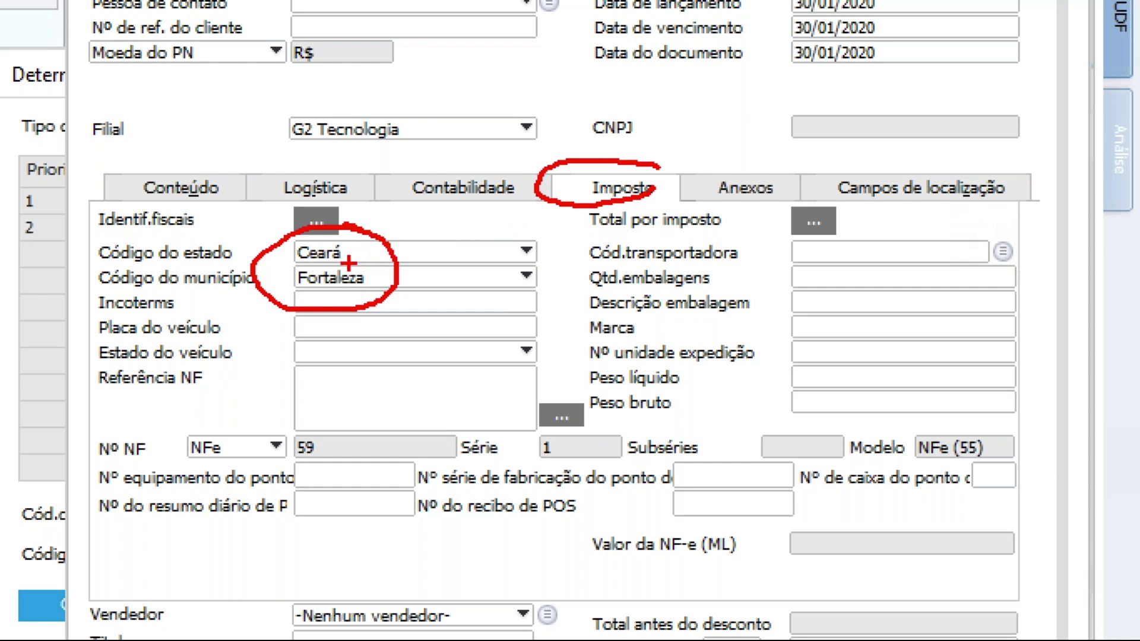
{"action": "key", "text": "Escape"}
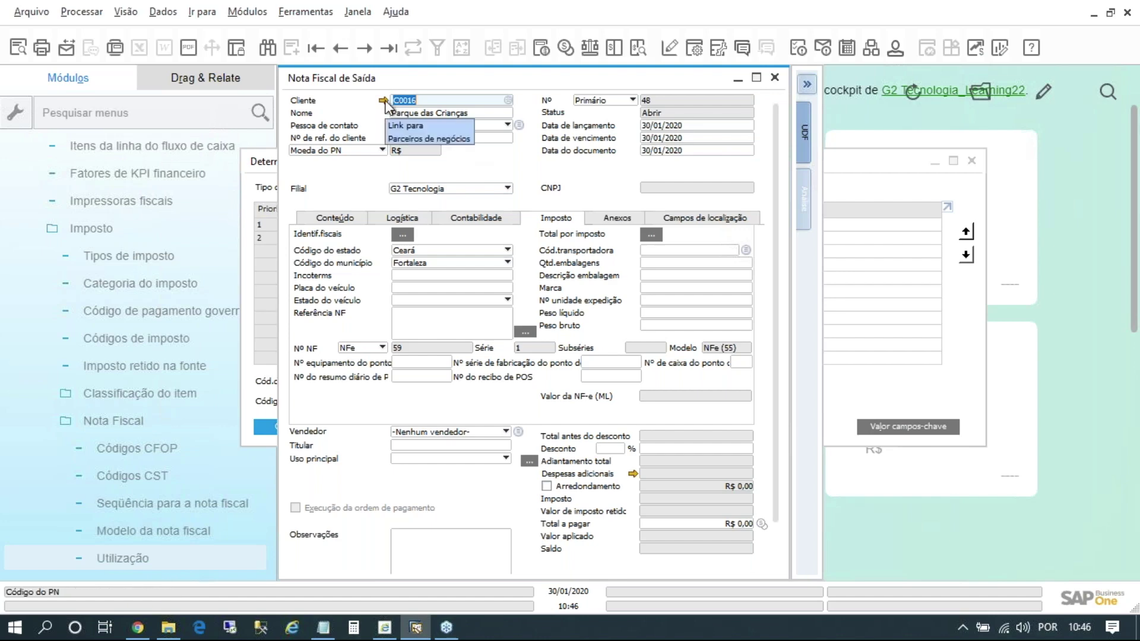
Add the item TV Sony 40 to the invoice contents with a unit price of R$ 4.000,00.
{"action": "left_click", "coordinate": [341, 221]}
{"action": "left_click", "coordinate": [403, 270]}
{"action": "type", "text": "tv"}
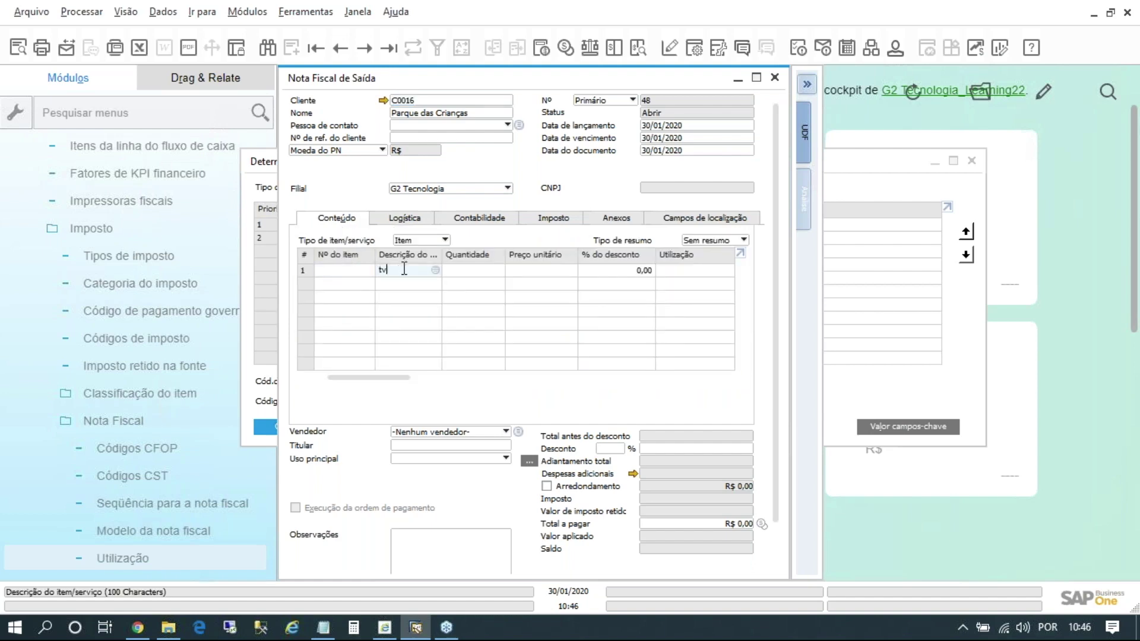
{"action": "left_click", "coordinate": [422, 314]}
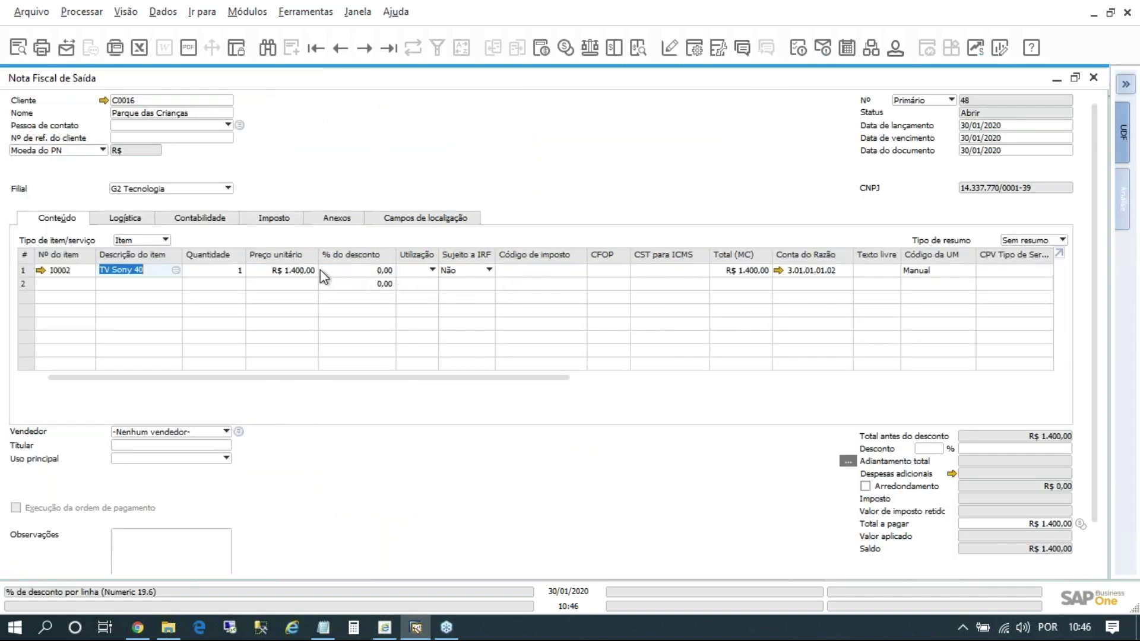
{"action": "left_click", "coordinate": [311, 270]}
{"action": "type", "text": "4000"}
{"action": "key", "text": "Tab"}
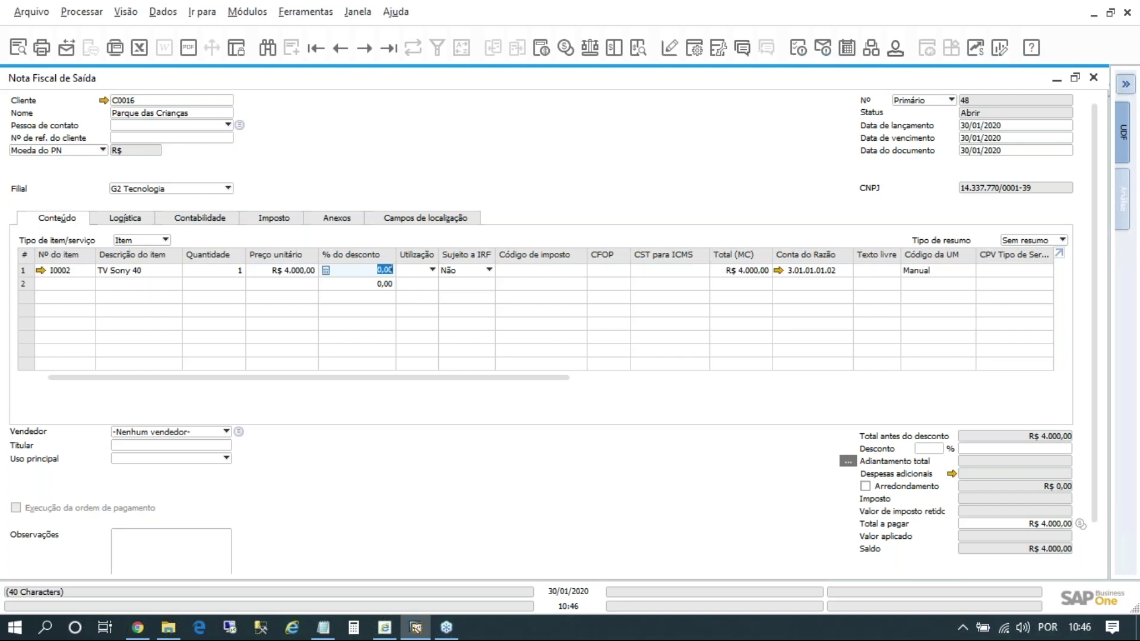
Set the Utilização of the TV Sony 40 line to Venda Adquirida Terc.
{"action": "left_click", "coordinate": [543, 271]}
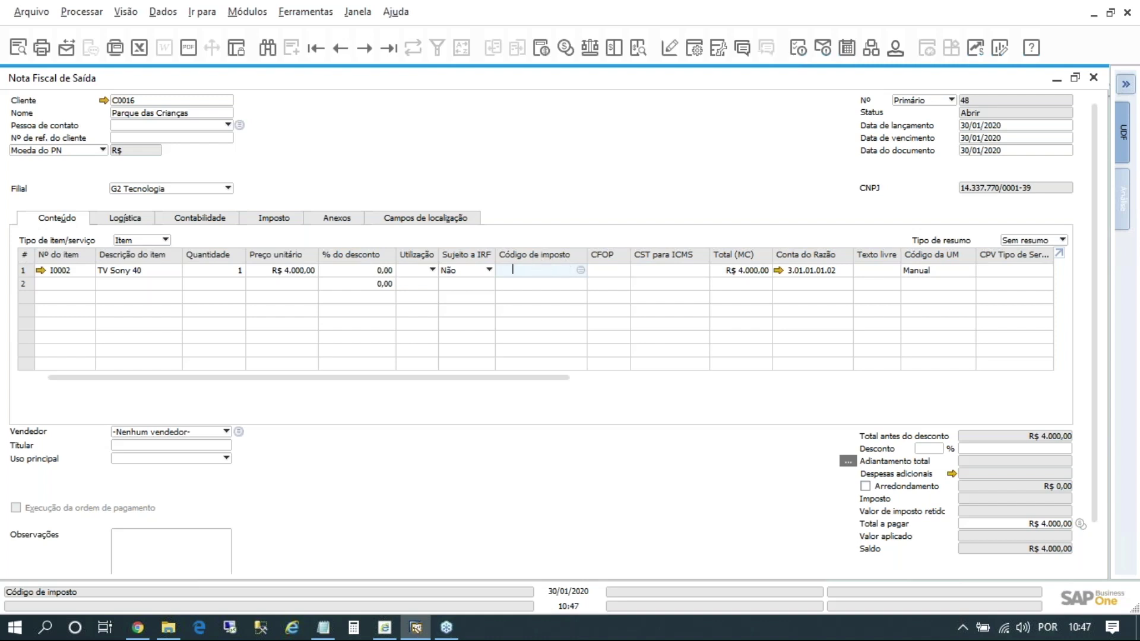
{"action": "left_click", "coordinate": [421, 271]}
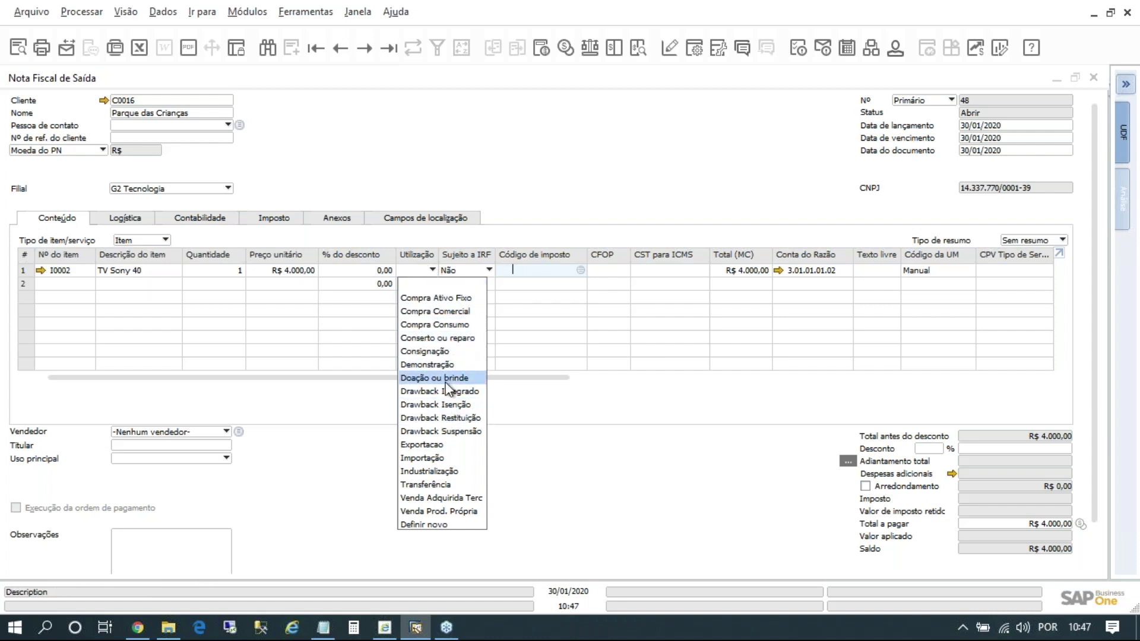
{"action": "left_click", "coordinate": [429, 500]}
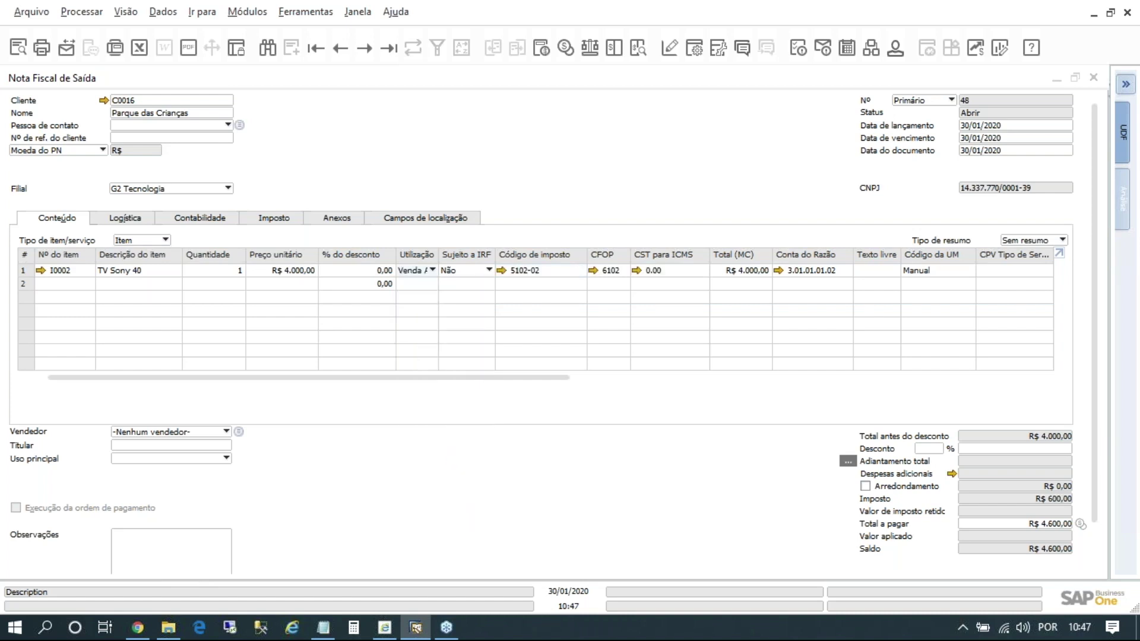
Examine the tax types, CFOPs and CST codes in the definition of the invoice line's tax code, then close it.
{"action": "left_click", "coordinate": [502, 270]}
{"action": "left_click_drag", "start_coordinate": [538, 242], "coordinate": [478, 228]}
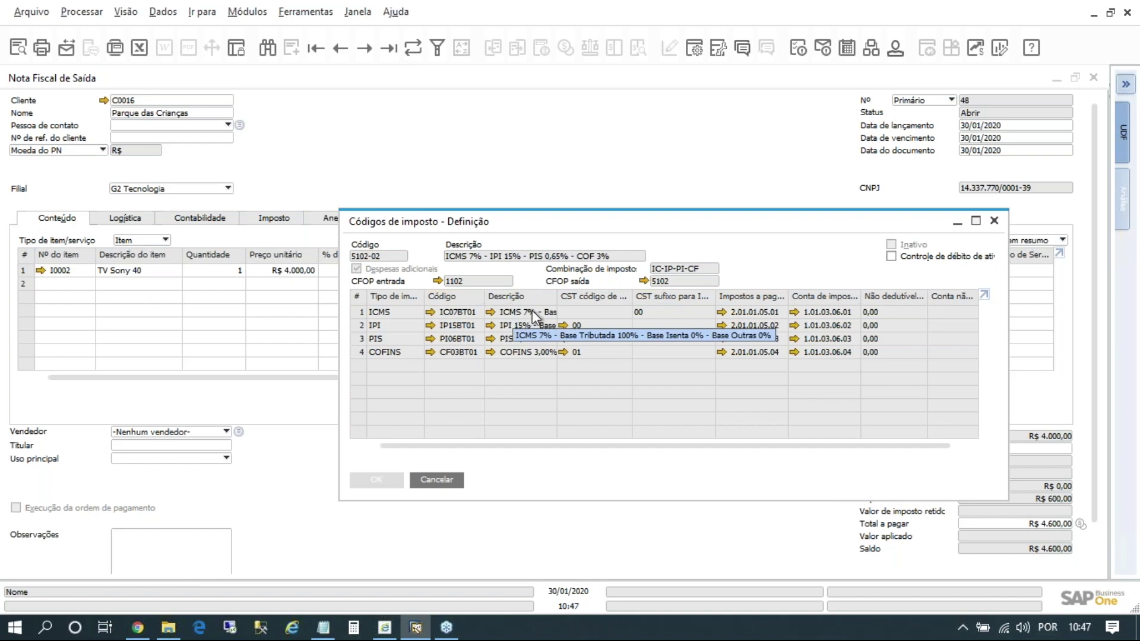
{"action": "left_click", "coordinate": [452, 482]}
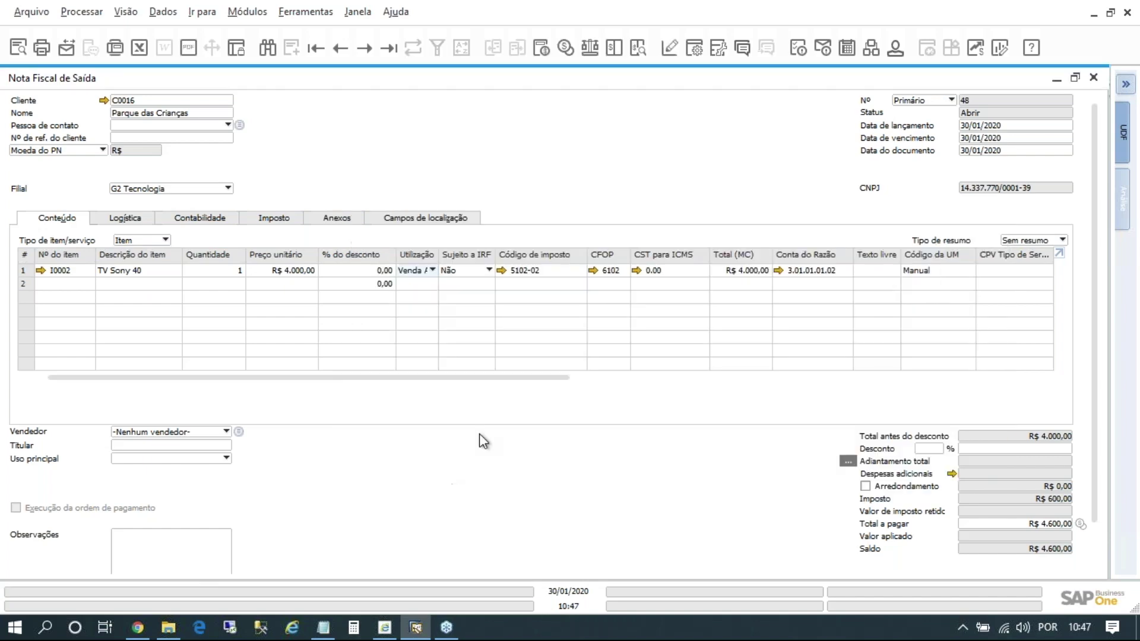
Restore the Nota Fiscal de Saída to a smaller window and minimize it, keeping the unsaved invoice open.
{"action": "double_click", "coordinate": [618, 84]}
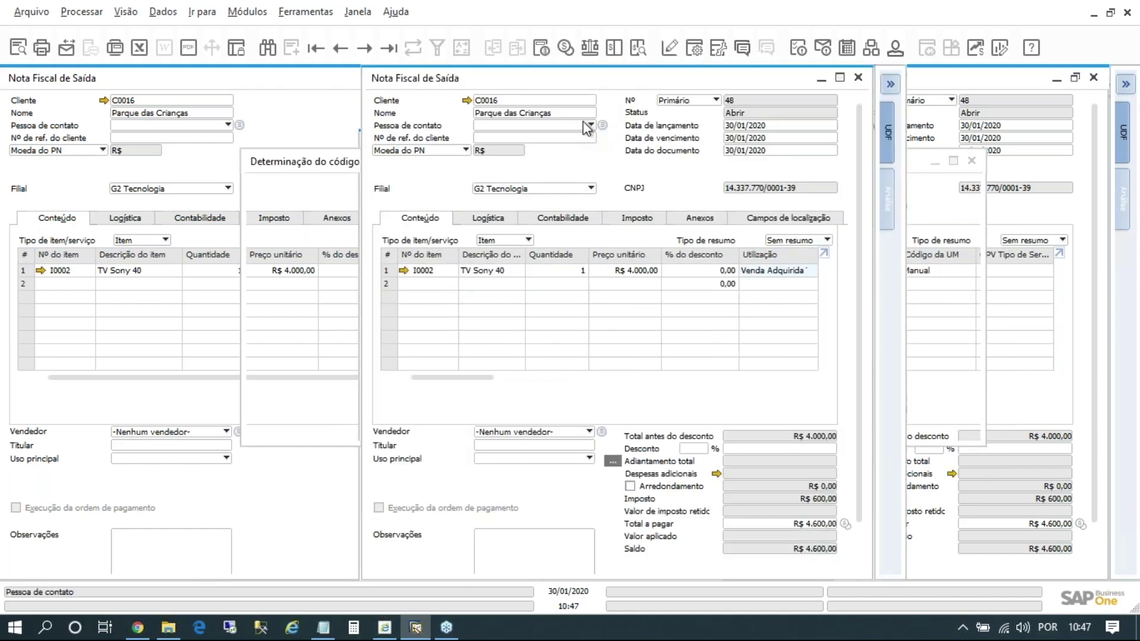
{"action": "left_click", "coordinate": [825, 111]}
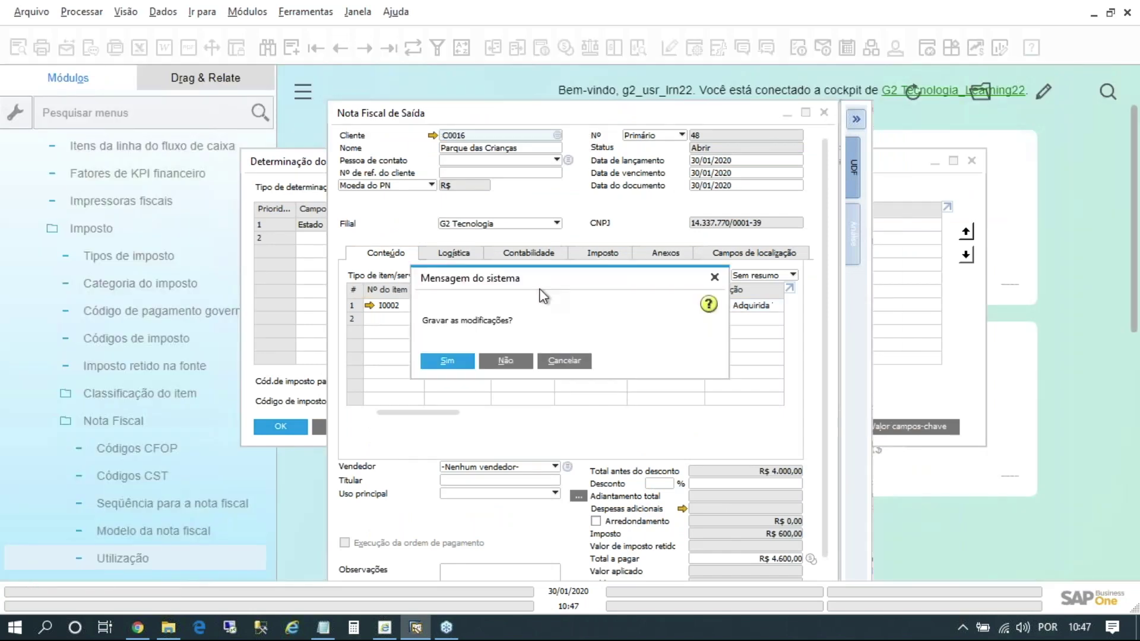
{"action": "left_click", "coordinate": [555, 360]}
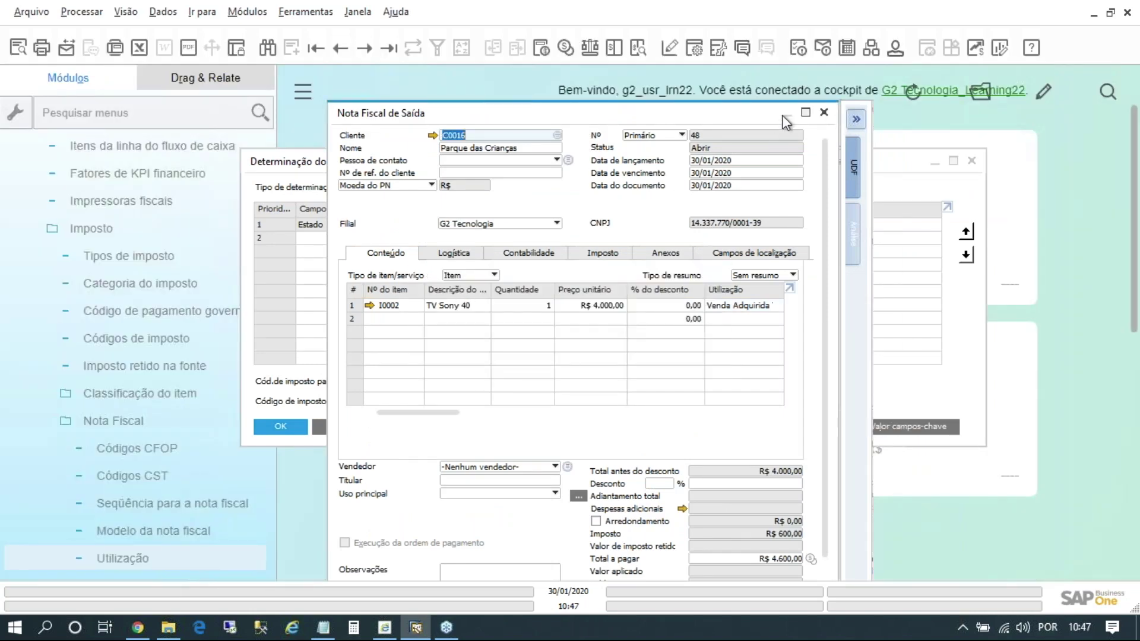
{"action": "left_click", "coordinate": [788, 114]}
Examine the key field options available for priority 2 of the Item de material determination.
{"action": "left_click_drag", "start_coordinate": [638, 167], "coordinate": [631, 136]}
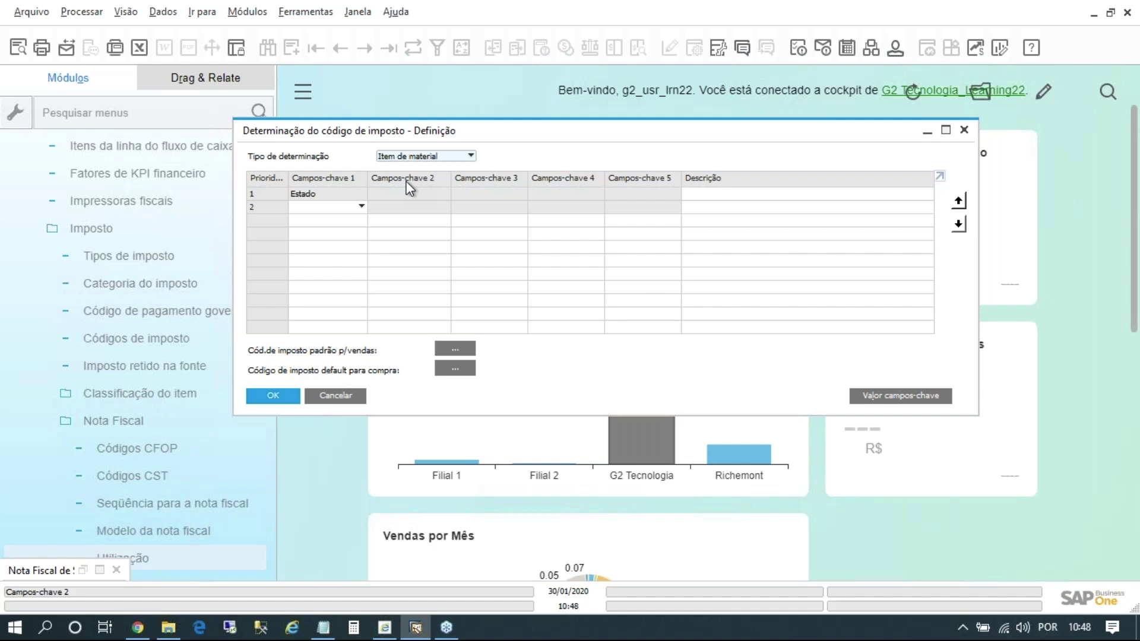
{"action": "left_click", "coordinate": [359, 206]}
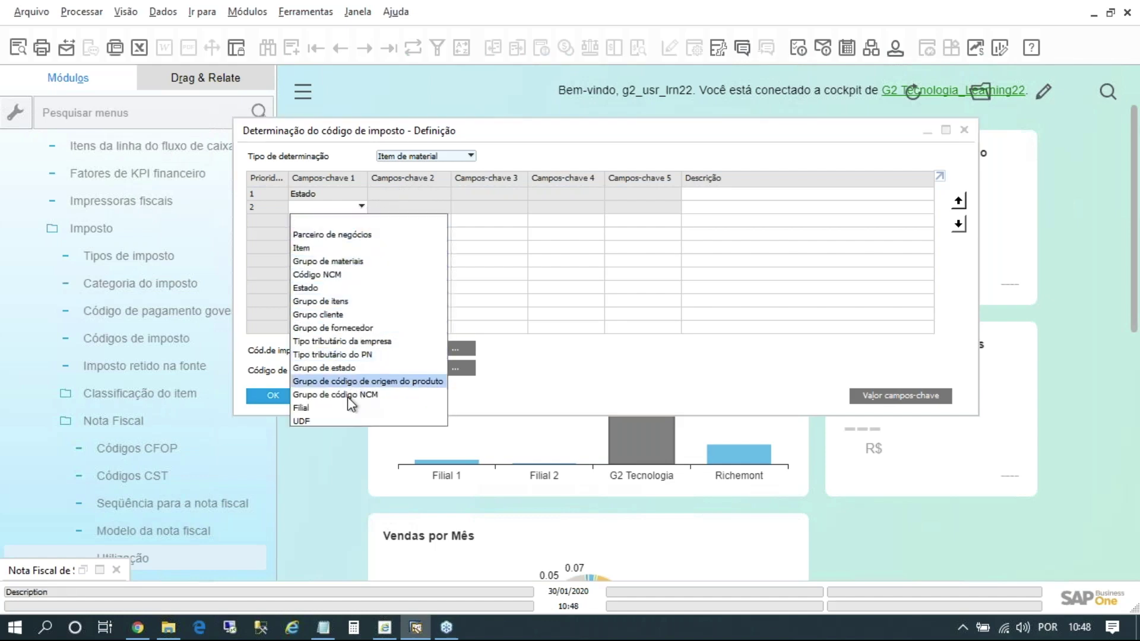
{"action": "left_click", "coordinate": [390, 136]}
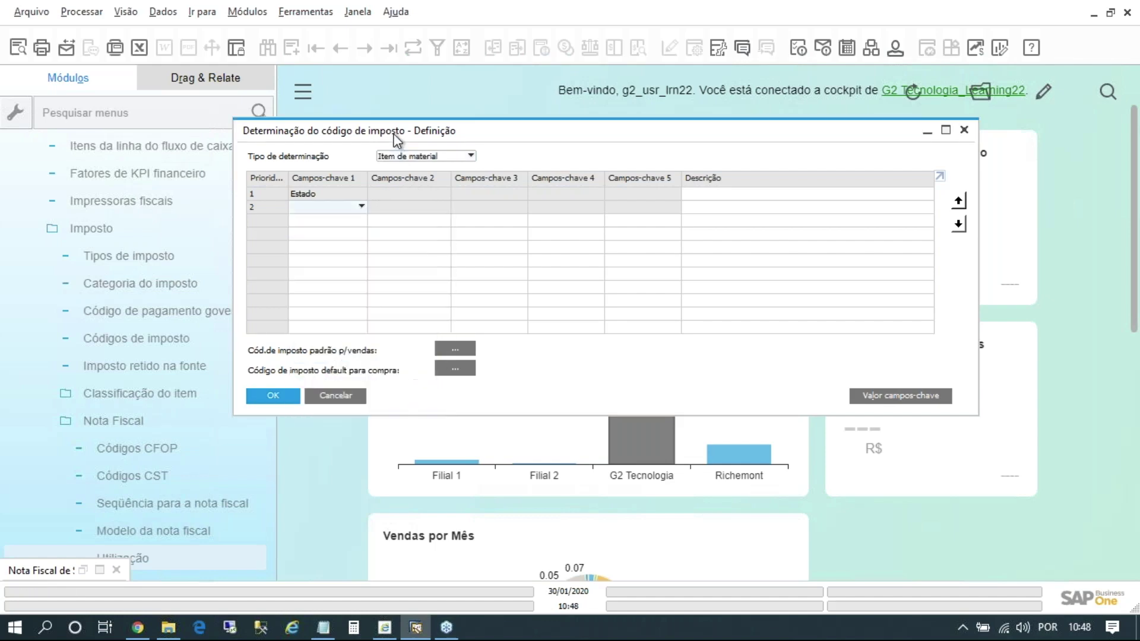
Open the key field values of the Estado priority and add the state AC (Acre), saving the list.
{"action": "double_click", "coordinate": [270, 194]}
{"action": "left_click_drag", "start_coordinate": [396, 230], "coordinate": [473, 130]}
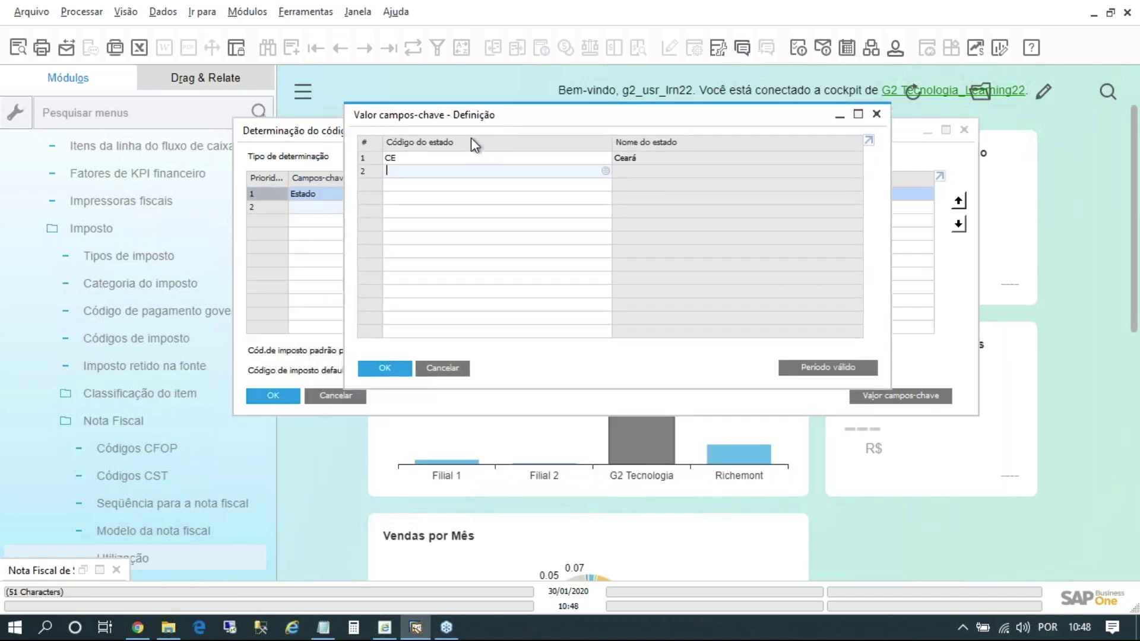
{"action": "key", "text": "Tab"}
{"action": "left_click_drag", "start_coordinate": [468, 243], "coordinate": [472, 125]}
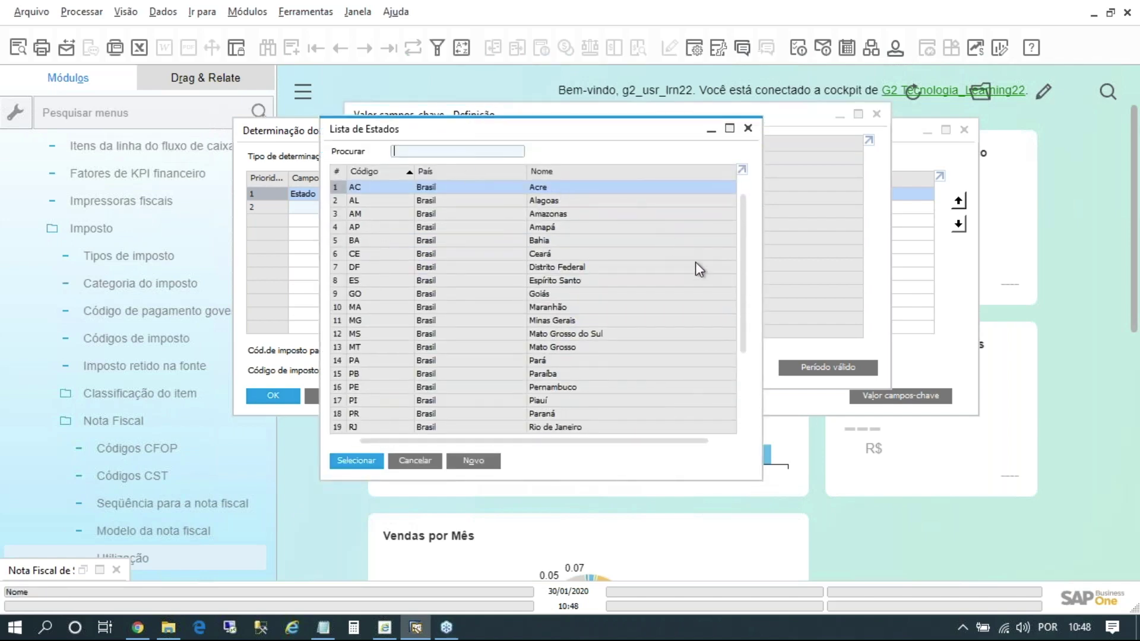
{"action": "scroll", "coordinate": [565, 337], "scroll_direction": "down", "scroll_amount": 3}
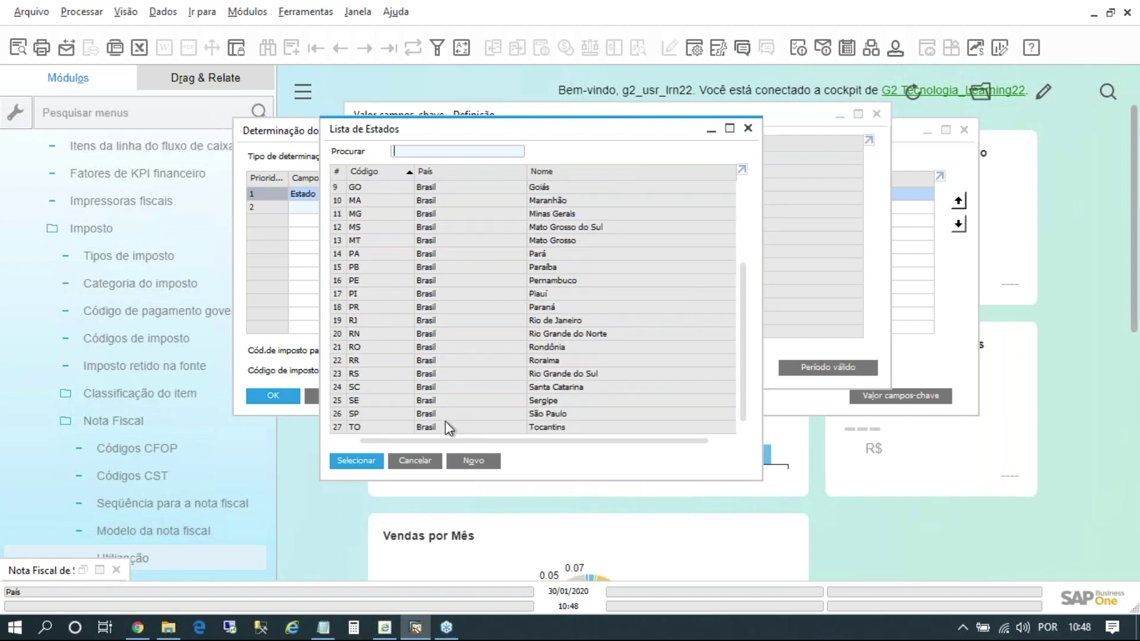
{"action": "scroll", "coordinate": [456, 398], "scroll_direction": "up", "scroll_amount": 3}
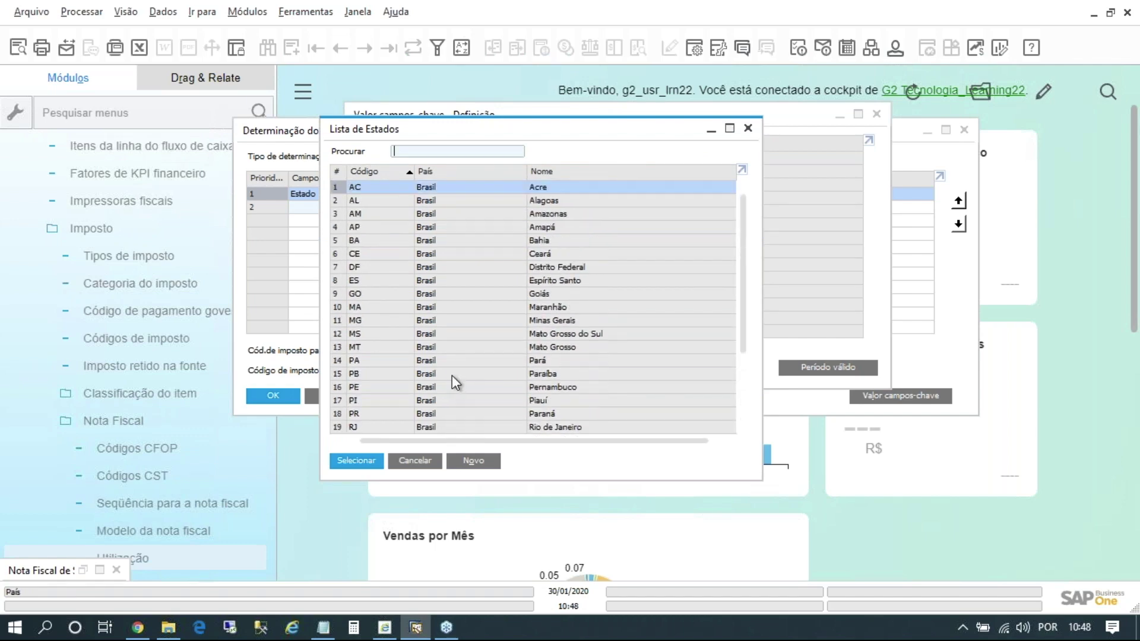
{"action": "double_click", "coordinate": [462, 190]}
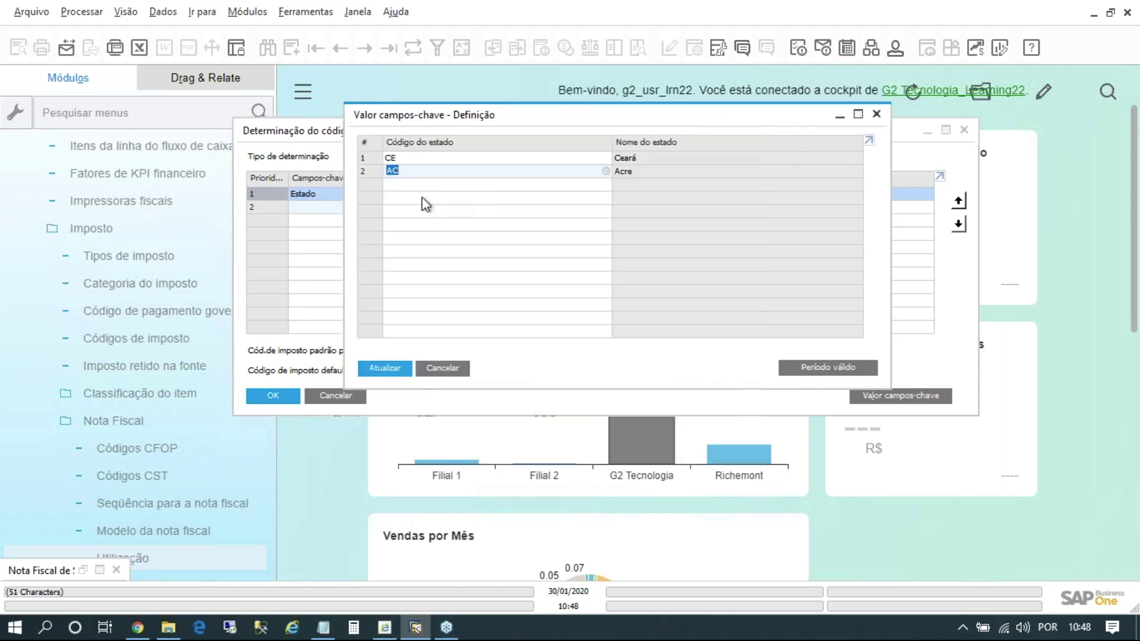
{"action": "key", "text": "Up"}
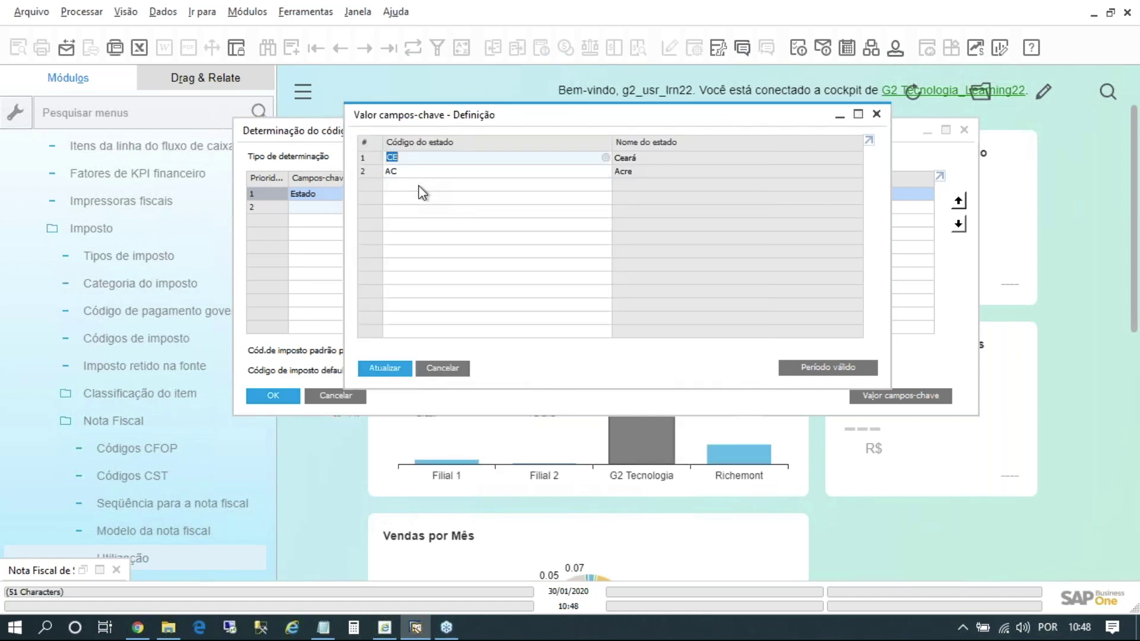
{"action": "left_click", "coordinate": [387, 369]}
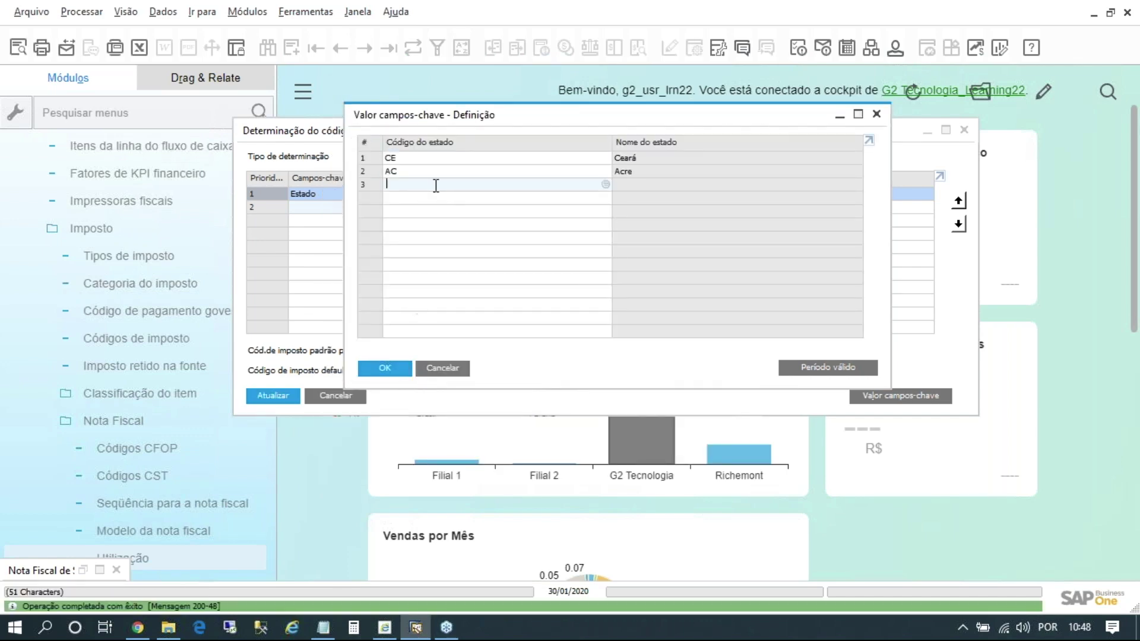
Add the states PE (Pernambuco) and PR (Paraná) to the key field values and save them.
{"action": "type", "text": "pe"}
{"action": "key", "text": "Up"}
{"action": "key", "text": "Up"}
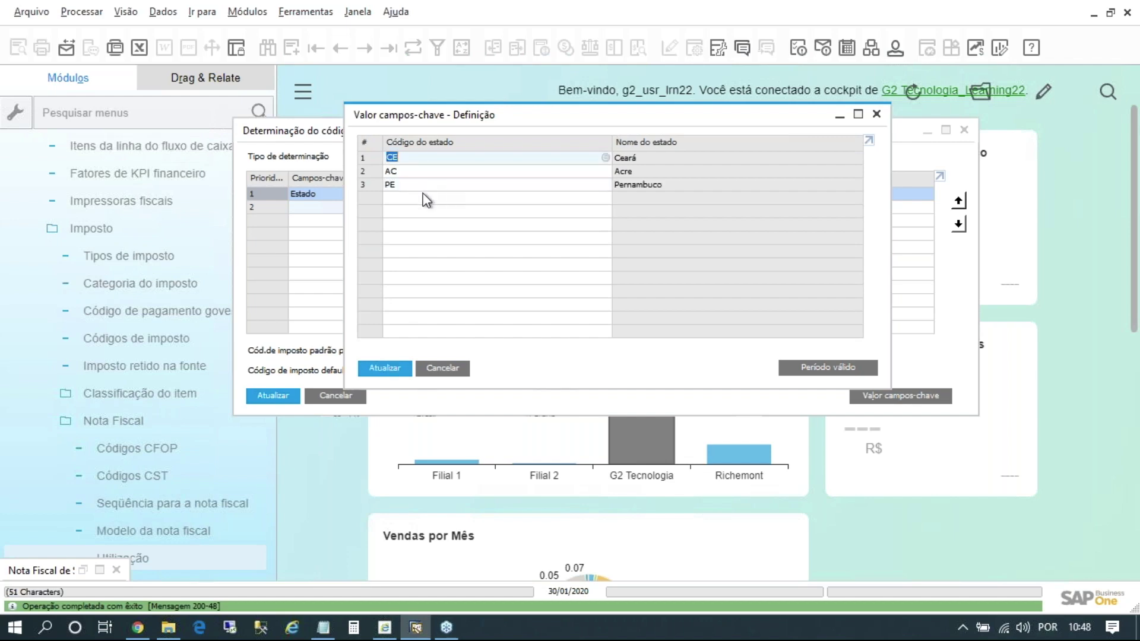
{"action": "left_click", "coordinate": [390, 368]}
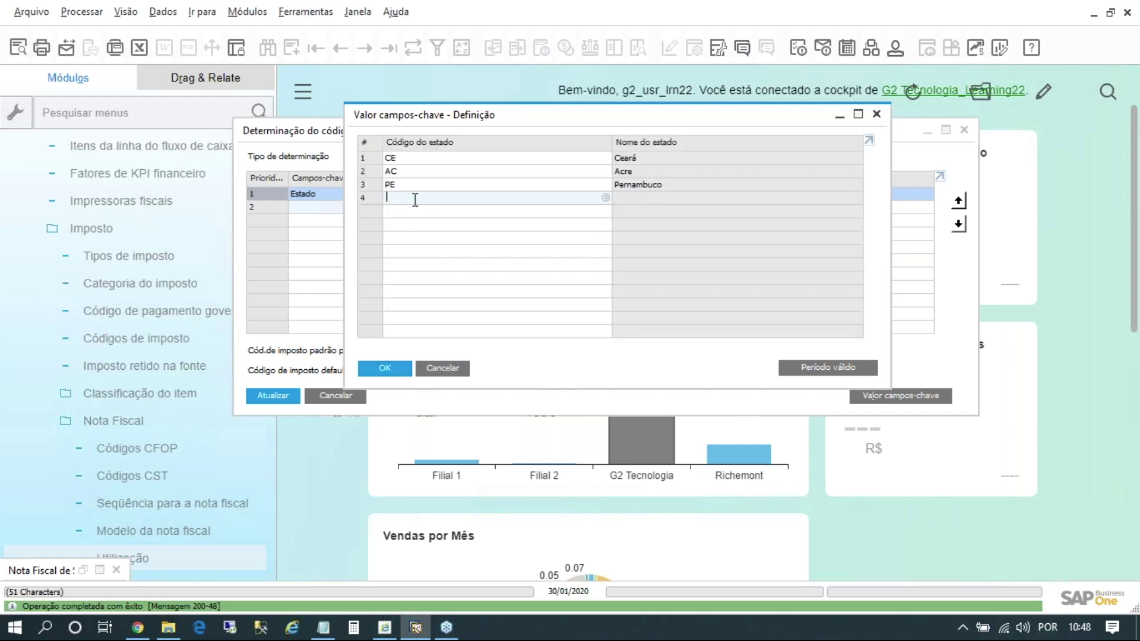
{"action": "type", "text": "pr"}
{"action": "key", "text": "Tab"}
{"action": "left_click", "coordinate": [374, 368]}
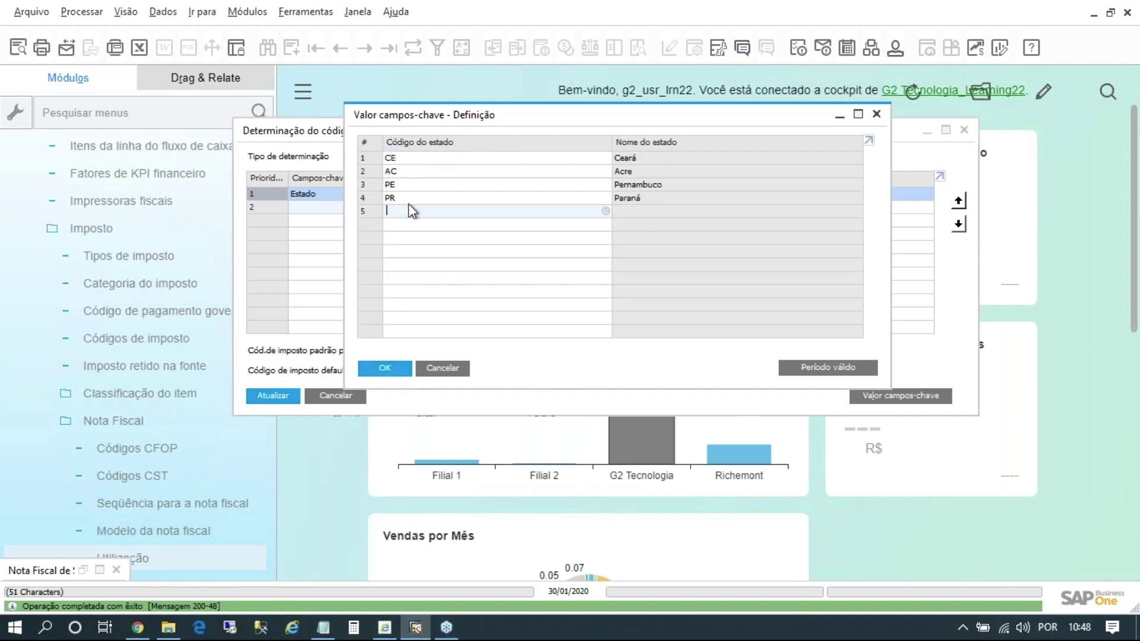
Enter a valid period for the state AC effective from 01/01/2020, leaving the end date empty.
{"action": "double_click", "coordinate": [371, 173]}
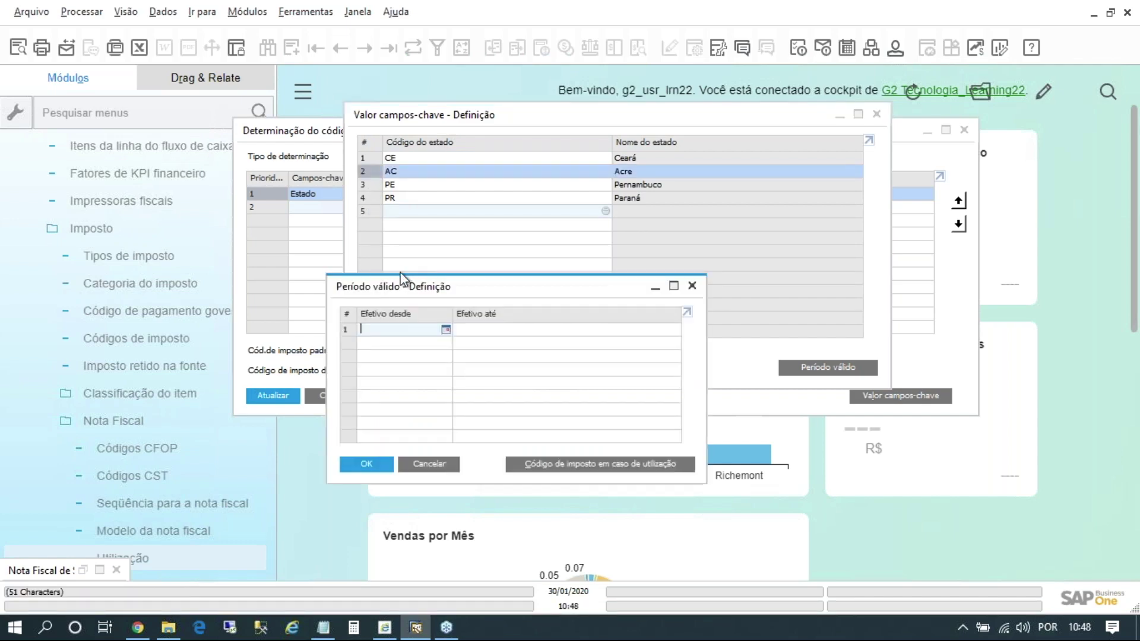
{"action": "type", "text": "010120"}
{"action": "key", "text": "Tab"}
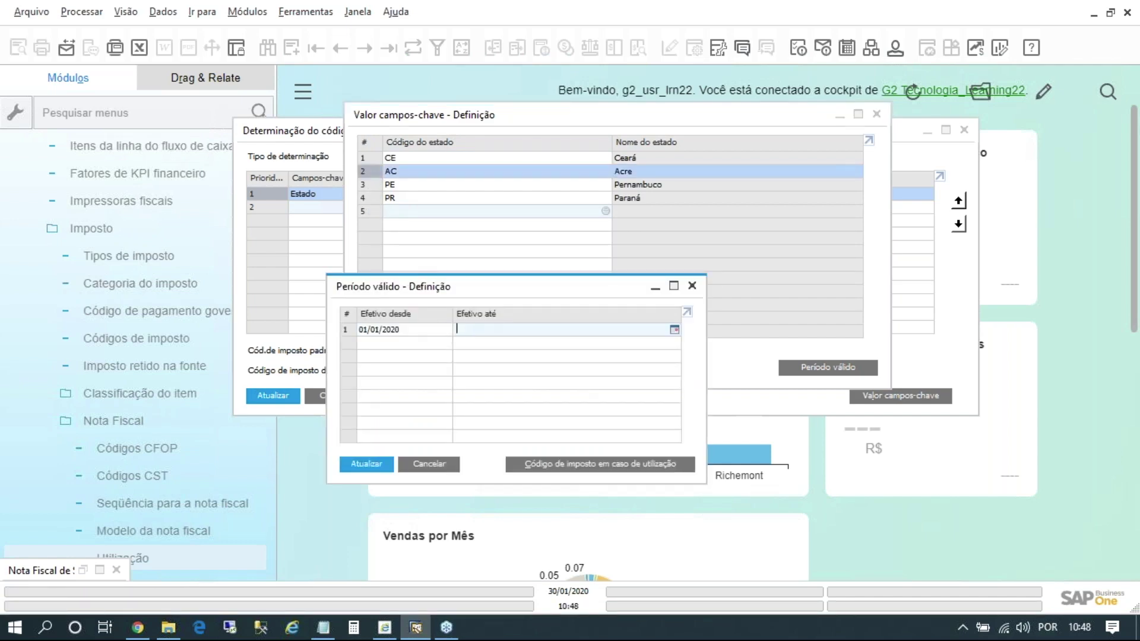
Check the tax codes by usage for Acre's period without assigning any, then save the valid period.
{"action": "double_click", "coordinate": [350, 331]}
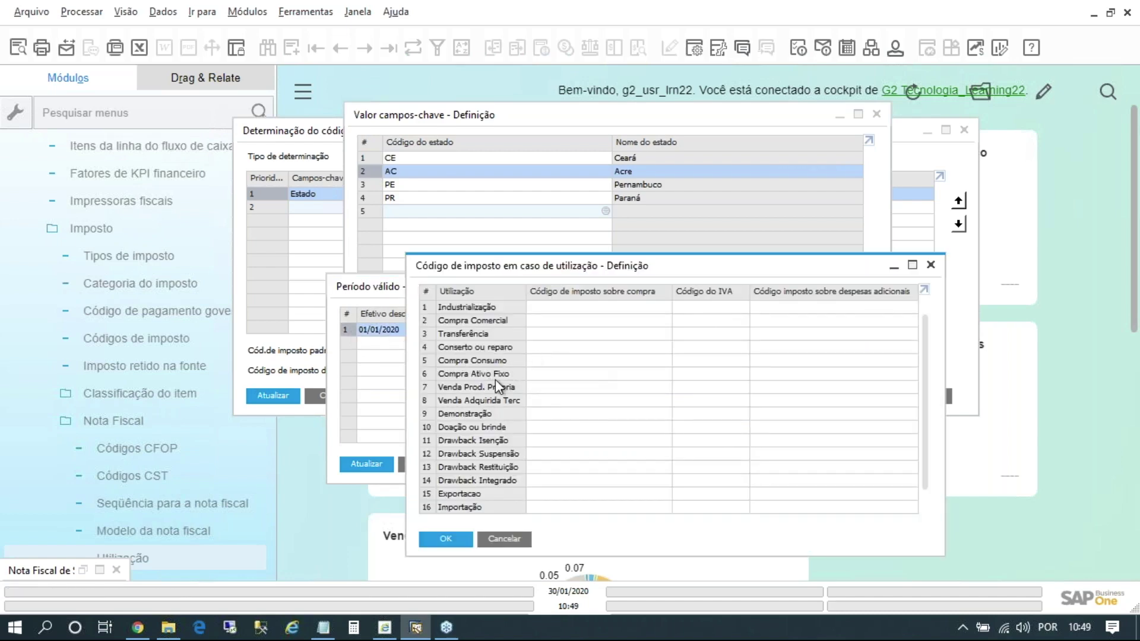
{"action": "left_click", "coordinate": [678, 413]}
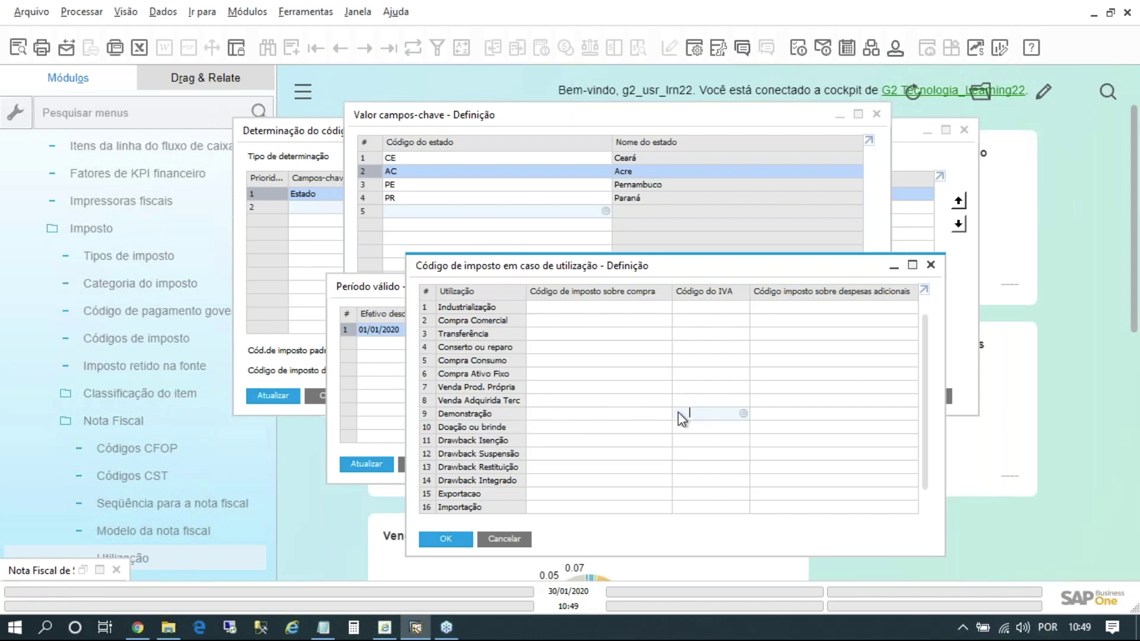
{"action": "left_click", "coordinate": [931, 265]}
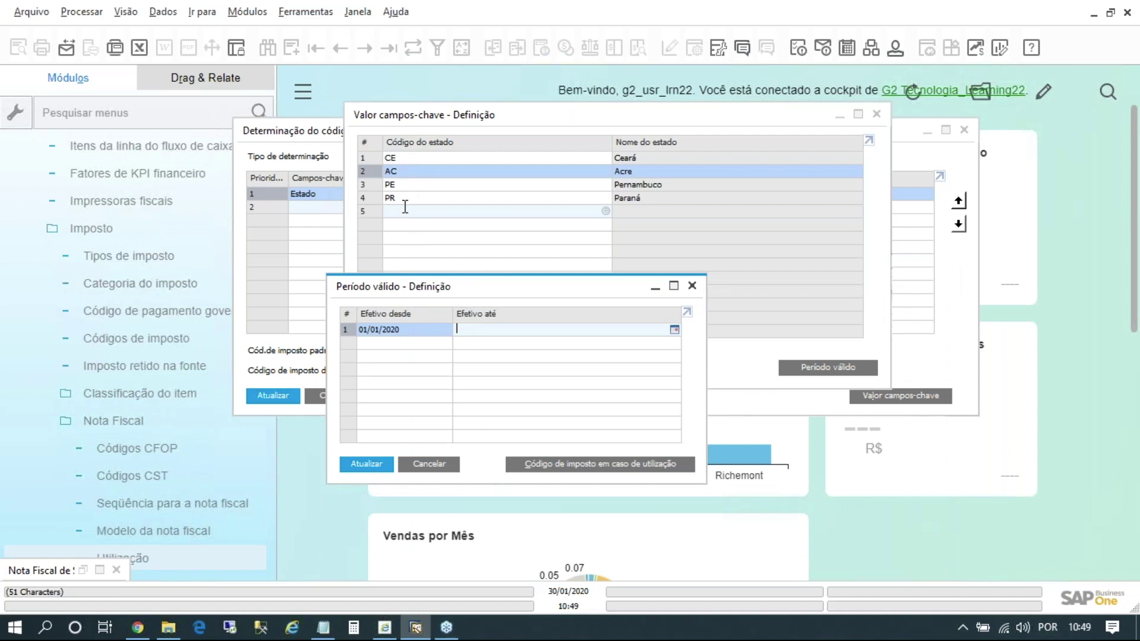
{"action": "left_click", "coordinate": [376, 462]}
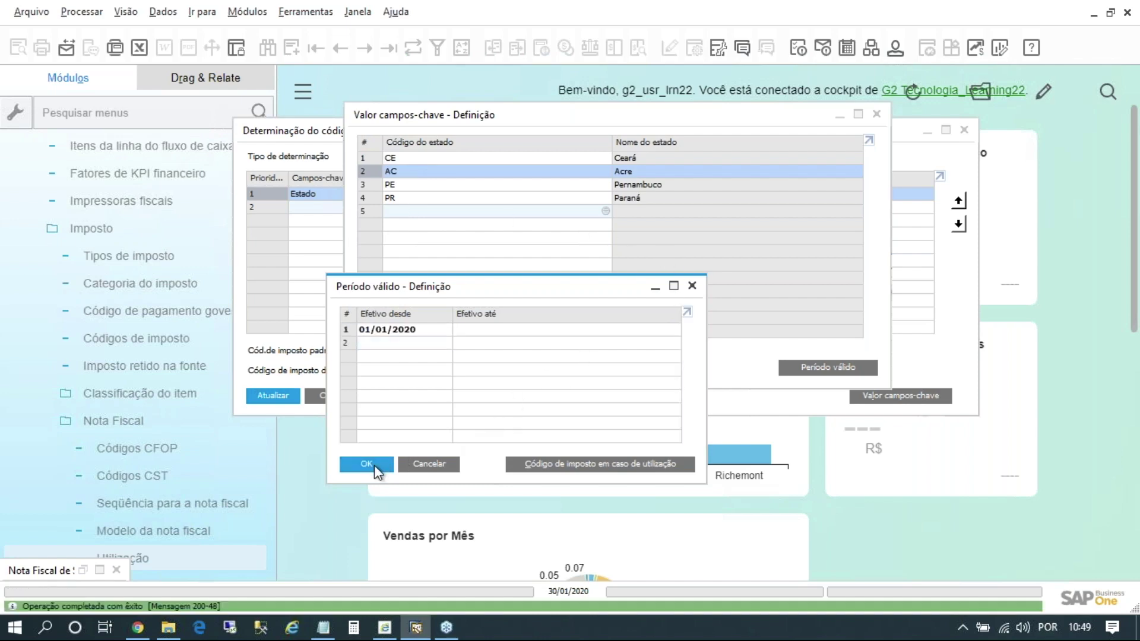
{"action": "left_click", "coordinate": [368, 465]}
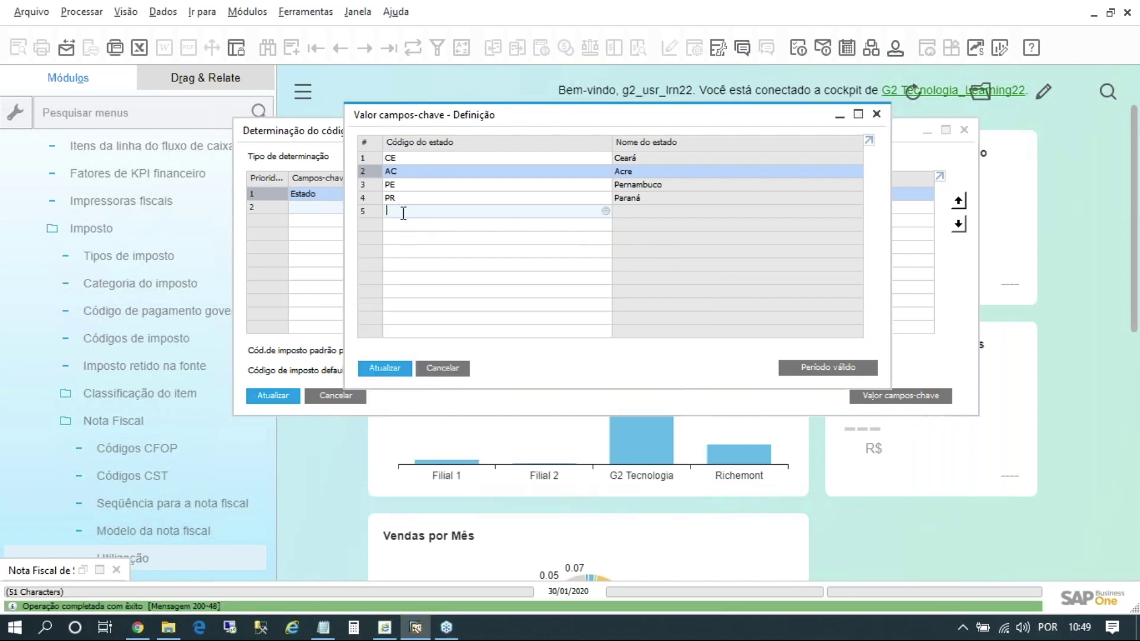
Enter a valid period for the state PE effective from 01/01/2020, leaving the end date empty.
{"action": "left_click", "coordinate": [372, 186]}
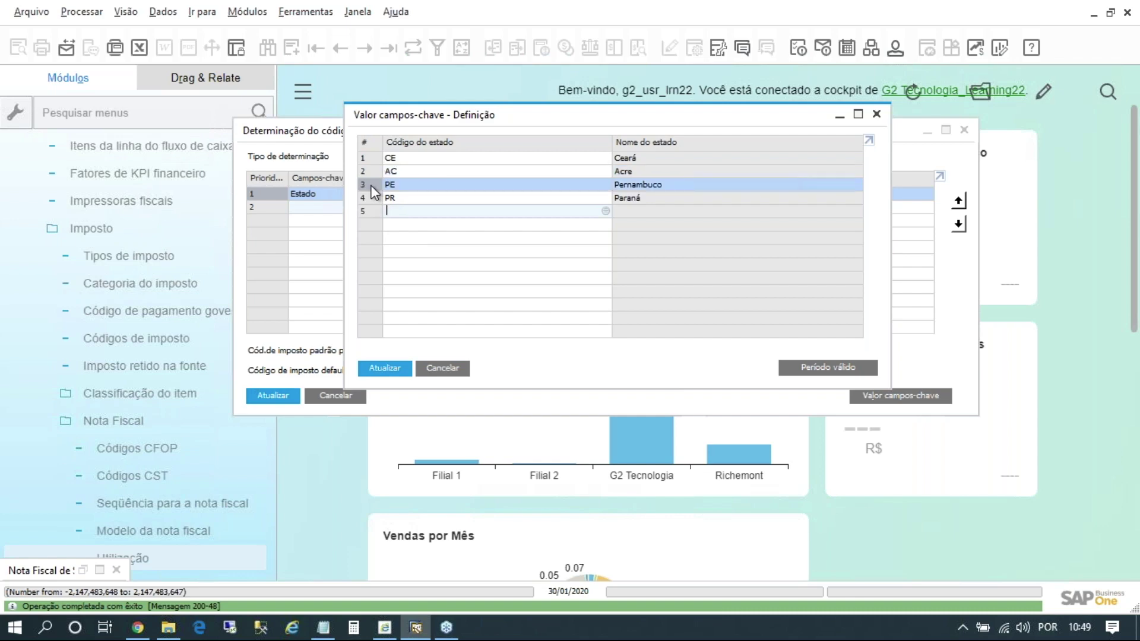
{"action": "left_click", "coordinate": [372, 156]}
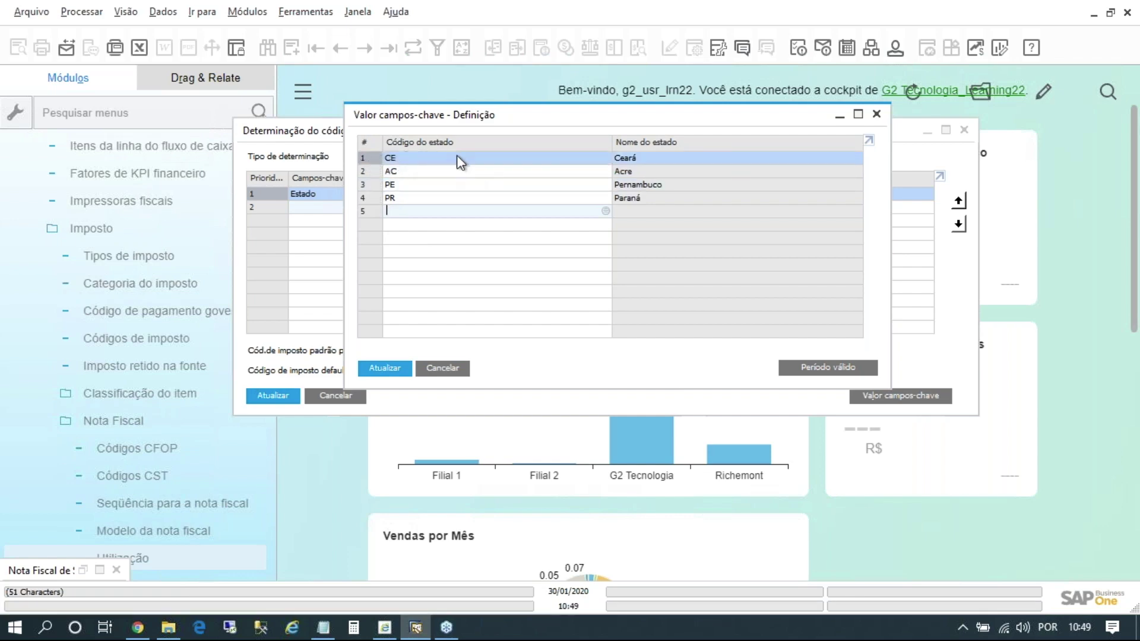
{"action": "left_click", "coordinate": [369, 185]}
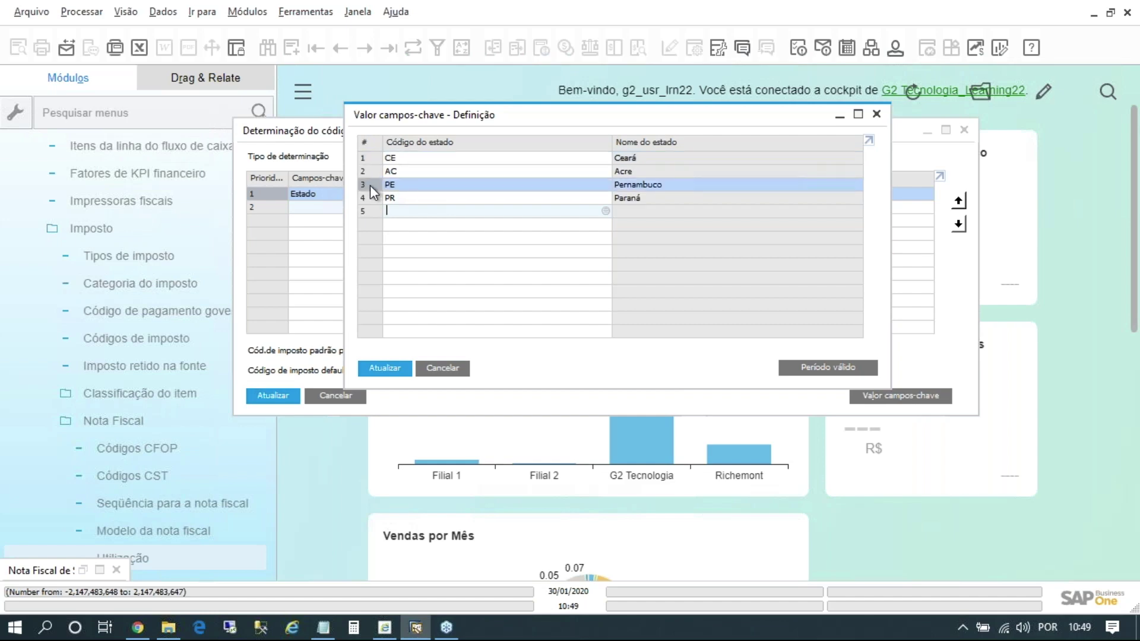
{"action": "double_click", "coordinate": [369, 185]}
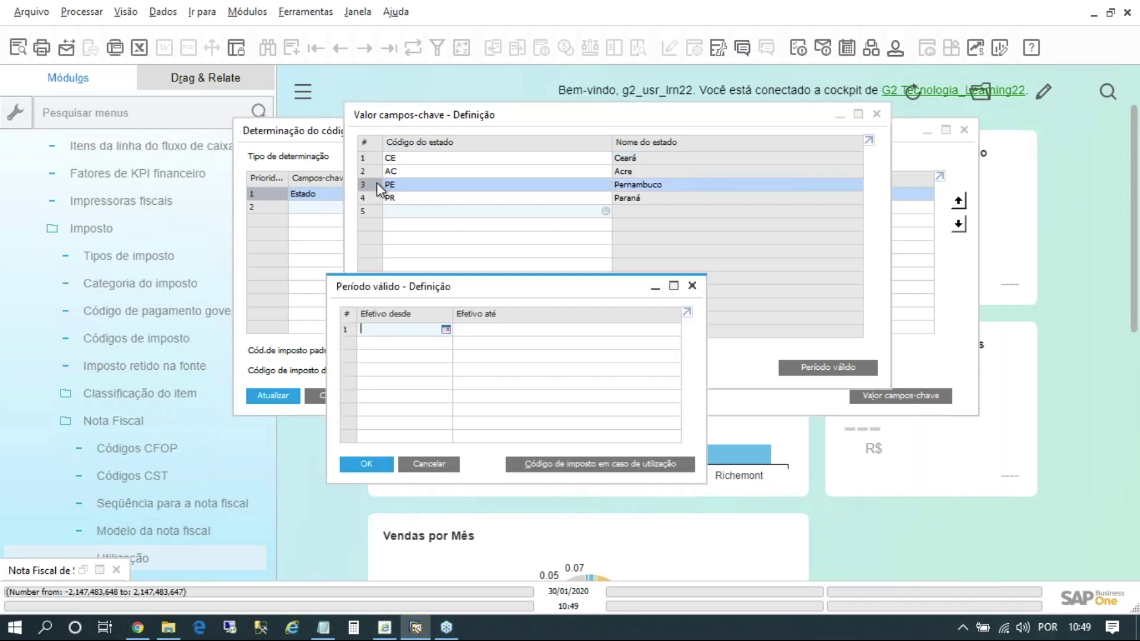
{"action": "type", "text": "01012020"}
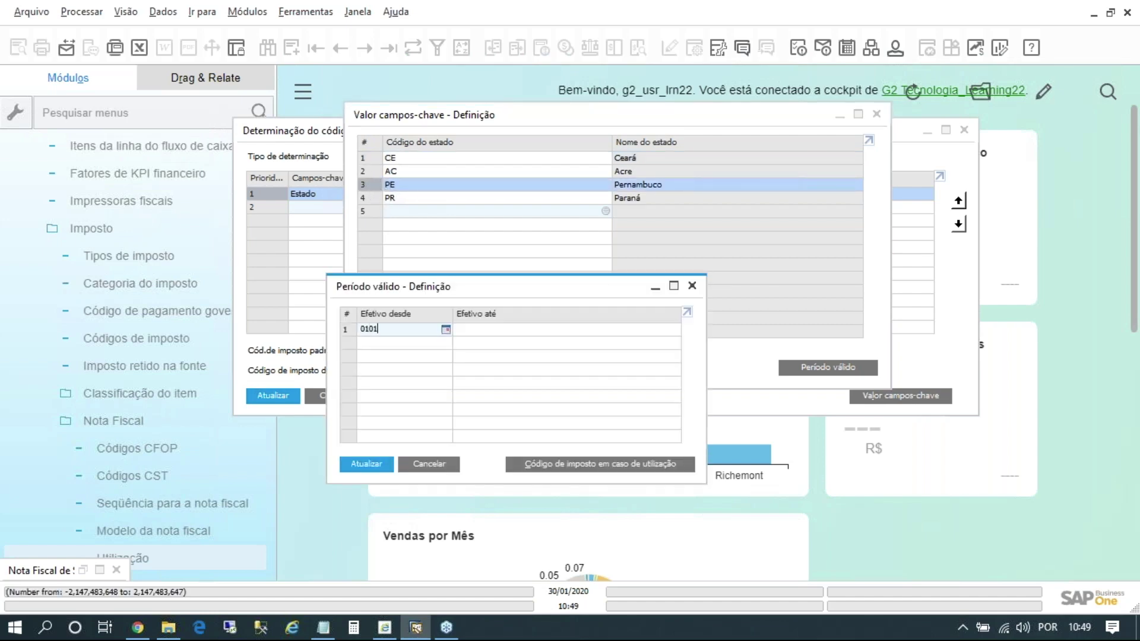
{"action": "key", "text": "Tab"}
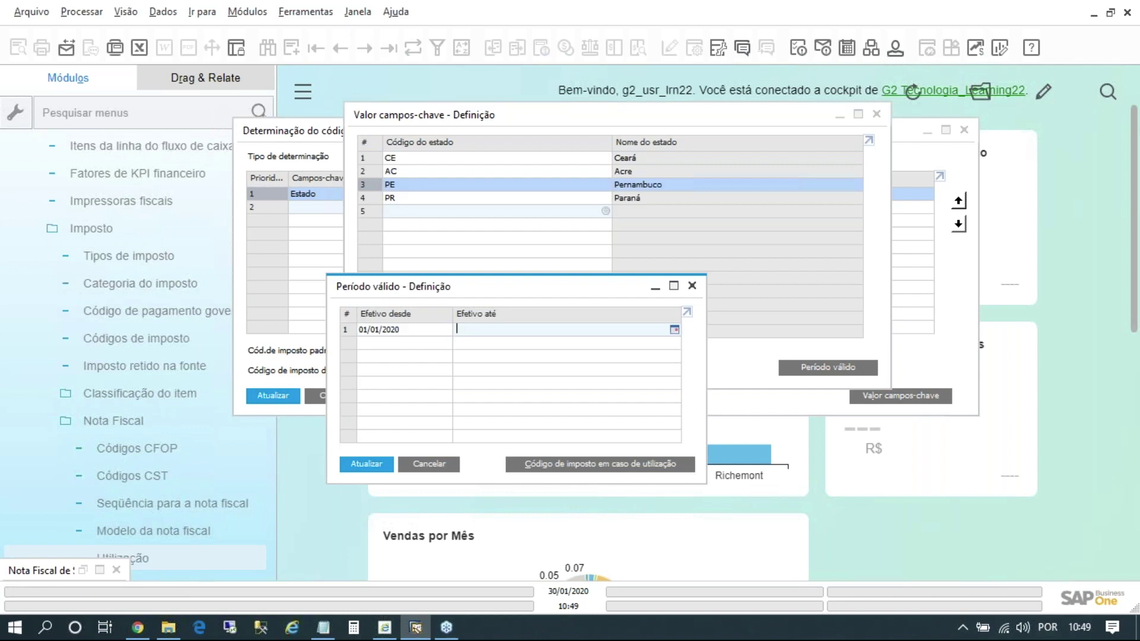
Assign tax code 5102-02 as the Código do IVA for usage Venda Adquirida Terc in Pernambuco's period, then save the valid period.
{"action": "double_click", "coordinate": [344, 331]}
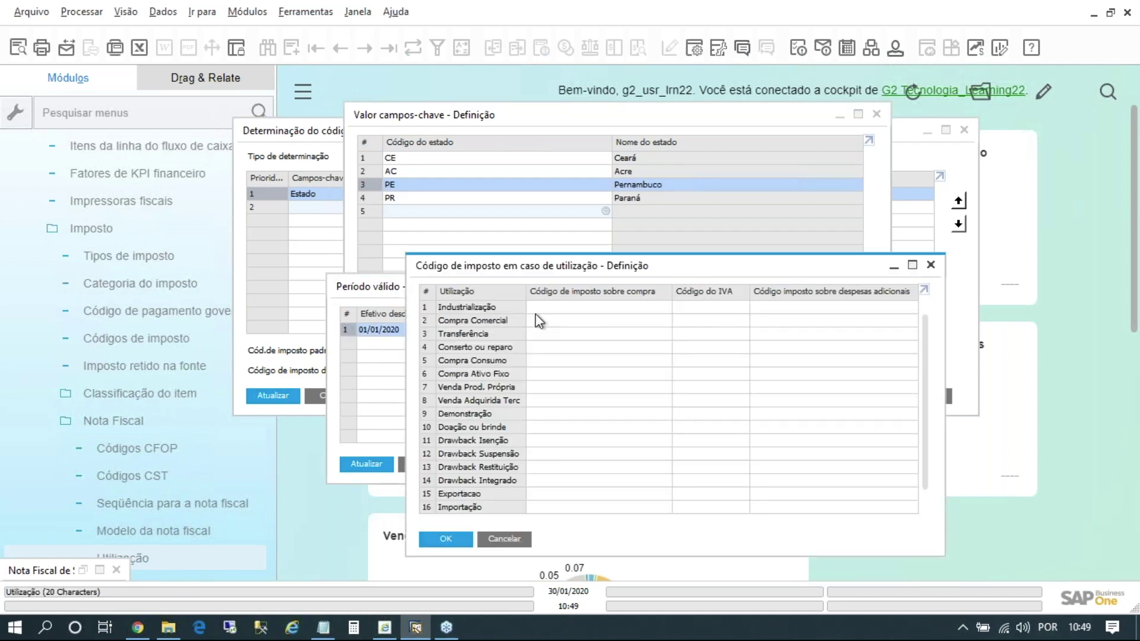
{"action": "left_click", "coordinate": [541, 400]}
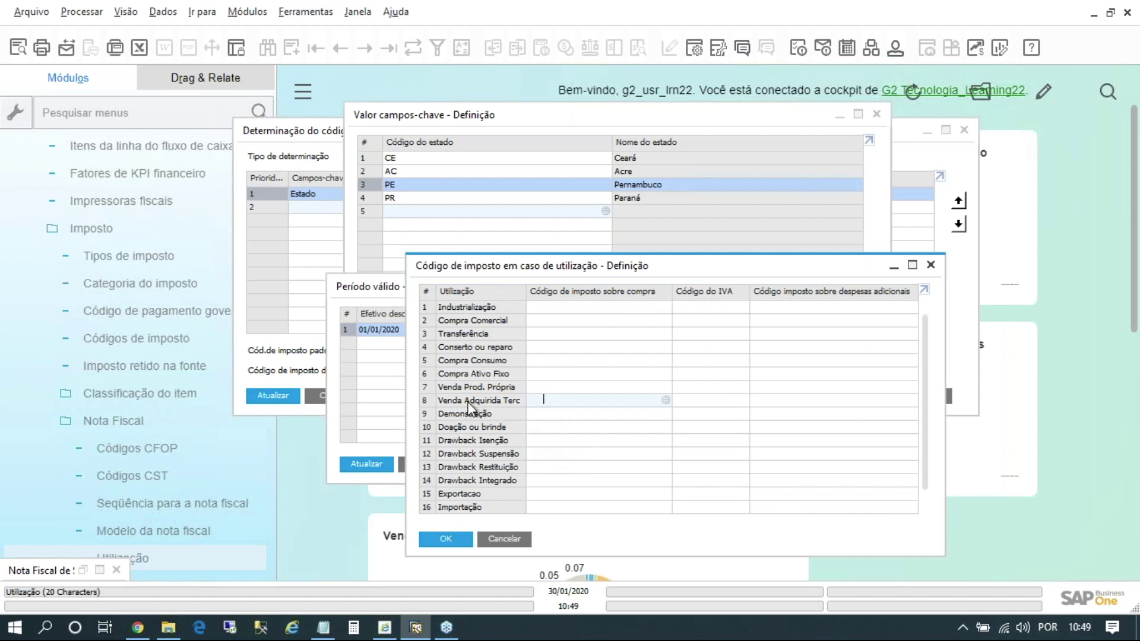
{"action": "left_click", "coordinate": [690, 400]}
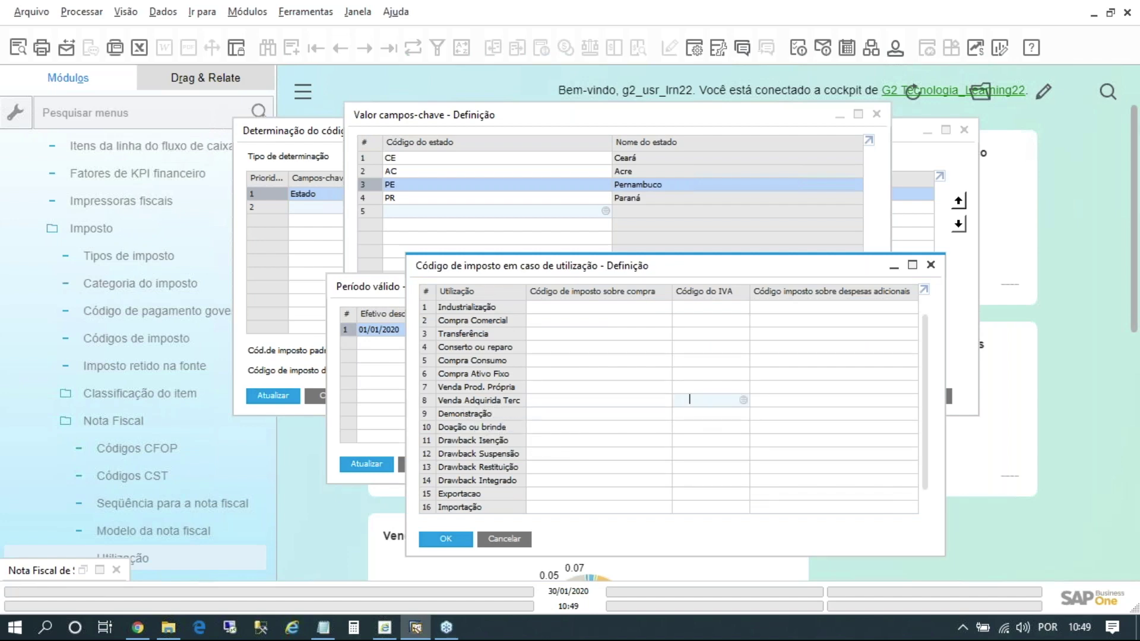
{"action": "type", "text": "5102"}
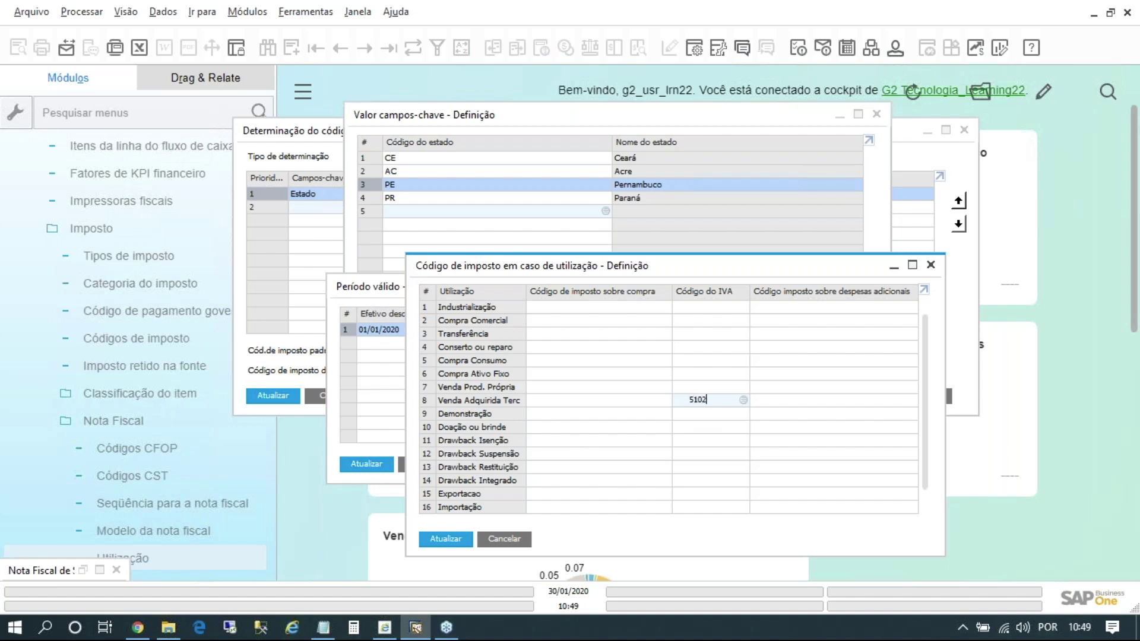
{"action": "key", "text": "Tab"}
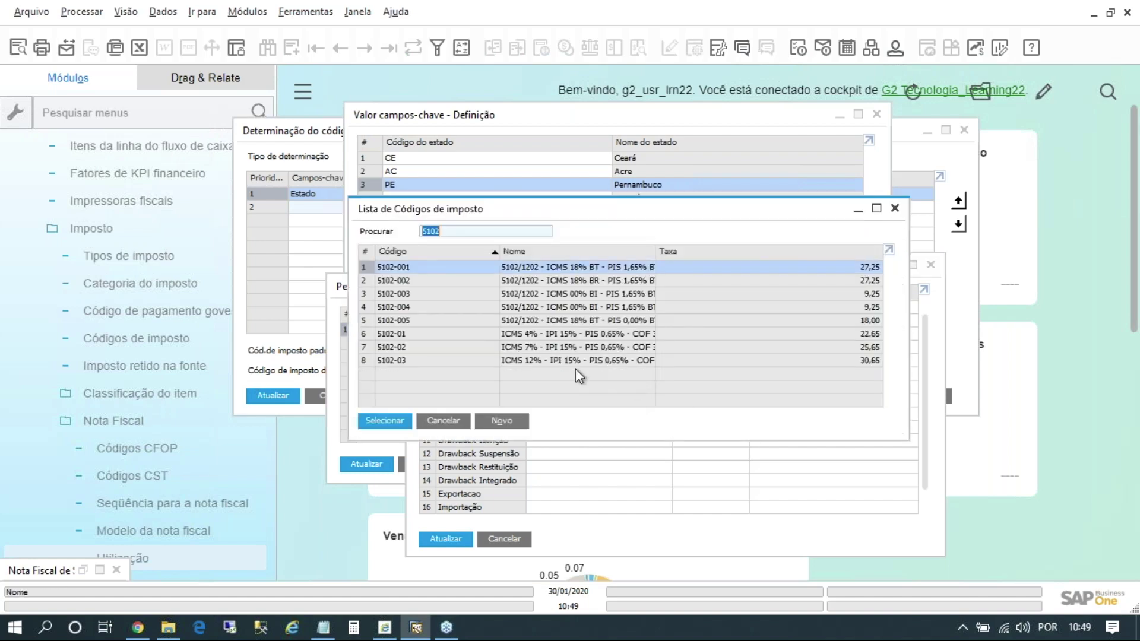
{"action": "left_click", "coordinate": [549, 346]}
{"action": "key", "text": "Return"}
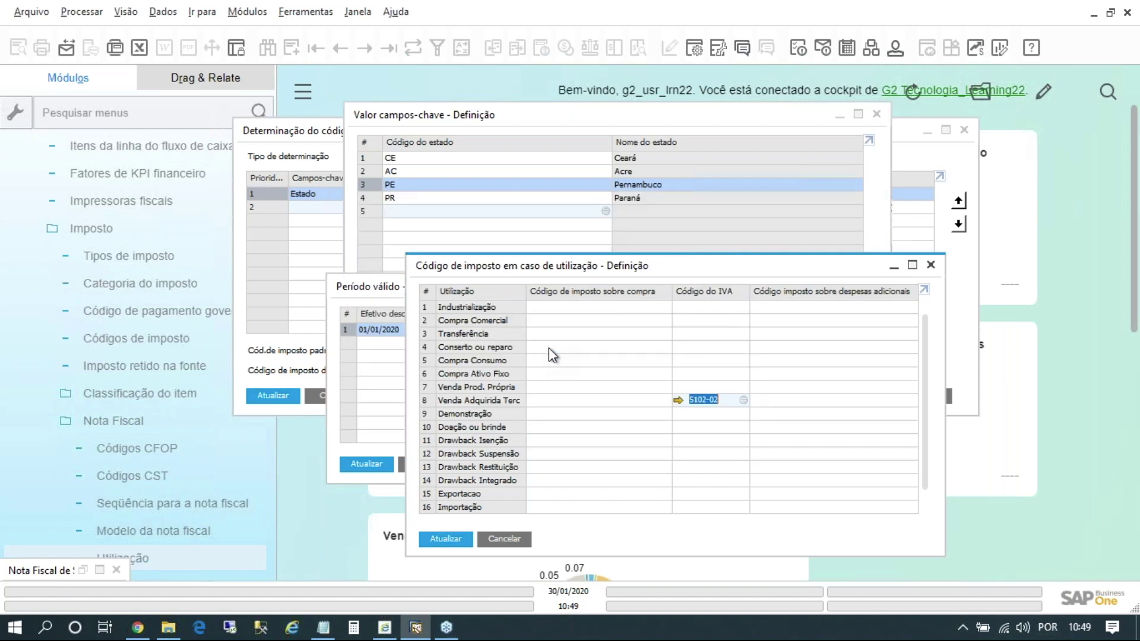
{"action": "left_click", "coordinate": [458, 534]}
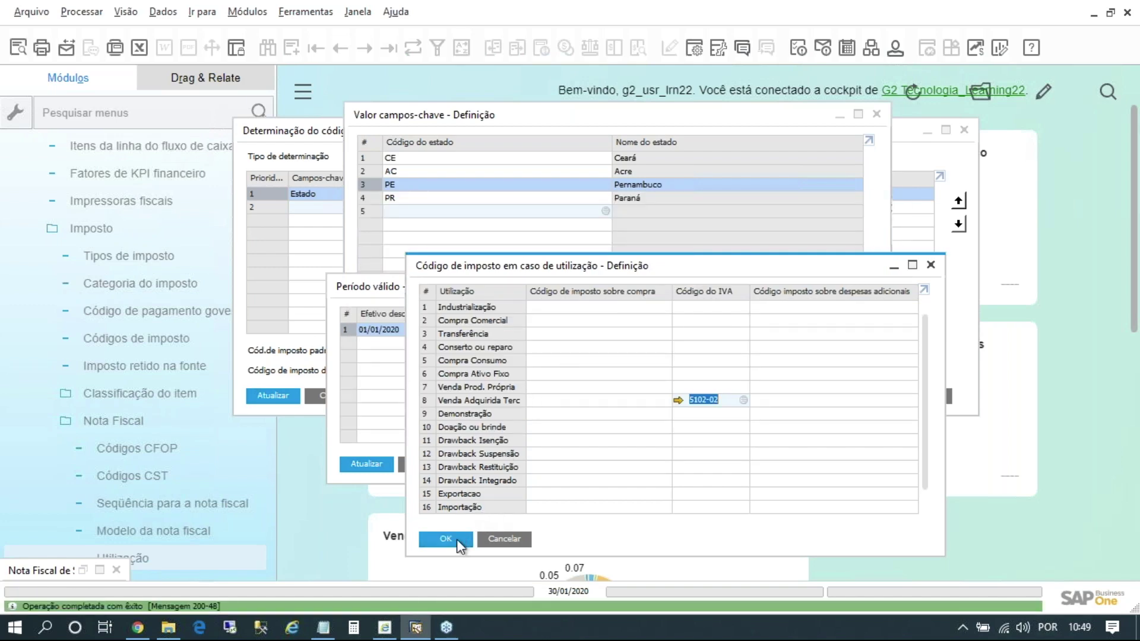
{"action": "left_click", "coordinate": [457, 539]}
{"action": "left_click", "coordinate": [374, 460]}
{"action": "left_click", "coordinate": [374, 465]}
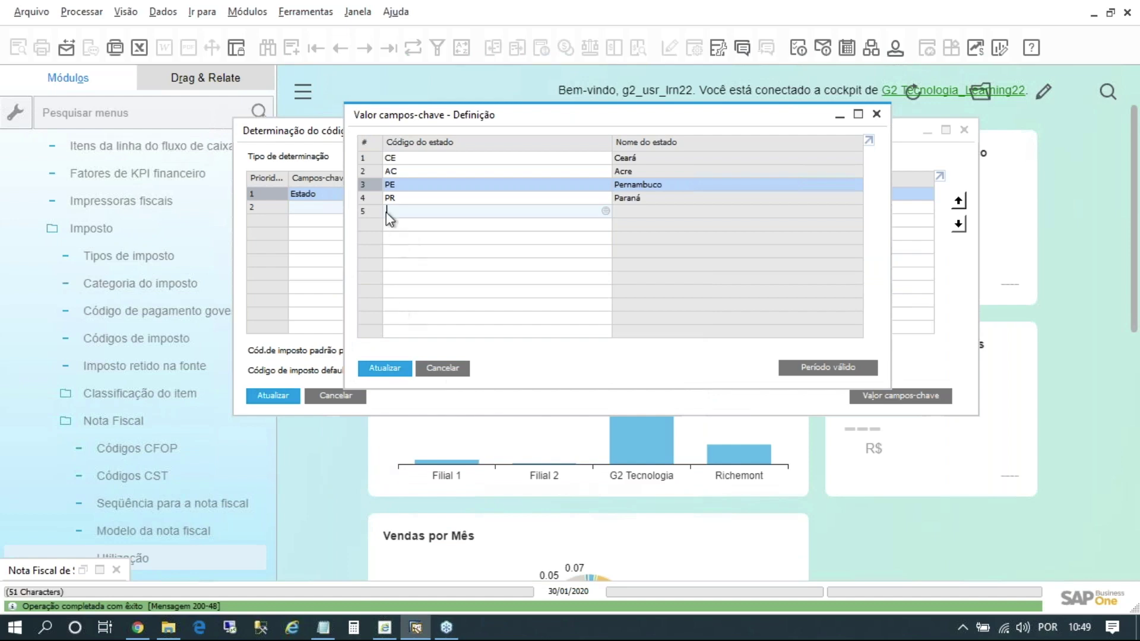
Enter a valid period for the state PR effective from 01/01/2020, leaving the end date empty.
{"action": "left_click", "coordinate": [363, 199]}
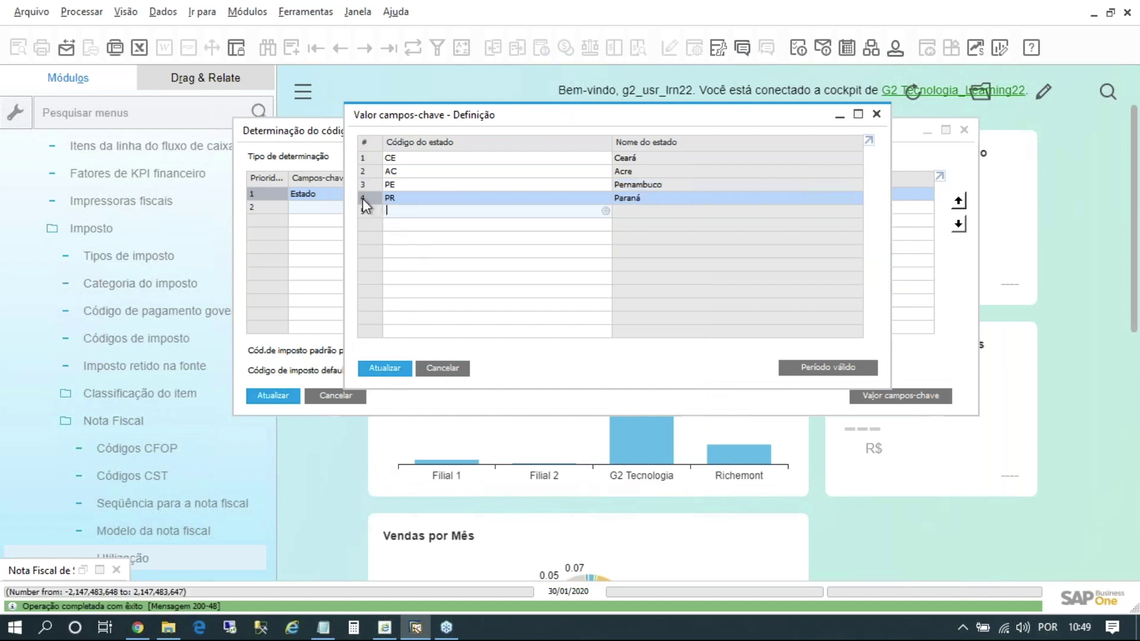
{"action": "double_click", "coordinate": [362, 199]}
{"action": "type", "text": "0101"}
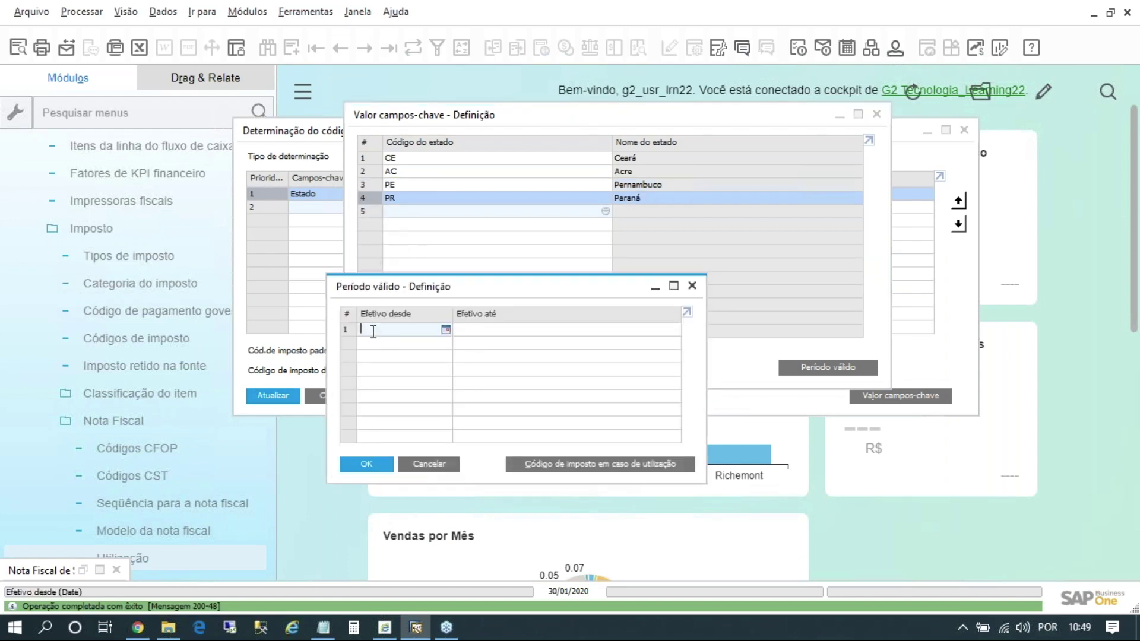
{"action": "key", "text": "Tab"}
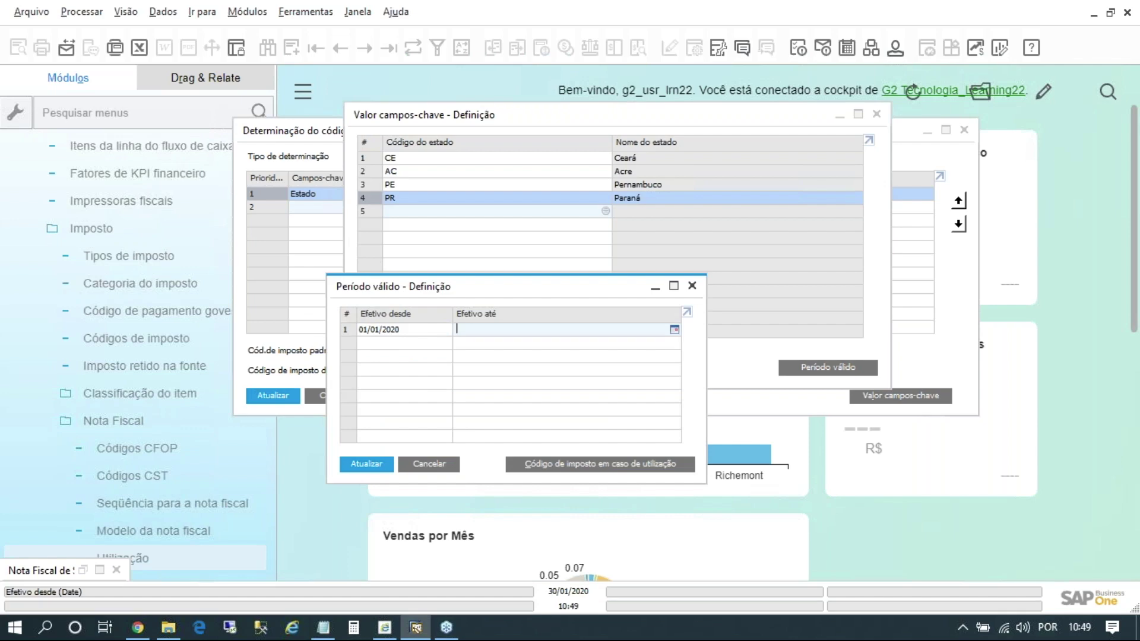
Assign tax code 5102-03 as the Código do IVA for usage Venda Adquirida Terc in Paraná's period, then save the valid period.
{"action": "double_click", "coordinate": [351, 333]}
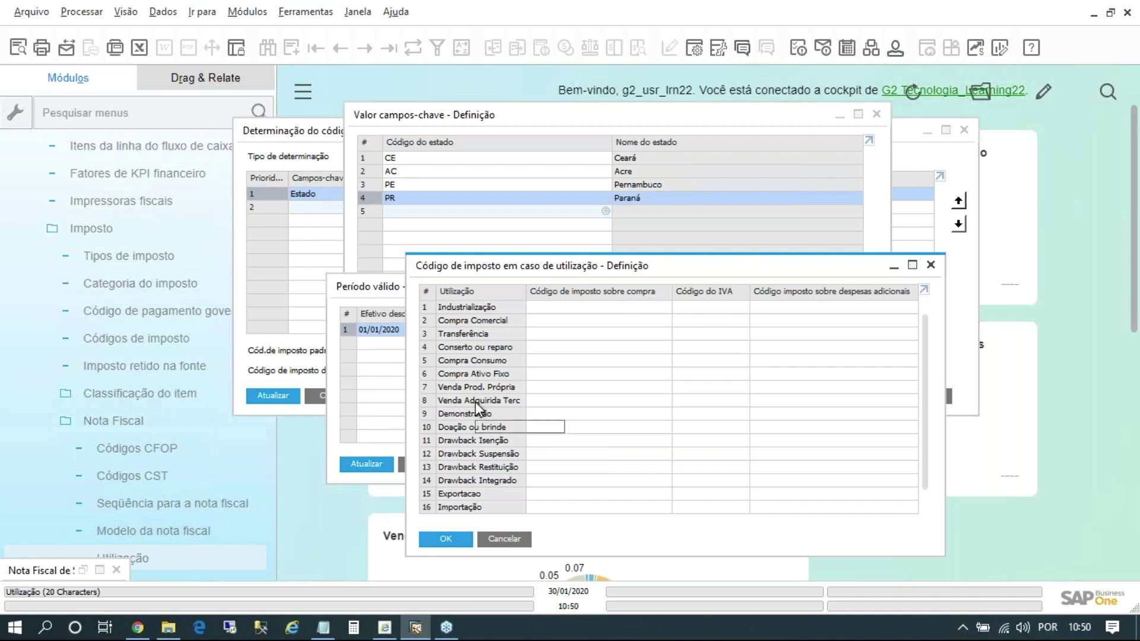
{"action": "left_click", "coordinate": [717, 402]}
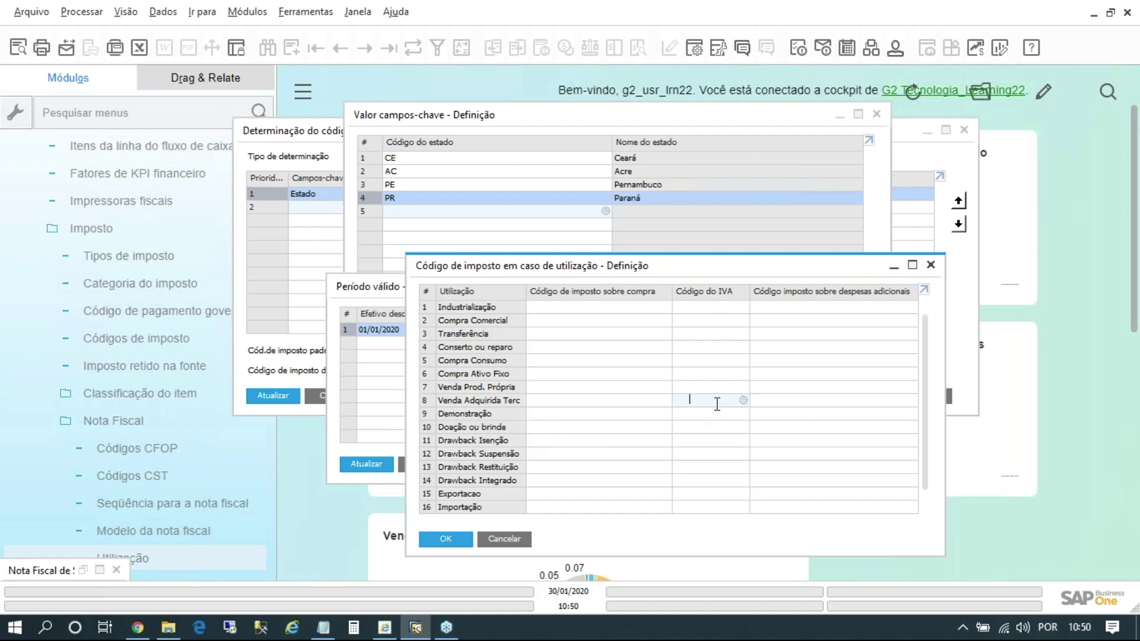
{"action": "type", "text": "5102"}
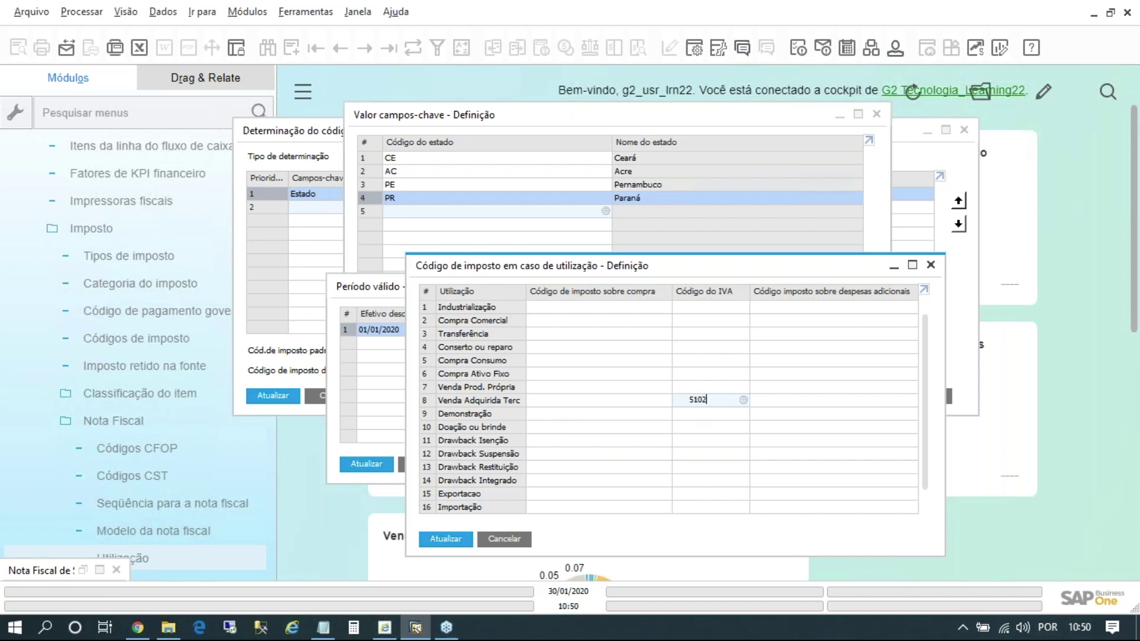
{"action": "key", "text": "Tab"}
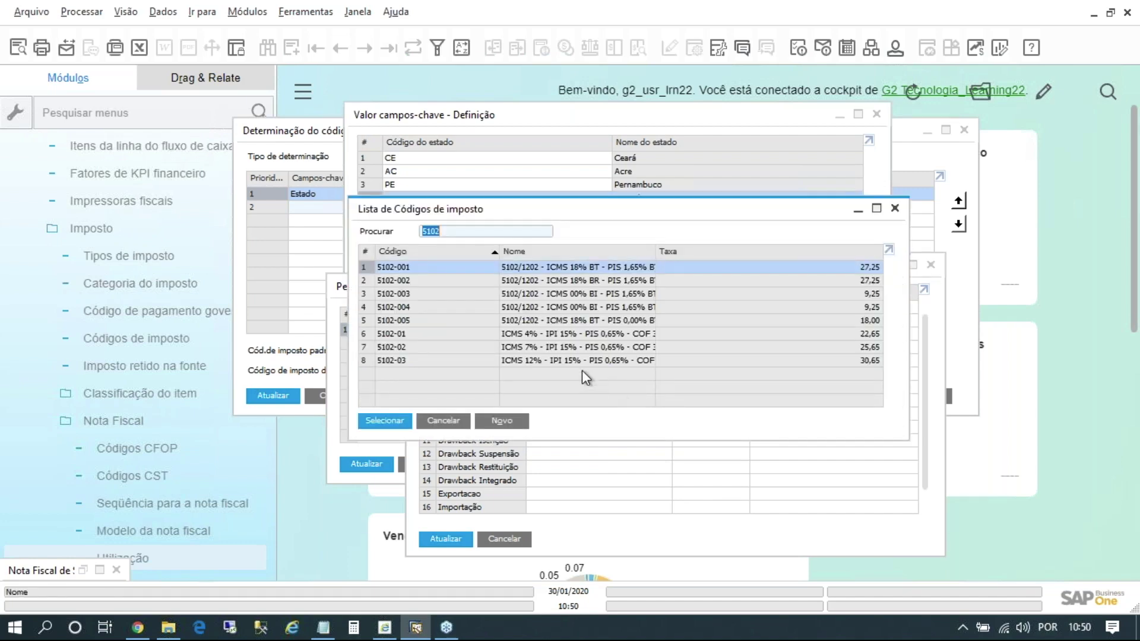
{"action": "left_click", "coordinate": [549, 361]}
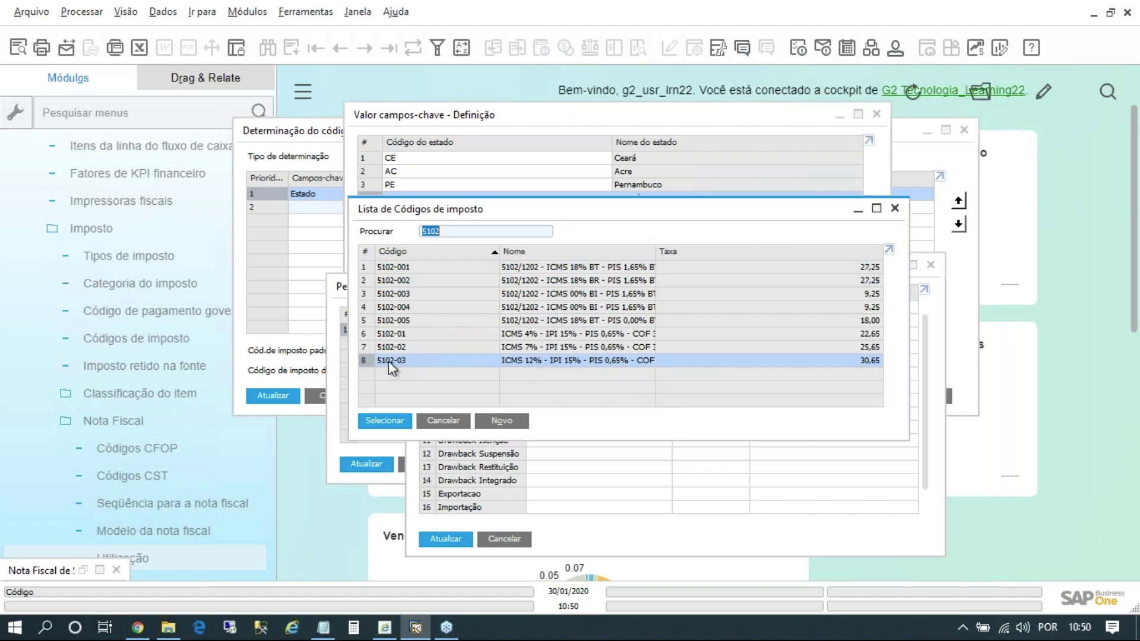
{"action": "double_click", "coordinate": [527, 362]}
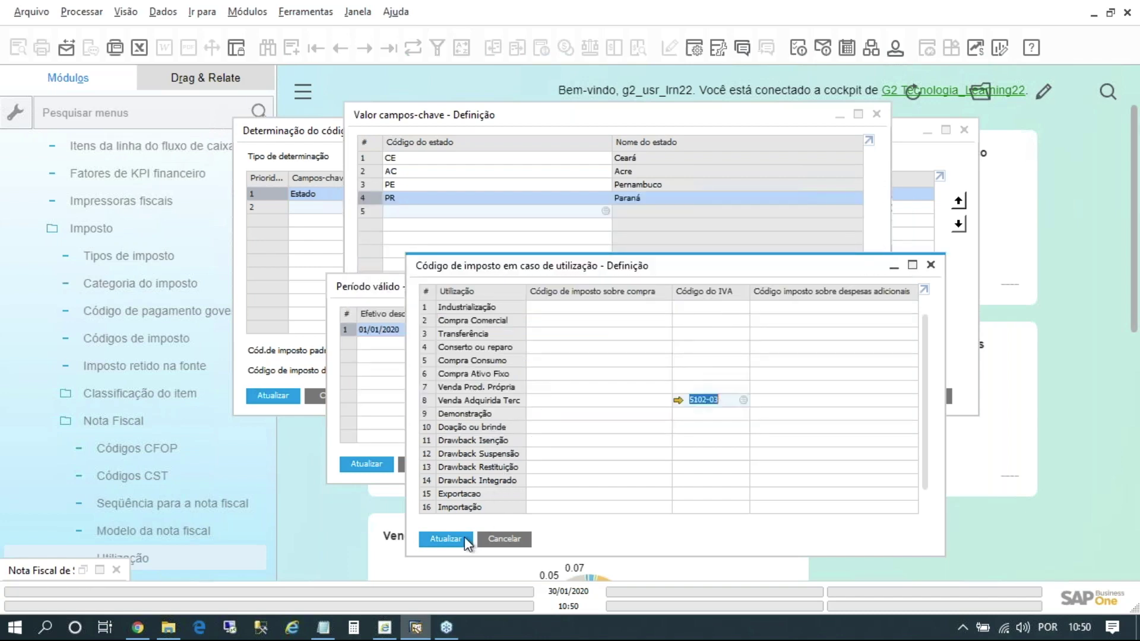
{"action": "left_click", "coordinate": [465, 537]}
{"action": "left_click", "coordinate": [464, 537]}
{"action": "left_click", "coordinate": [367, 464]}
{"action": "left_click", "coordinate": [366, 464]}
Save the state key field values and update the tax code determination for material items.
{"action": "left_click", "coordinate": [395, 370]}
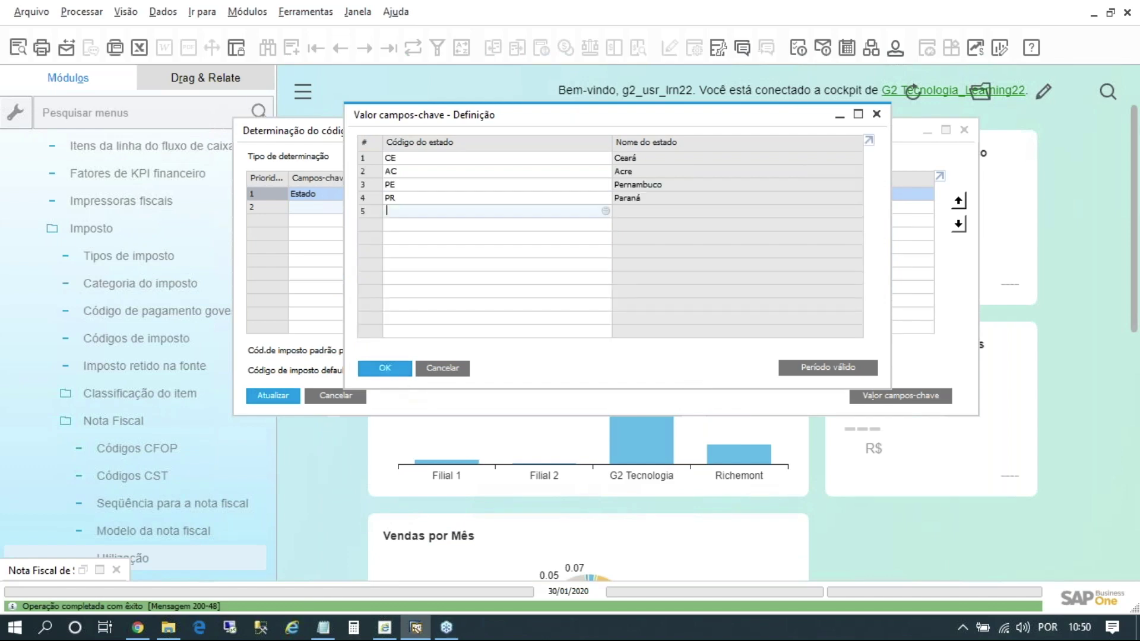
{"action": "left_click", "coordinate": [395, 371]}
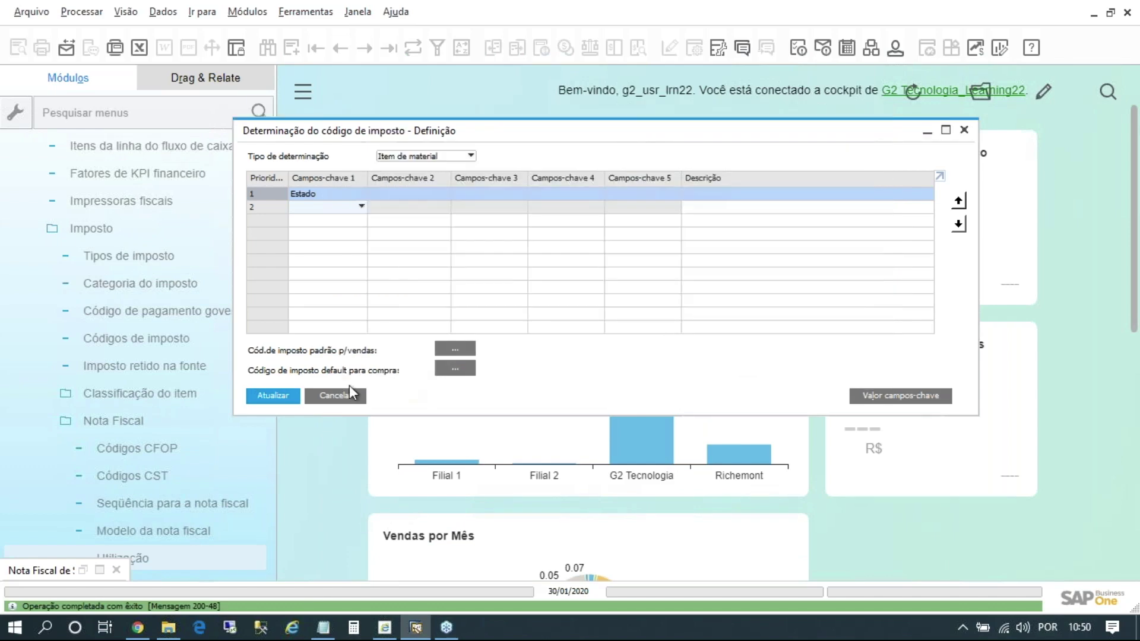
{"action": "left_click", "coordinate": [290, 398]}
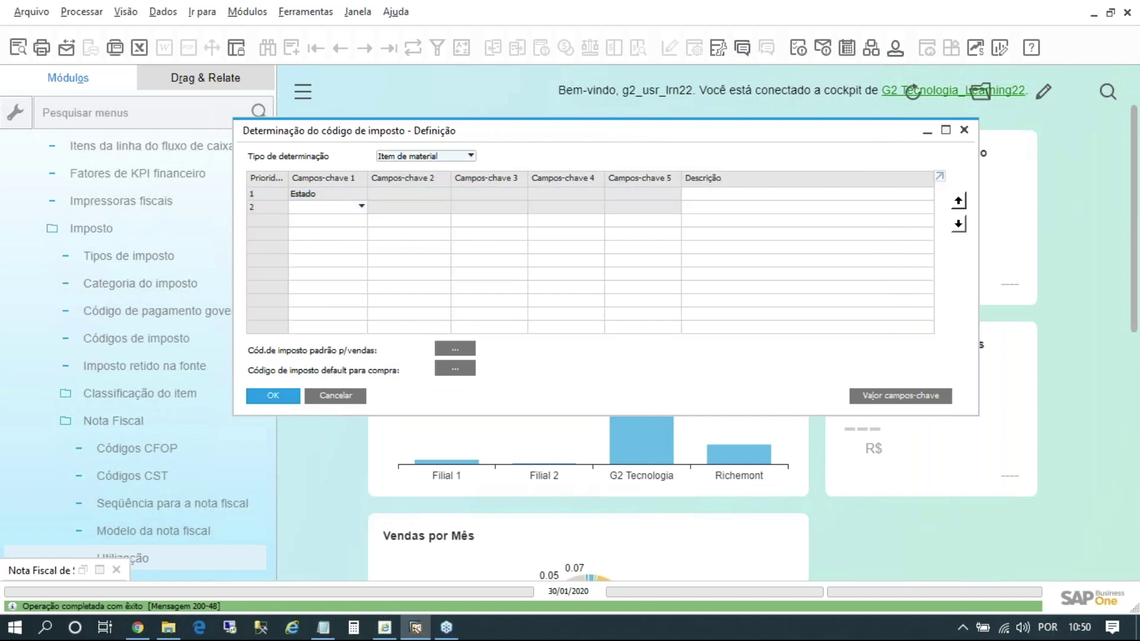
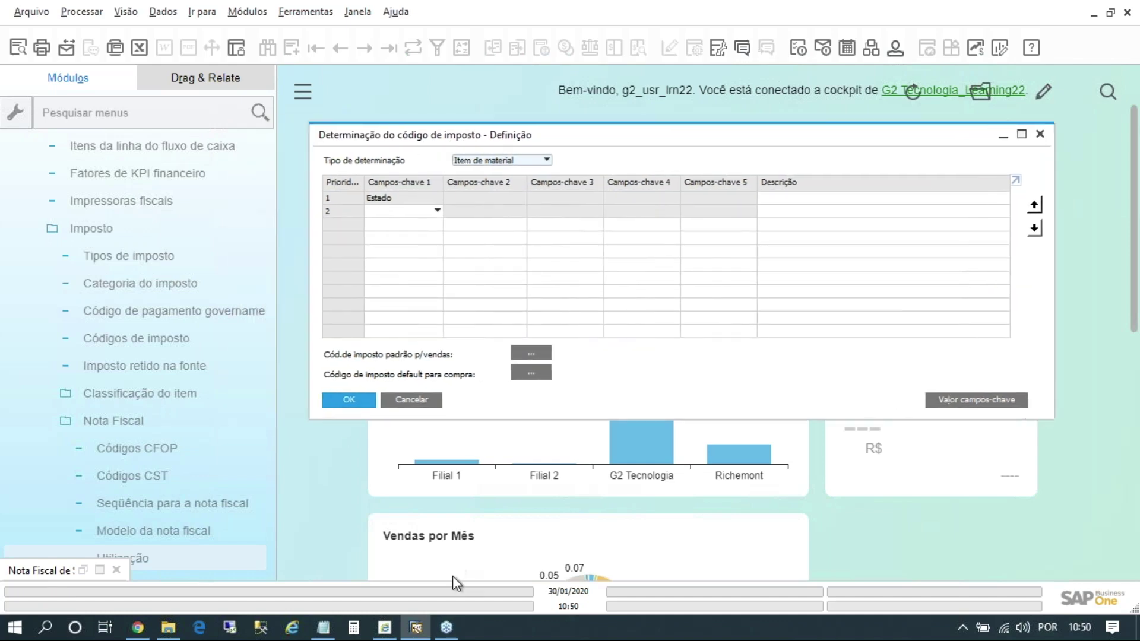
Switch to the PPT Inside B1 presentation in Google Slides and examine the Alíquotas de ICMS table on slide 12 in full screen.
{"action": "mouse_move", "coordinate": [140, 631]}
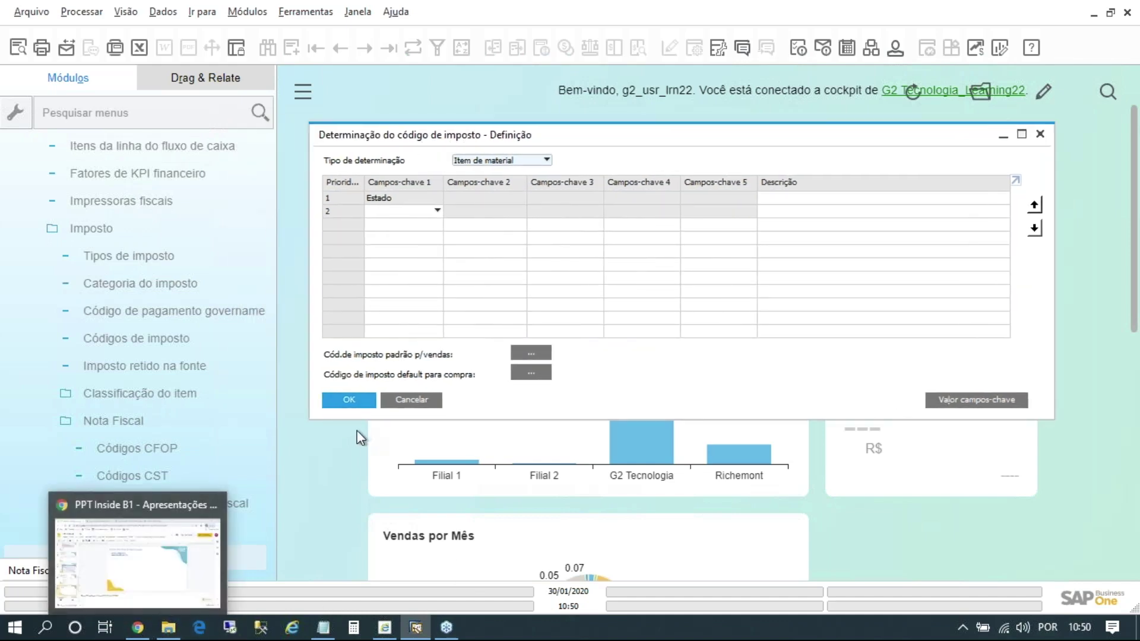
{"action": "left_click", "coordinate": [138, 559]}
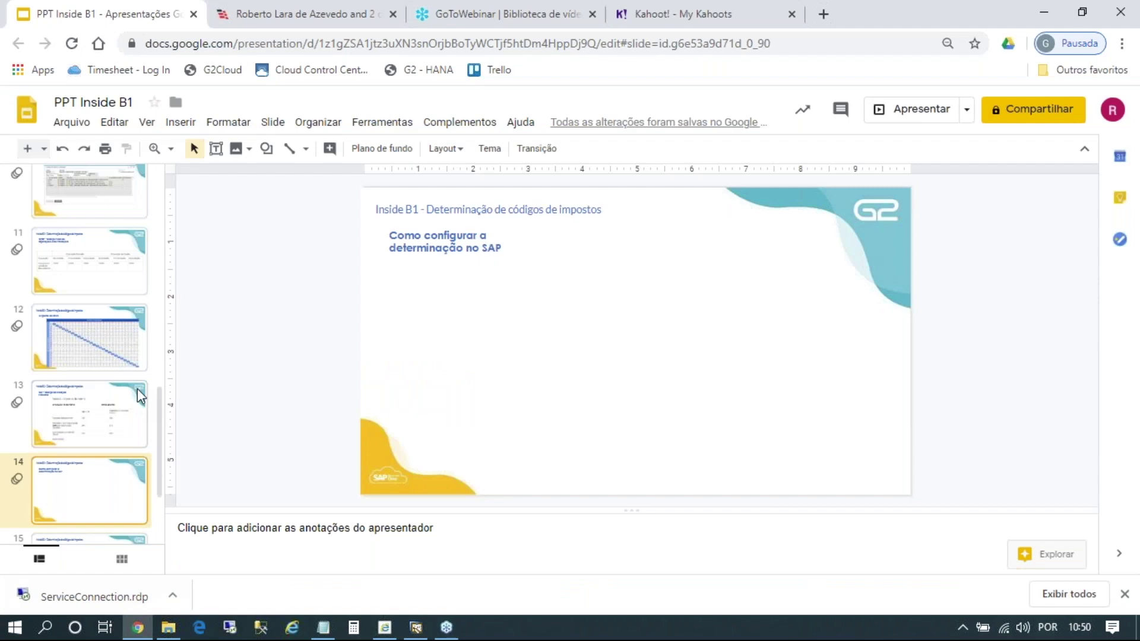
{"action": "key", "text": "Up"}
{"action": "key", "text": "Up"}
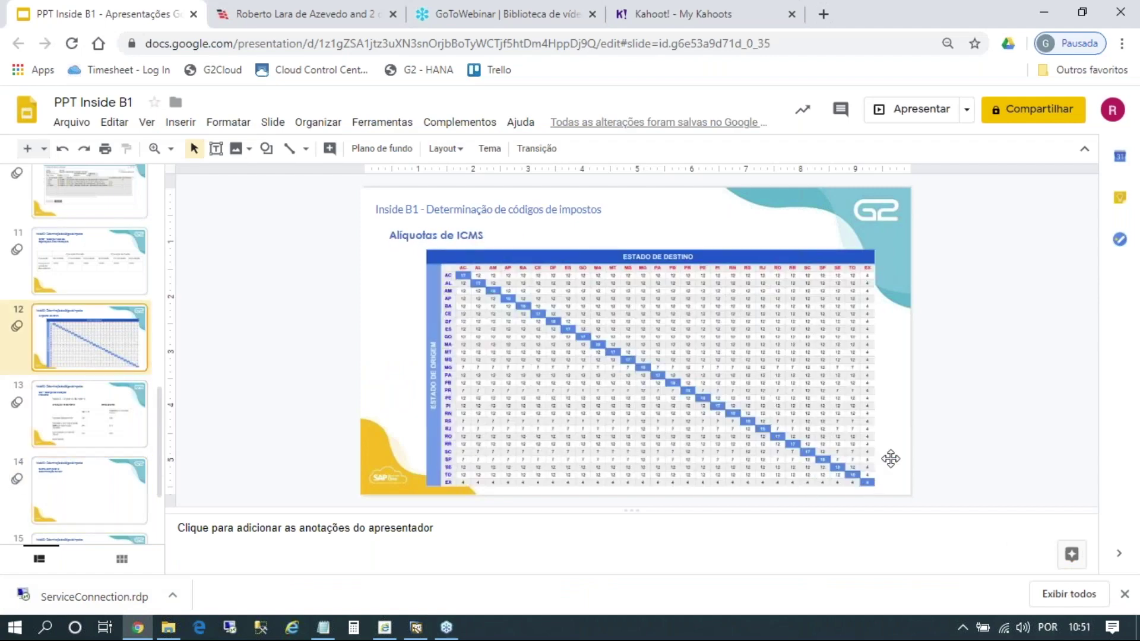
{"action": "left_click", "coordinate": [919, 110]}
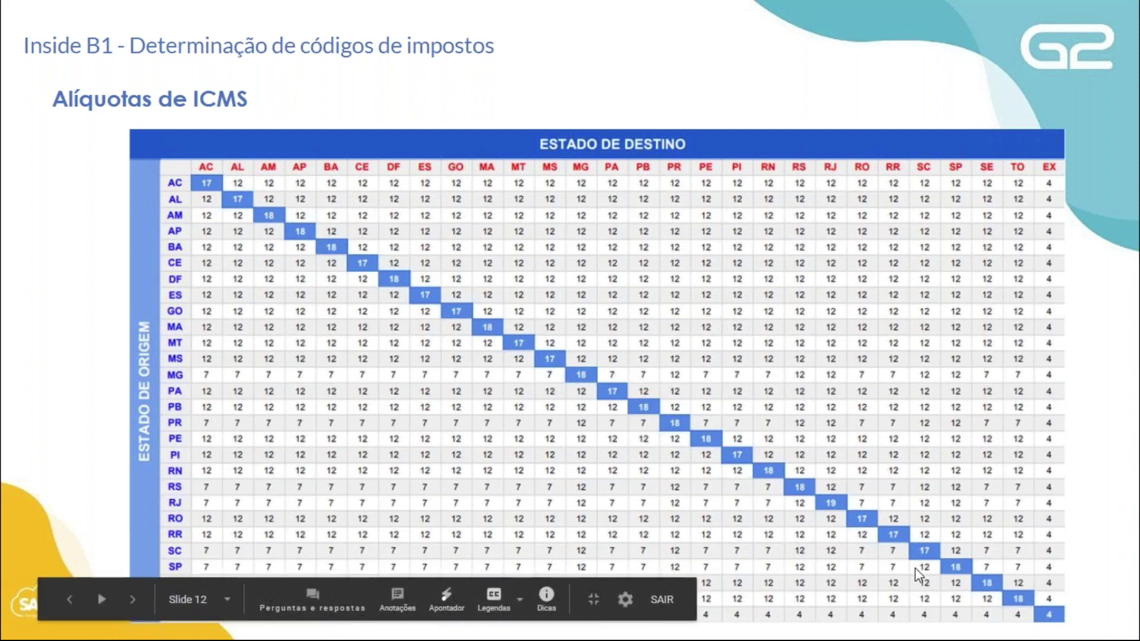
{"action": "key", "text": "Escape"}
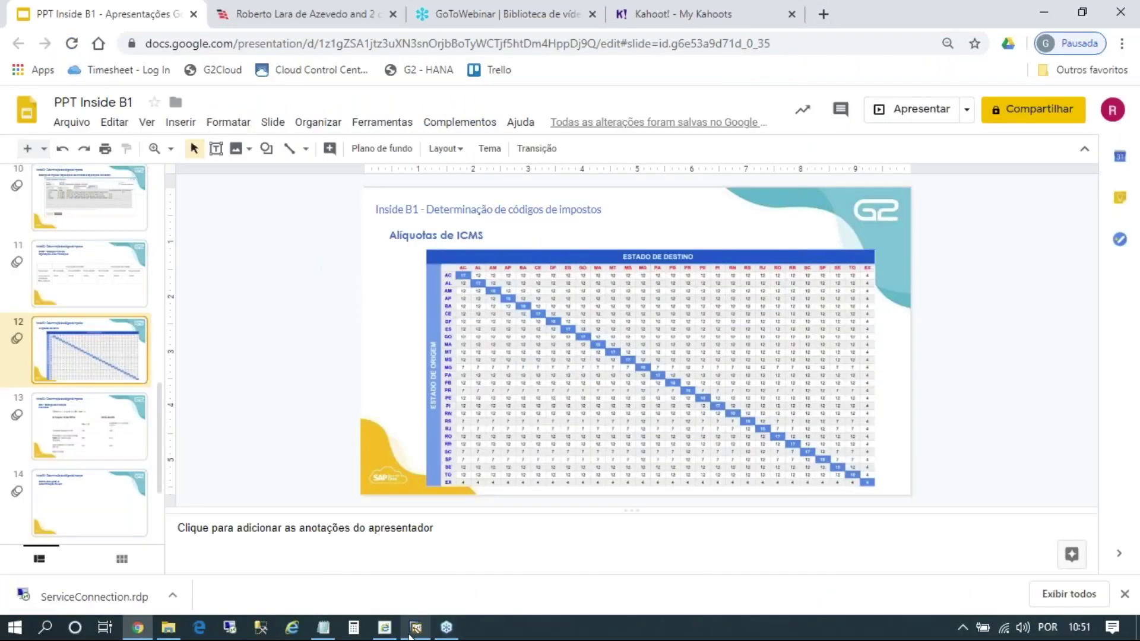
Switch back to SAP Business One and set the first key field of priority 2 to Grupo de estado.
{"action": "left_click", "coordinate": [414, 634]}
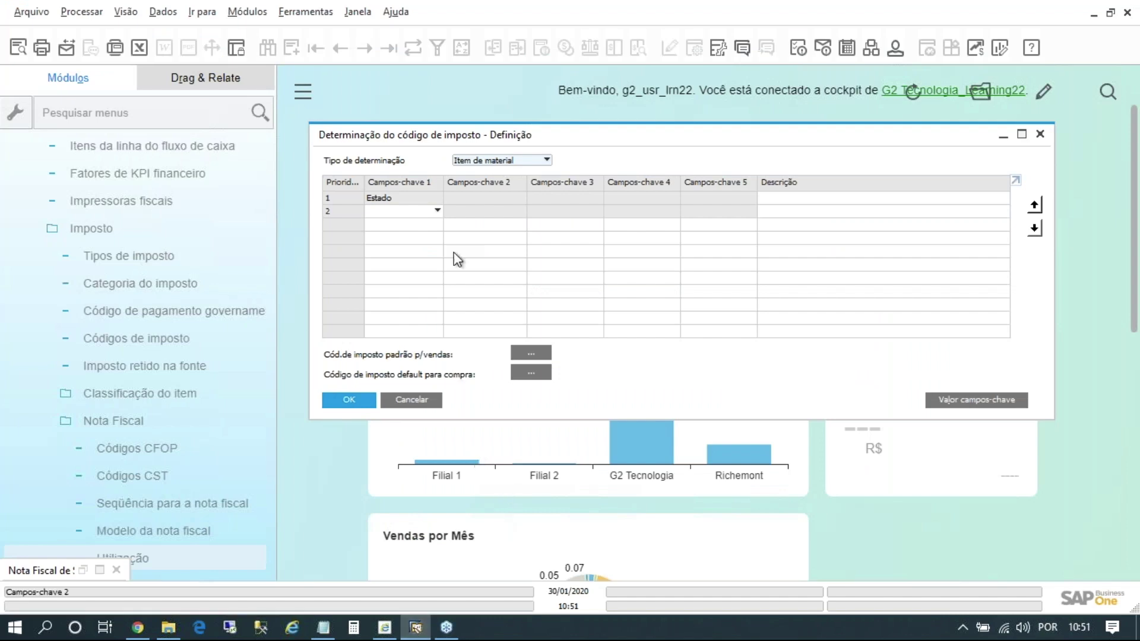
{"action": "left_click", "coordinate": [407, 213]}
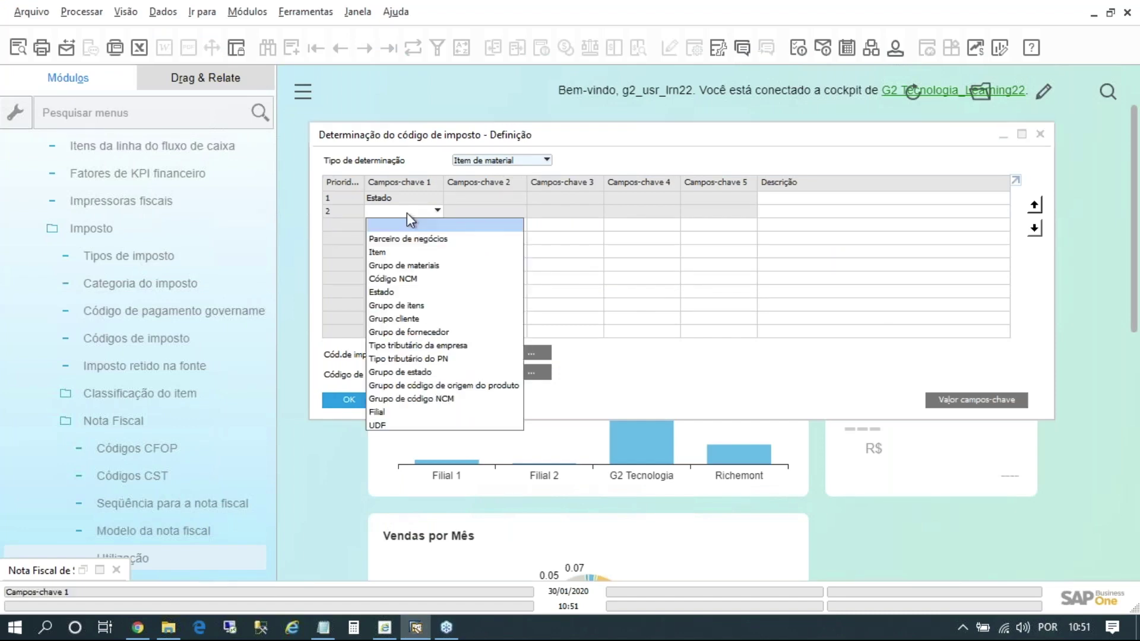
{"action": "left_click", "coordinate": [433, 373]}
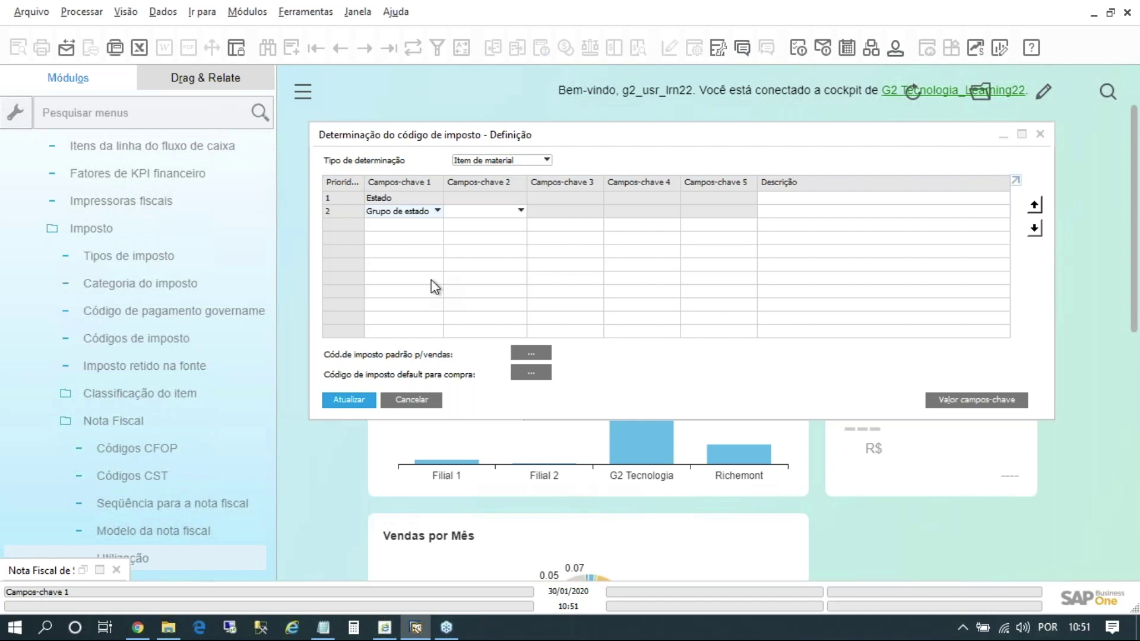
Open the customer's business partner record from the open Nota Fiscal de Saída and view the state in its Entrega address.
{"action": "left_click", "coordinate": [84, 567]}
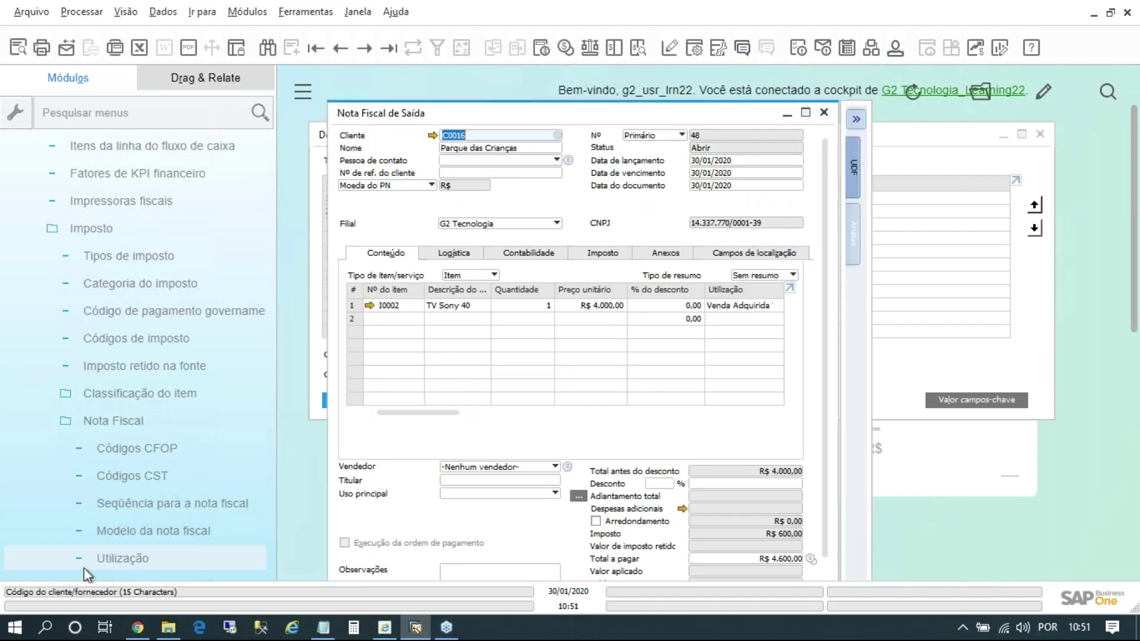
{"action": "left_click", "coordinate": [435, 137]}
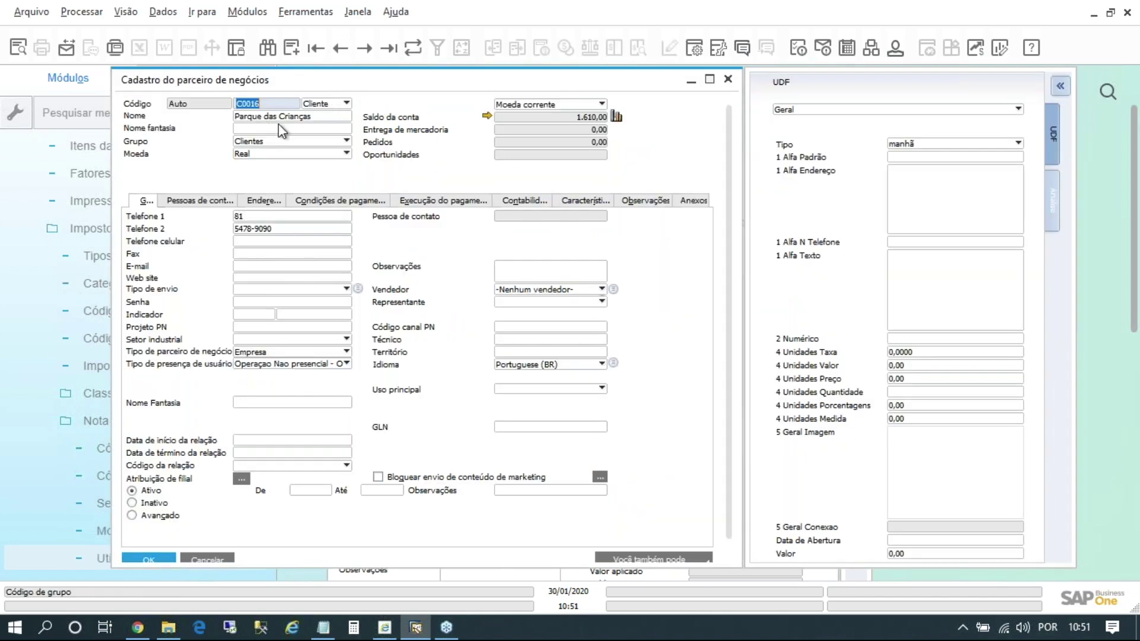
{"action": "left_click", "coordinate": [265, 201]}
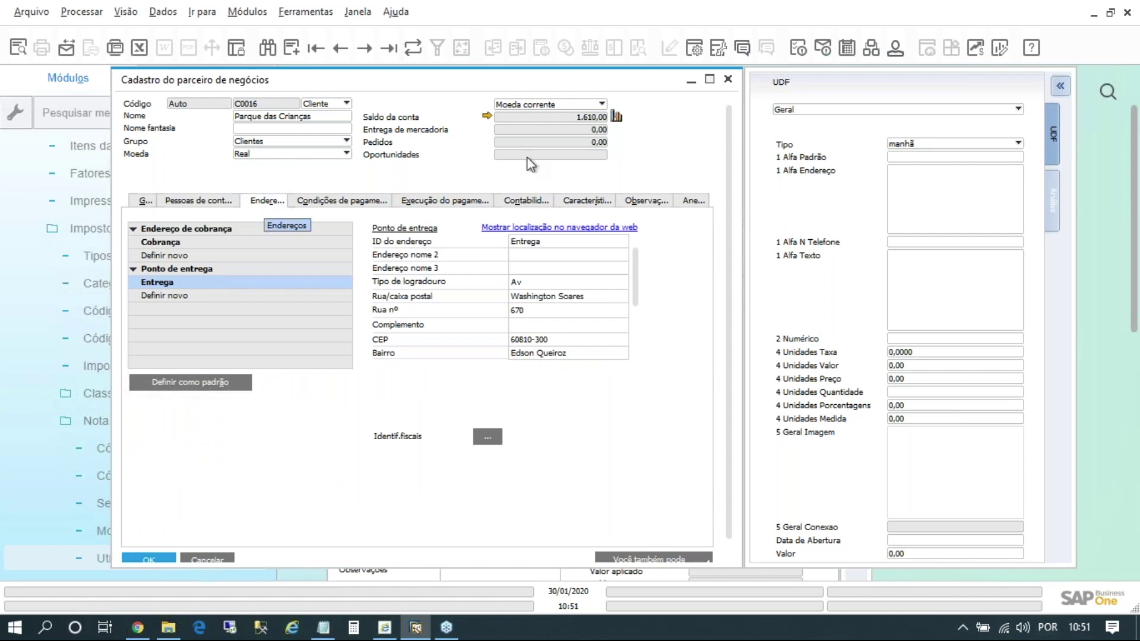
{"action": "left_click", "coordinate": [710, 81]}
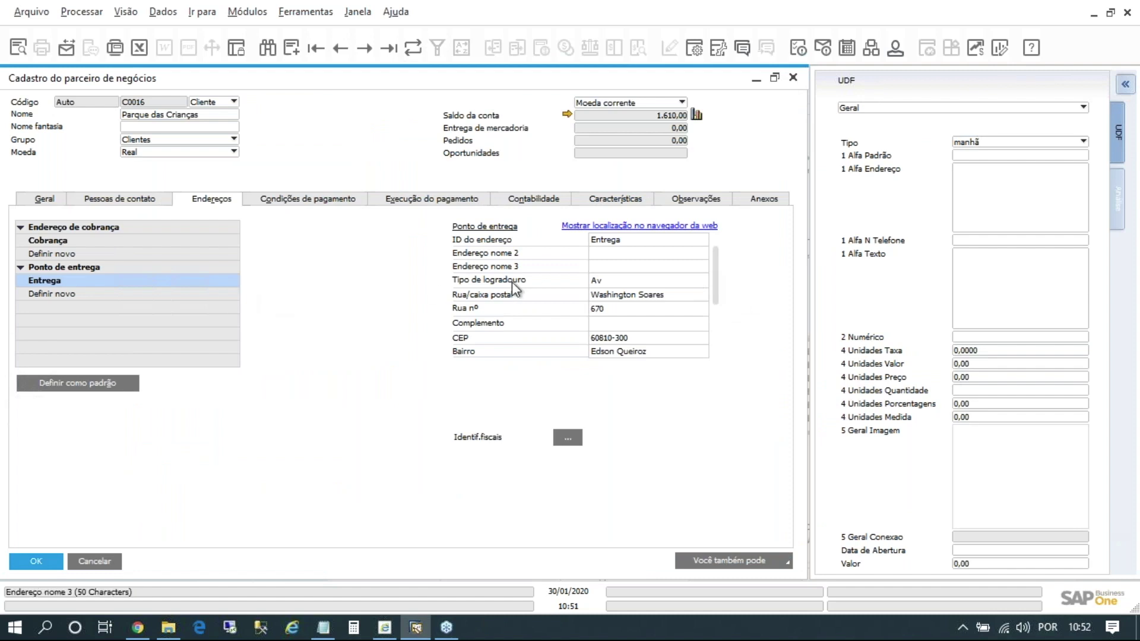
{"action": "scroll", "coordinate": [717, 279], "scroll_direction": "down", "scroll_amount": 2}
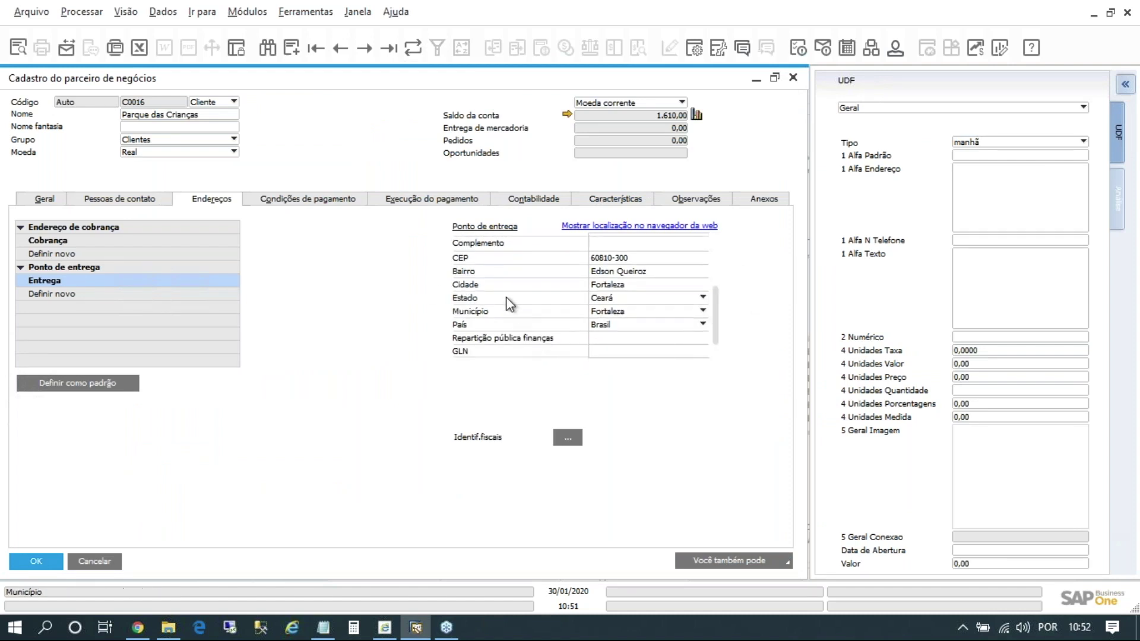
Open the state definitions through the Definir novo option of the delivery address's Estado field.
{"action": "left_click", "coordinate": [647, 297]}
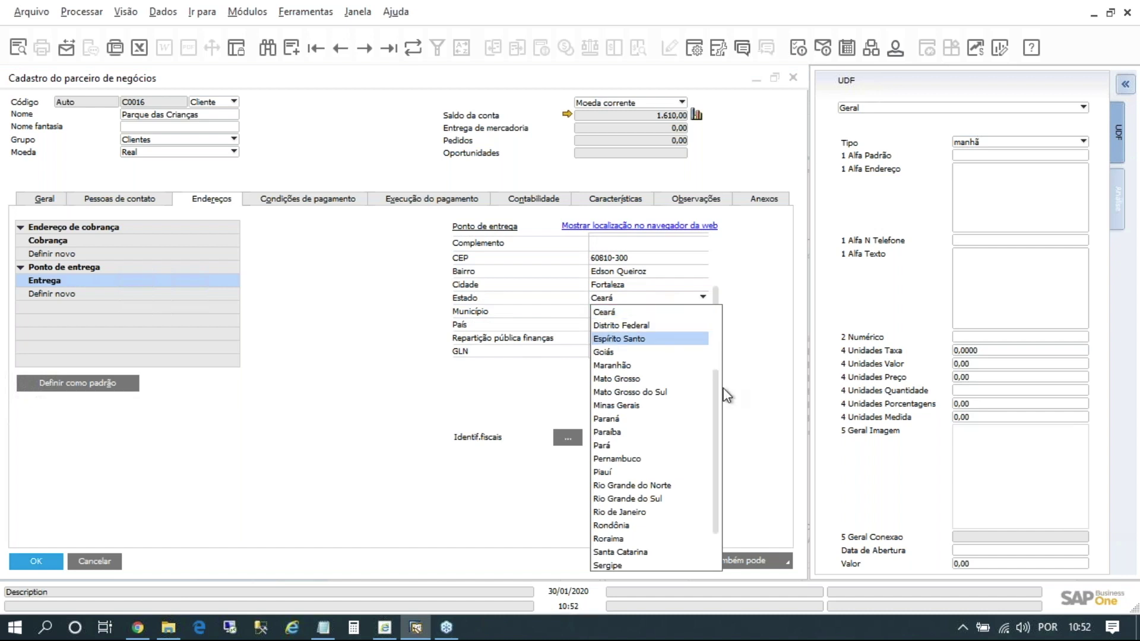
{"action": "scroll", "coordinate": [715, 494], "scroll_direction": "down", "scroll_amount": 1}
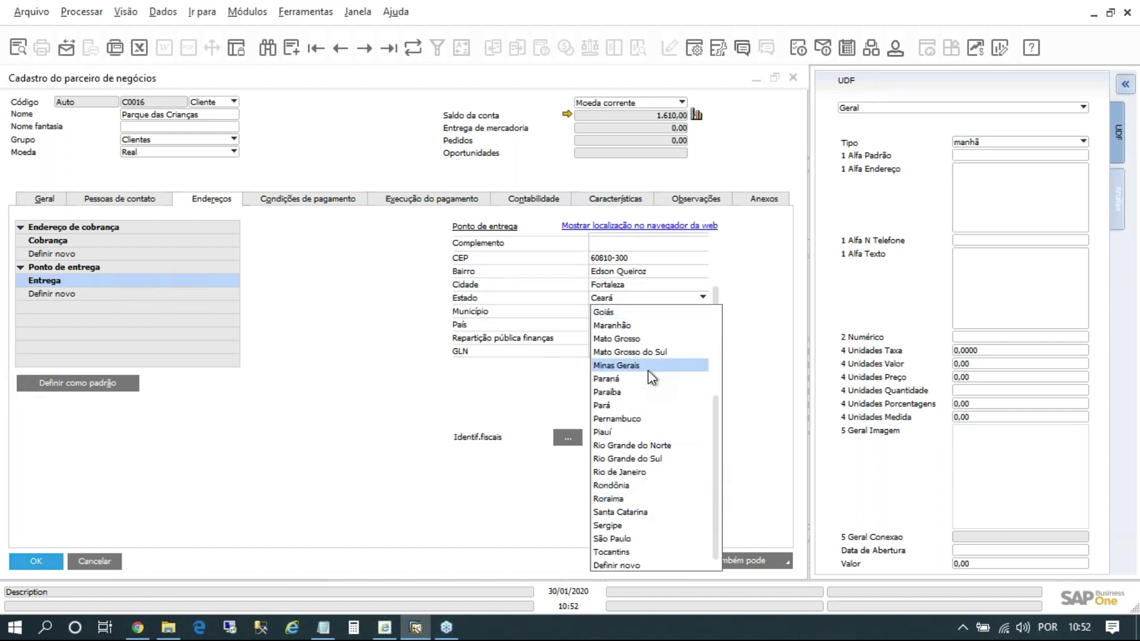
{"action": "left_click", "coordinate": [629, 565]}
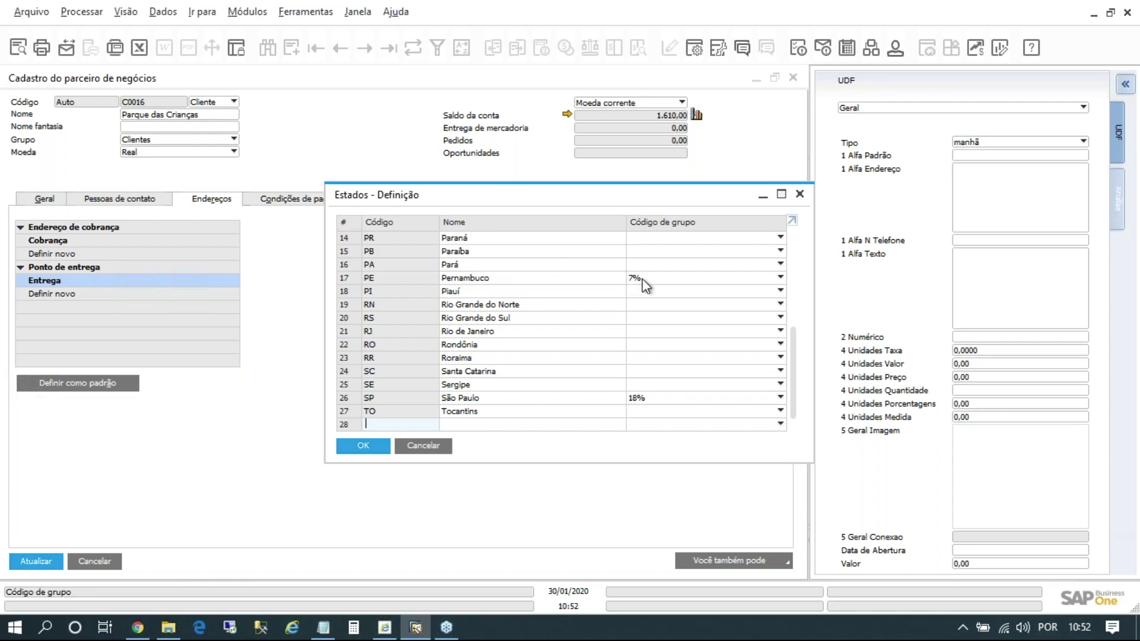
Assign the 7% group code to Alagoas and Amapá in the state definitions and save the changes.
{"action": "scroll", "coordinate": [643, 281], "scroll_direction": "up", "scroll_amount": 4}
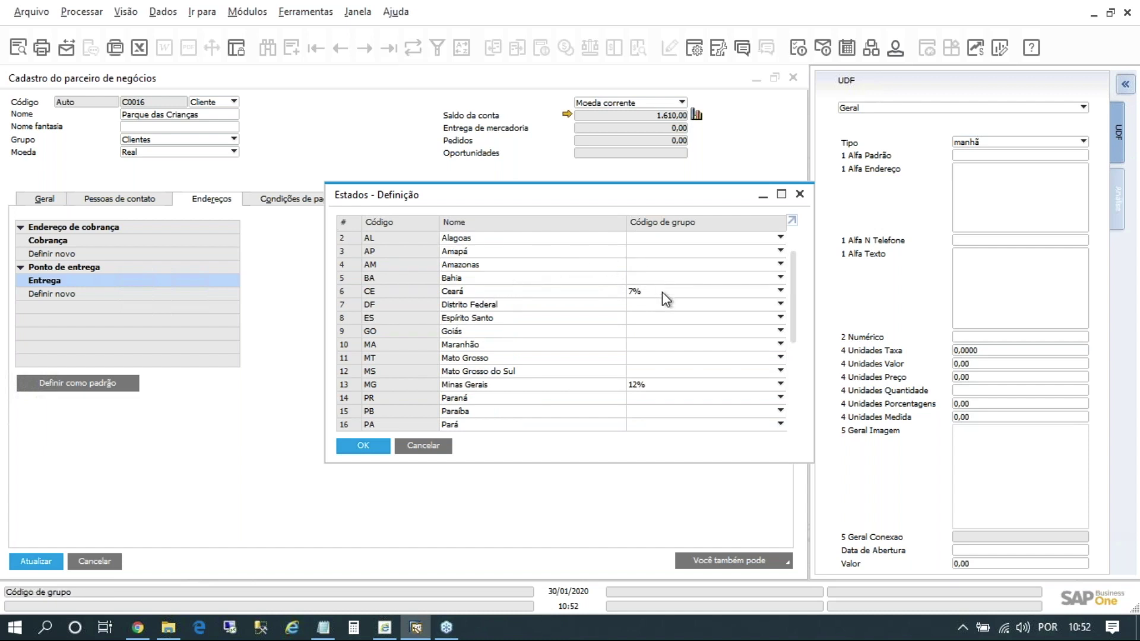
{"action": "left_click", "coordinate": [687, 240]}
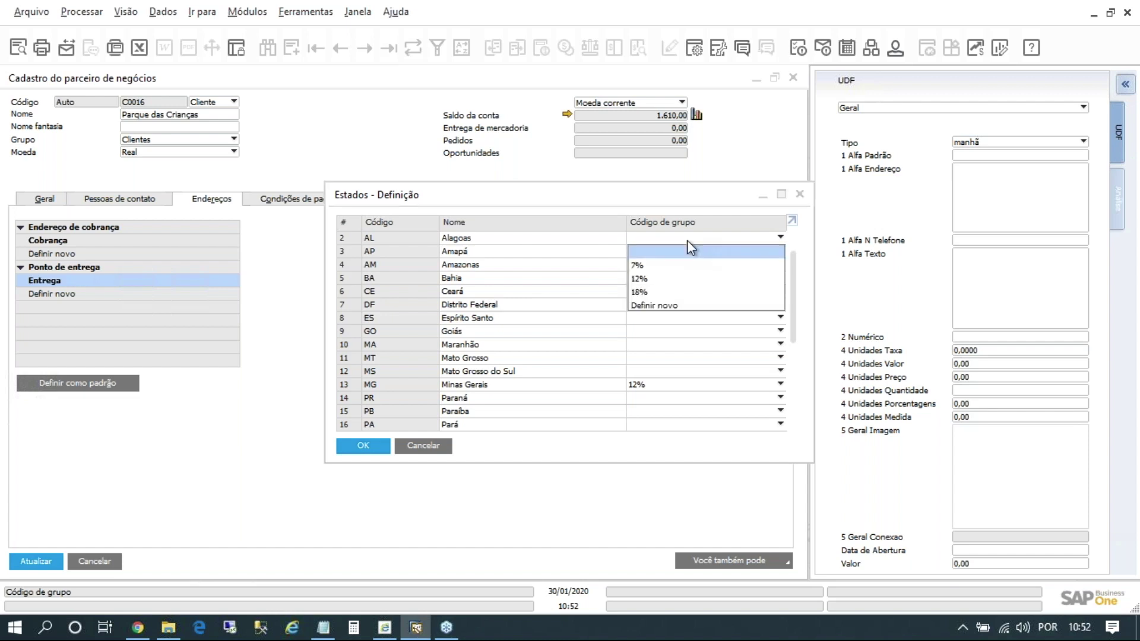
{"action": "left_click", "coordinate": [666, 264]}
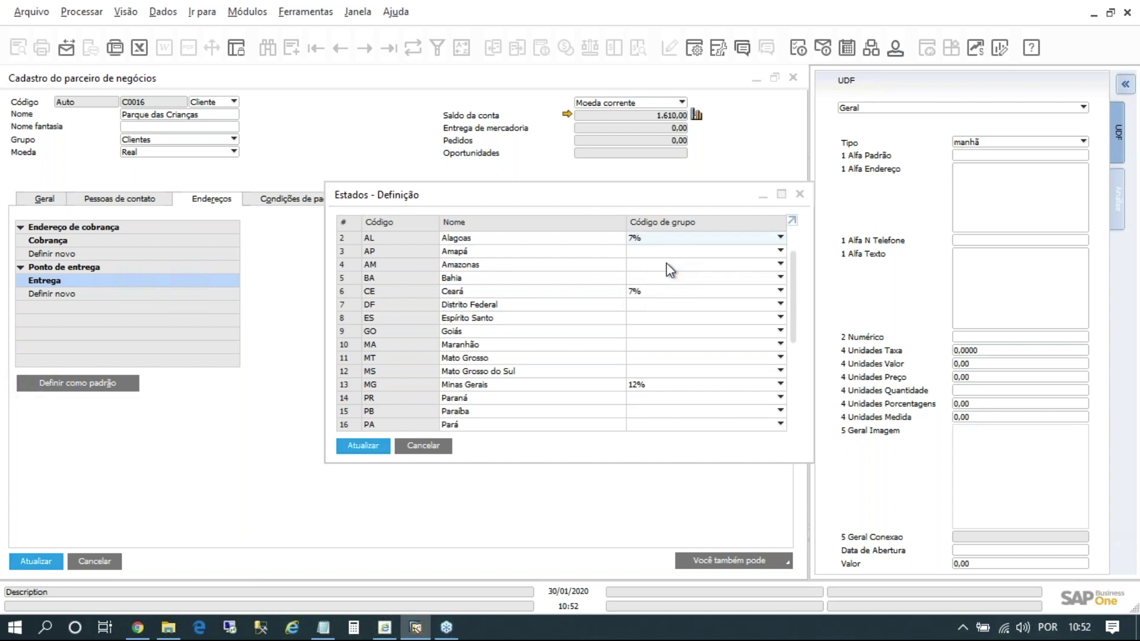
{"action": "left_click", "coordinate": [675, 251]}
{"action": "left_click", "coordinate": [663, 279]}
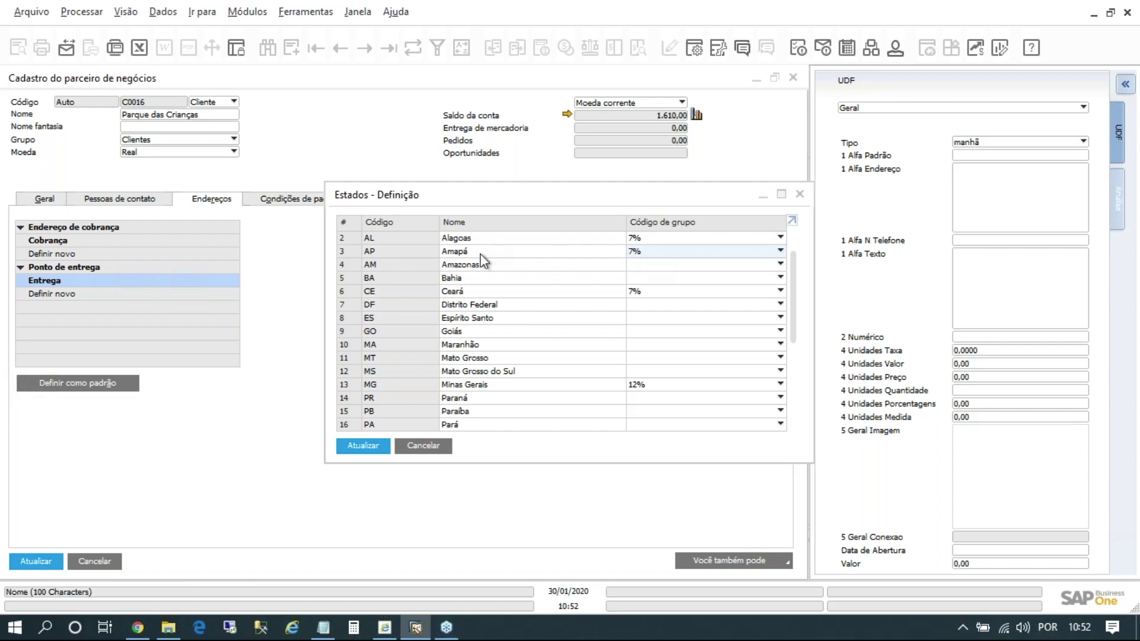
{"action": "left_click", "coordinate": [368, 445]}
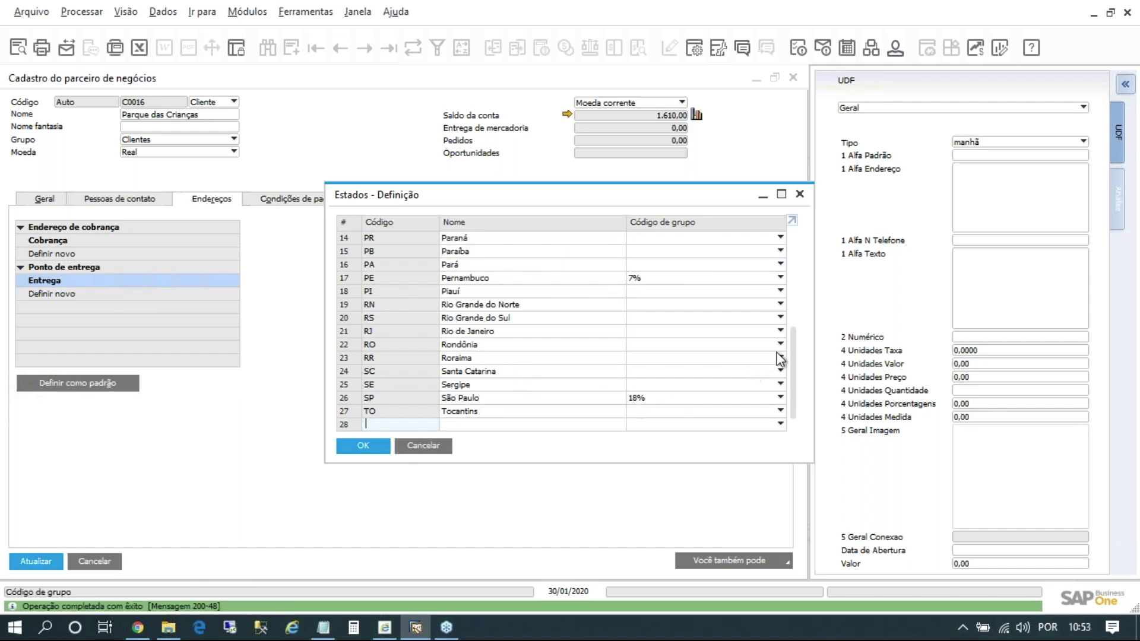
Define a new state group named 4% from Acre's group code options and save the group list.
{"action": "left_click_drag", "start_coordinate": [793, 361], "coordinate": [783, 236]}
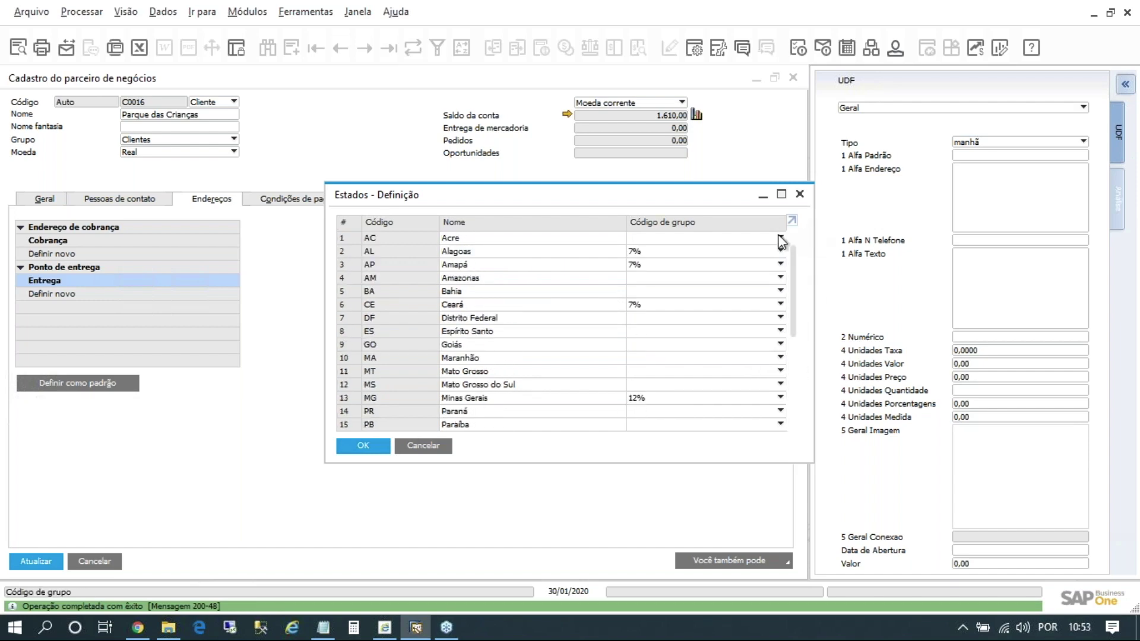
{"action": "scroll", "coordinate": [734, 284], "scroll_direction": "down", "scroll_amount": 3}
{"action": "scroll", "coordinate": [733, 284], "scroll_direction": "down", "scroll_amount": 2}
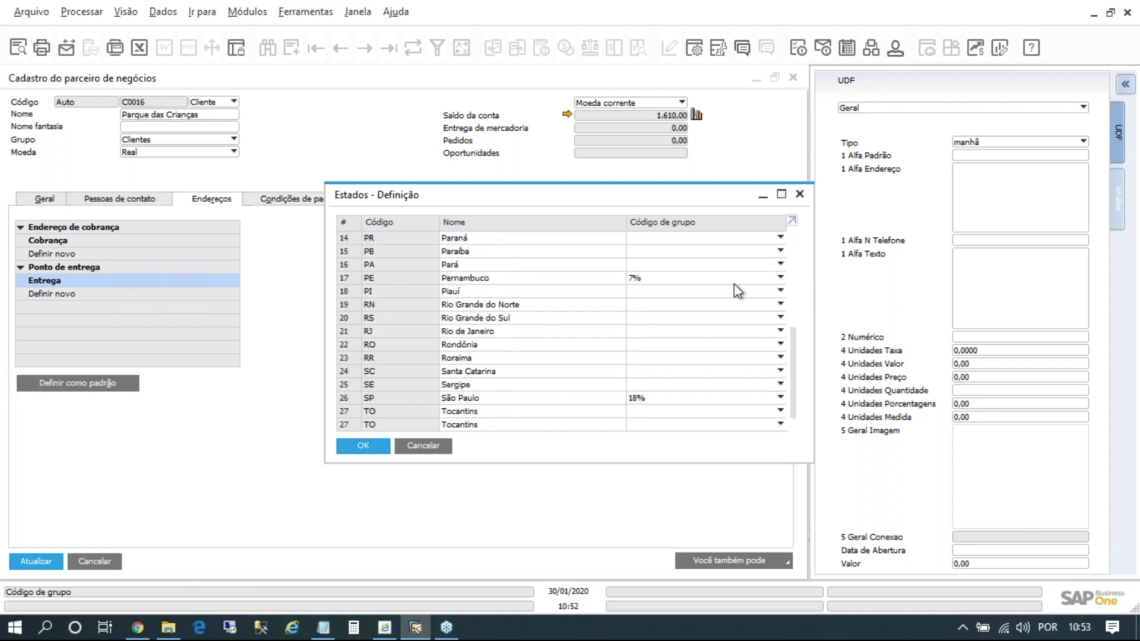
{"action": "scroll", "coordinate": [705, 336], "scroll_direction": "up", "scroll_amount": 2}
{"action": "scroll", "coordinate": [708, 341], "scroll_direction": "up", "scroll_amount": 3}
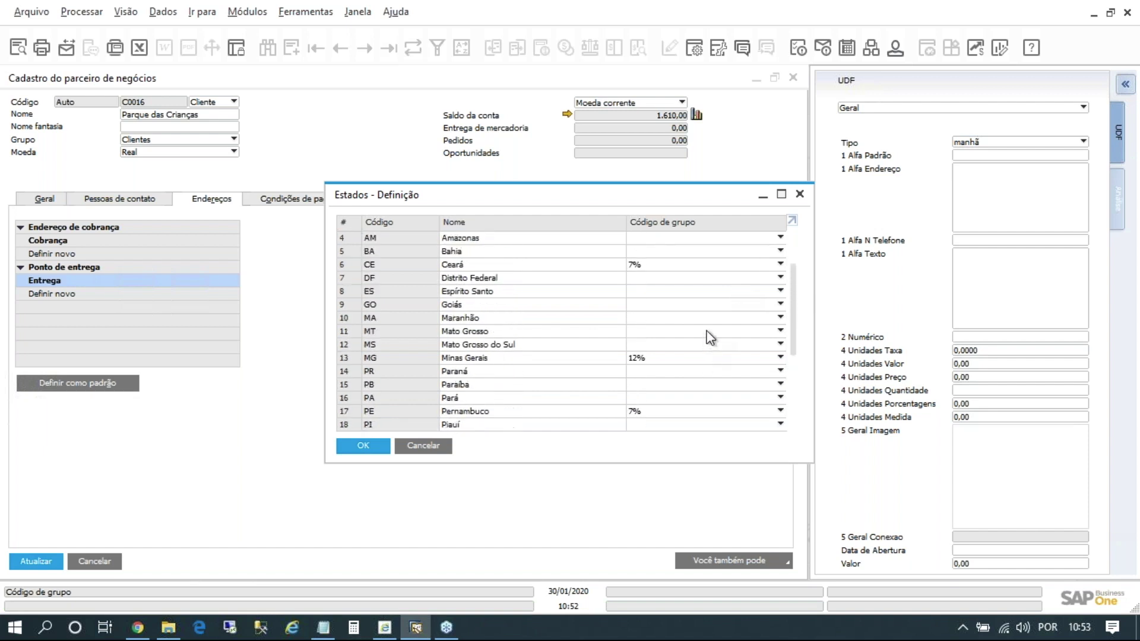
{"action": "left_click", "coordinate": [707, 236]}
{"action": "left_click", "coordinate": [690, 240]}
{"action": "left_click", "coordinate": [690, 237]}
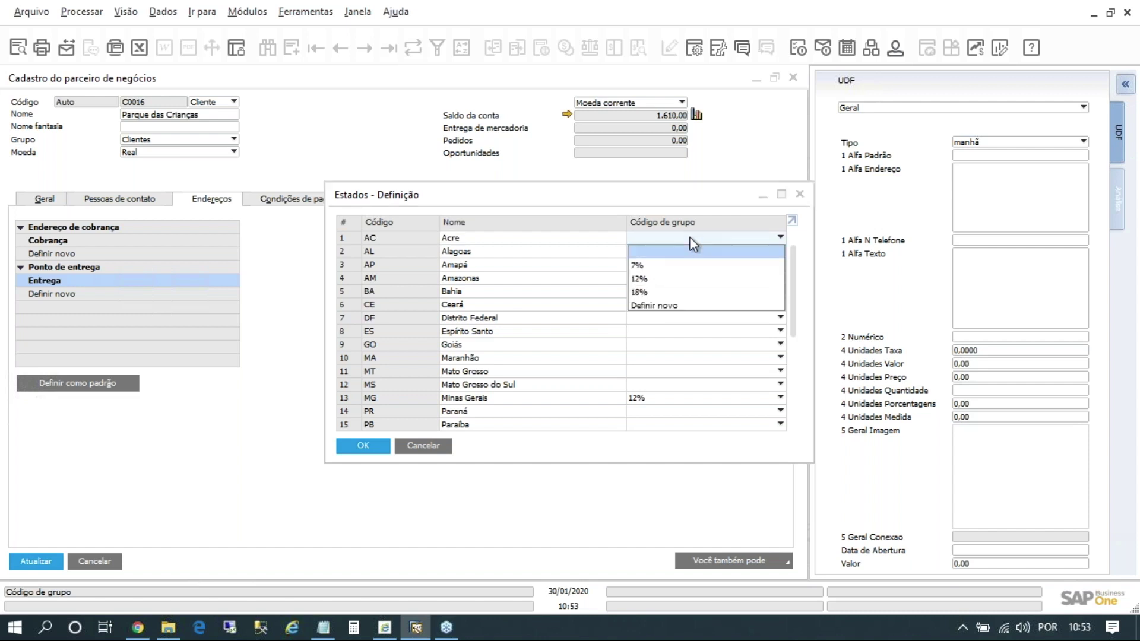
{"action": "left_click", "coordinate": [672, 305]}
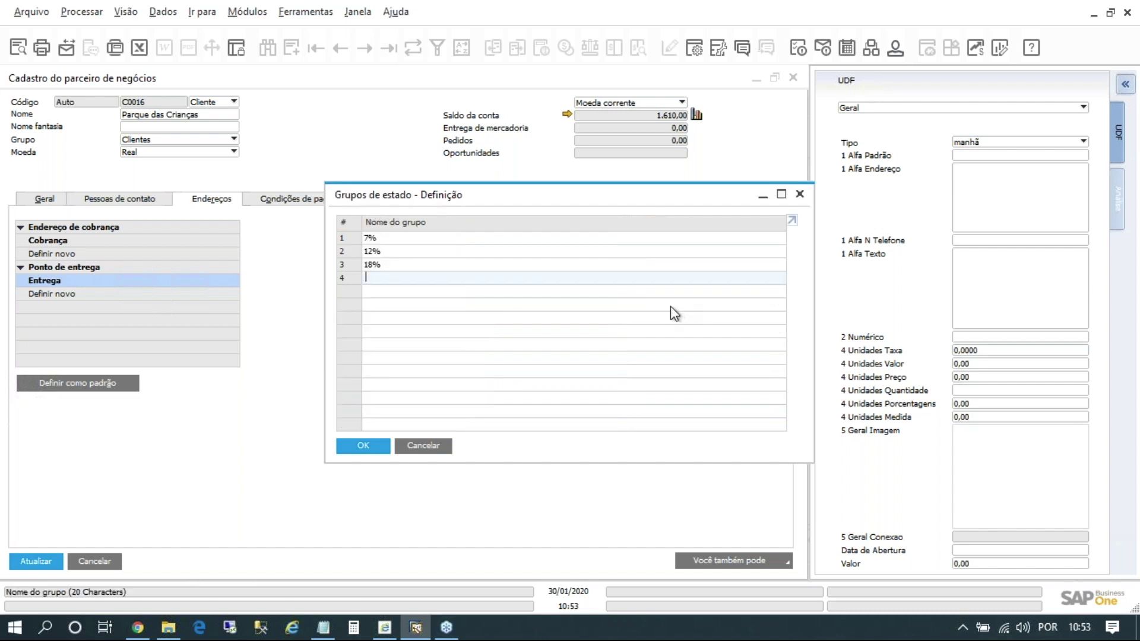
{"action": "type", "text": "4%"}
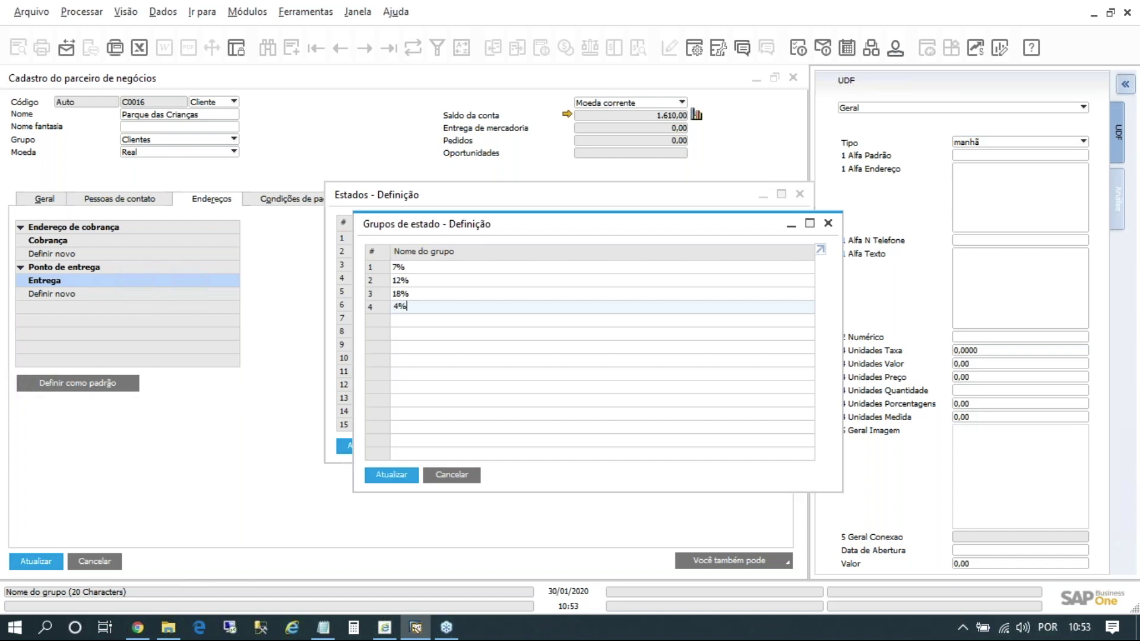
{"action": "left_click", "coordinate": [398, 480]}
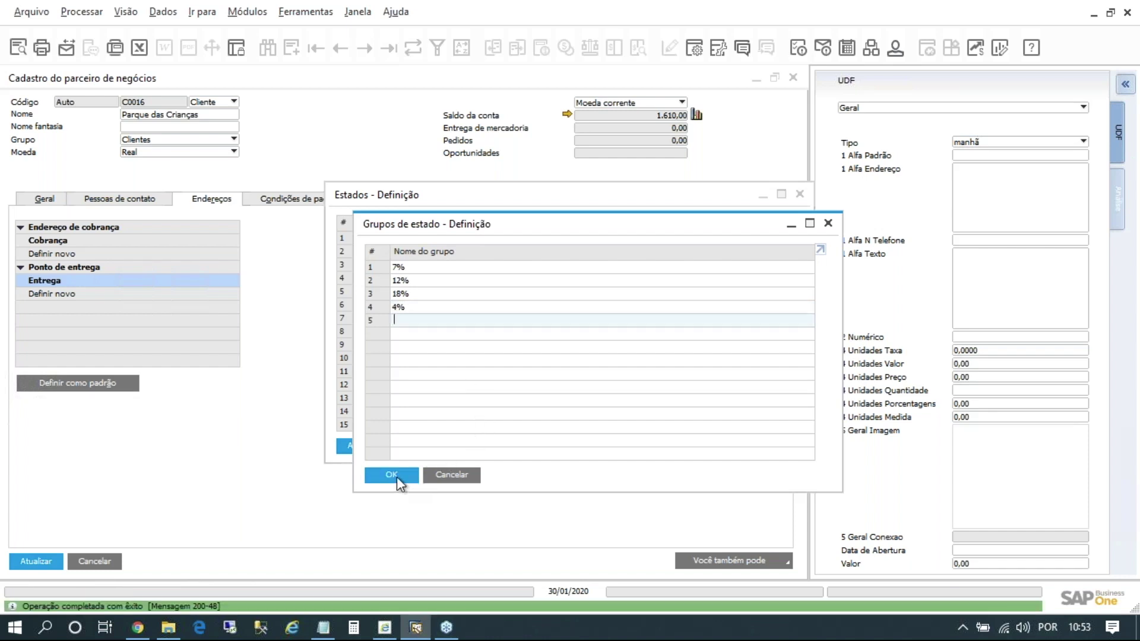
{"action": "left_click", "coordinate": [398, 479]}
Set Acre's group code to 7%, then save the state definitions and update the business partner record.
{"action": "left_click", "coordinate": [658, 238]}
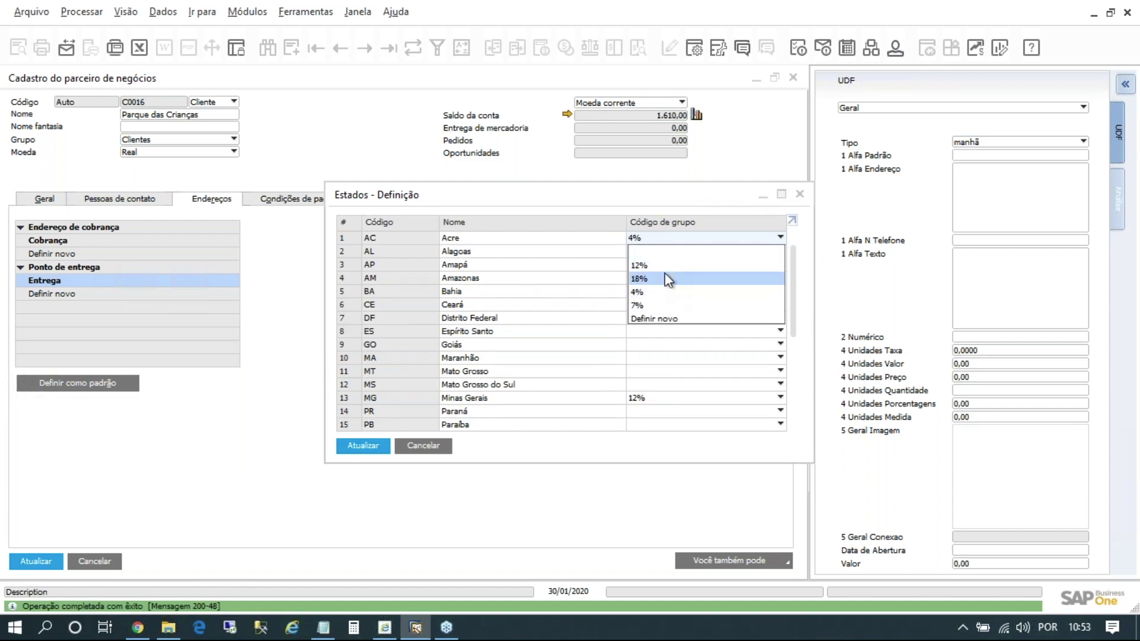
{"action": "left_click", "coordinate": [665, 299]}
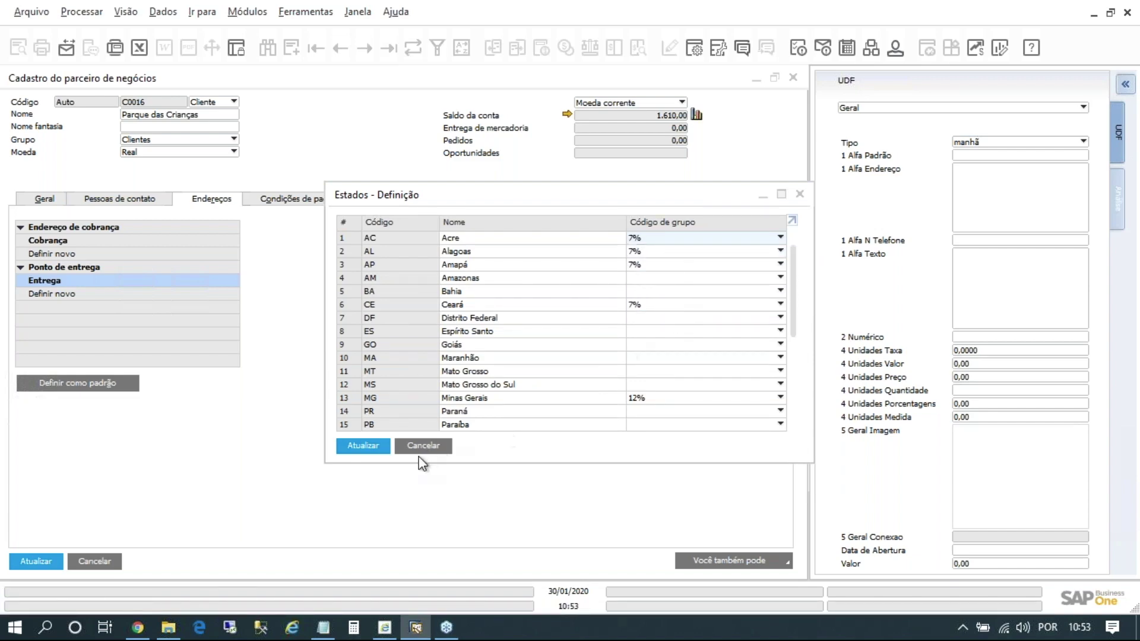
{"action": "left_click", "coordinate": [376, 448]}
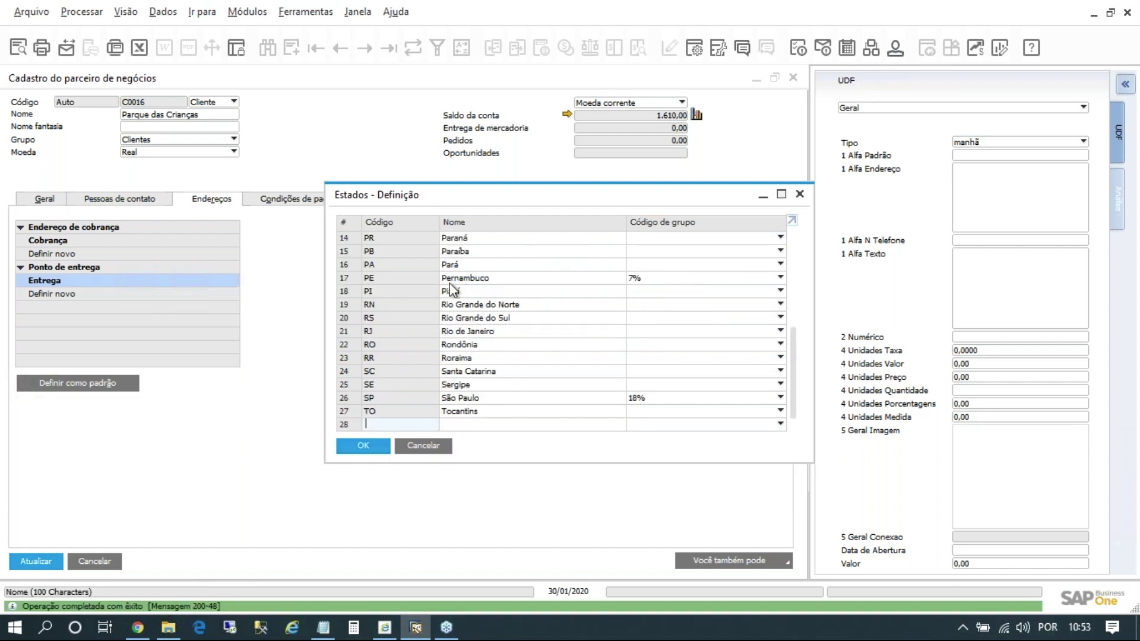
{"action": "left_click", "coordinate": [366, 446]}
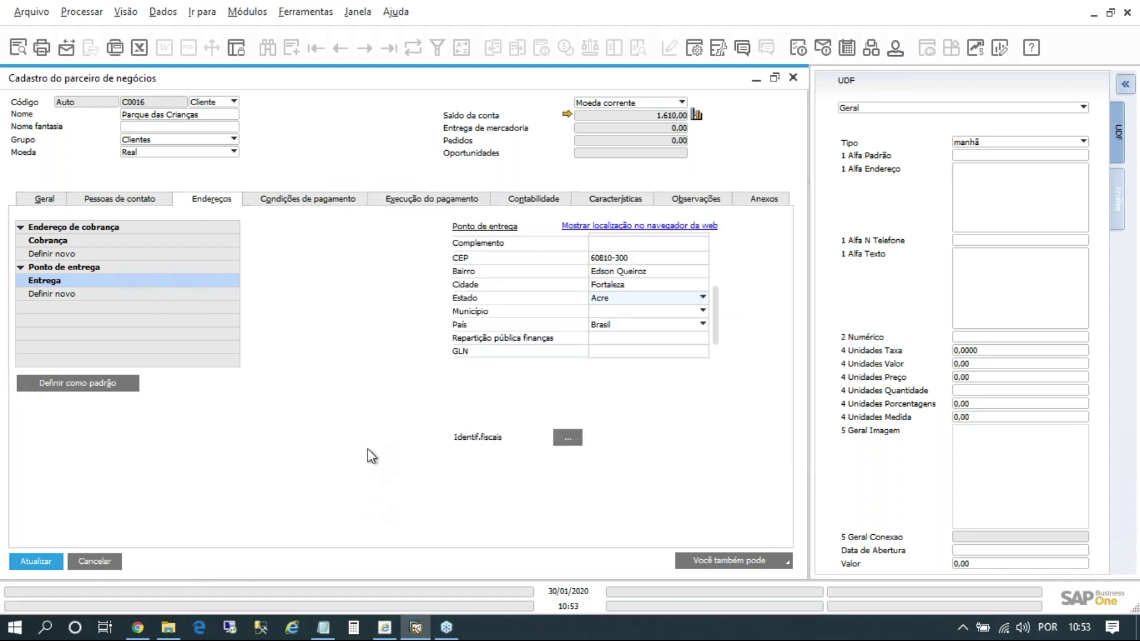
{"action": "left_click", "coordinate": [36, 561]}
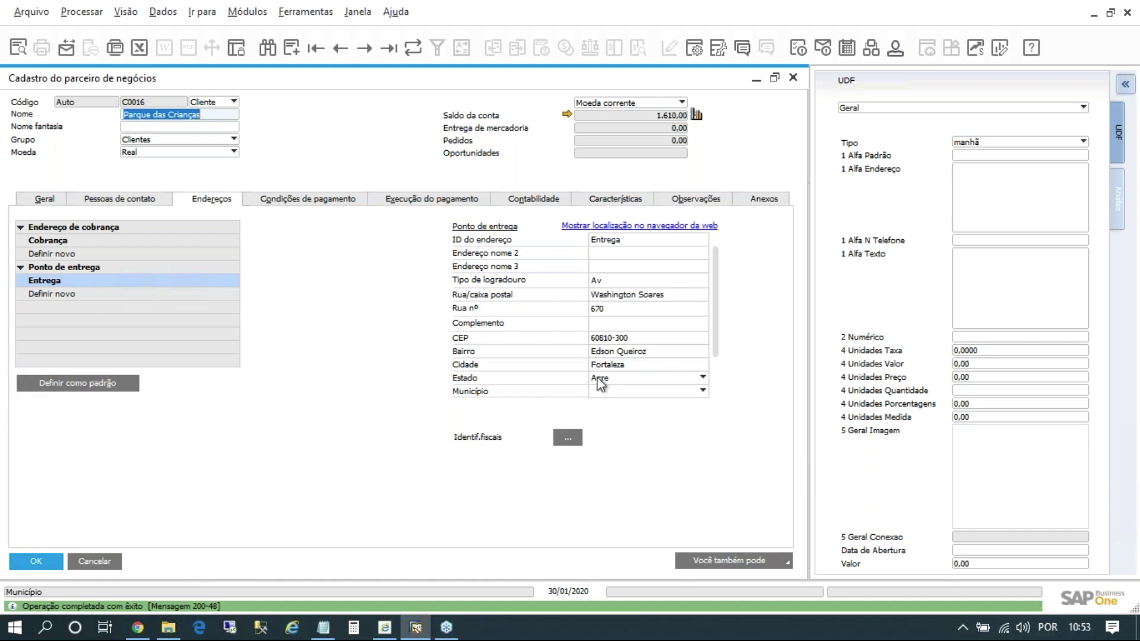
Set the Entrega address's state to Ceará and its Município to Fortaleza, then save and close the business partner record.
{"action": "left_click", "coordinate": [627, 378]}
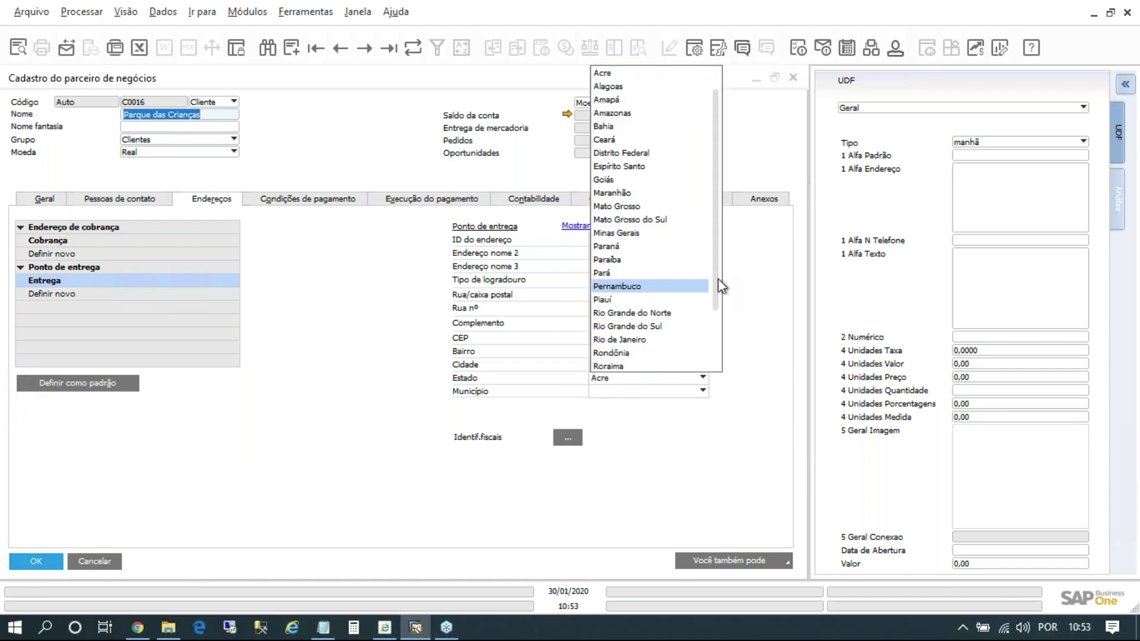
{"action": "scroll", "coordinate": [718, 279], "scroll_direction": "up", "scroll_amount": 1}
{"action": "left_click", "coordinate": [633, 152]}
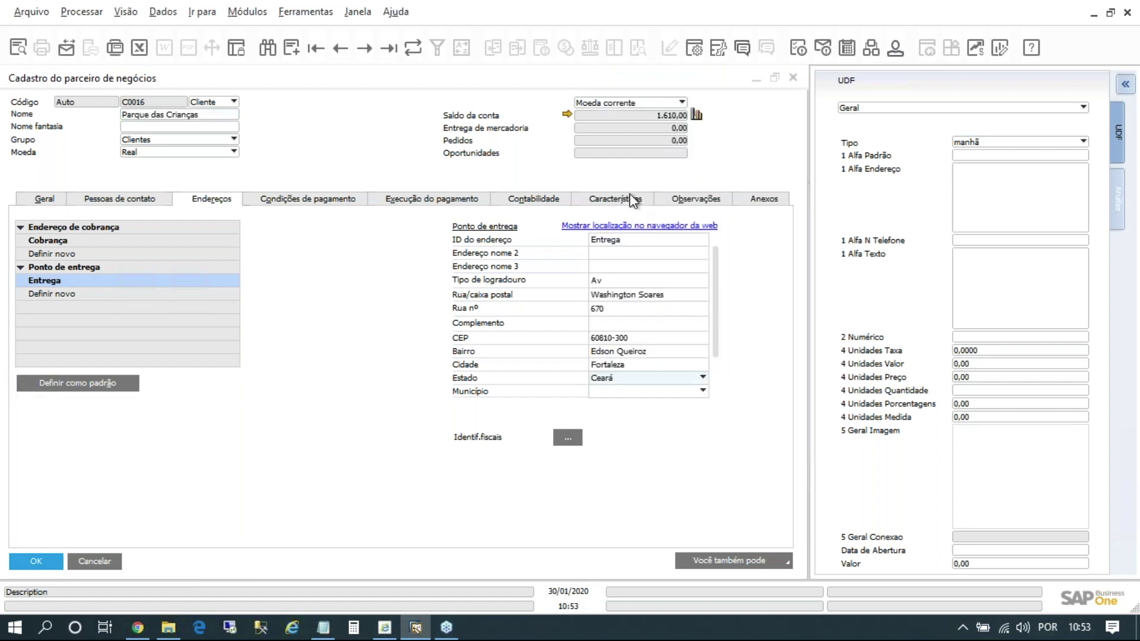
{"action": "scroll", "coordinate": [642, 369], "scroll_direction": "down", "scroll_amount": 1}
{"action": "left_click", "coordinate": [647, 362]}
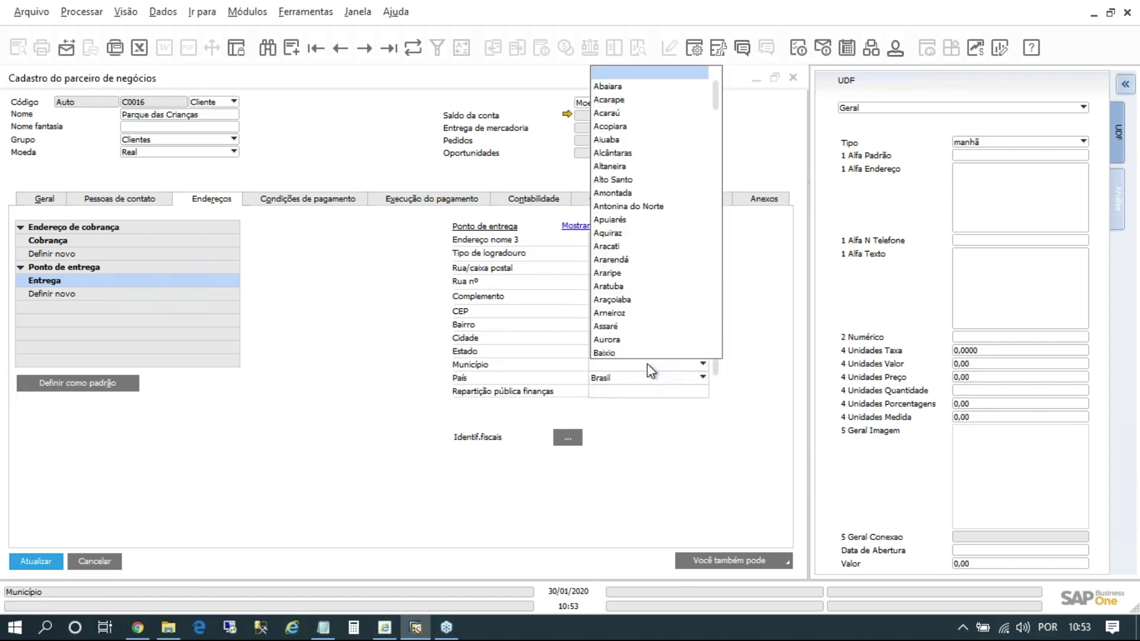
{"action": "type", "text": "for"}
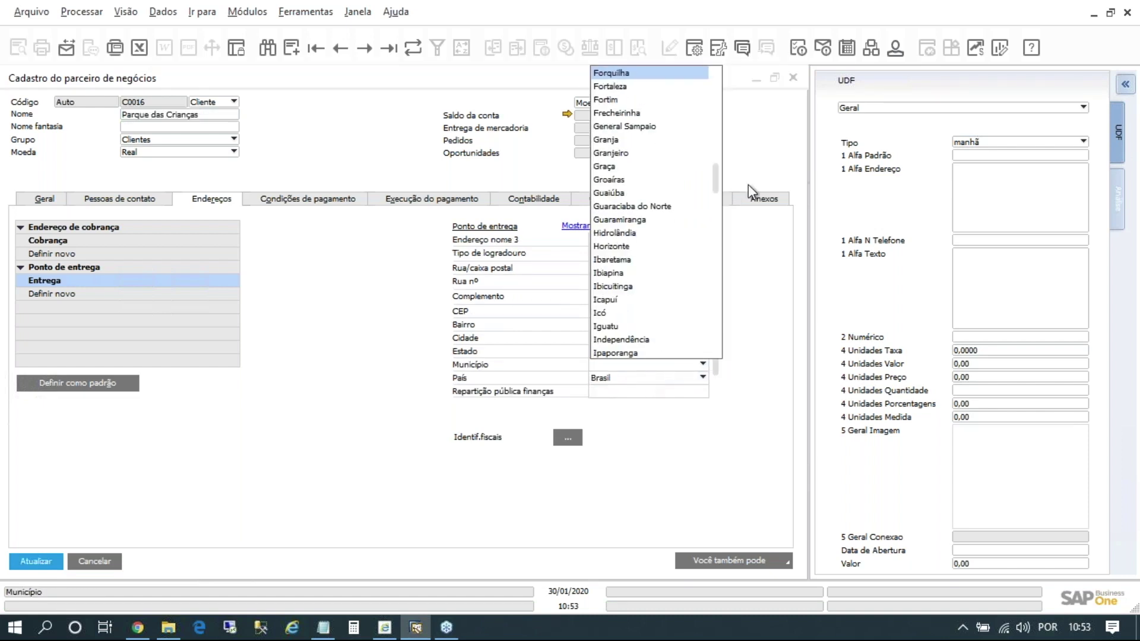
{"action": "type", "text": "taleza"}
{"action": "key", "text": "Return"}
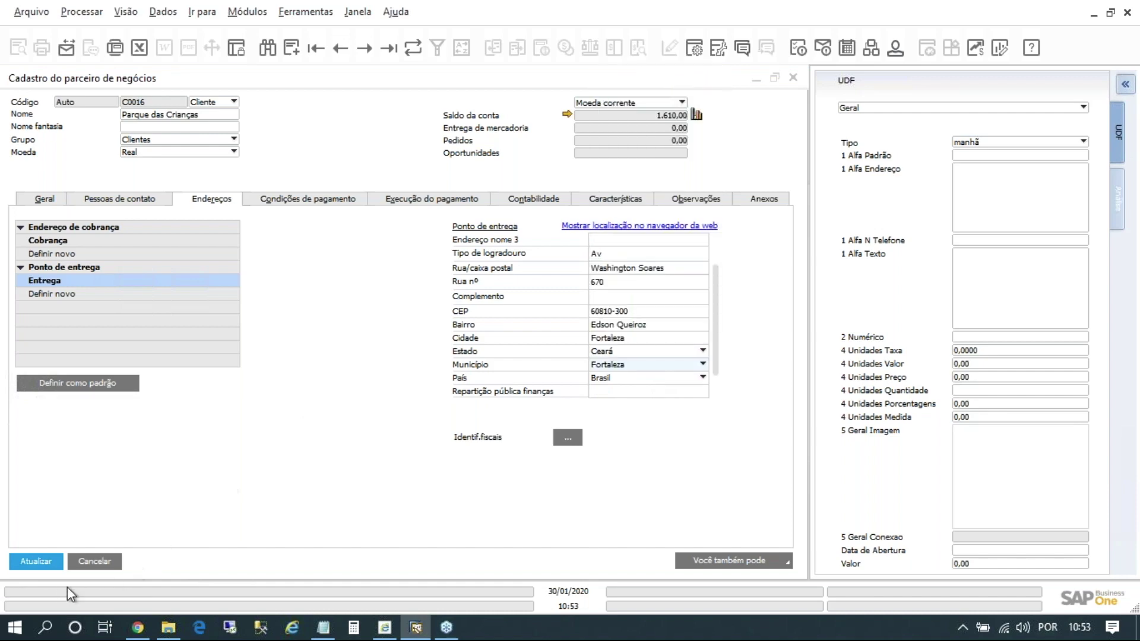
{"action": "left_click", "coordinate": [36, 561]}
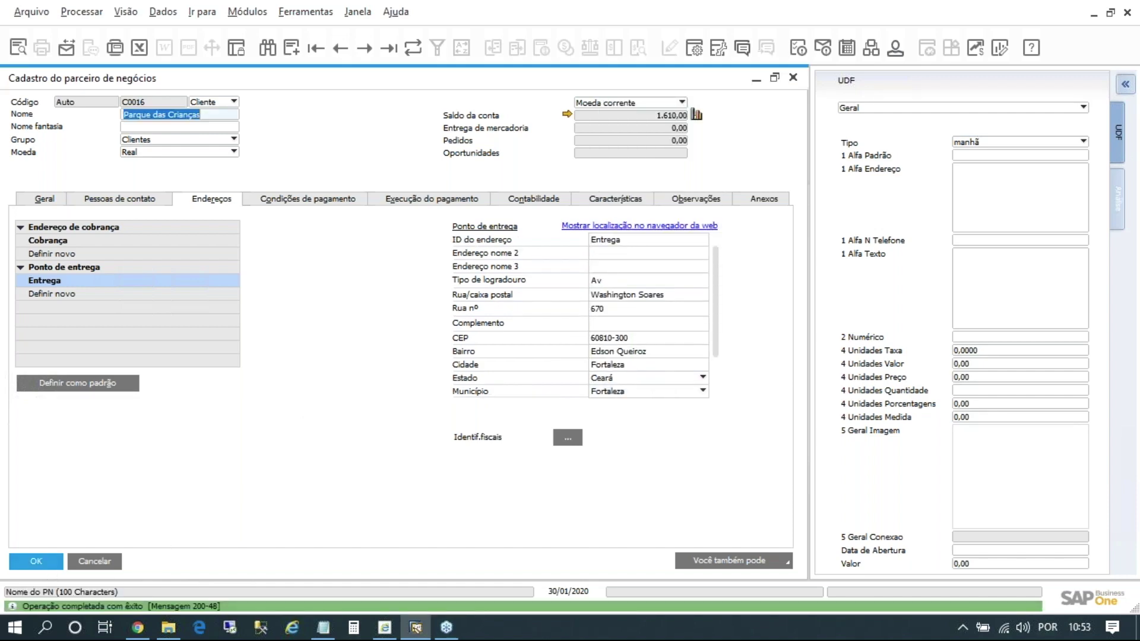
{"action": "left_click", "coordinate": [36, 561]}
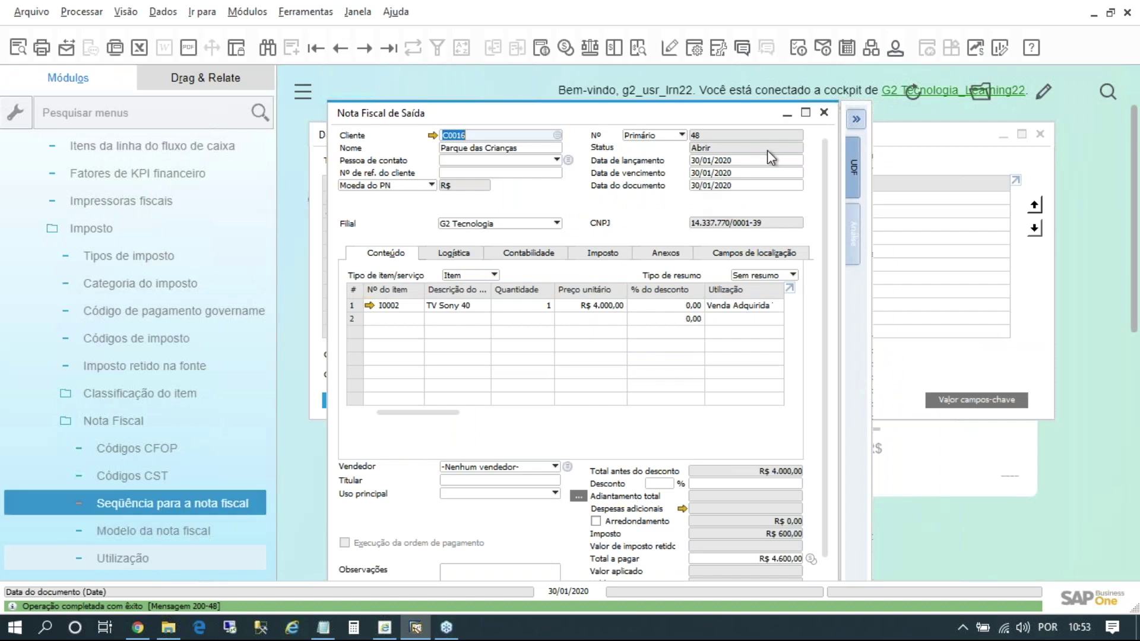
Minimize the outgoing invoice and reselect Grupo de estado as the first key field of priority 2 in the tax code determination.
{"action": "left_click", "coordinate": [791, 114]}
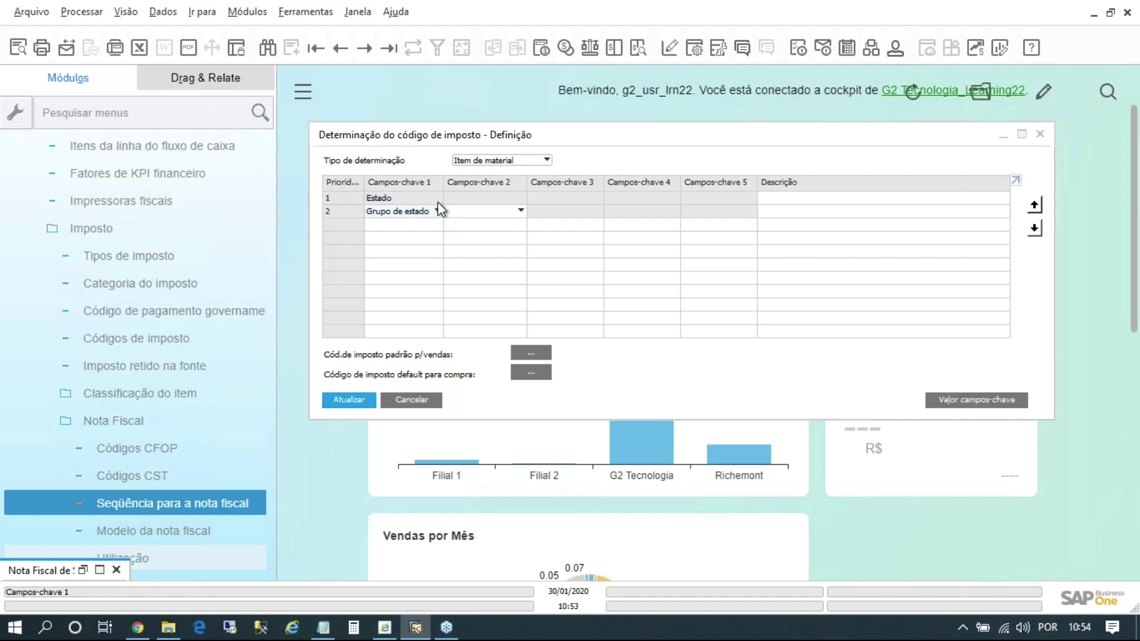
{"action": "left_click", "coordinate": [355, 212]}
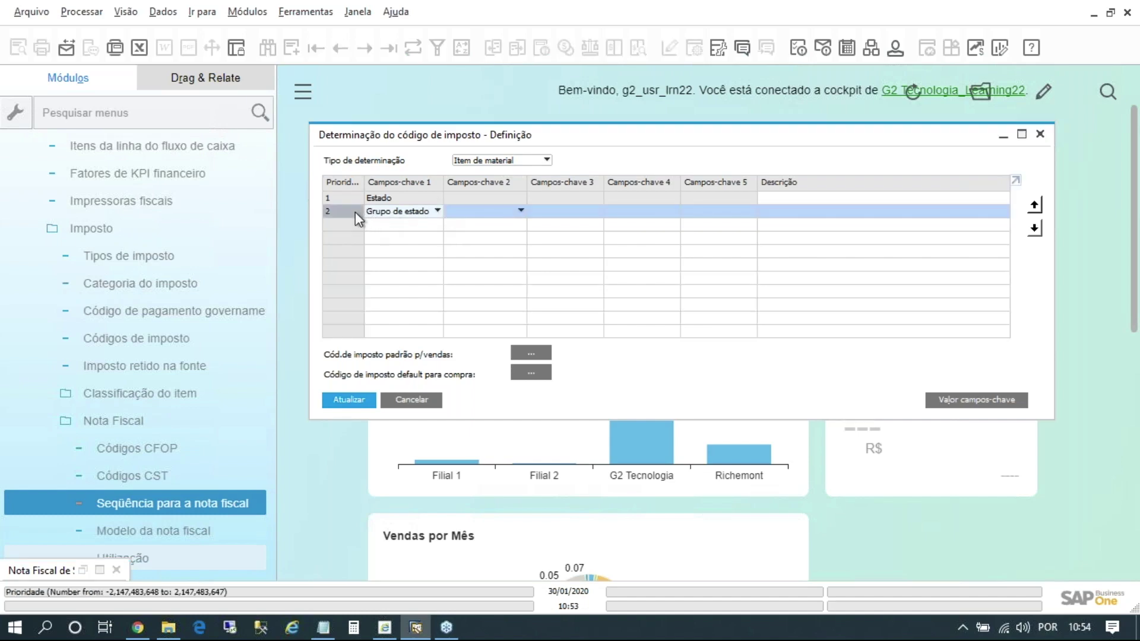
{"action": "left_click", "coordinate": [438, 211]}
{"action": "left_click", "coordinate": [430, 373]}
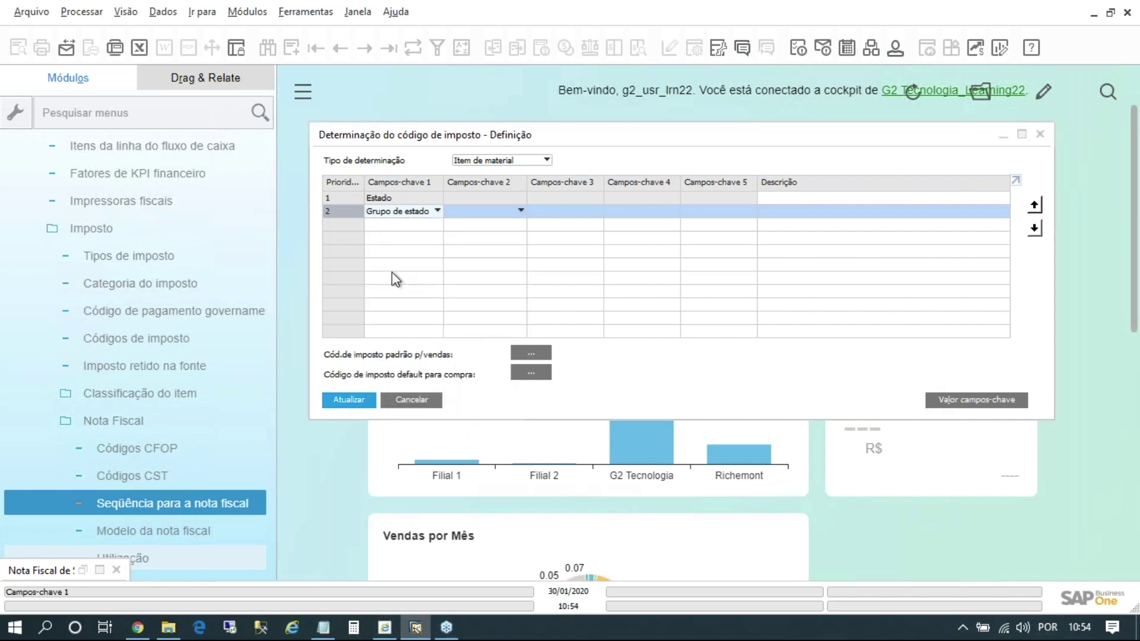
Add the state group 7% as the first key field value of priority 2.
{"action": "double_click", "coordinate": [345, 210]}
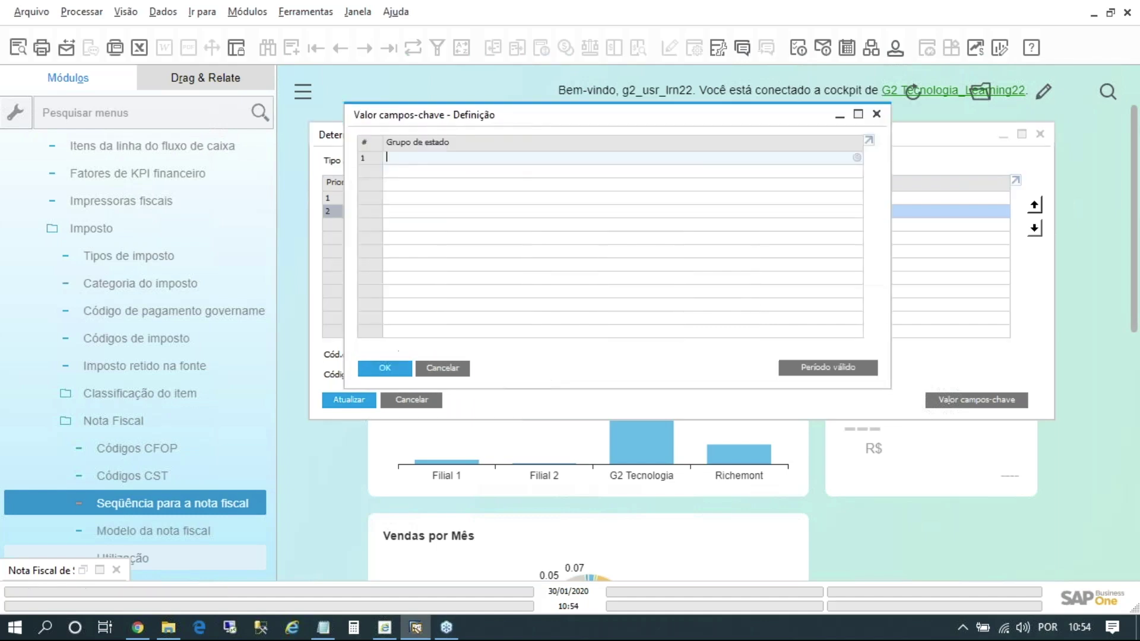
{"action": "left_click", "coordinate": [857, 158]}
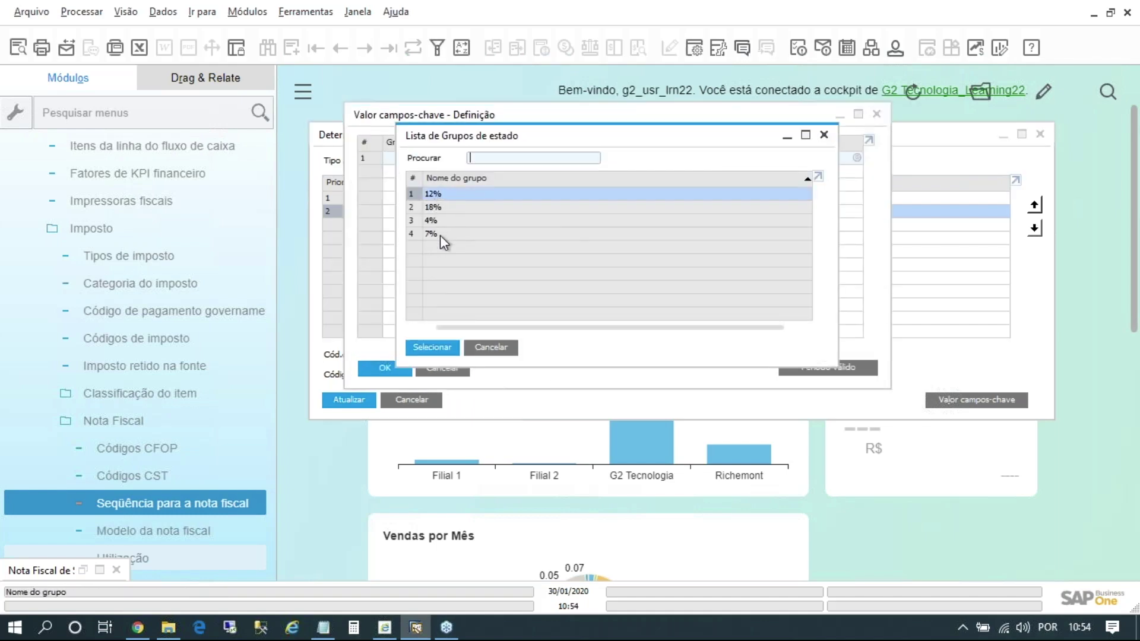
{"action": "left_click", "coordinate": [457, 233]}
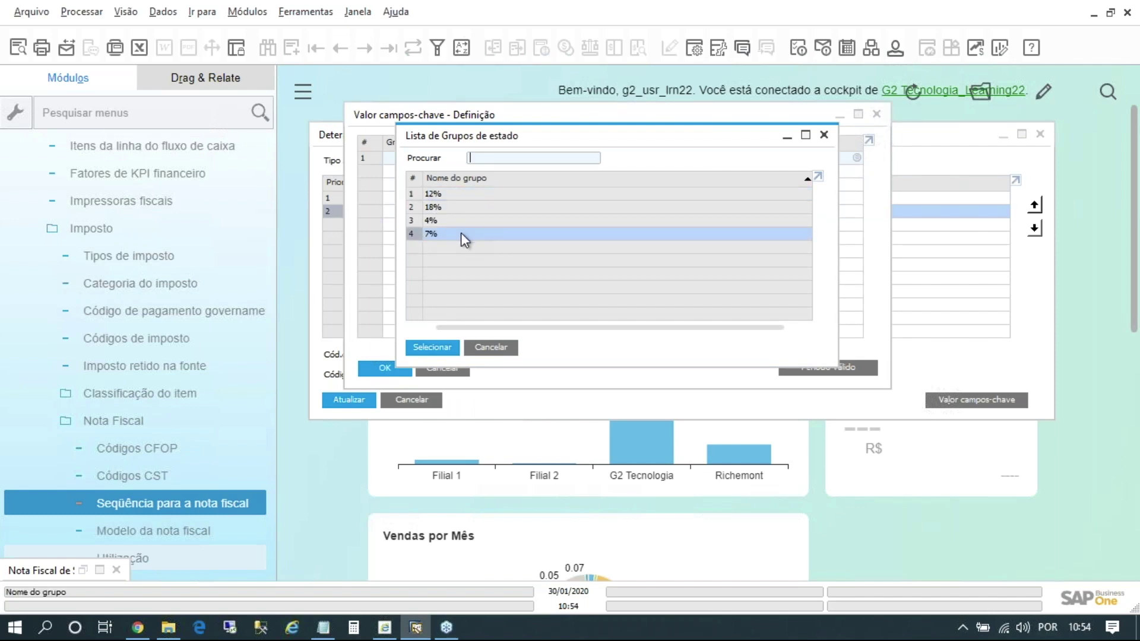
{"action": "double_click", "coordinate": [461, 234]}
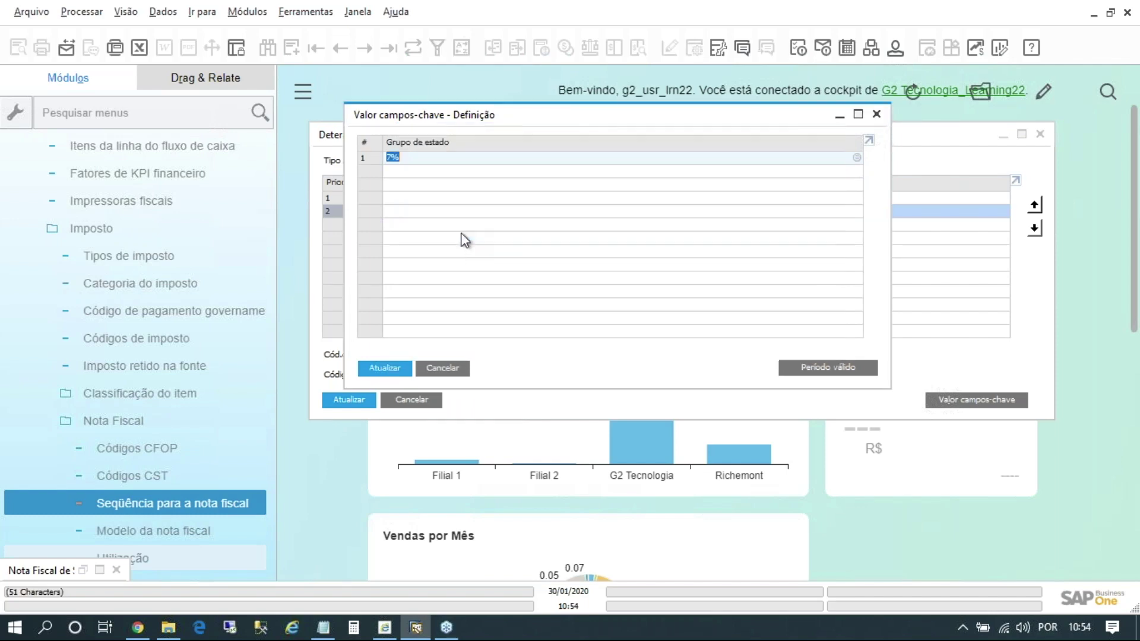
Set the valid period of the 7% state group to start on 01/01/2020.
{"action": "double_click", "coordinate": [372, 159]}
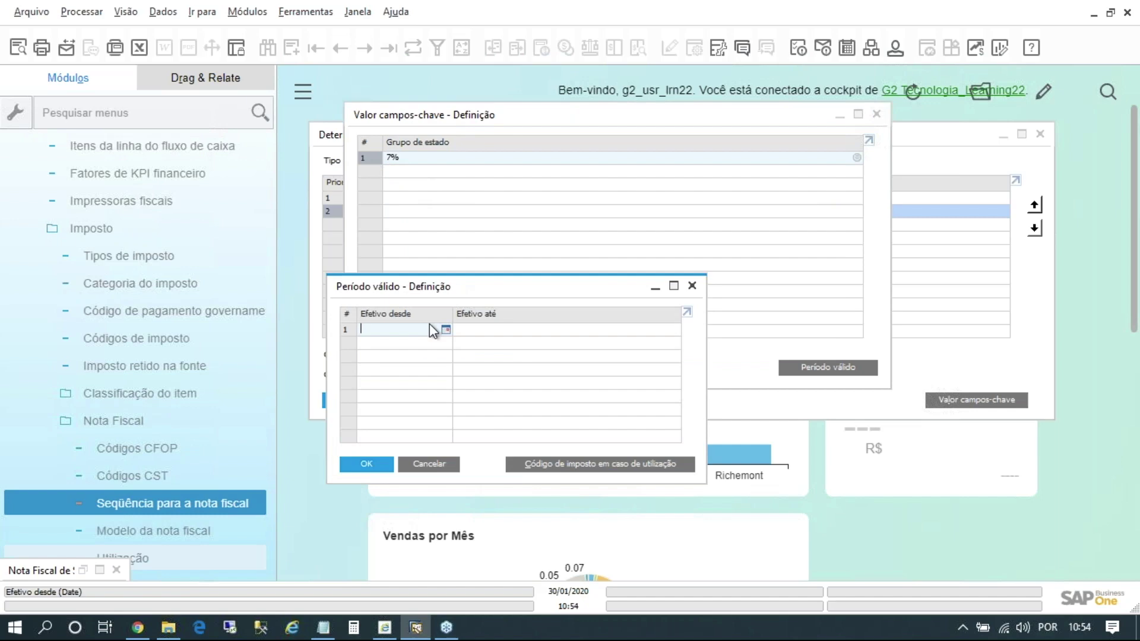
{"action": "type", "text": "0101"}
{"action": "key", "text": "Tab"}
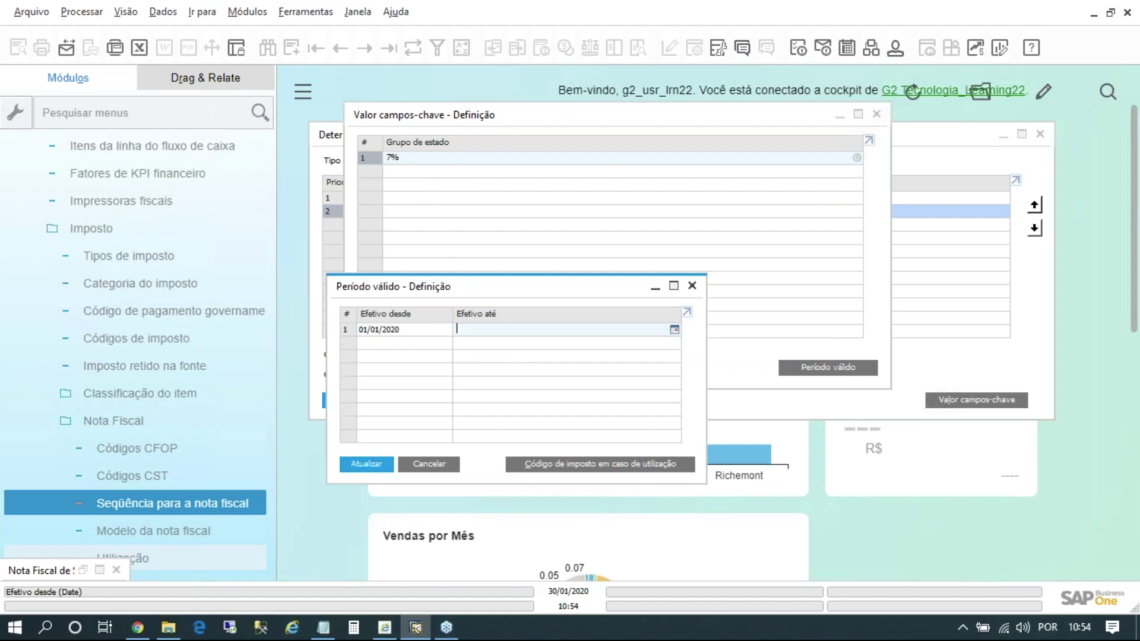
Assign tax code 5102-02 as the Código do IVA for Venda Adquirida Terc and save the 7% group's usage, period and key value definitions.
{"action": "double_click", "coordinate": [351, 329]}
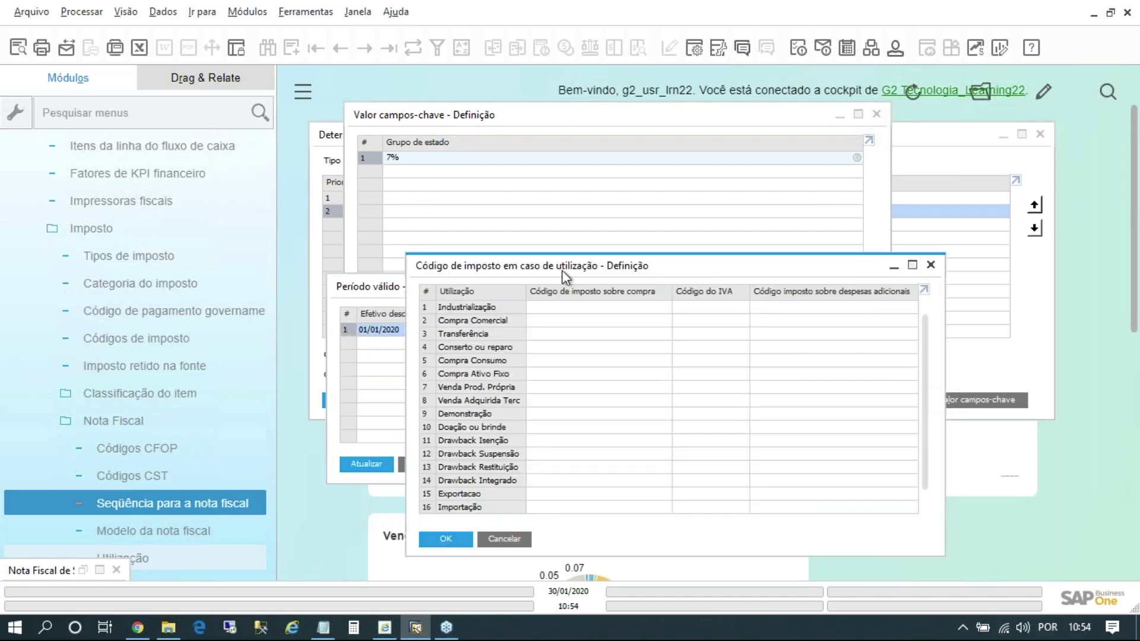
{"action": "left_click", "coordinate": [550, 401]}
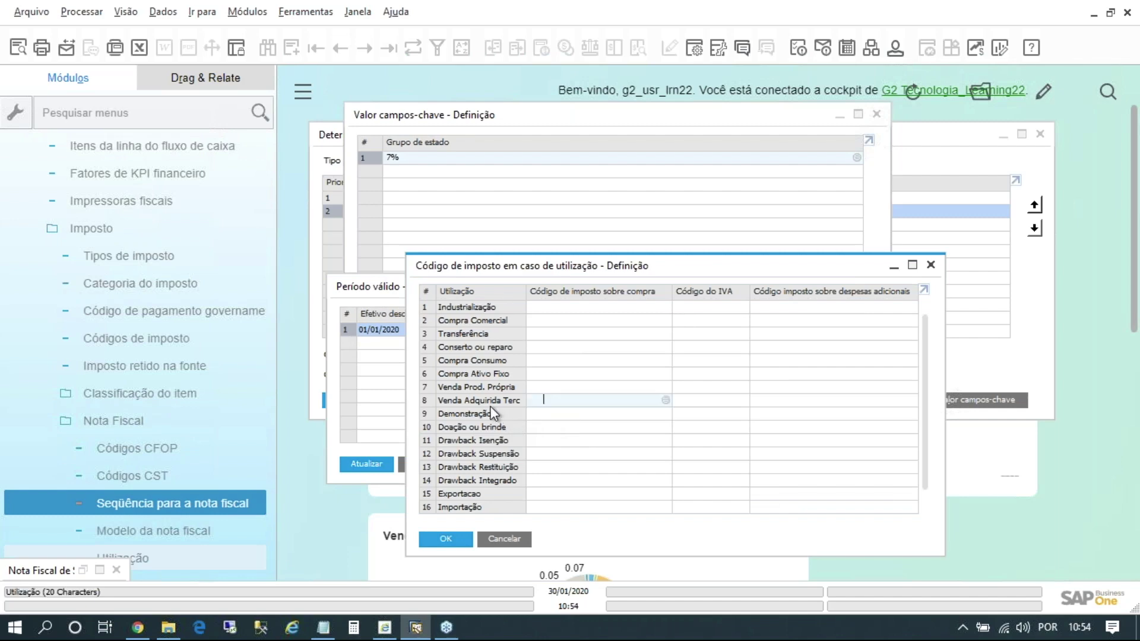
{"action": "left_click", "coordinate": [711, 399]}
{"action": "type", "text": "5102"}
{"action": "key", "text": "Tab"}
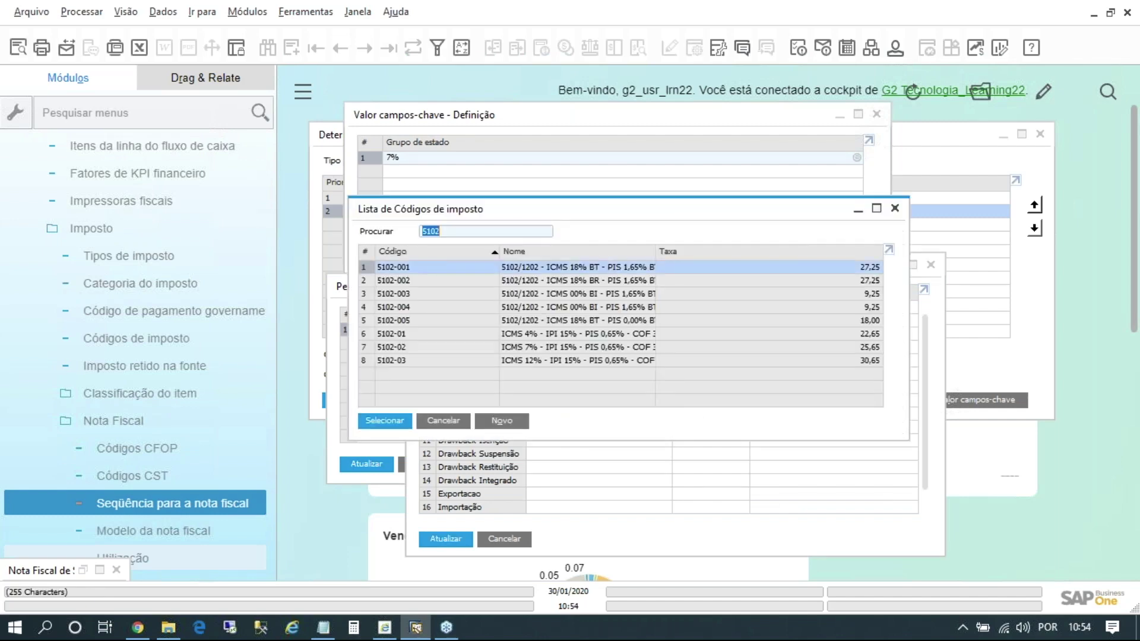
{"action": "left_click", "coordinate": [549, 347]}
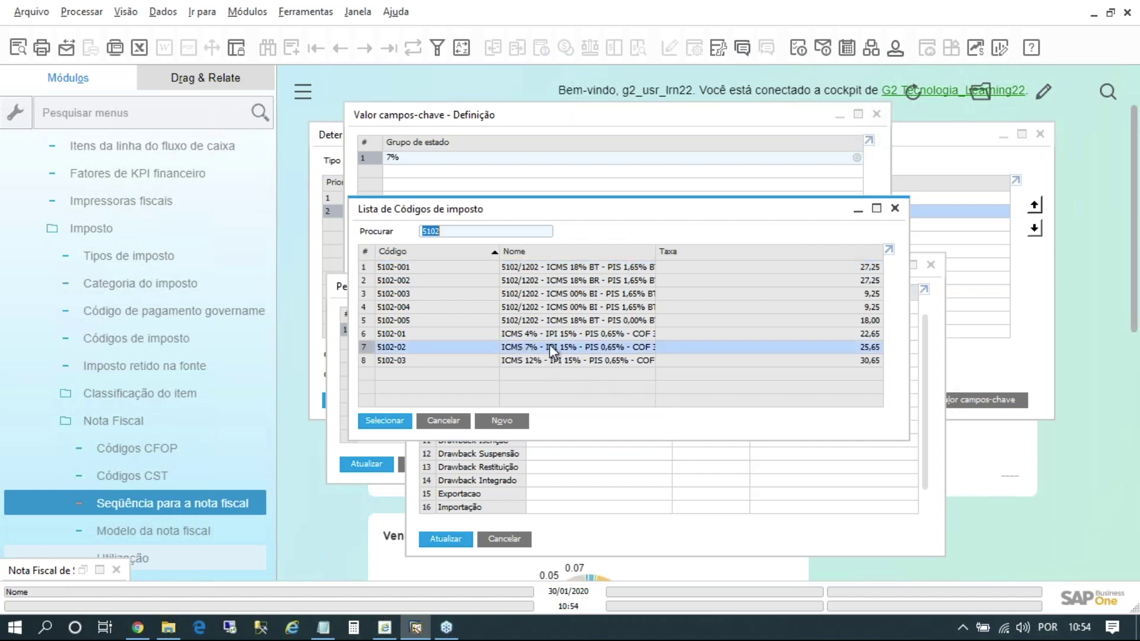
{"action": "double_click", "coordinate": [539, 346]}
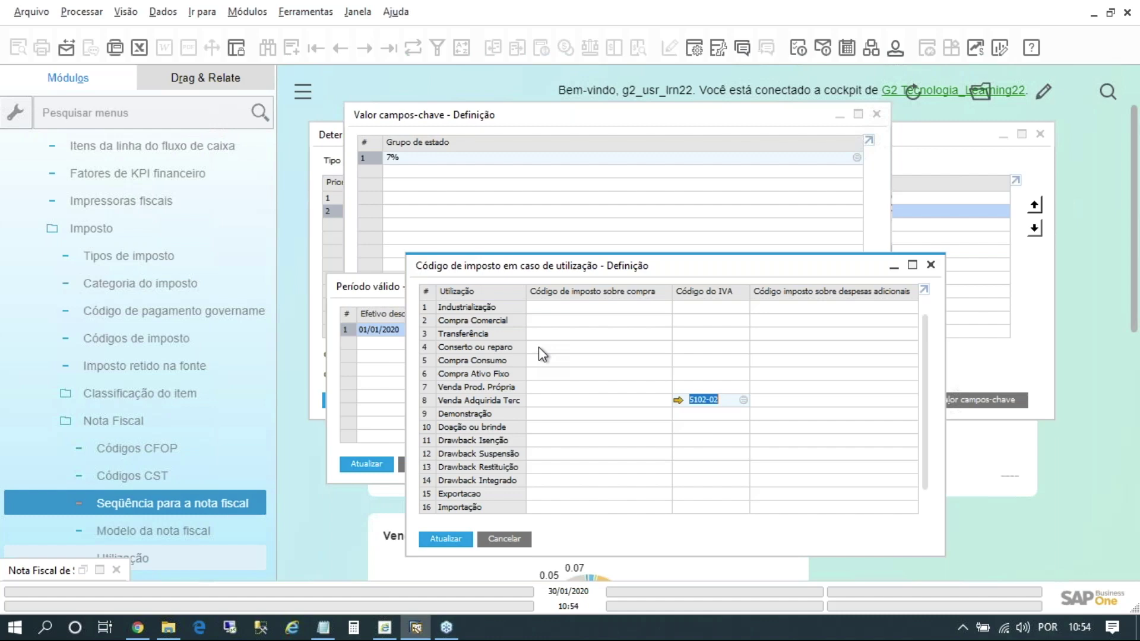
{"action": "left_click", "coordinate": [454, 539]}
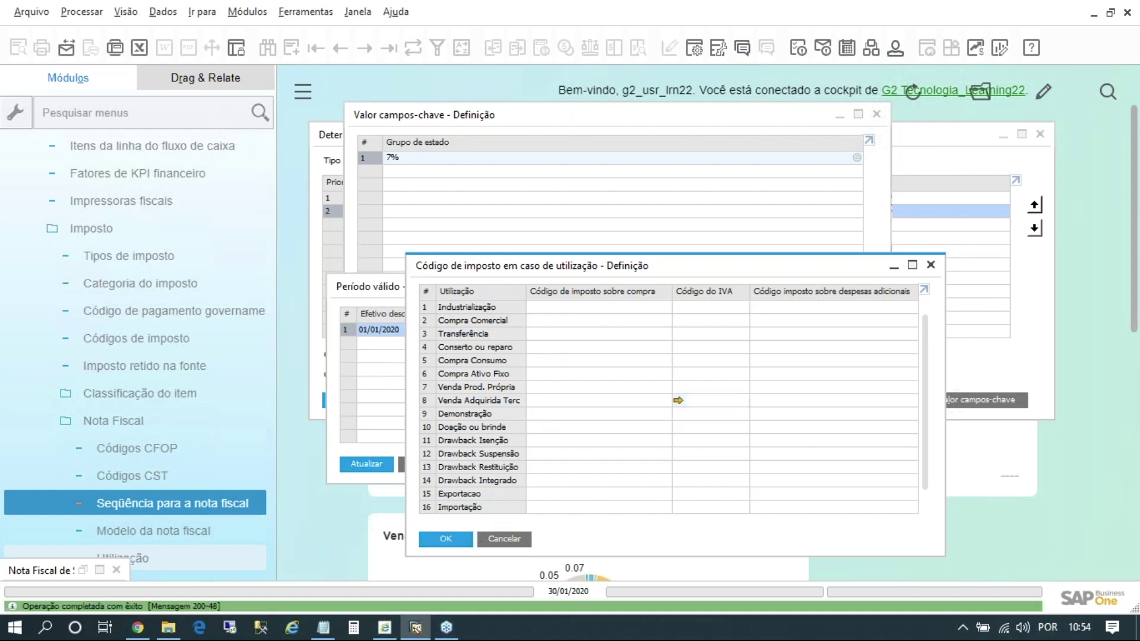
{"action": "left_click", "coordinate": [458, 541]}
{"action": "left_click", "coordinate": [373, 466]}
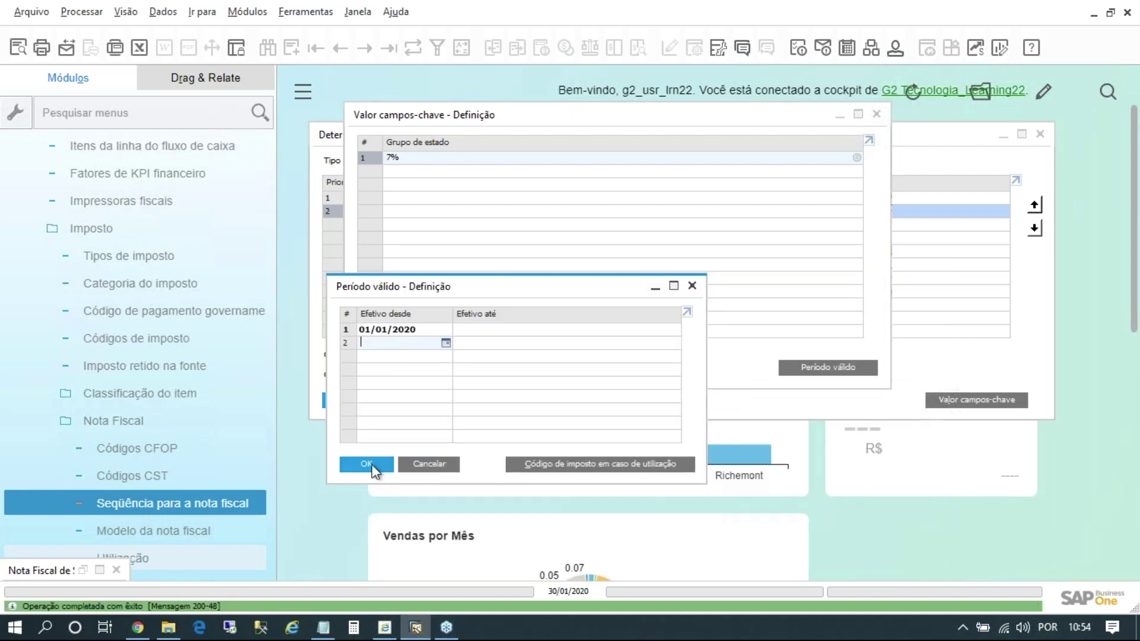
{"action": "left_click", "coordinate": [372, 465]}
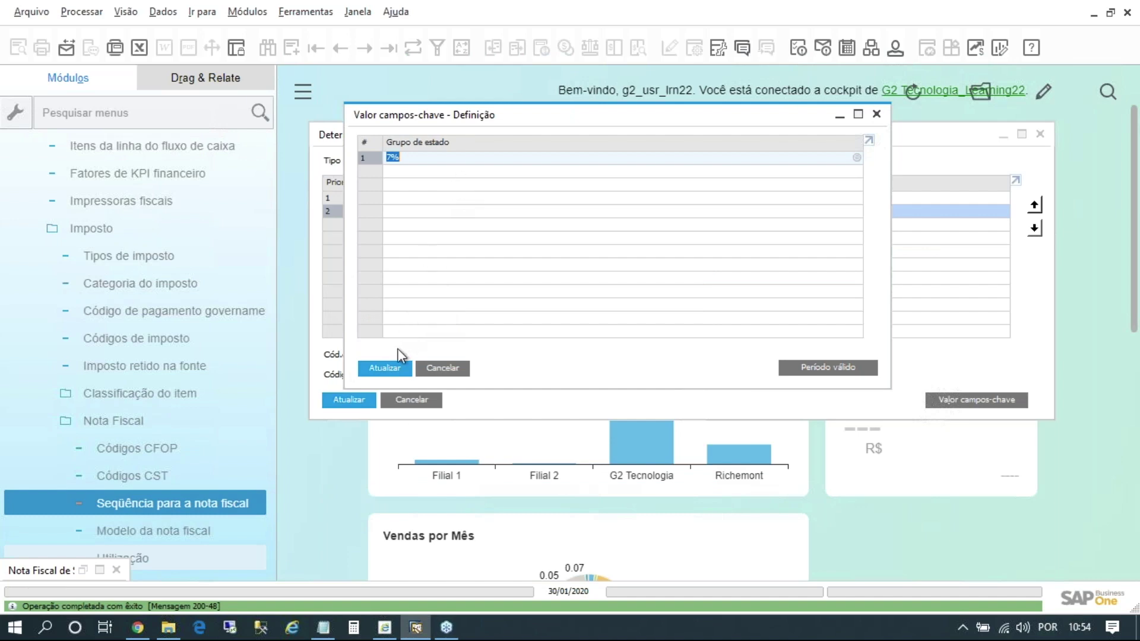
{"action": "left_click", "coordinate": [392, 370]}
Add the state groups 4%, 12% and 18% as key field values of priority 2, then save the tax code determination.
{"action": "key", "text": "Tab"}
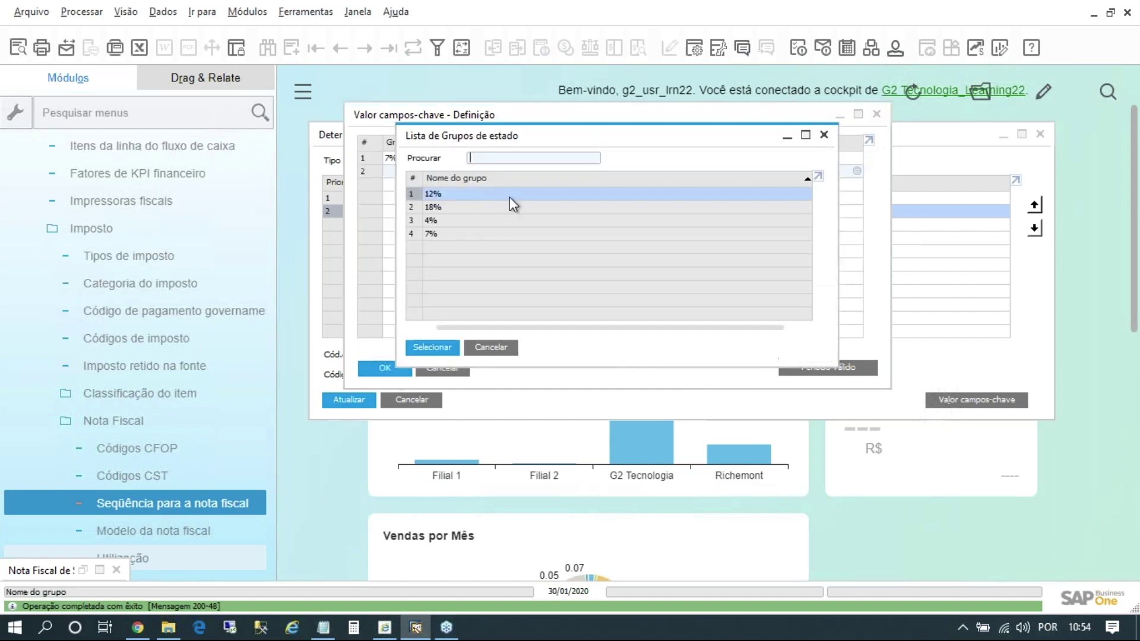
{"action": "double_click", "coordinate": [456, 223]}
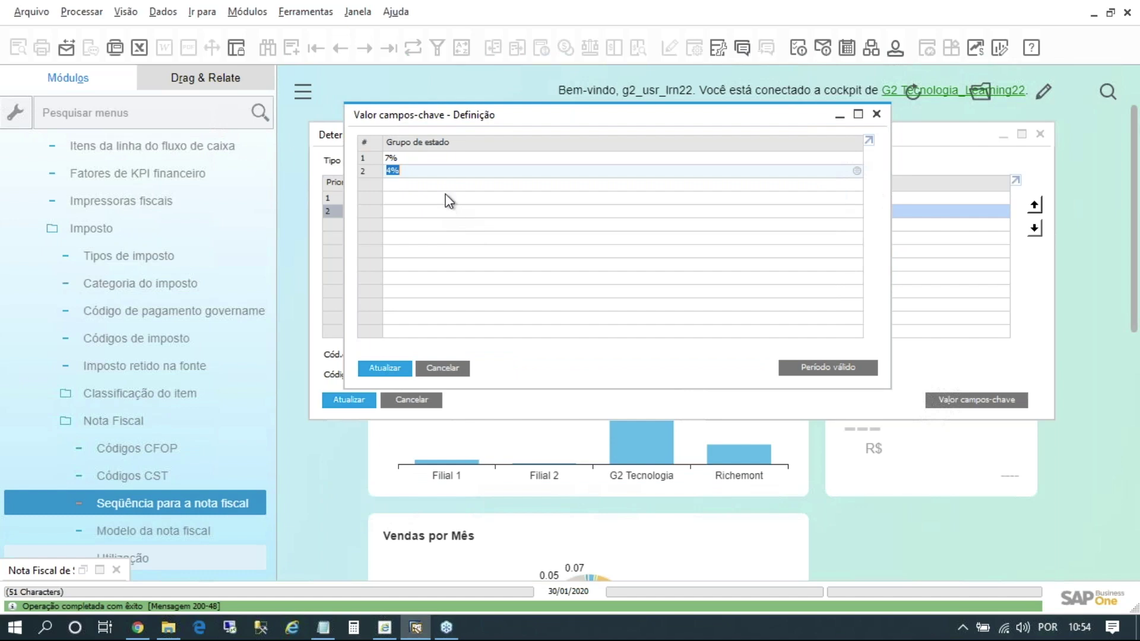
{"action": "left_click", "coordinate": [397, 364]}
{"action": "key", "text": "Tab"}
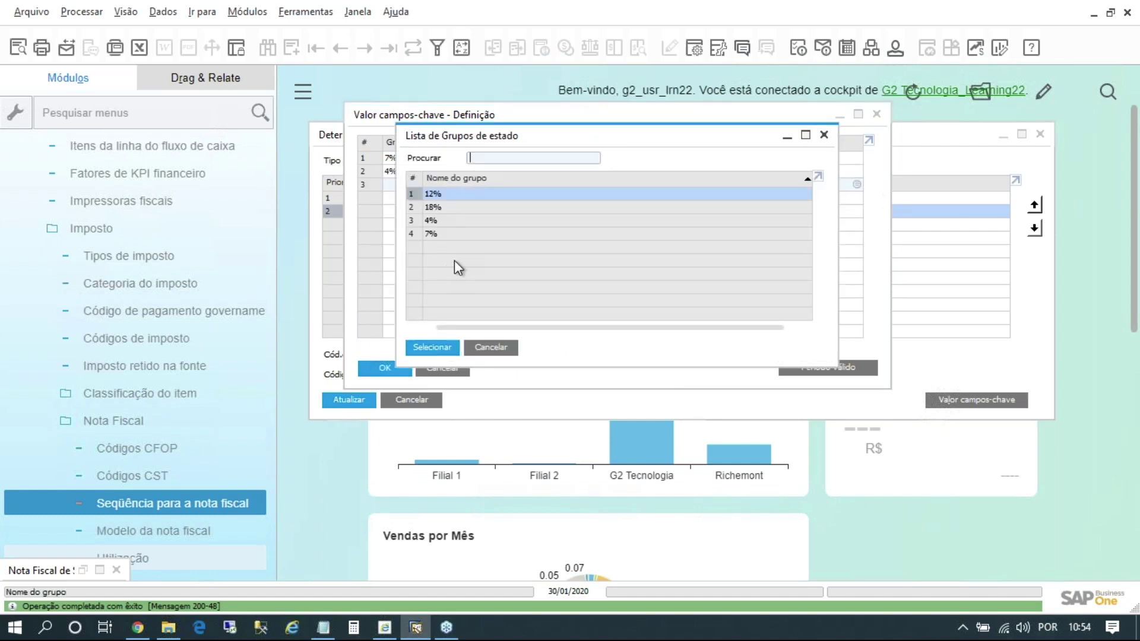
{"action": "key", "text": "Return"}
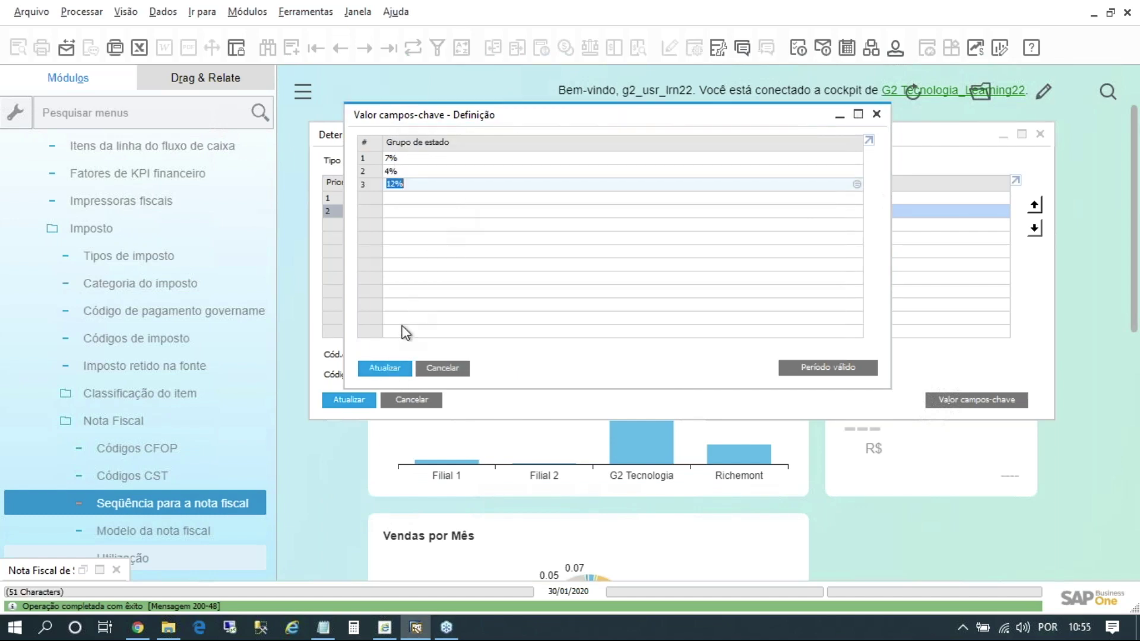
{"action": "left_click", "coordinate": [384, 367]}
{"action": "key", "text": "Tab"}
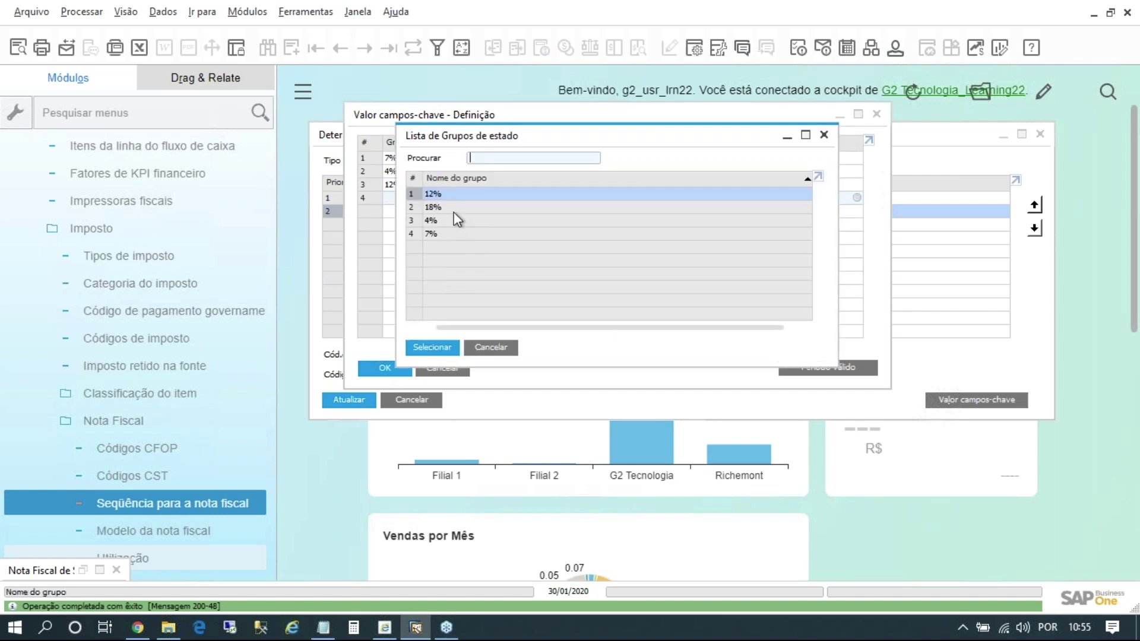
{"action": "left_click", "coordinate": [454, 207]}
{"action": "key", "text": "Return"}
{"action": "left_click", "coordinate": [407, 368]}
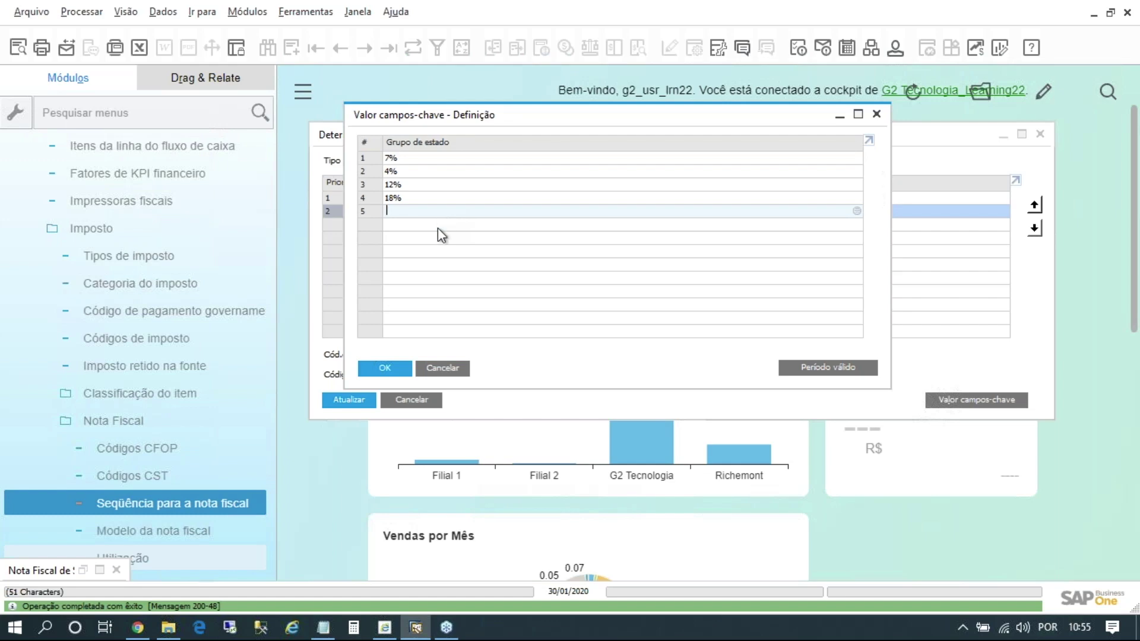
{"action": "left_click", "coordinate": [387, 369]}
{"action": "left_click", "coordinate": [367, 401]}
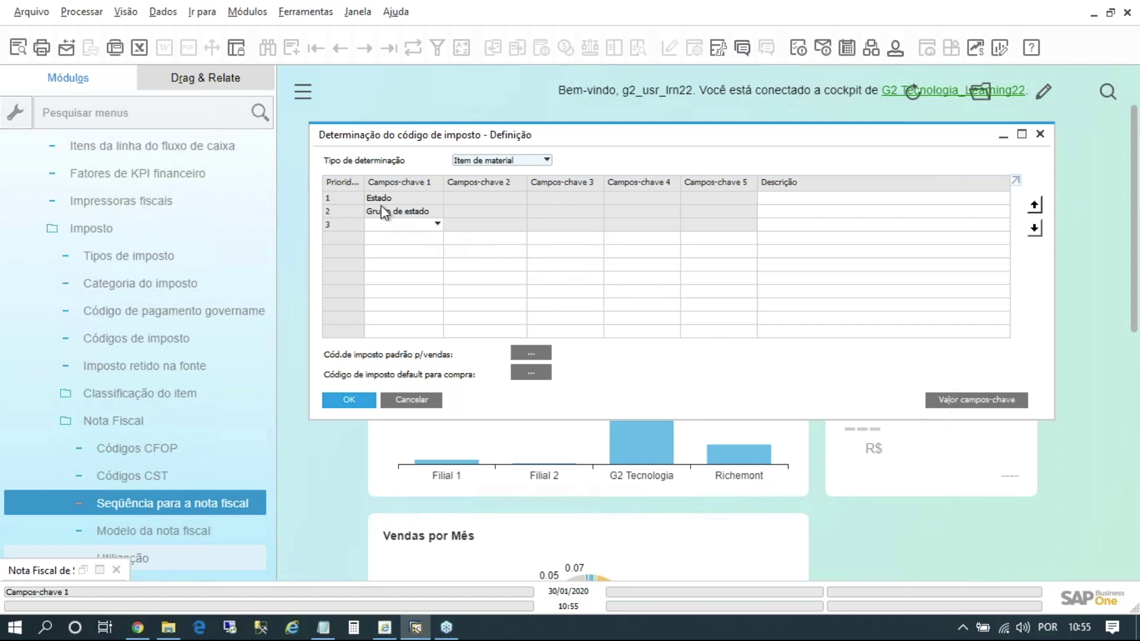
{"action": "left_click", "coordinate": [341, 198]}
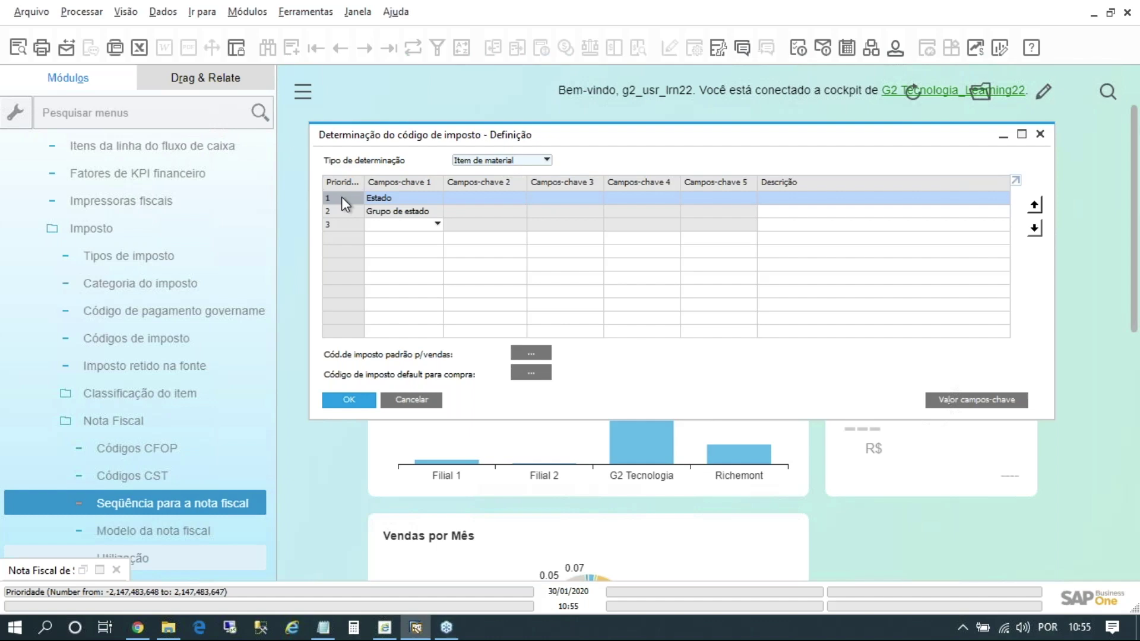
{"action": "left_click", "coordinate": [341, 211]}
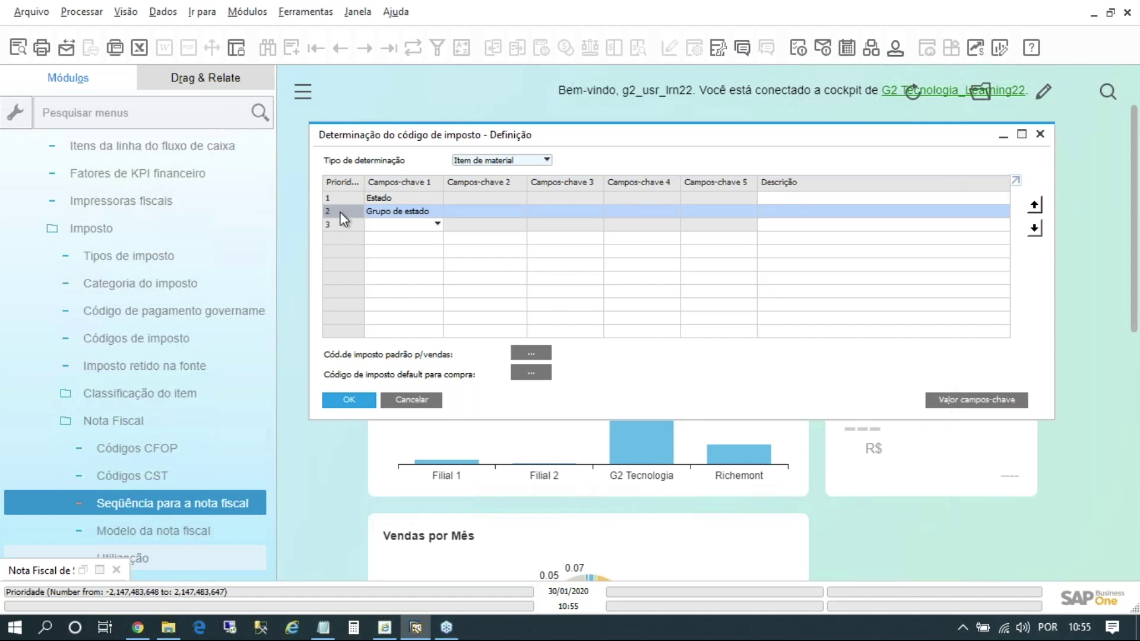
{"action": "left_click", "coordinate": [427, 229]}
{"action": "left_click", "coordinate": [423, 190]}
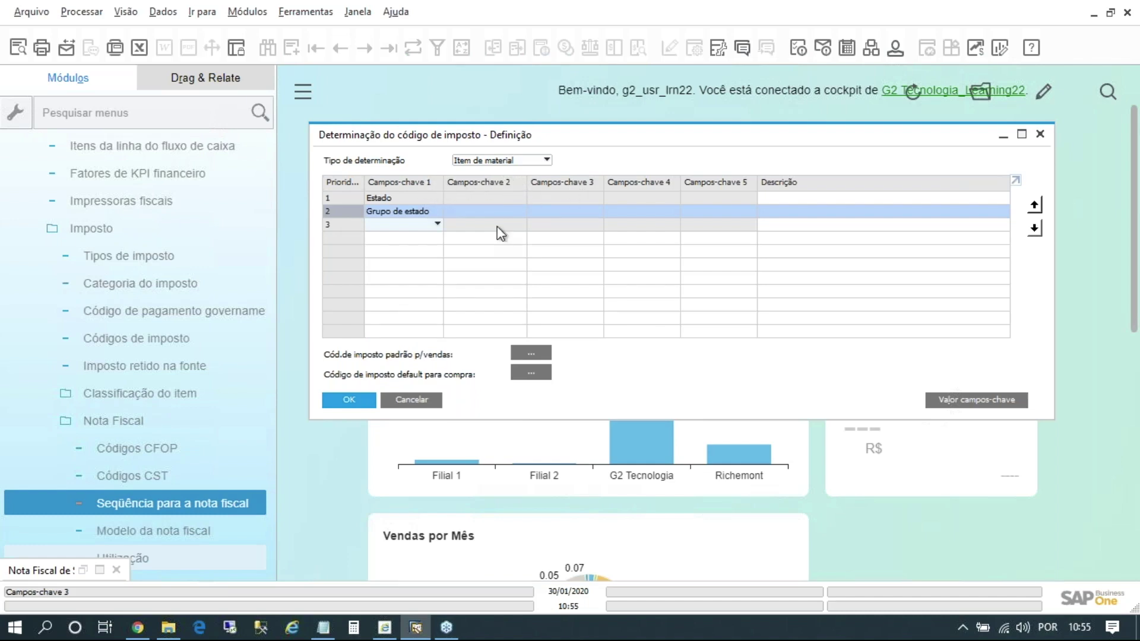
{"action": "left_click", "coordinate": [433, 229]}
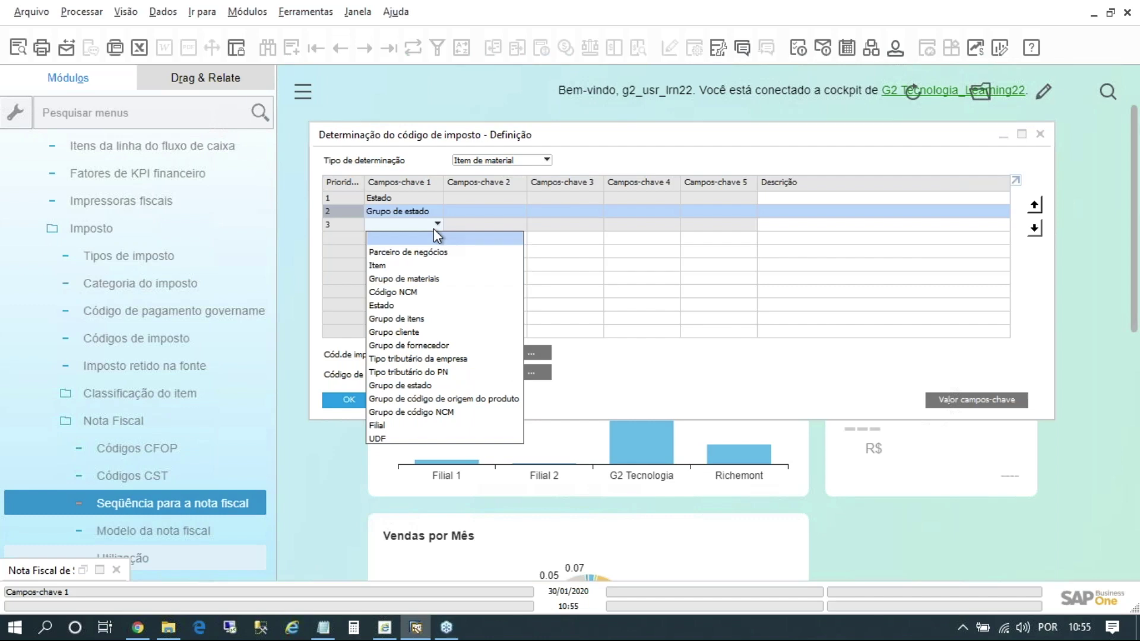
{"action": "left_click", "coordinate": [434, 230]}
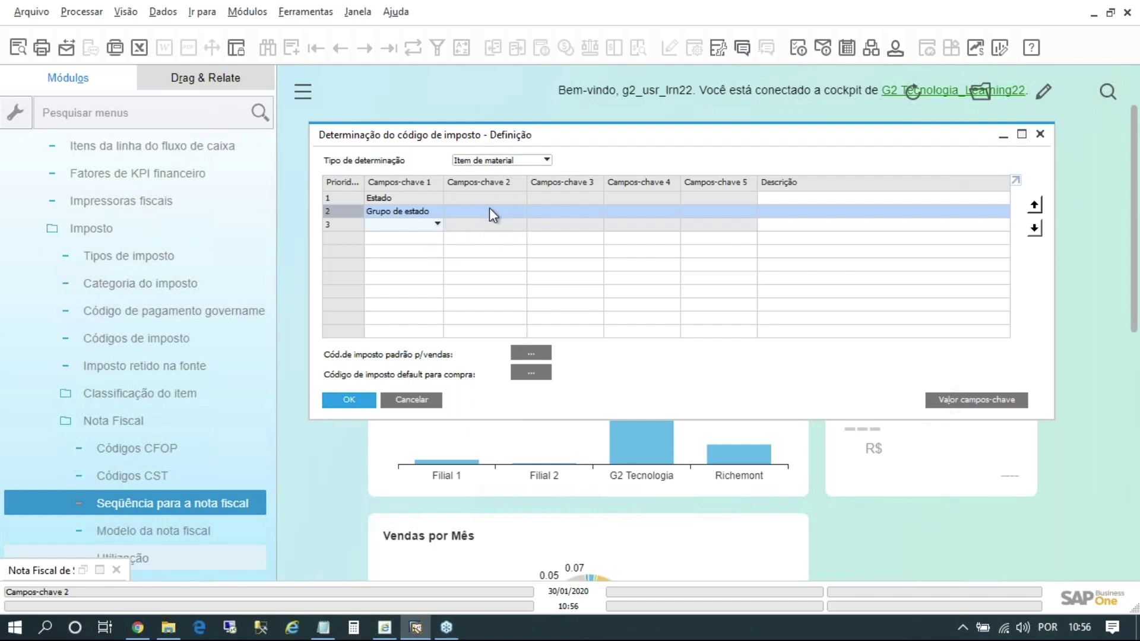
Add priority 3 to the tax code determination with Estado as the first key field and Item as the second.
{"action": "left_click", "coordinate": [380, 227]}
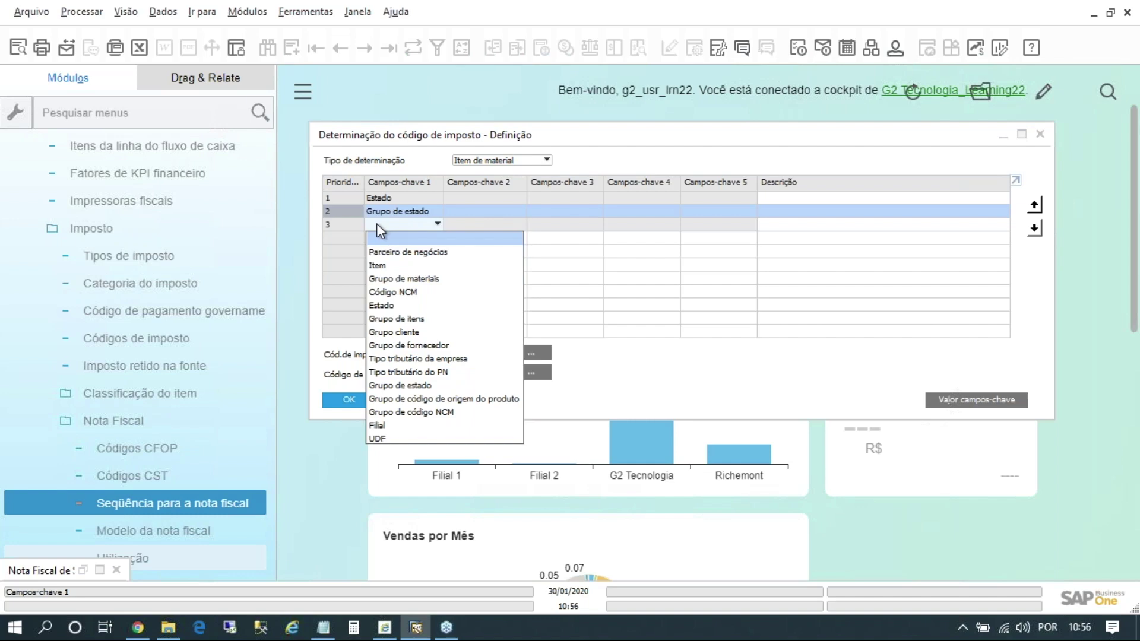
{"action": "left_click", "coordinate": [392, 308]}
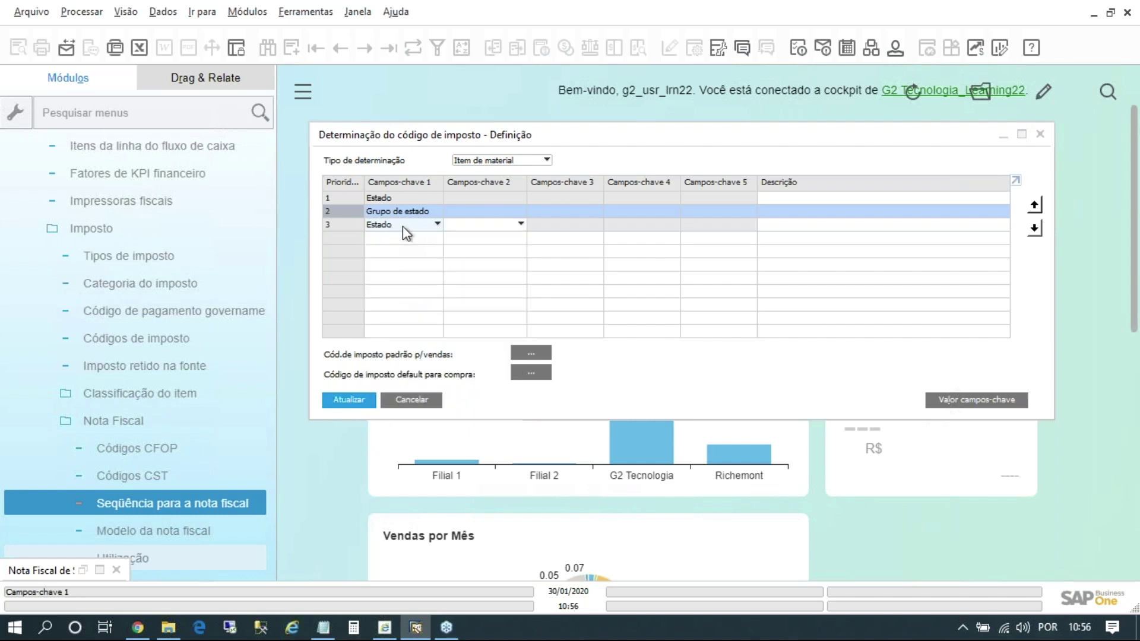
{"action": "left_click", "coordinate": [475, 224]}
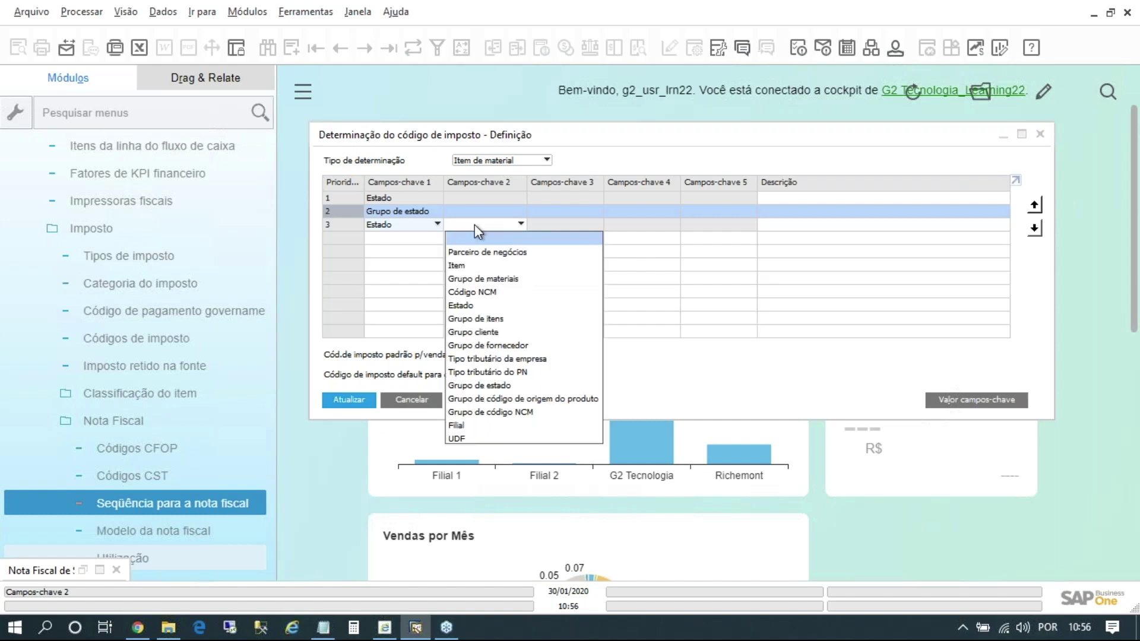
{"action": "left_click", "coordinate": [470, 266]}
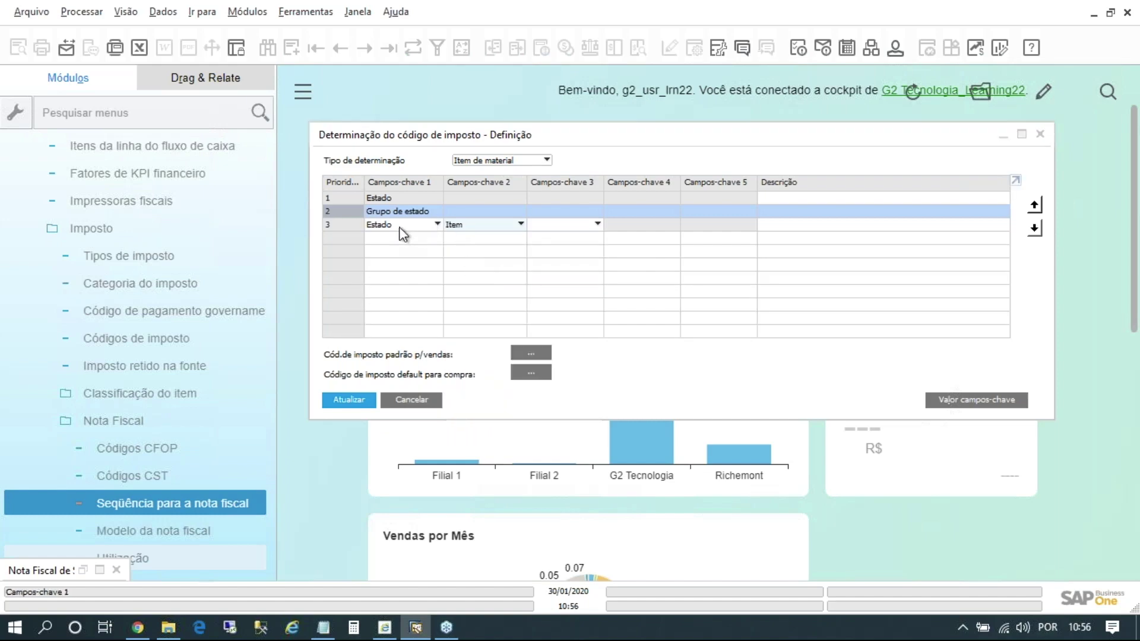
Enter a key field value for priority 3 combining state CE with item I0003, Notebook Dell Core I7.
{"action": "left_click", "coordinate": [347, 225]}
{"action": "double_click", "coordinate": [347, 224]}
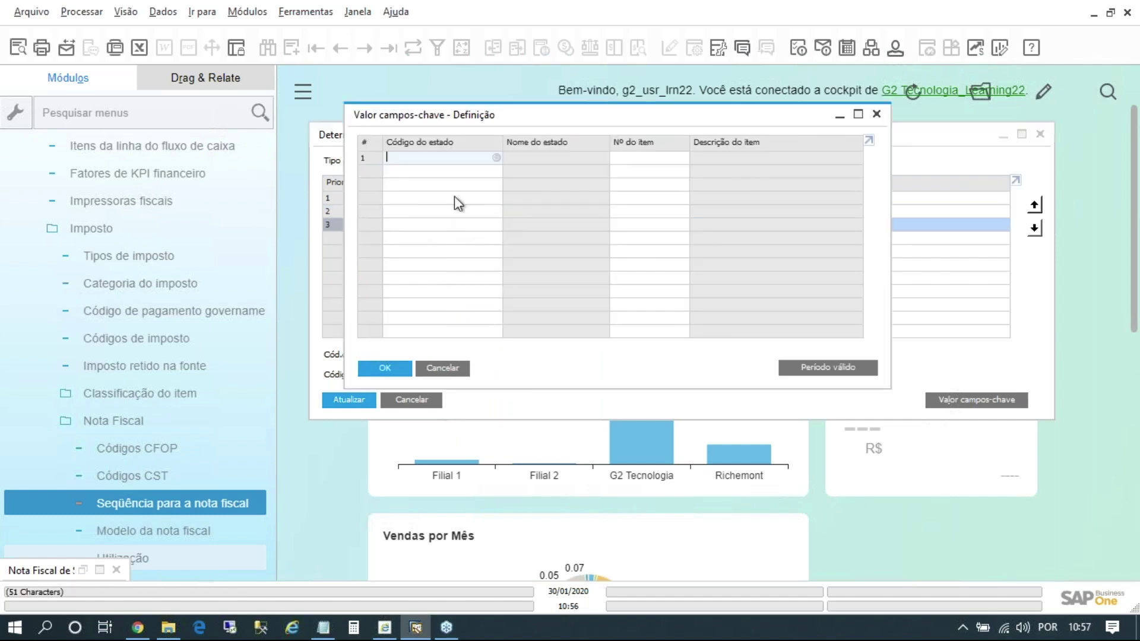
{"action": "type", "text": "ce"}
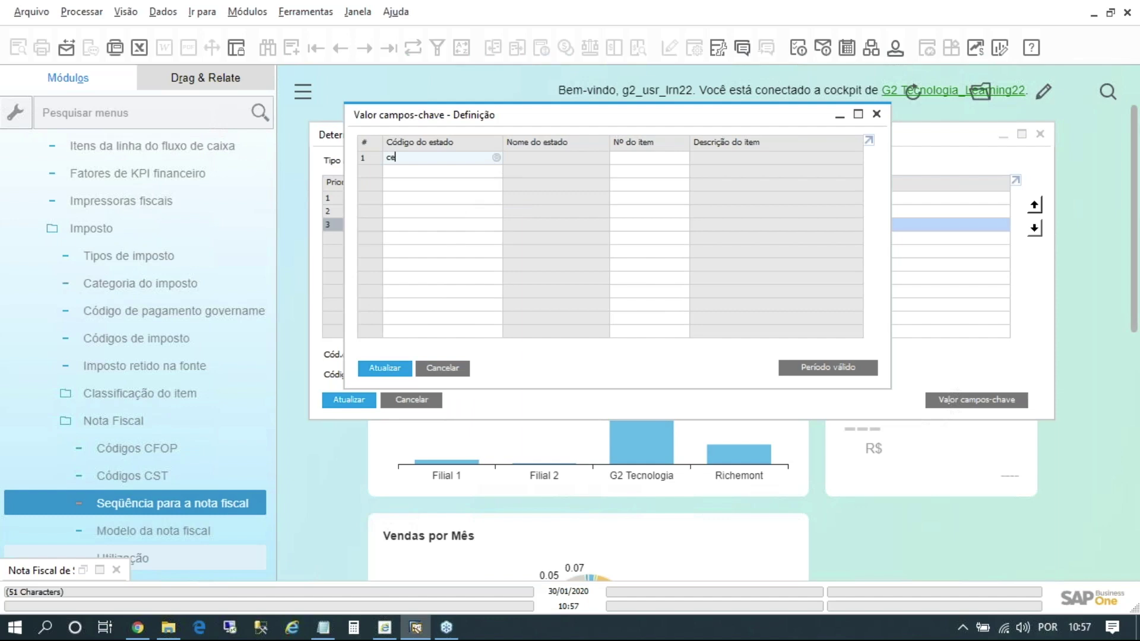
{"action": "key", "text": "Tab"}
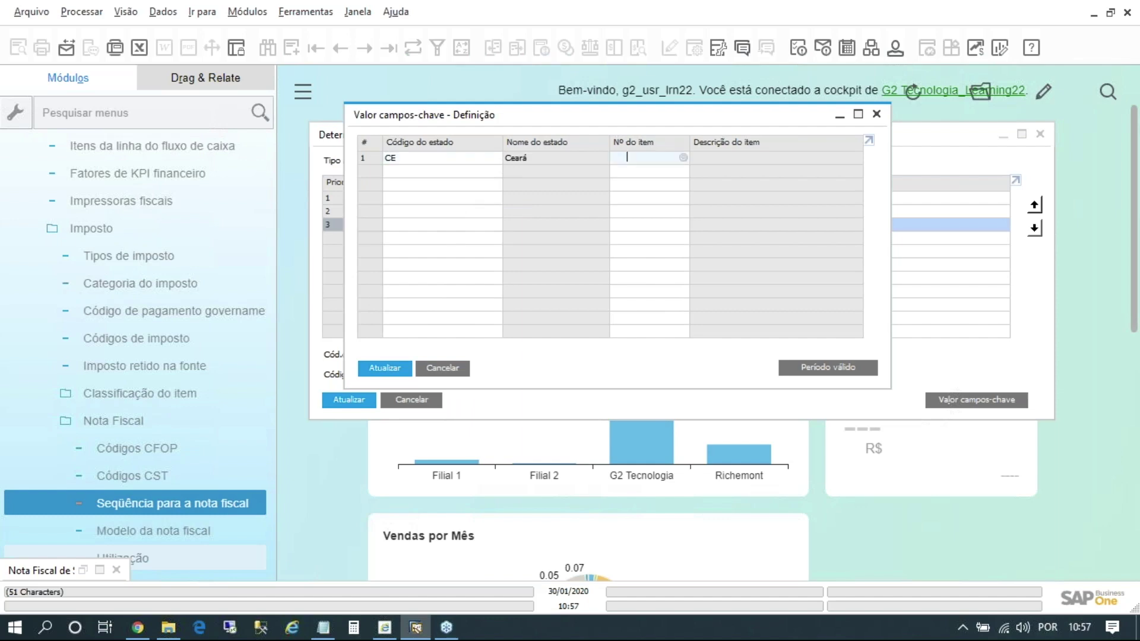
{"action": "key", "text": "Tab"}
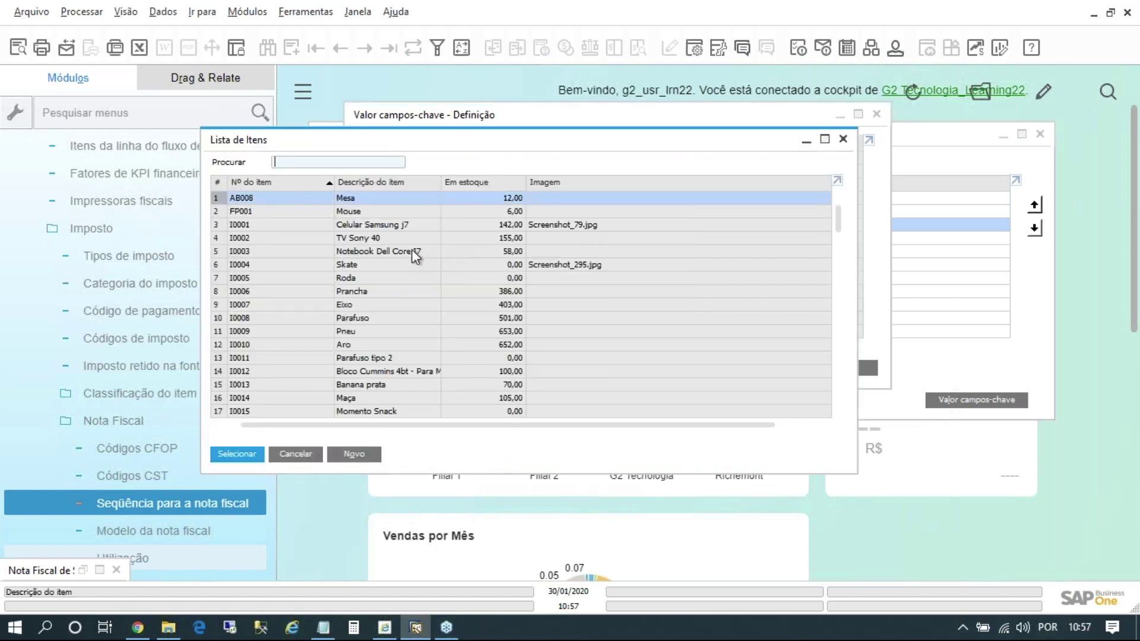
{"action": "left_click", "coordinate": [328, 253]}
{"action": "double_click", "coordinate": [360, 255]}
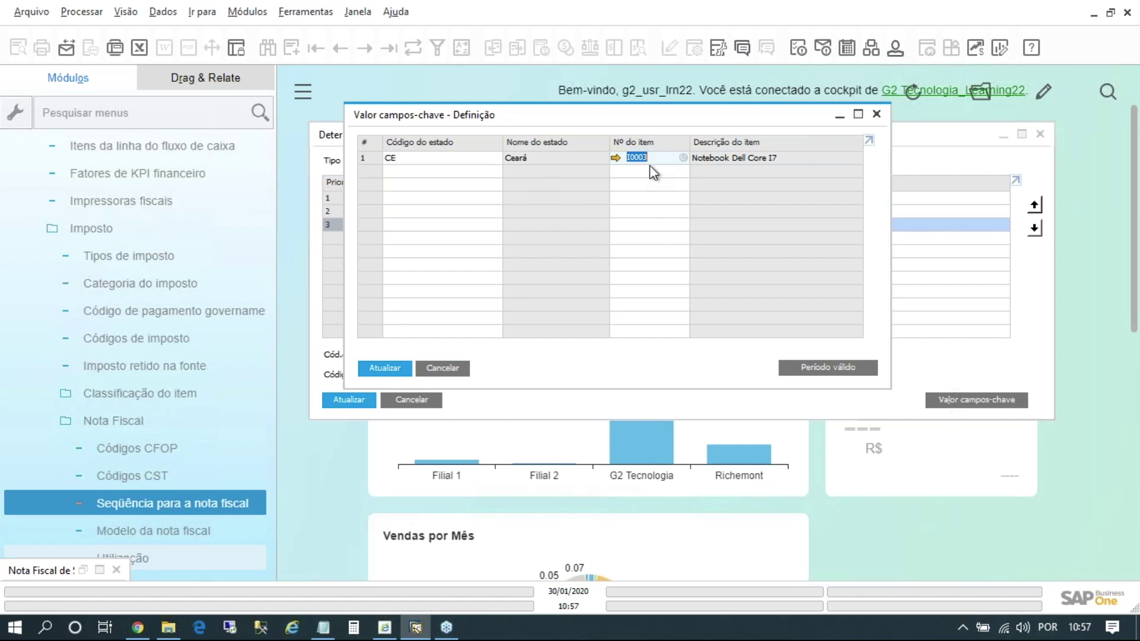
Set the valid period of the CE and I0003 key value to start on 01/01/2020.
{"action": "double_click", "coordinate": [375, 158]}
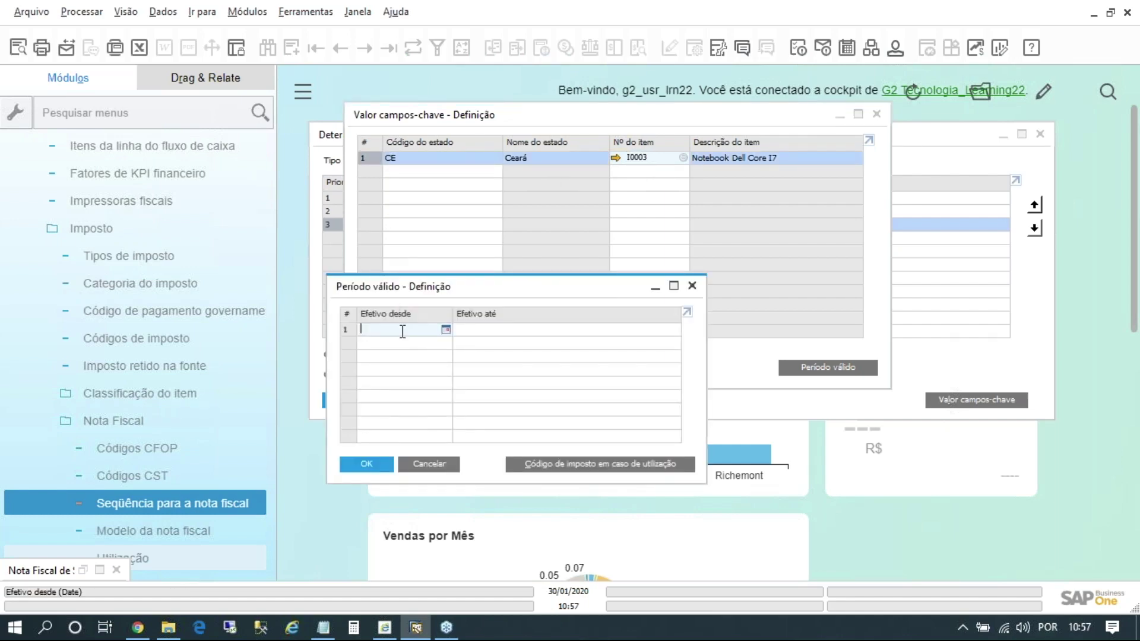
{"action": "type", "text": "01"}
{"action": "key", "text": "Tab"}
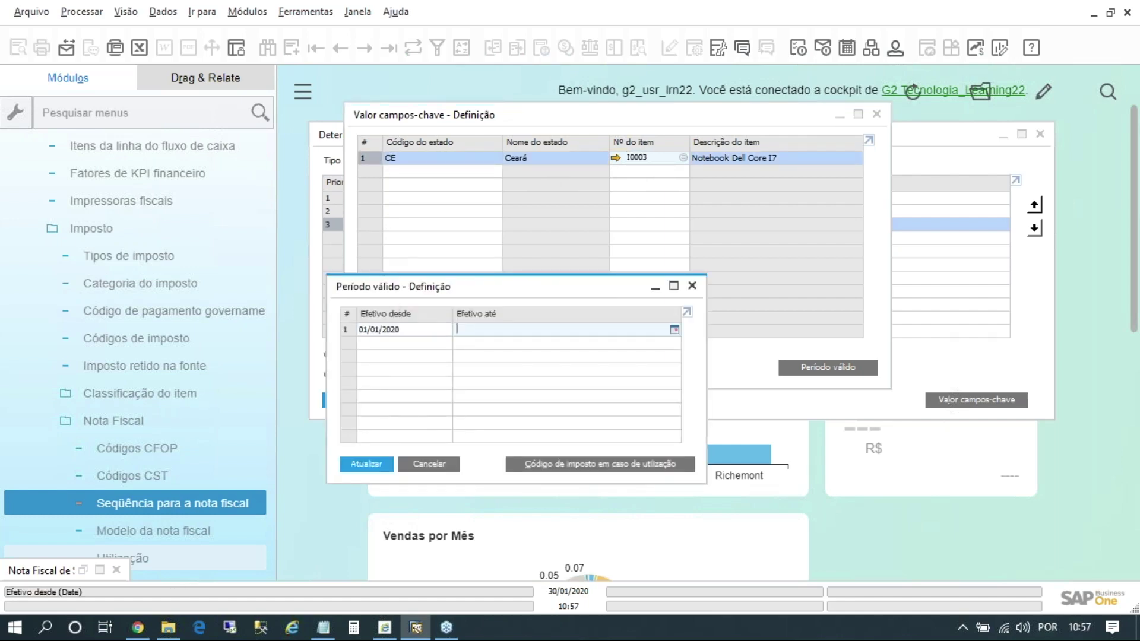
Assign tax code 5101-004 as the Código do IVA for the usage Venda Adquirida Terc in the 01/01/2020 period.
{"action": "double_click", "coordinate": [346, 329]}
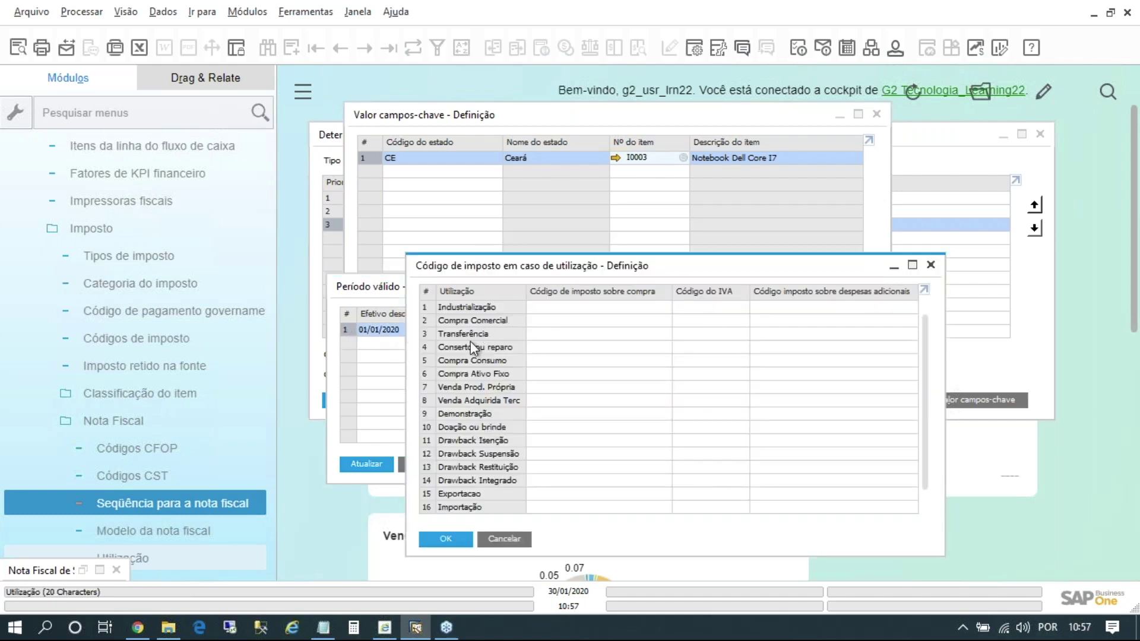
{"action": "left_click", "coordinate": [575, 401]}
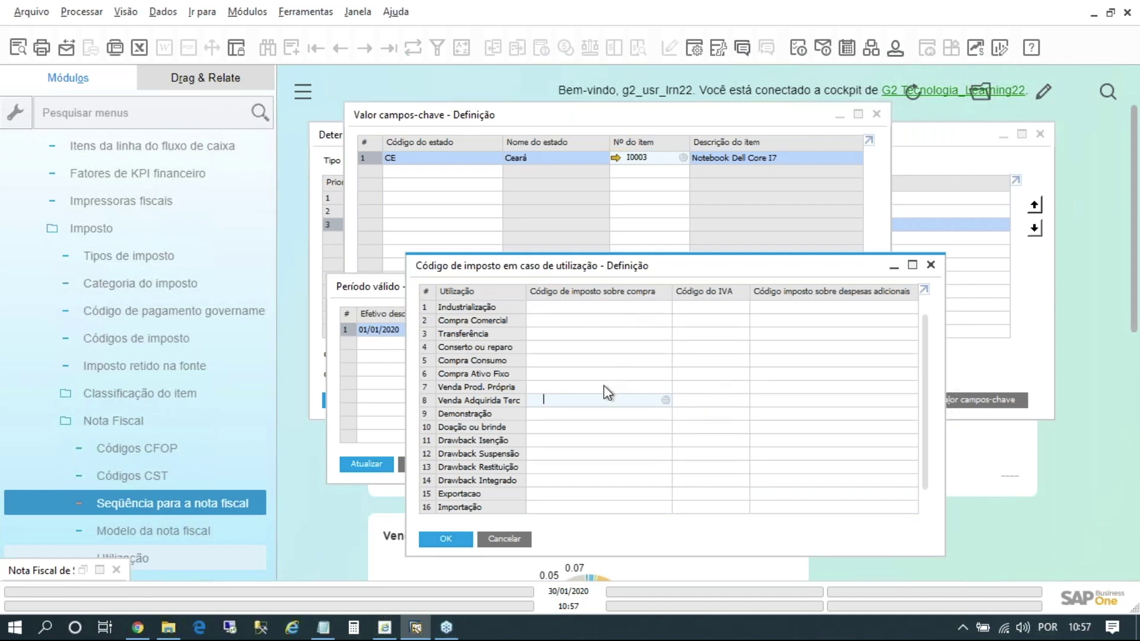
{"action": "left_click", "coordinate": [716, 400]}
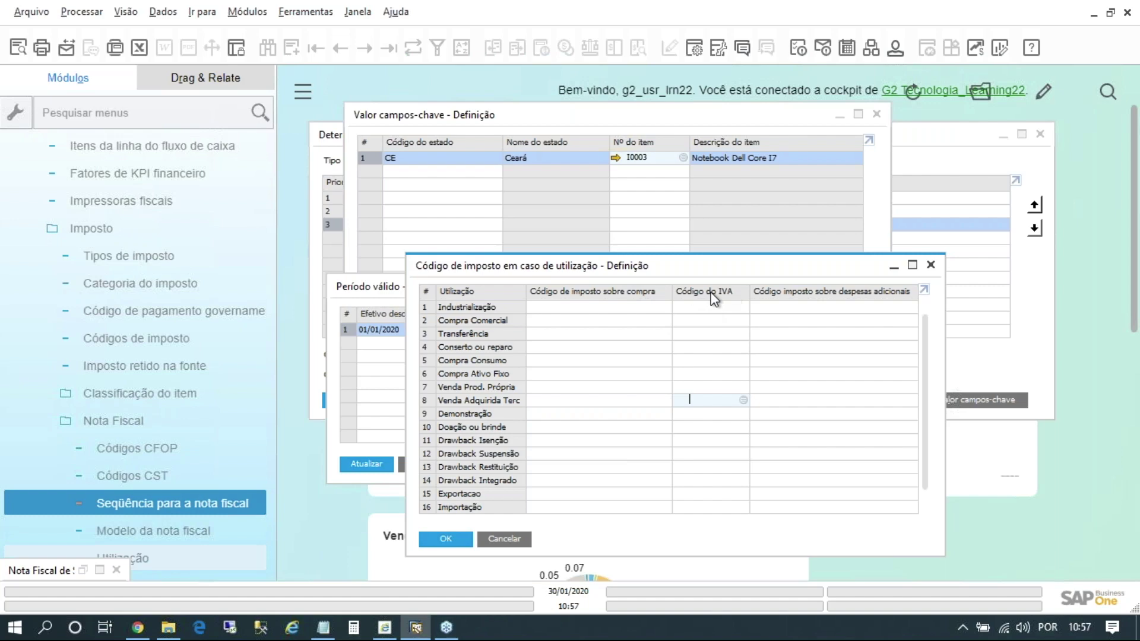
{"action": "left_click", "coordinate": [743, 399]}
{"action": "type", "text": "51"}
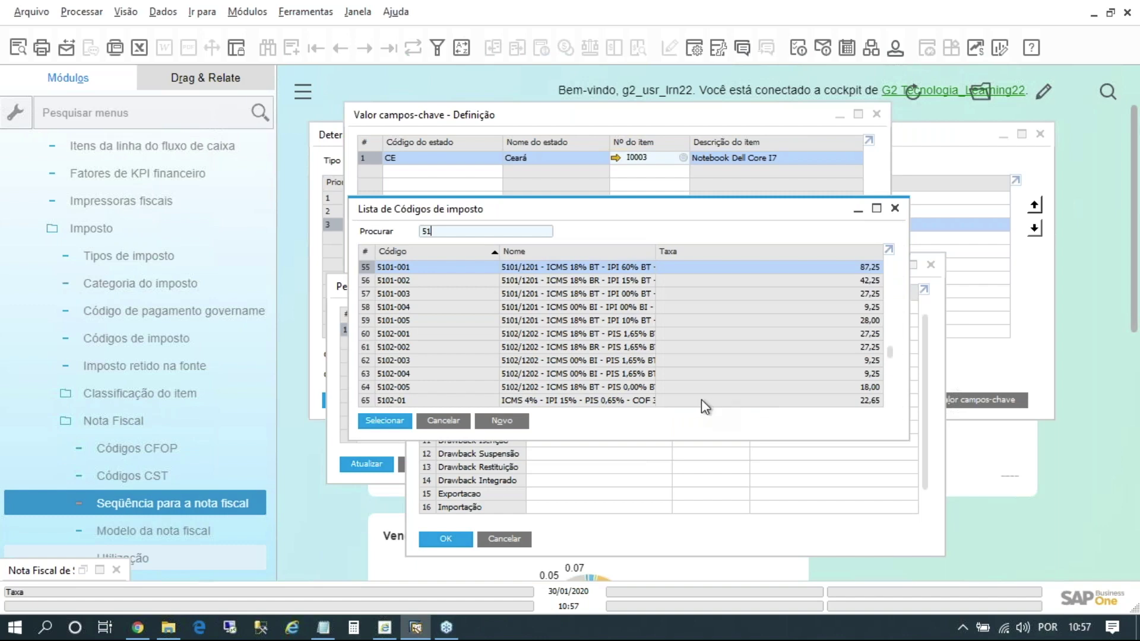
{"action": "left_click", "coordinate": [595, 308]}
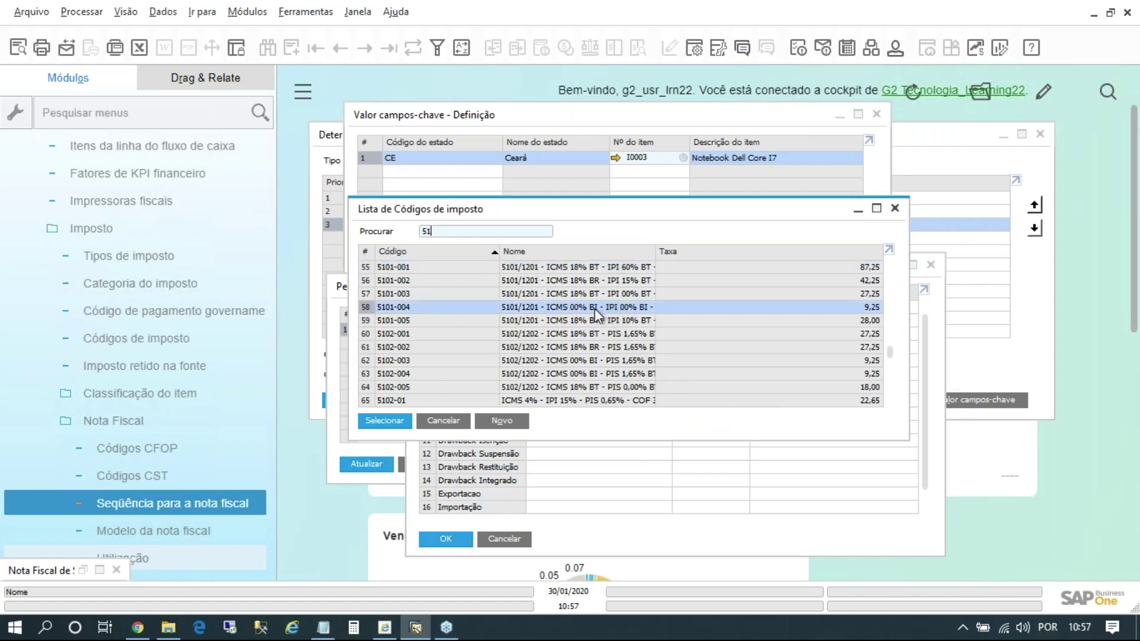
{"action": "double_click", "coordinate": [593, 308]}
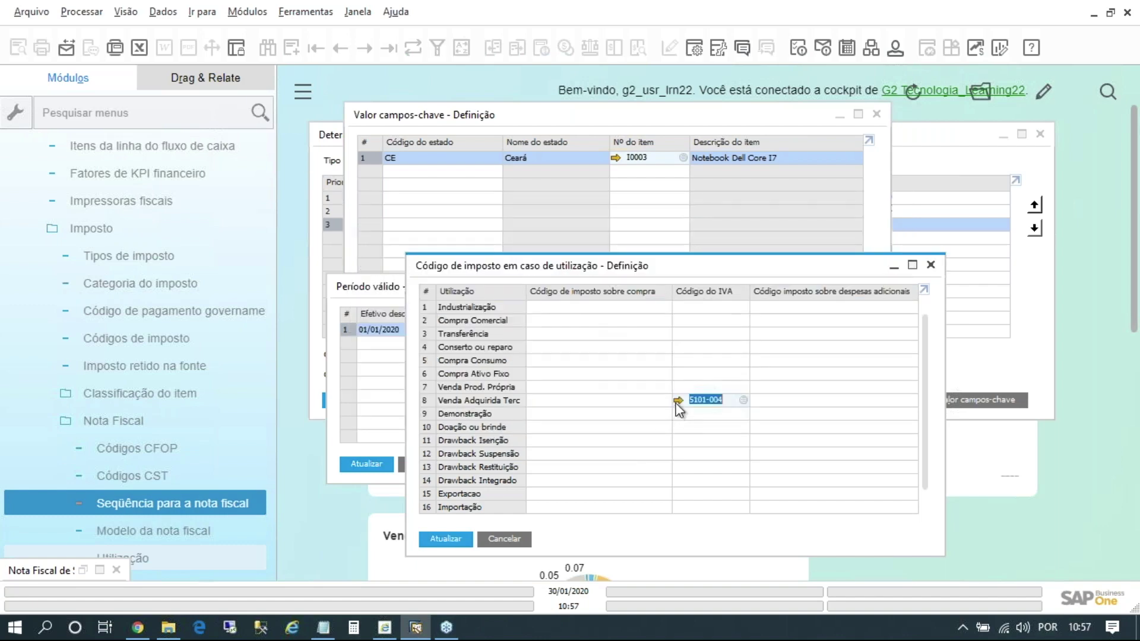
Check the details of tax code 5101-004, then save the usage, period, key value and tax code determination definitions.
{"action": "left_click", "coordinate": [677, 401]}
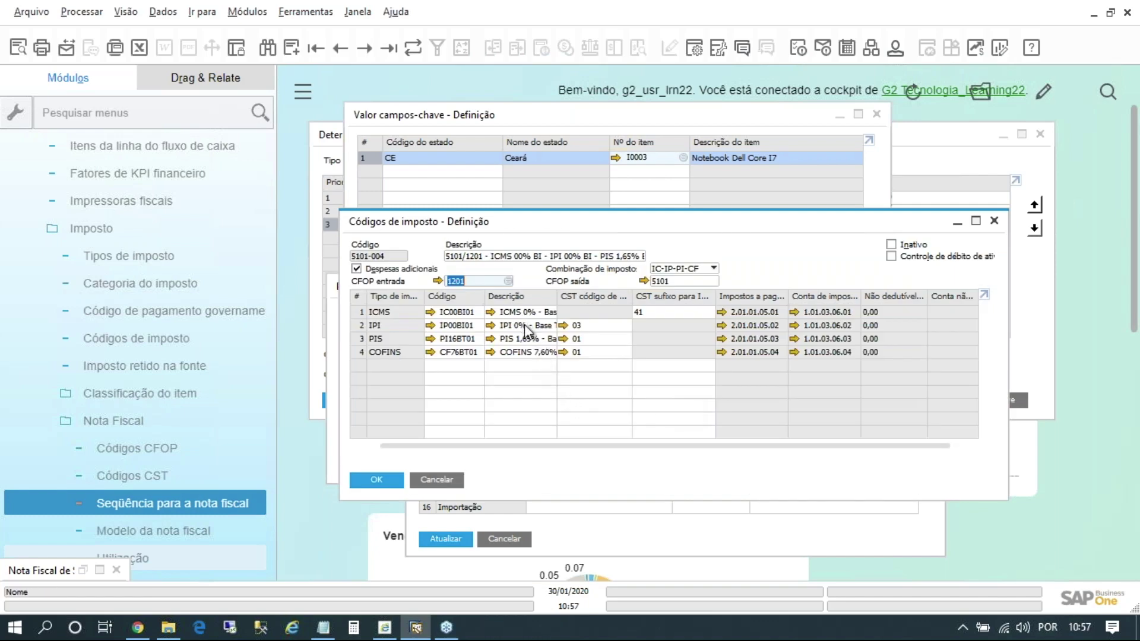
{"action": "left_click", "coordinate": [382, 479]}
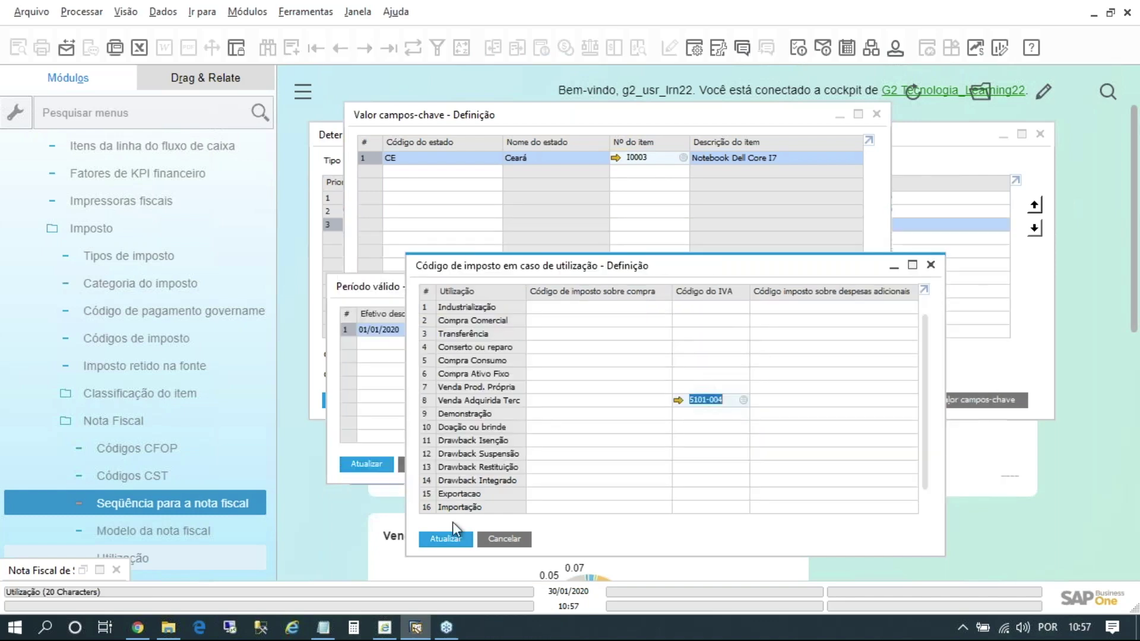
{"action": "left_click", "coordinate": [448, 538]}
{"action": "left_click", "coordinate": [454, 540]}
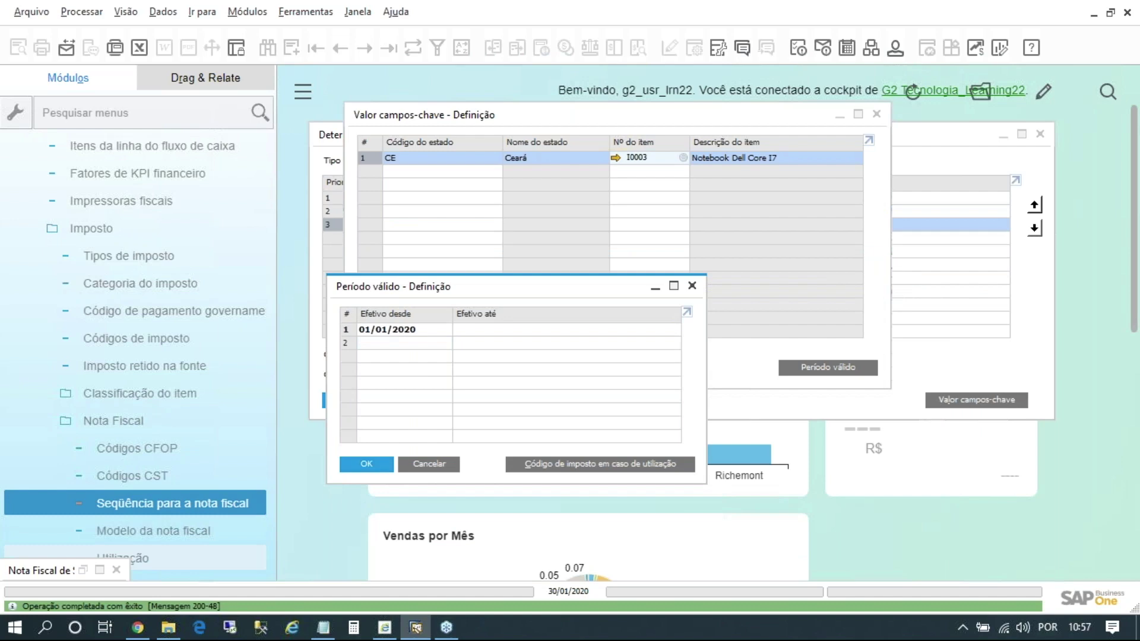
{"action": "left_click", "coordinate": [379, 464]}
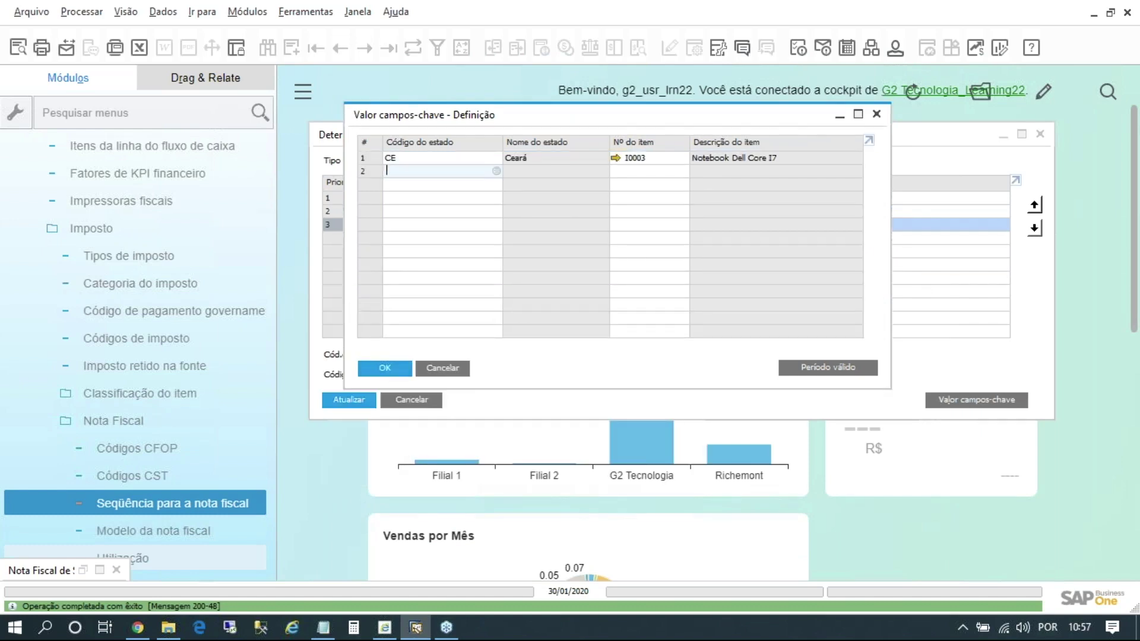
{"action": "left_click", "coordinate": [385, 368]}
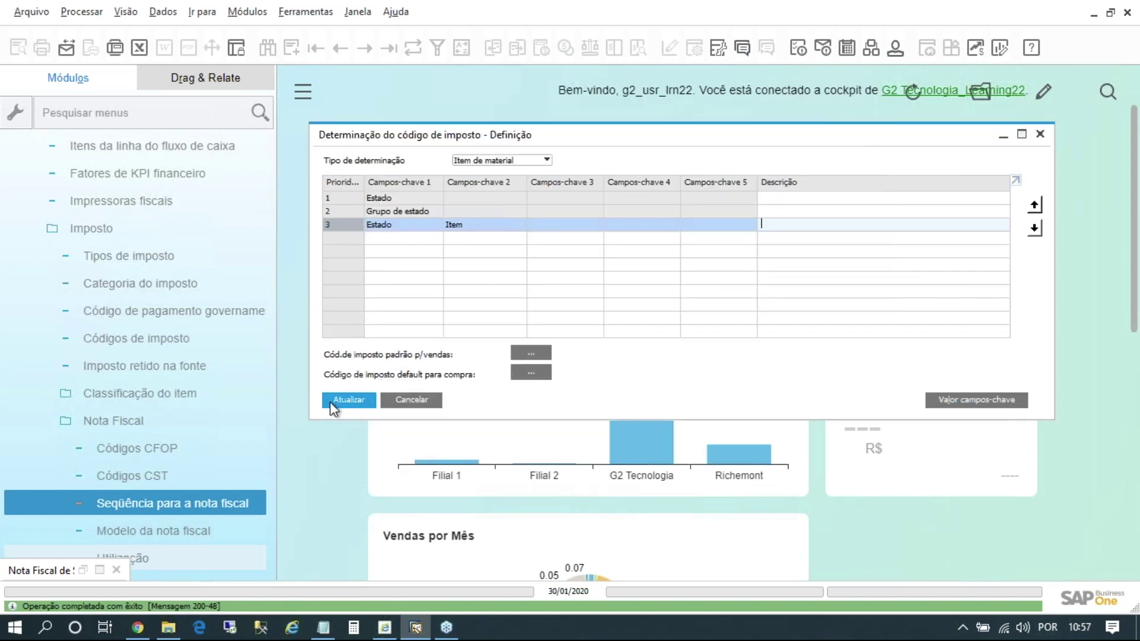
{"action": "left_click", "coordinate": [333, 402]}
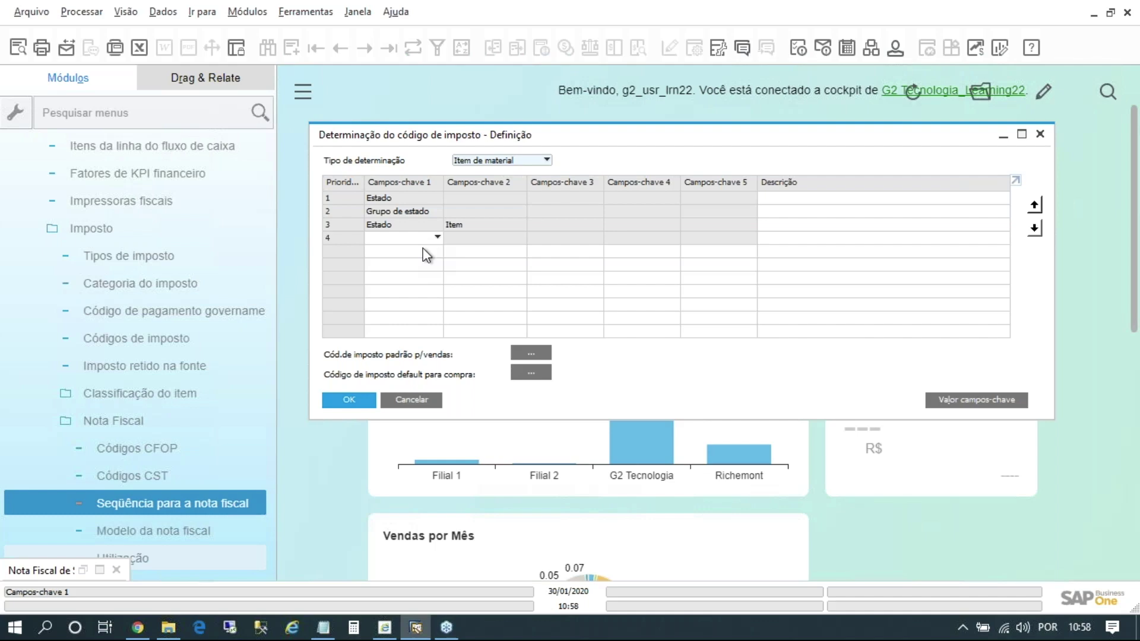
Review the state key field values defined for priority 1, Estado.
{"action": "double_click", "coordinate": [347, 198]}
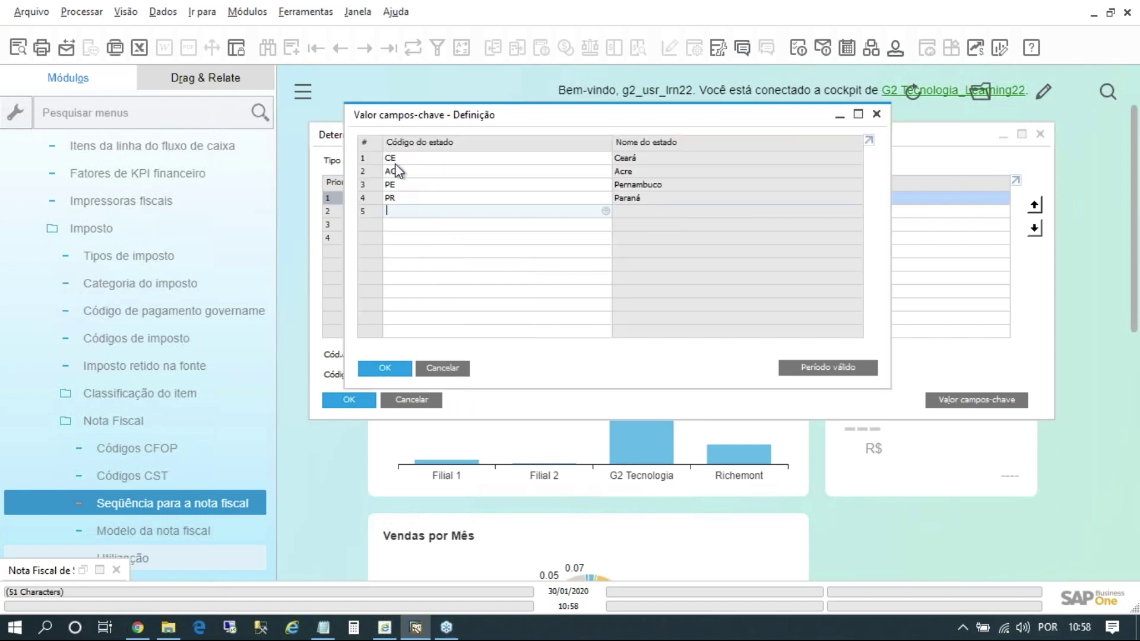
{"action": "left_click", "coordinate": [372, 159]}
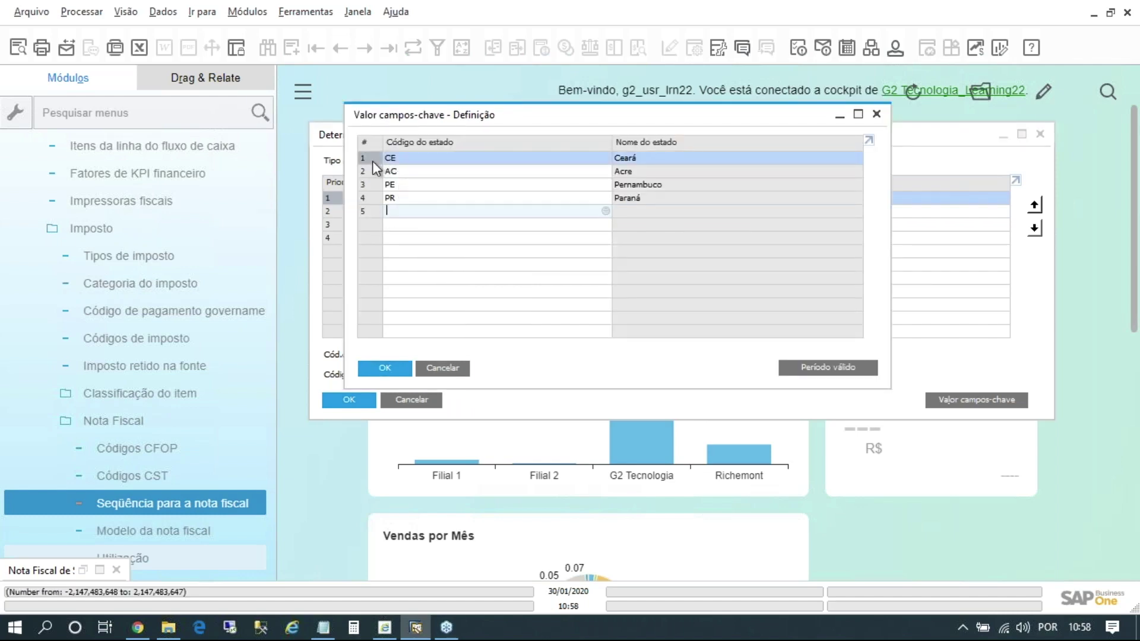
{"action": "left_click", "coordinate": [381, 371]}
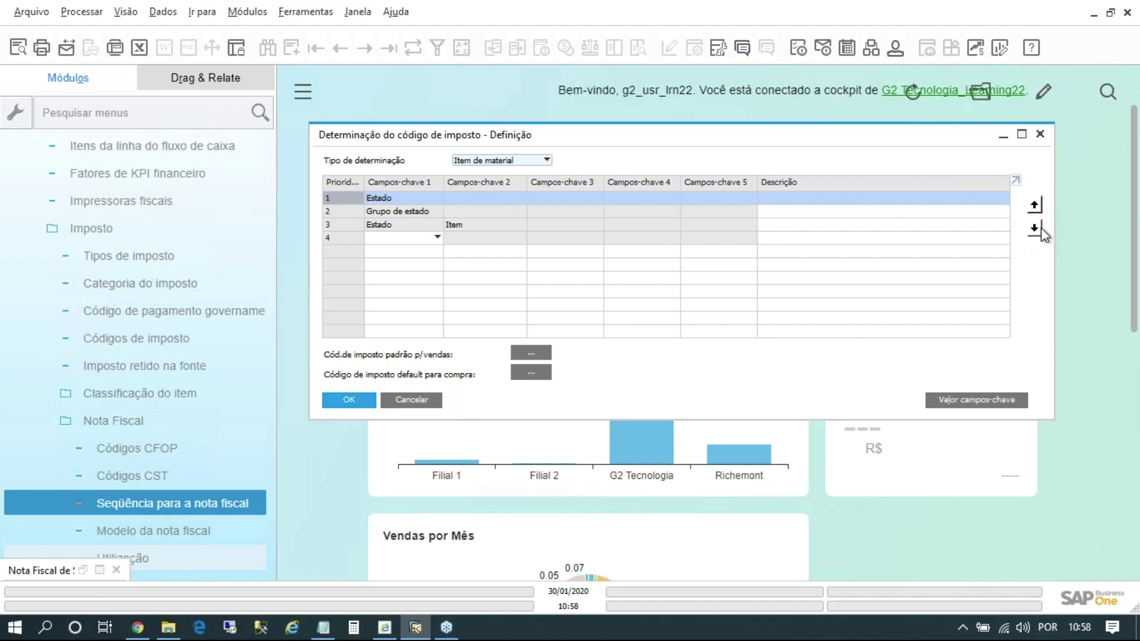
Move the Estado and Item rule up to priority 1, check its key field values and save the tax code determination.
{"action": "left_click", "coordinate": [354, 226]}
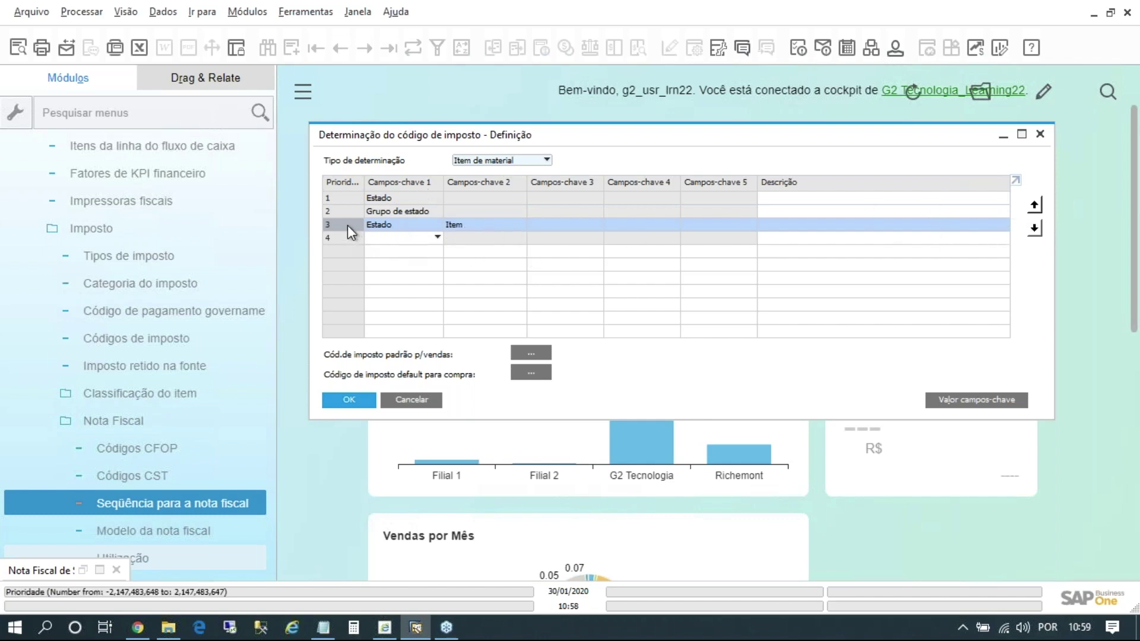
{"action": "left_click", "coordinate": [1034, 208]}
{"action": "left_click", "coordinate": [1034, 208]}
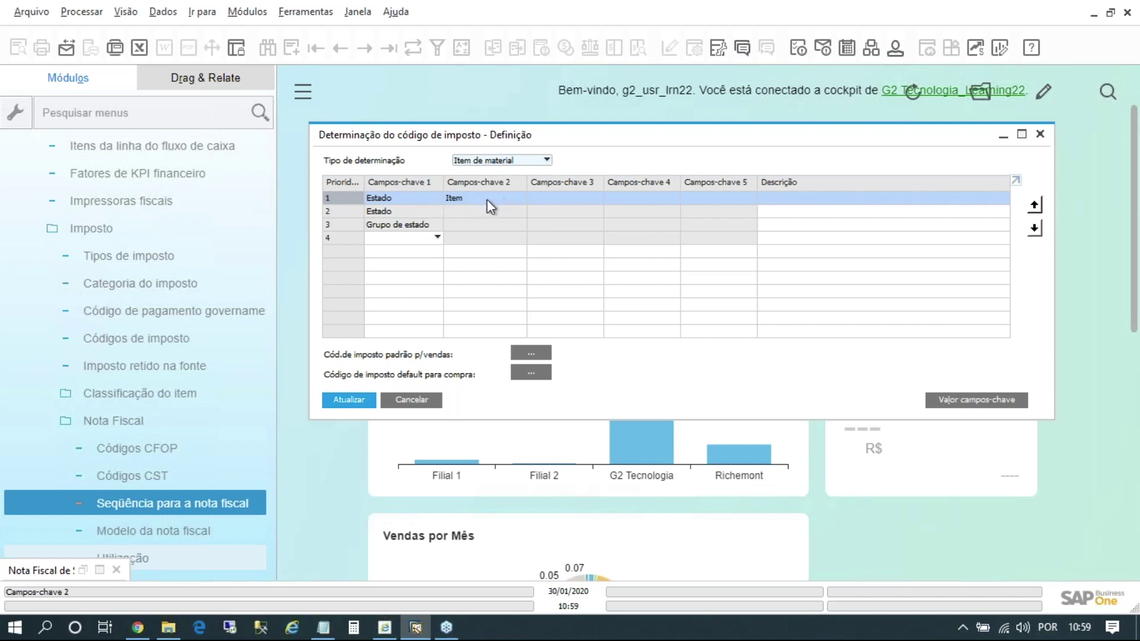
{"action": "double_click", "coordinate": [354, 198]}
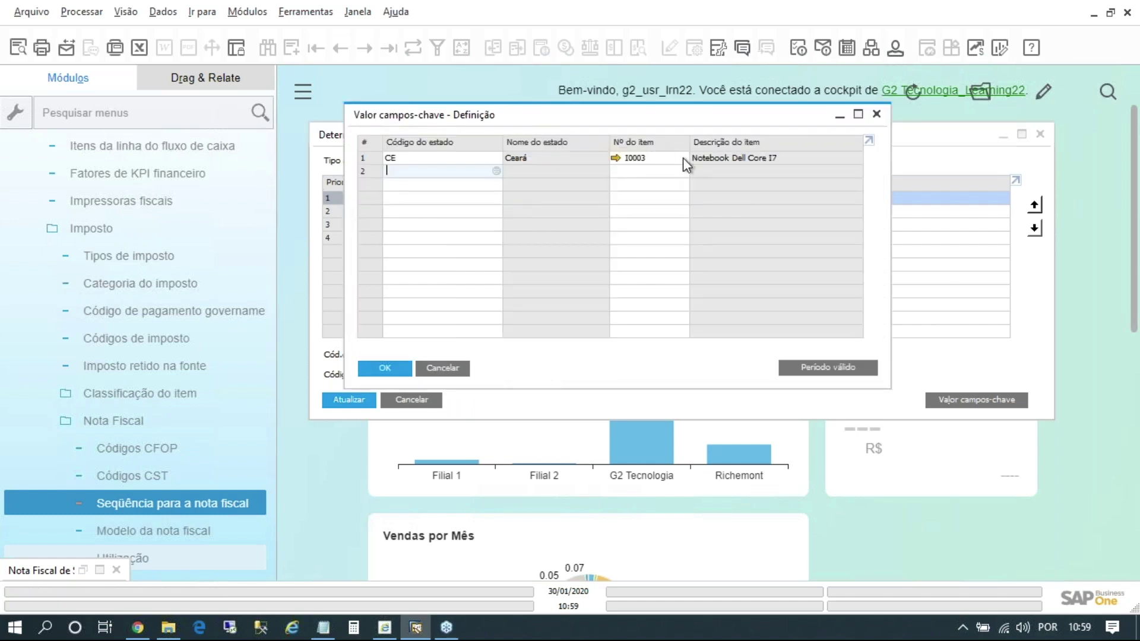
{"action": "left_click", "coordinate": [393, 365]}
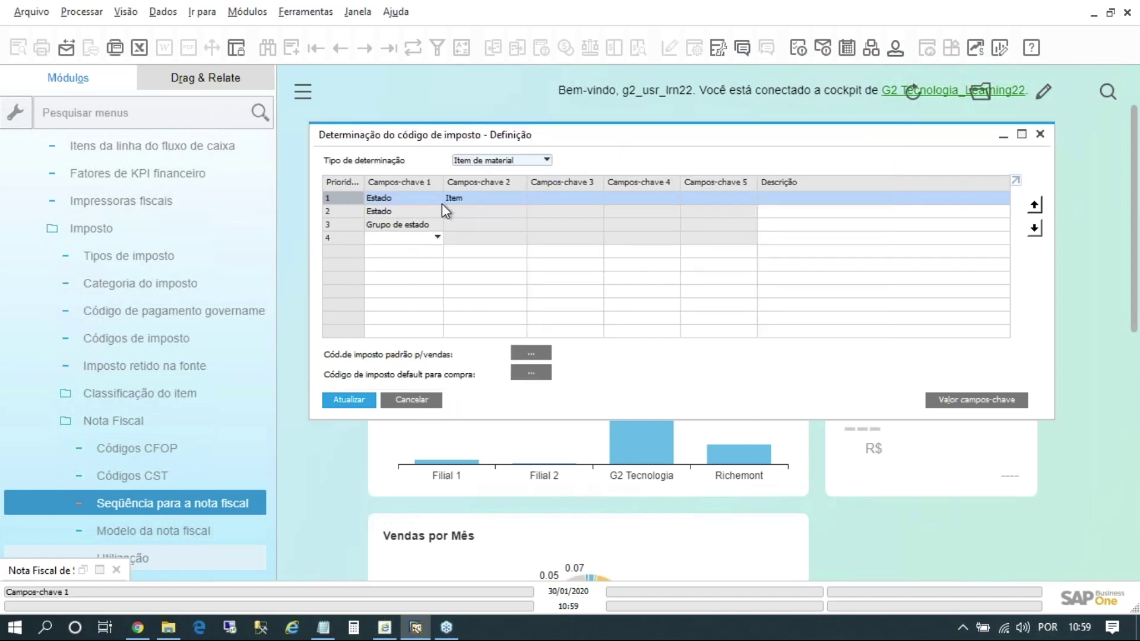
{"action": "left_click", "coordinate": [349, 400]}
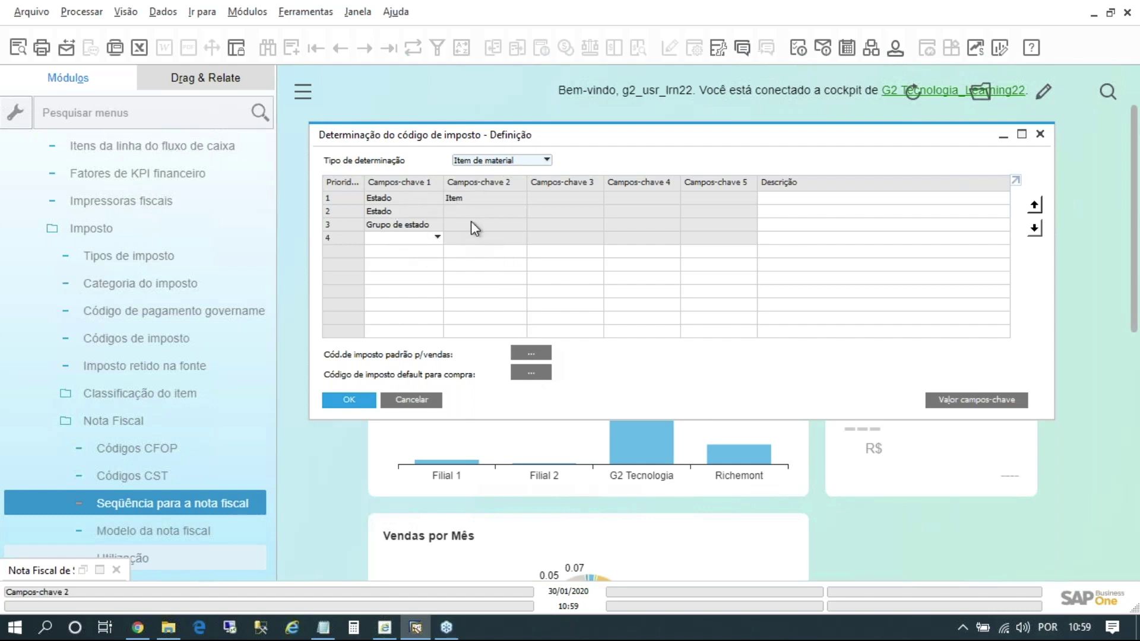
Review the three determination priorities and examine the default sales tax code definition per usage.
{"action": "left_click", "coordinate": [342, 203]}
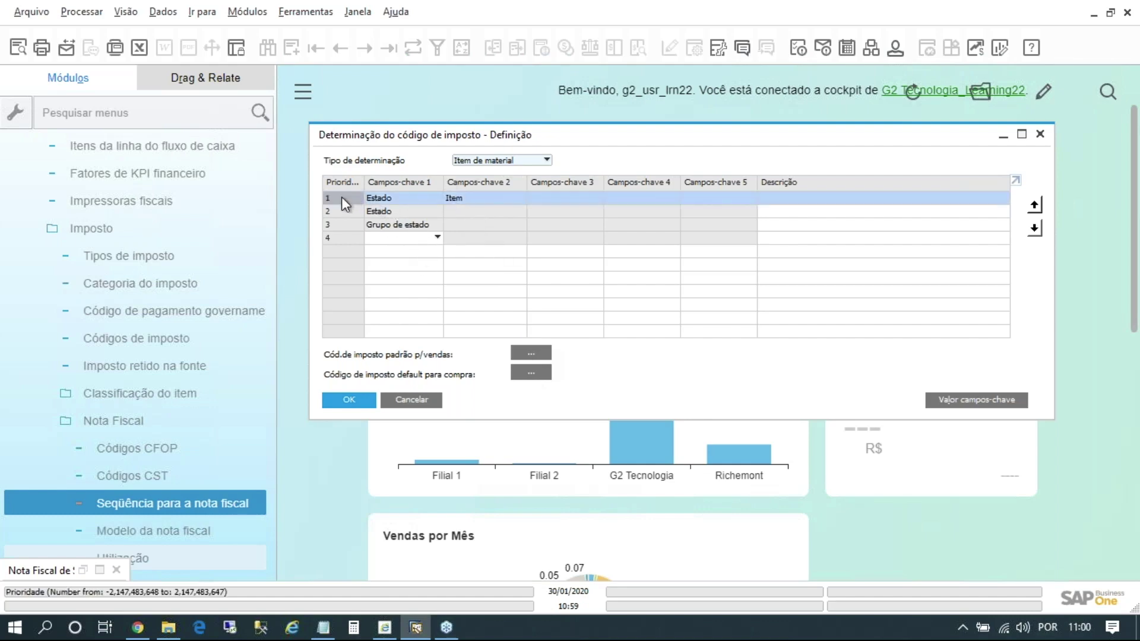
{"action": "left_click", "coordinate": [342, 213]}
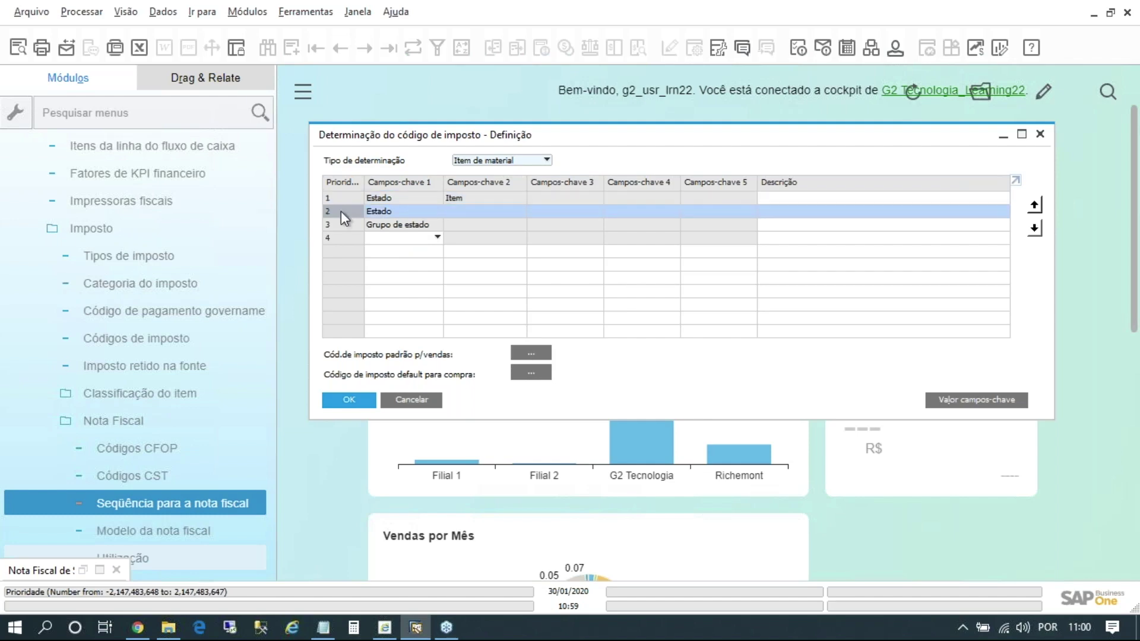
{"action": "left_click", "coordinate": [337, 223]}
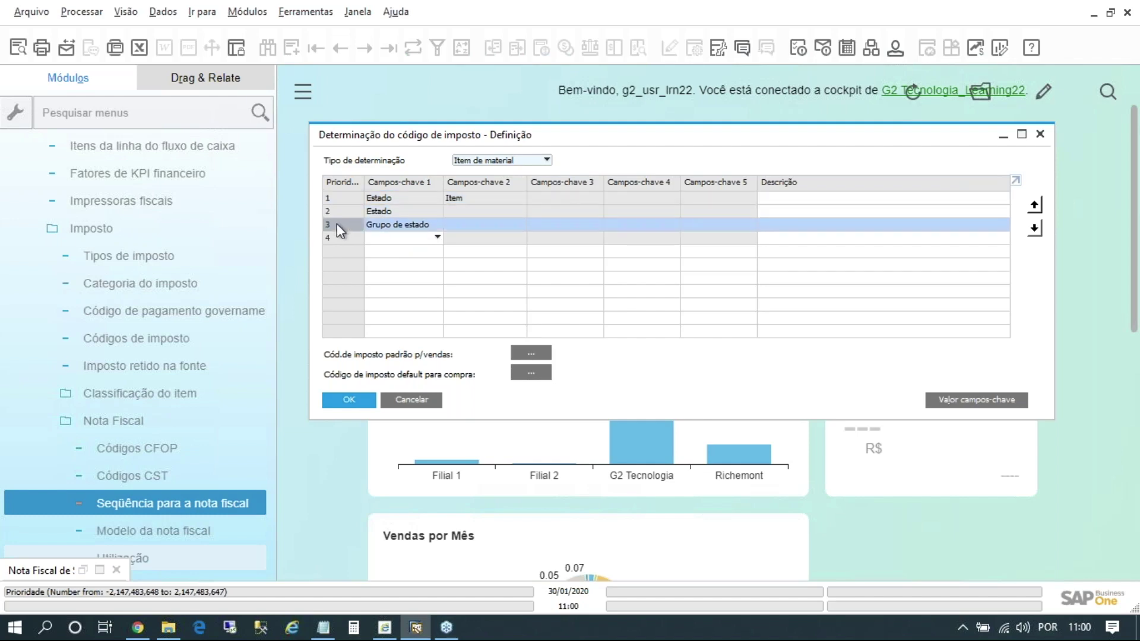
{"action": "left_click", "coordinate": [536, 353]}
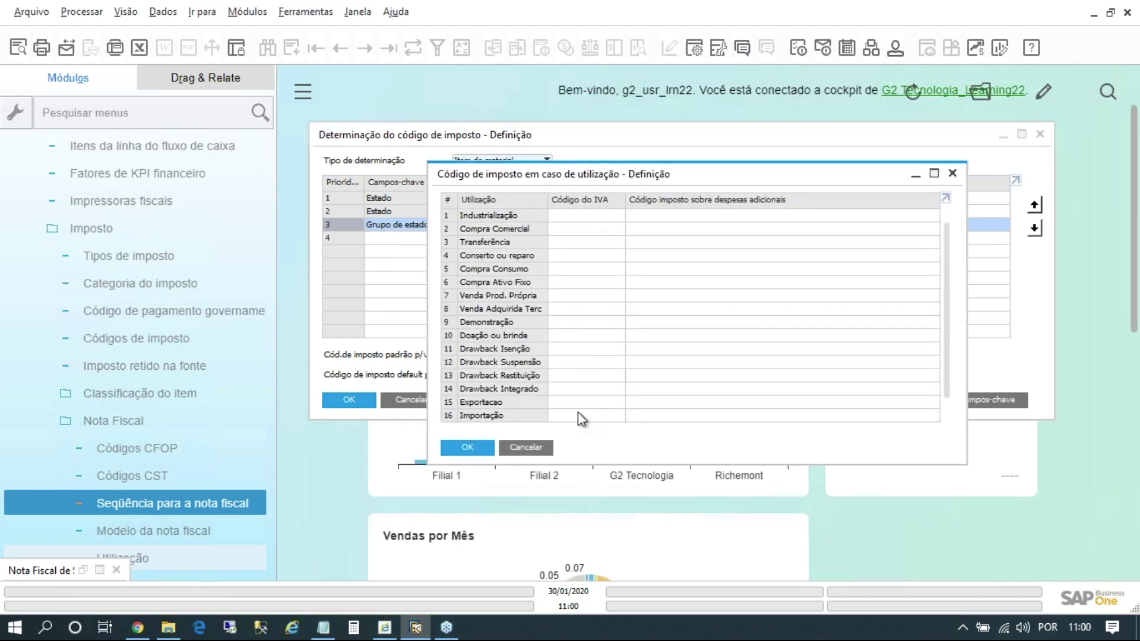
{"action": "left_click", "coordinate": [952, 172]}
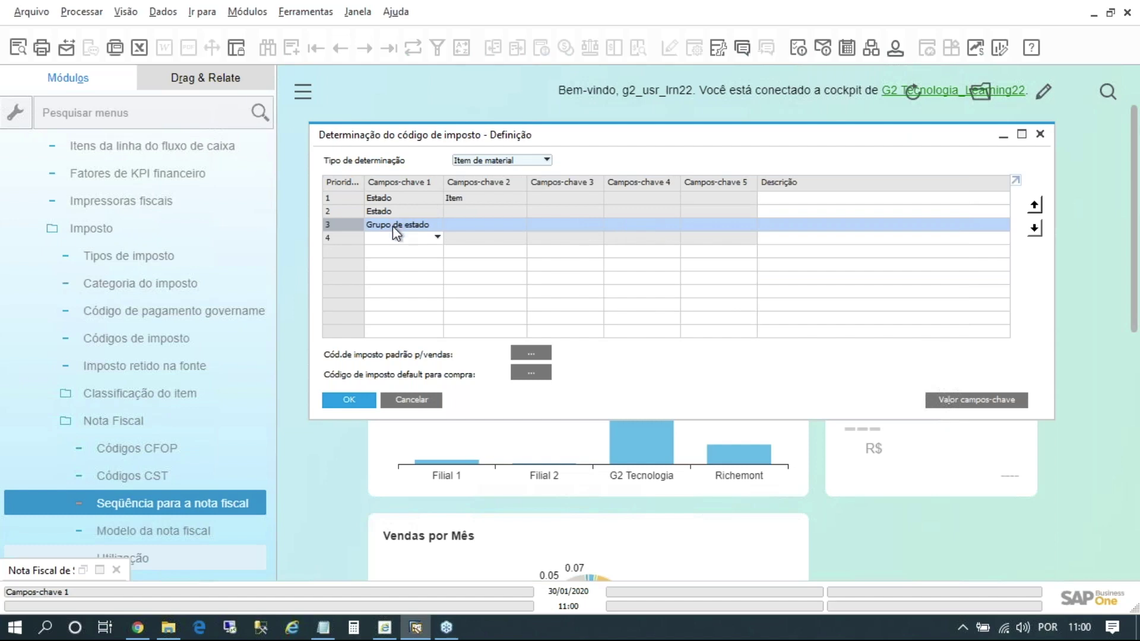
{"action": "left_click", "coordinate": [531, 353]}
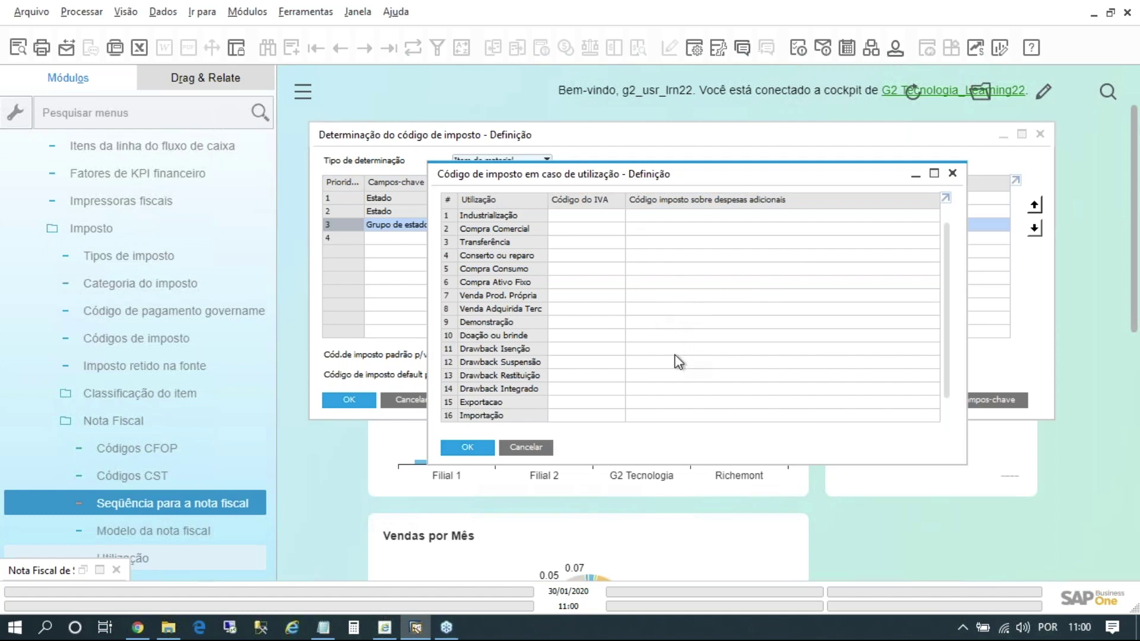
{"action": "left_click", "coordinate": [952, 173]}
Close the tax code determination definition and discard the minimized Nota Fiscal de Saída.
{"action": "left_click", "coordinate": [98, 447]}
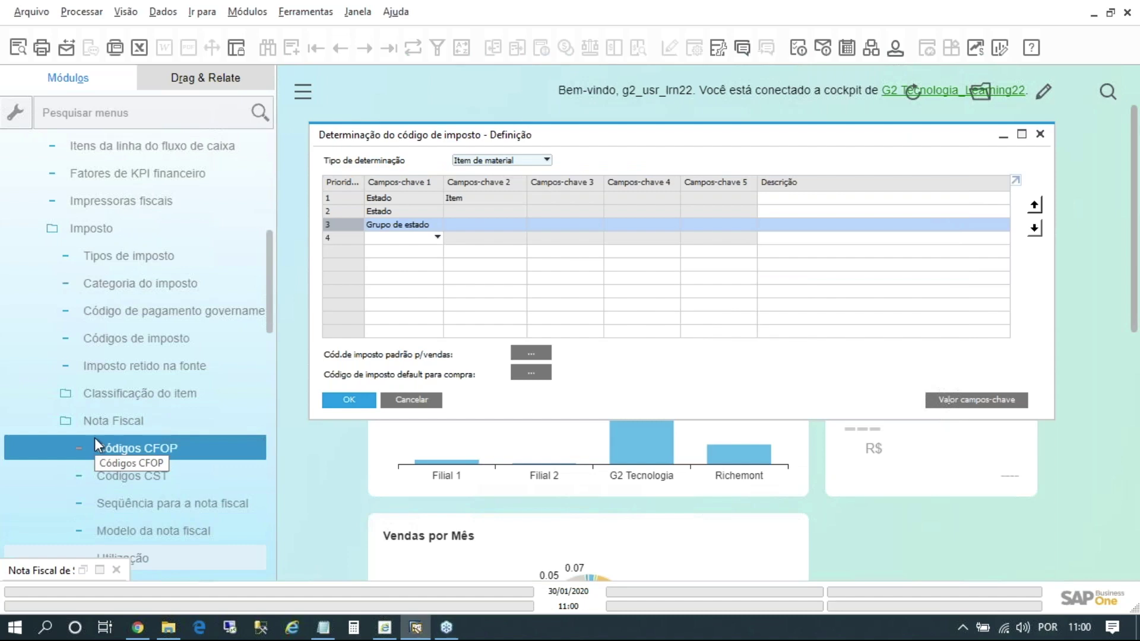
{"action": "left_click", "coordinate": [361, 399]}
{"action": "left_click", "coordinate": [83, 570]}
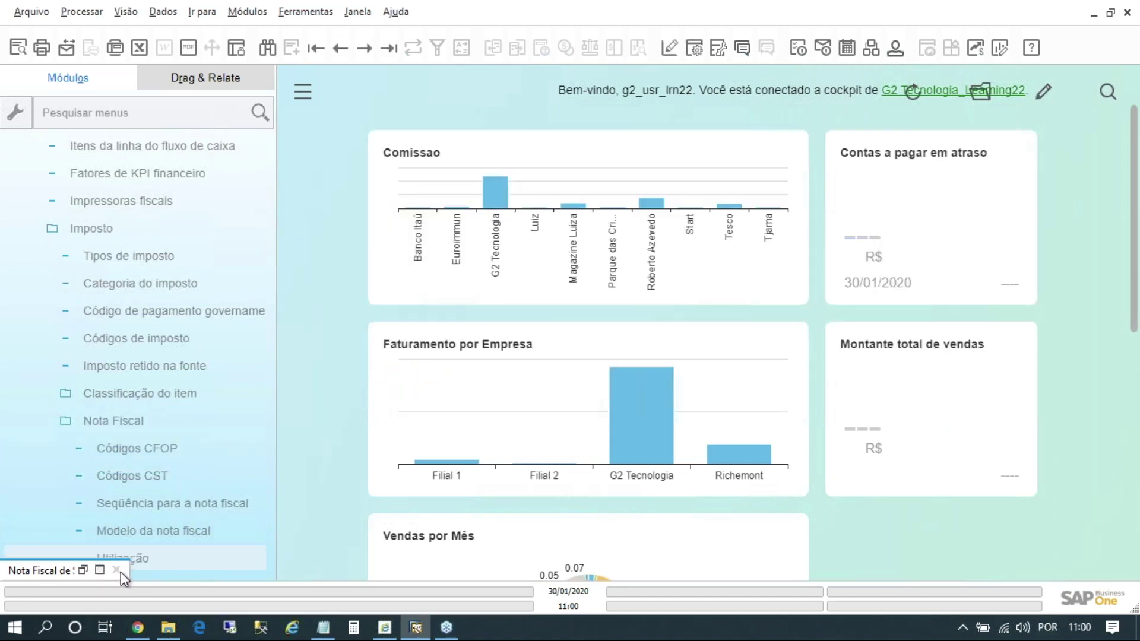
{"action": "left_click", "coordinate": [511, 356]}
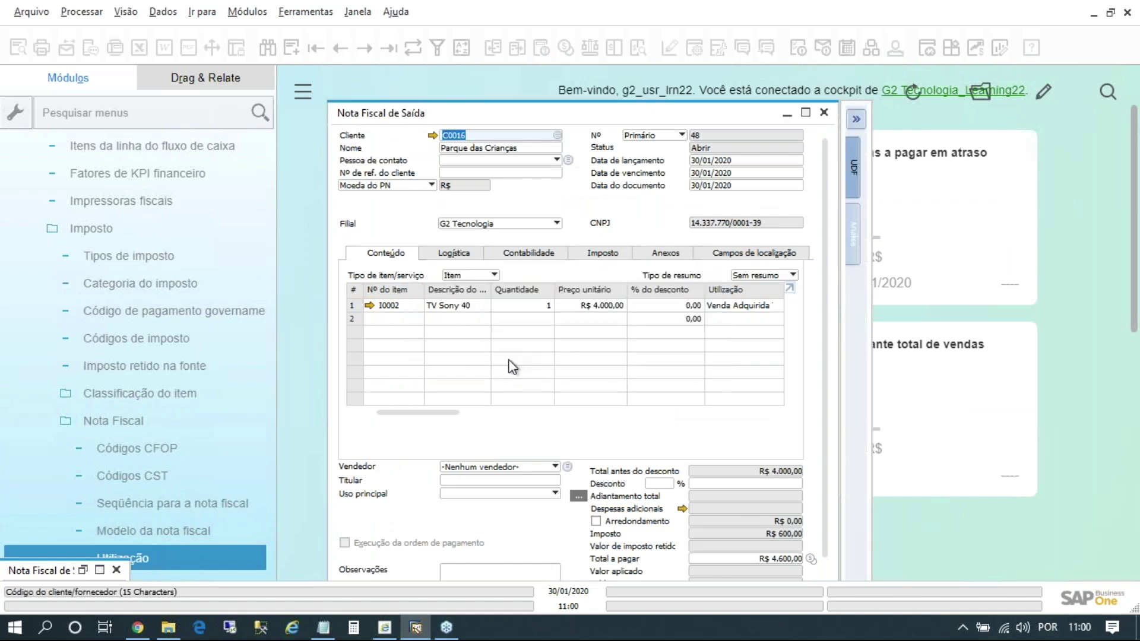
Create a new Nota Fiscal de Saída from the sales module with Parque das Crianças as the customer.
{"action": "left_click", "coordinate": [246, 12]}
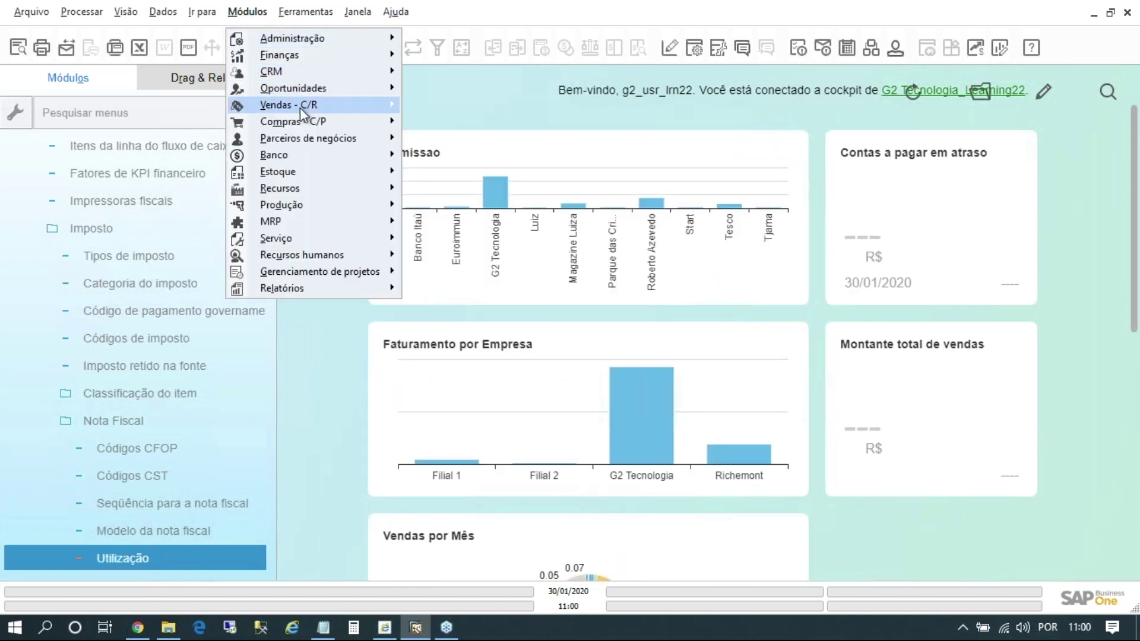
{"action": "mouse_move", "coordinate": [301, 107]}
{"action": "left_click", "coordinate": [478, 219]}
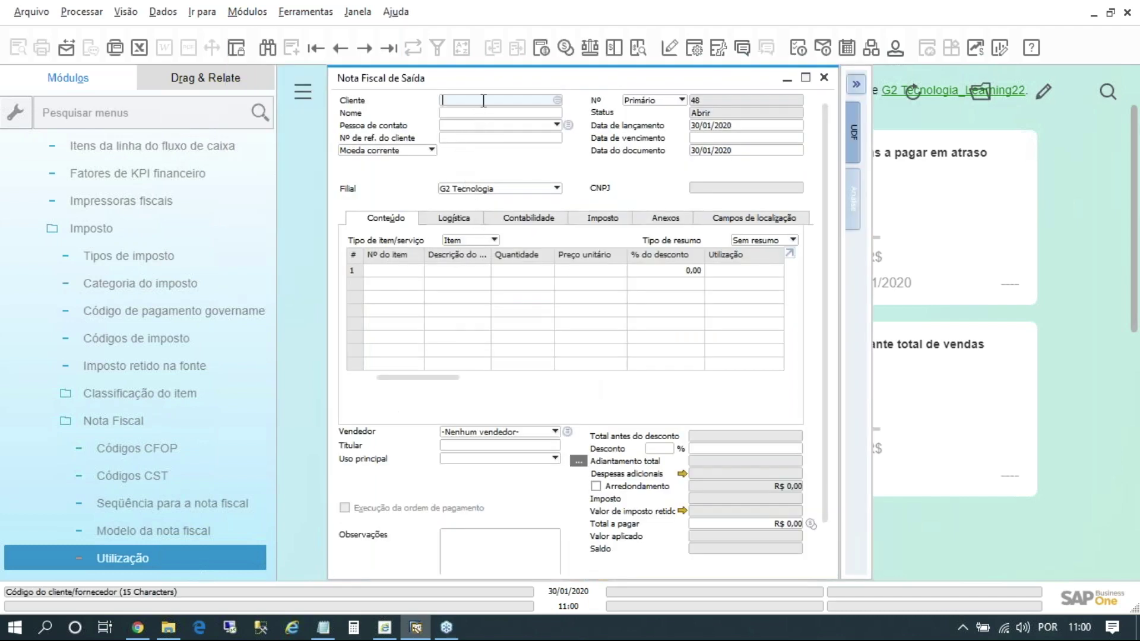
{"action": "key", "text": "Tab"}
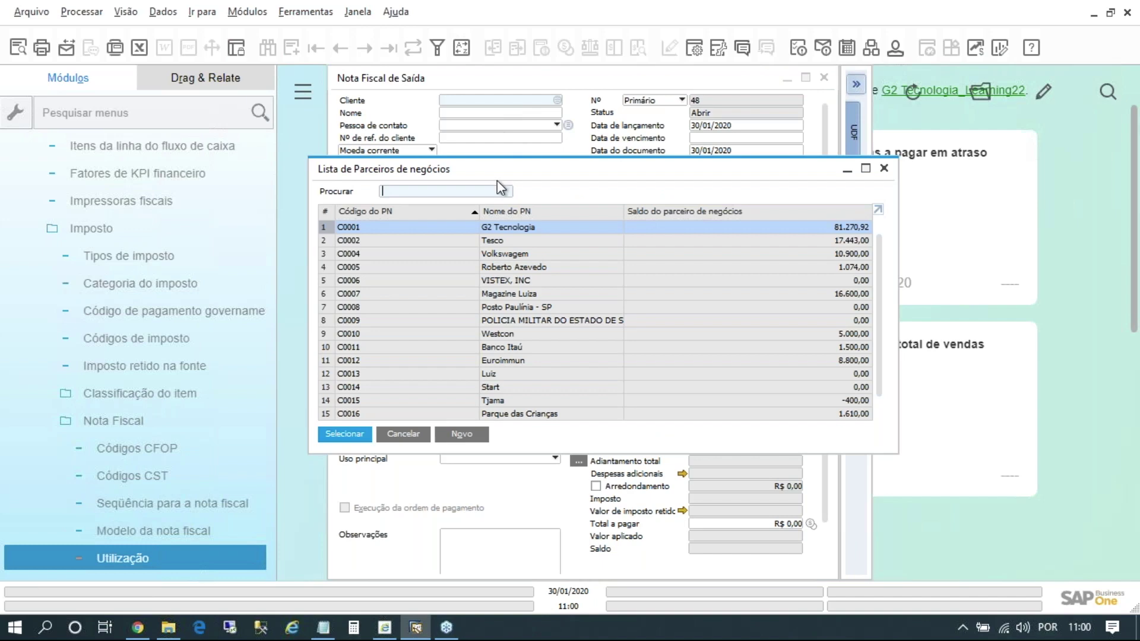
{"action": "left_click", "coordinate": [545, 414]}
{"action": "double_click", "coordinate": [543, 414]}
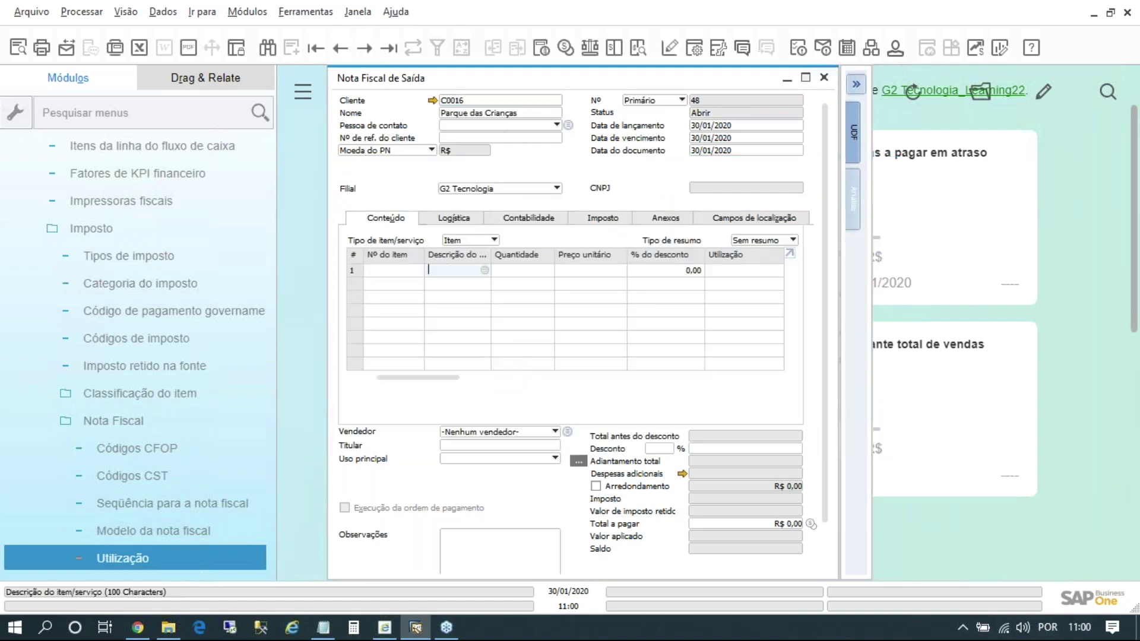
Add item TV Sony 40 at a unit price of 4000 with usage Venda Adquirida Terc and check its tax code.
{"action": "type", "text": "tv"}
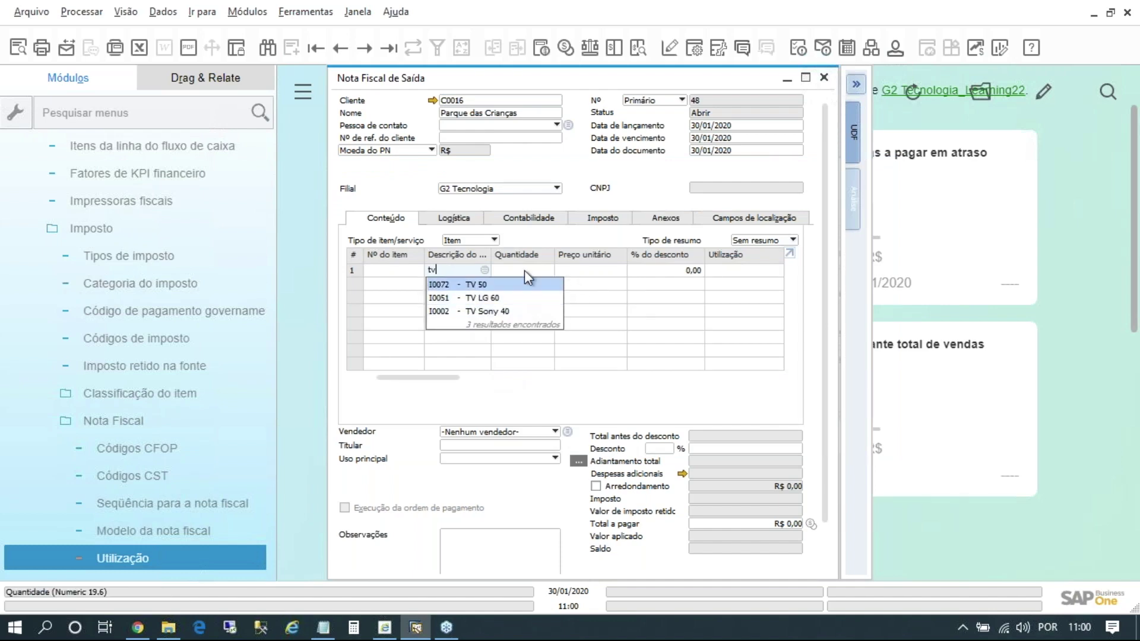
{"action": "left_click", "coordinate": [512, 311]}
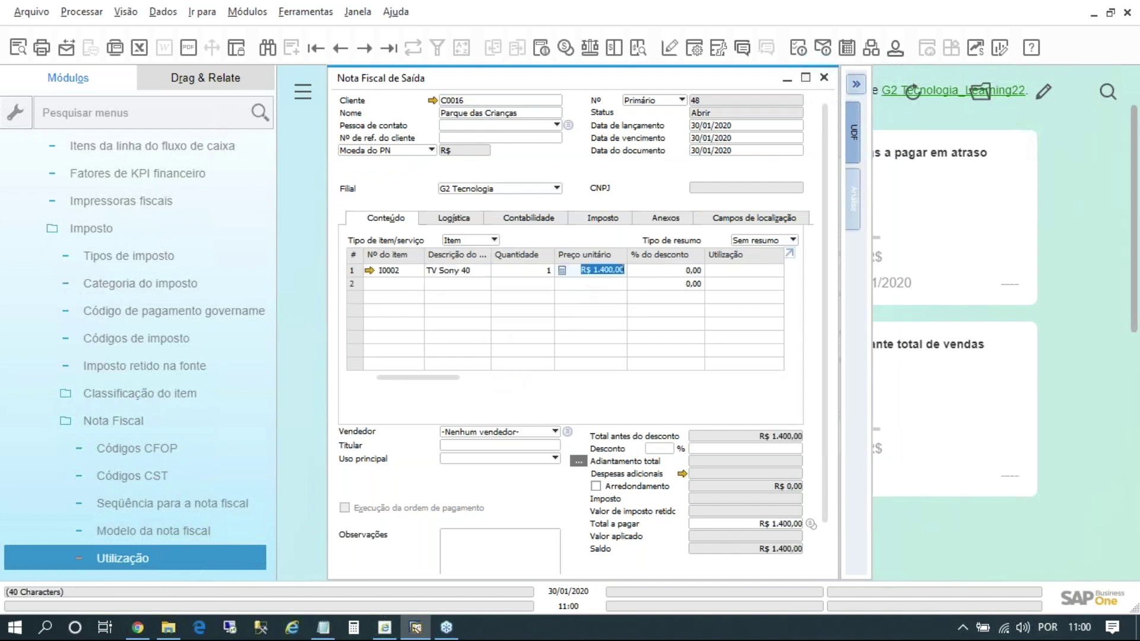
{"action": "type", "text": "4000"}
{"action": "key", "text": "Tab"}
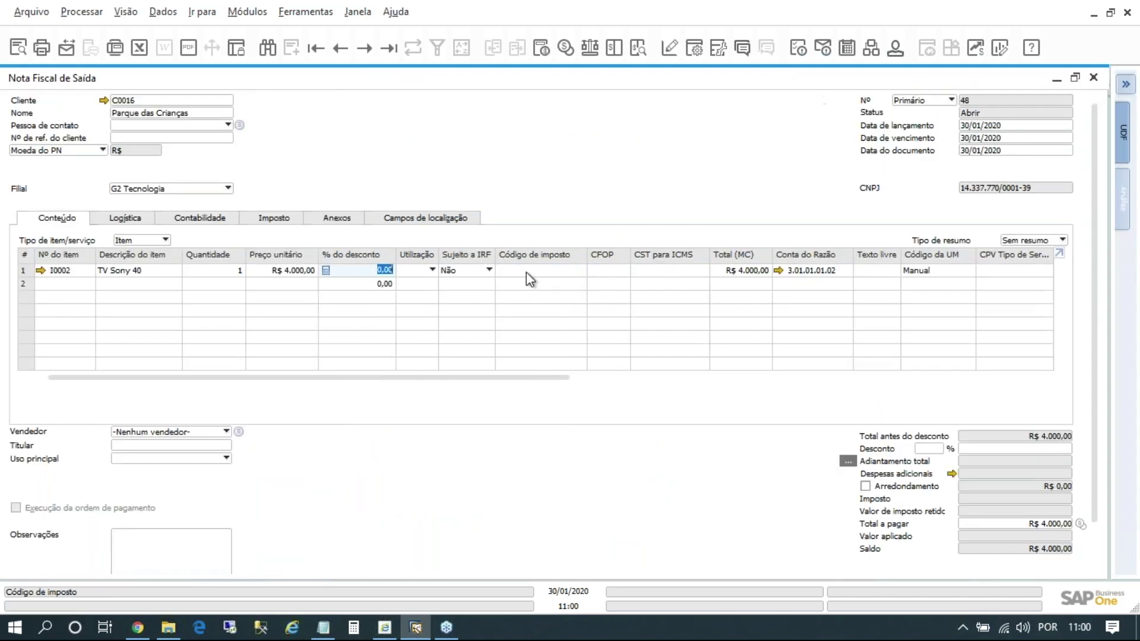
{"action": "left_click", "coordinate": [429, 272]}
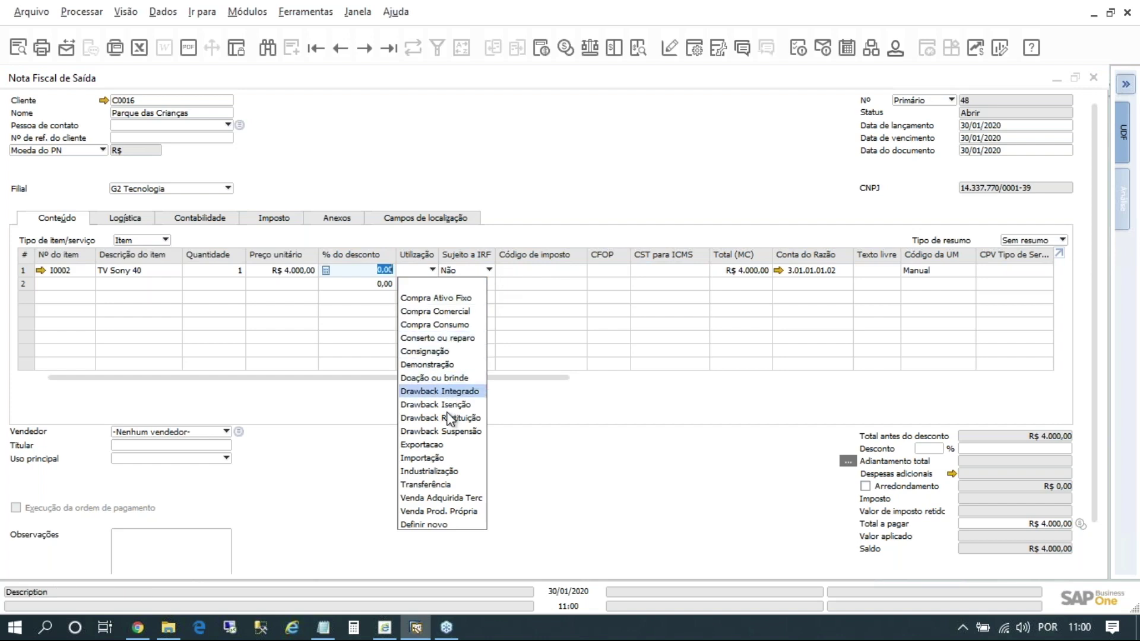
{"action": "left_click", "coordinate": [464, 497]}
{"action": "left_click", "coordinate": [540, 270]}
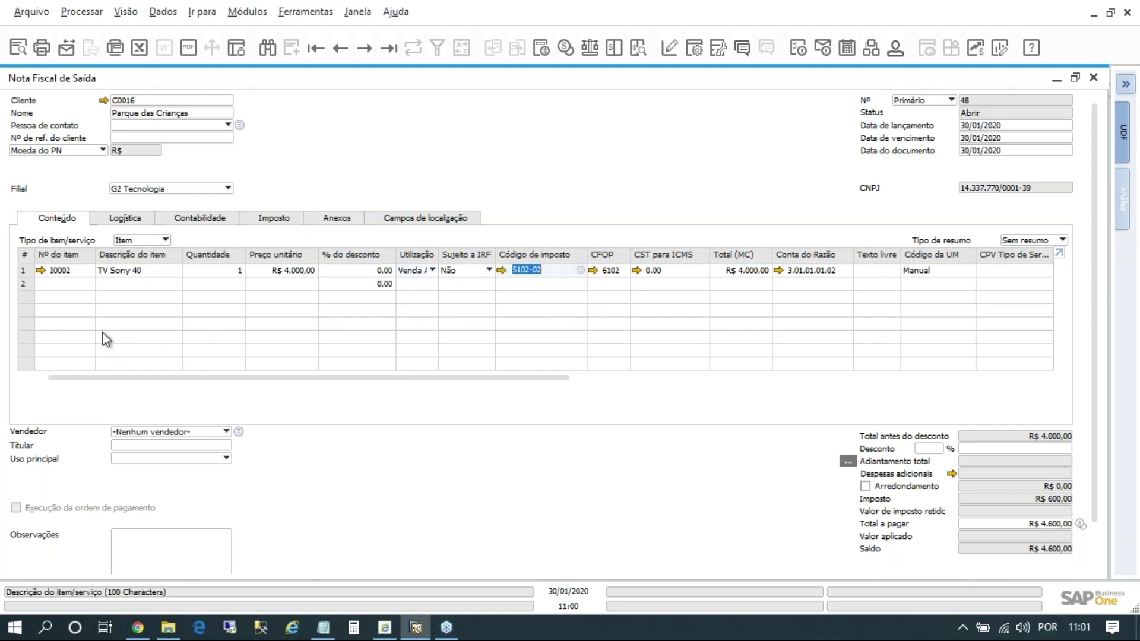
Add item I0003 on the invoice's second line and go to its tax code field.
{"action": "left_click", "coordinate": [53, 284]}
{"action": "type", "text": "I0003"}
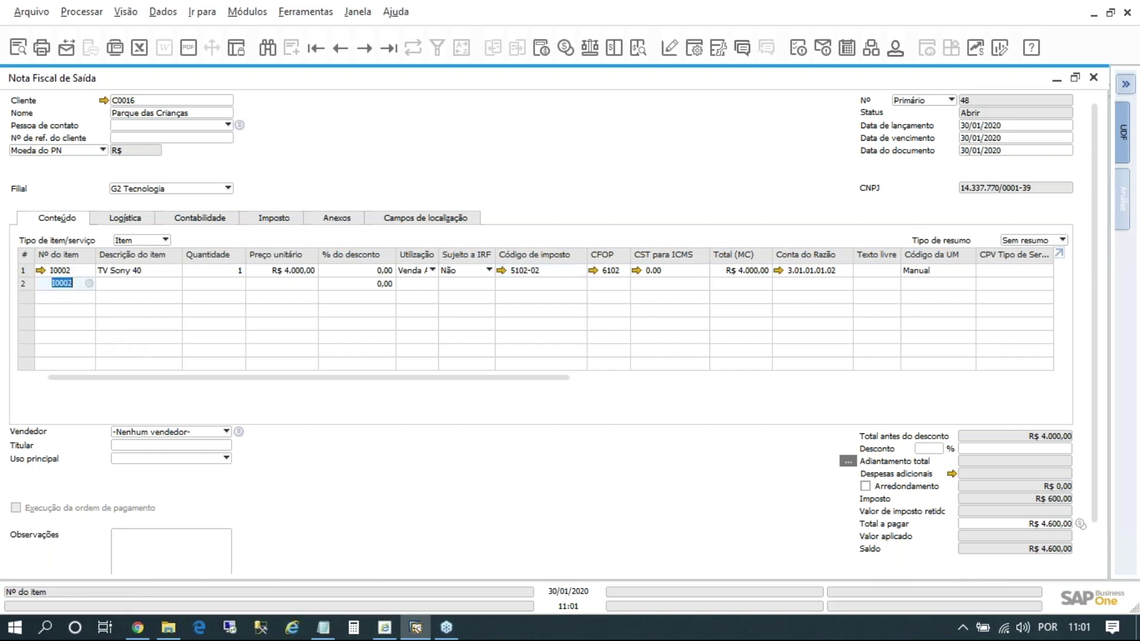
{"action": "key", "text": "Tab"}
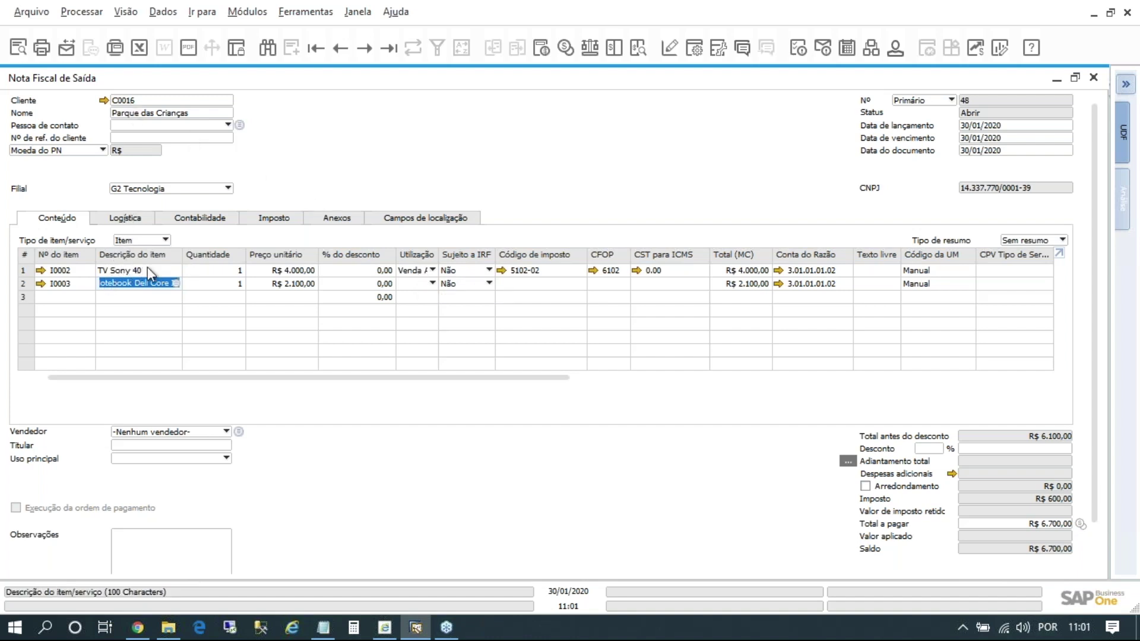
{"action": "left_click", "coordinate": [544, 284]}
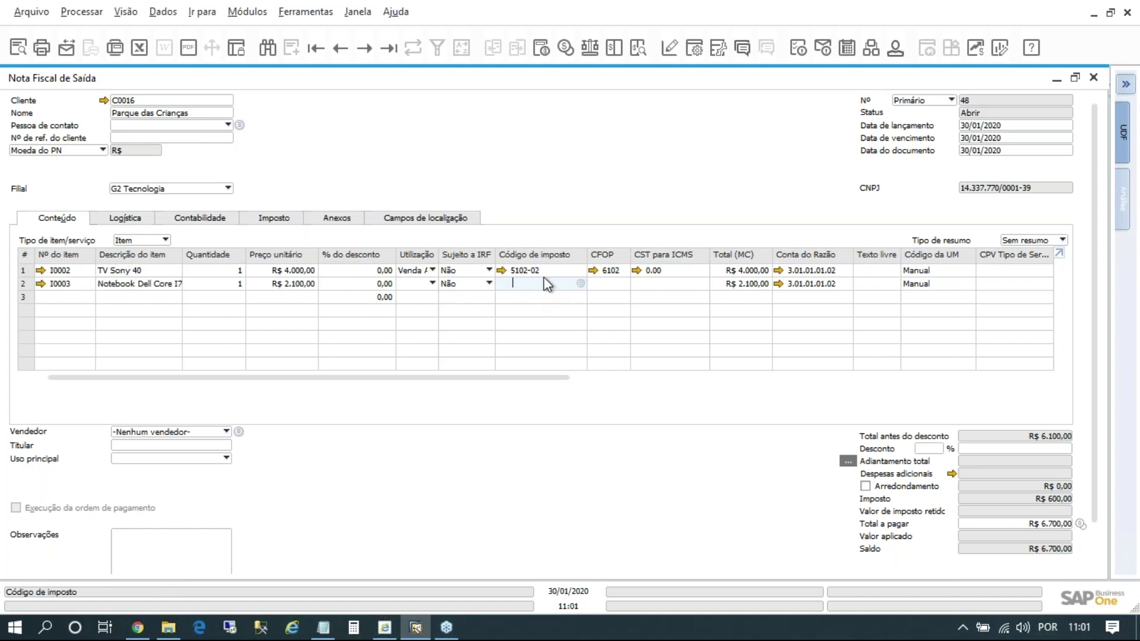
Close the Nota Fiscal de Saída without saving and collapse the Administração module.
{"action": "double_click", "coordinate": [499, 83]}
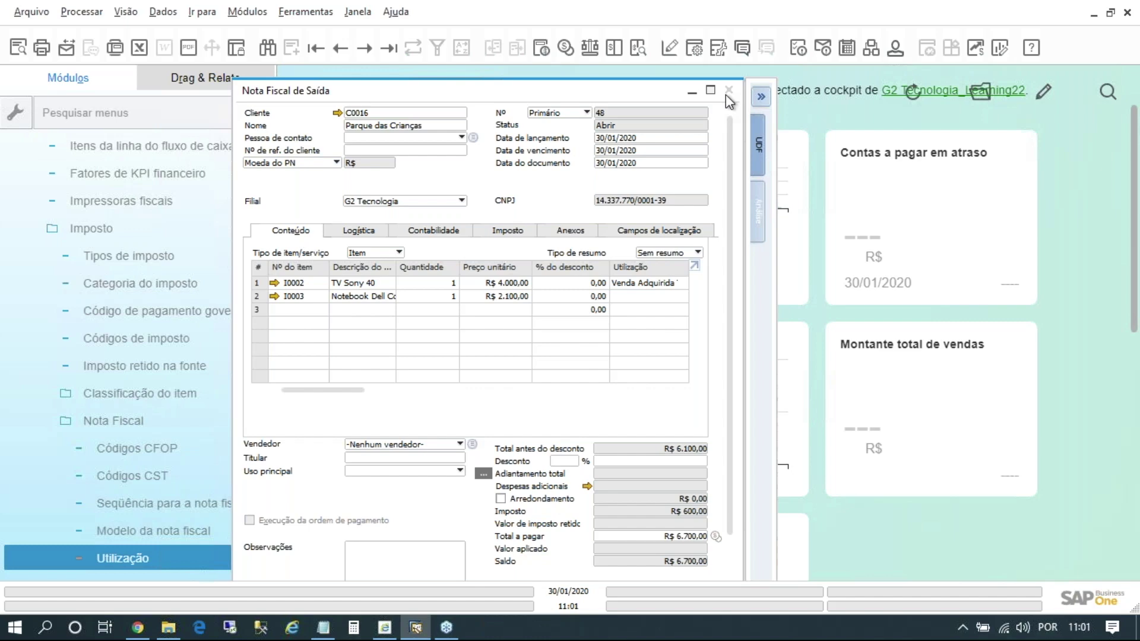
{"action": "left_click", "coordinate": [729, 90]}
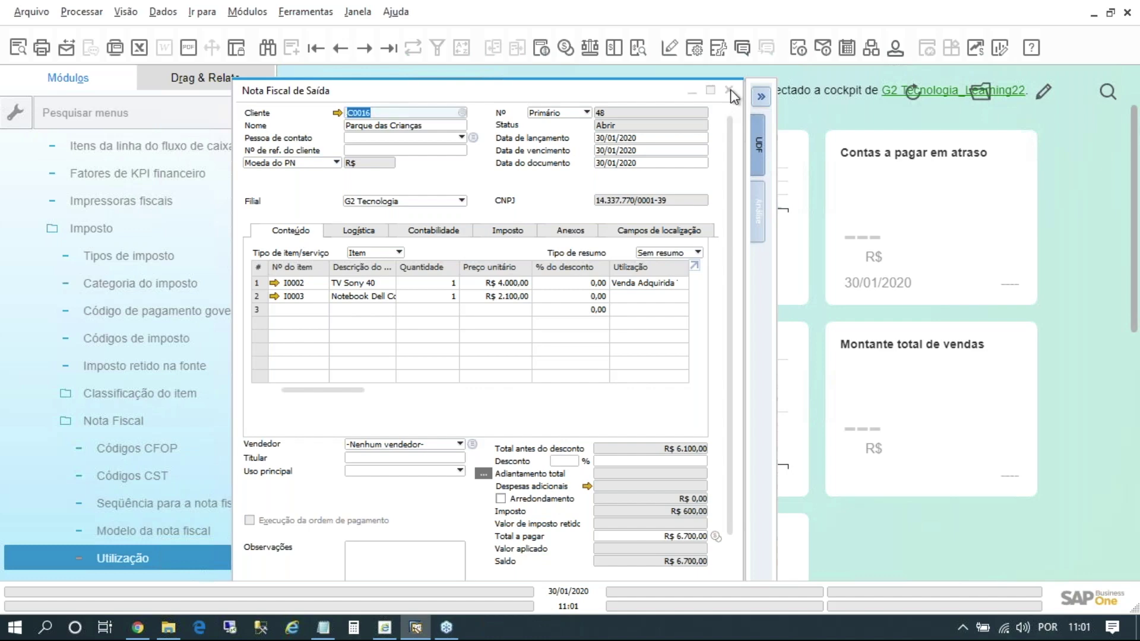
{"action": "left_click", "coordinate": [505, 361]}
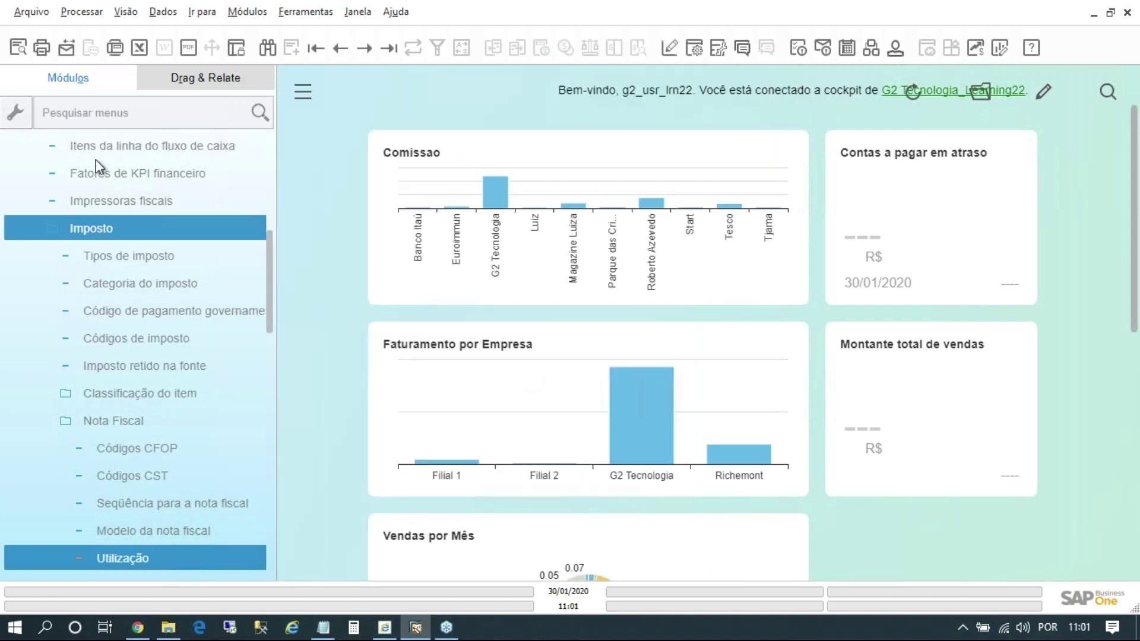
{"action": "scroll", "coordinate": [137, 237], "scroll_direction": "up", "scroll_amount": 5}
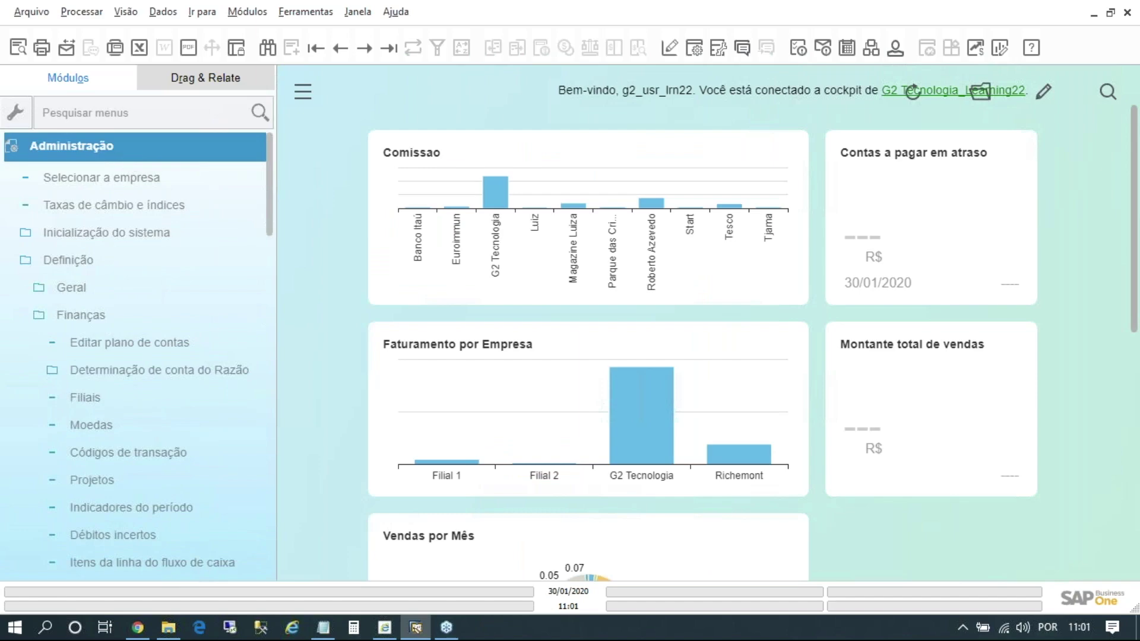
{"action": "left_click", "coordinate": [131, 156]}
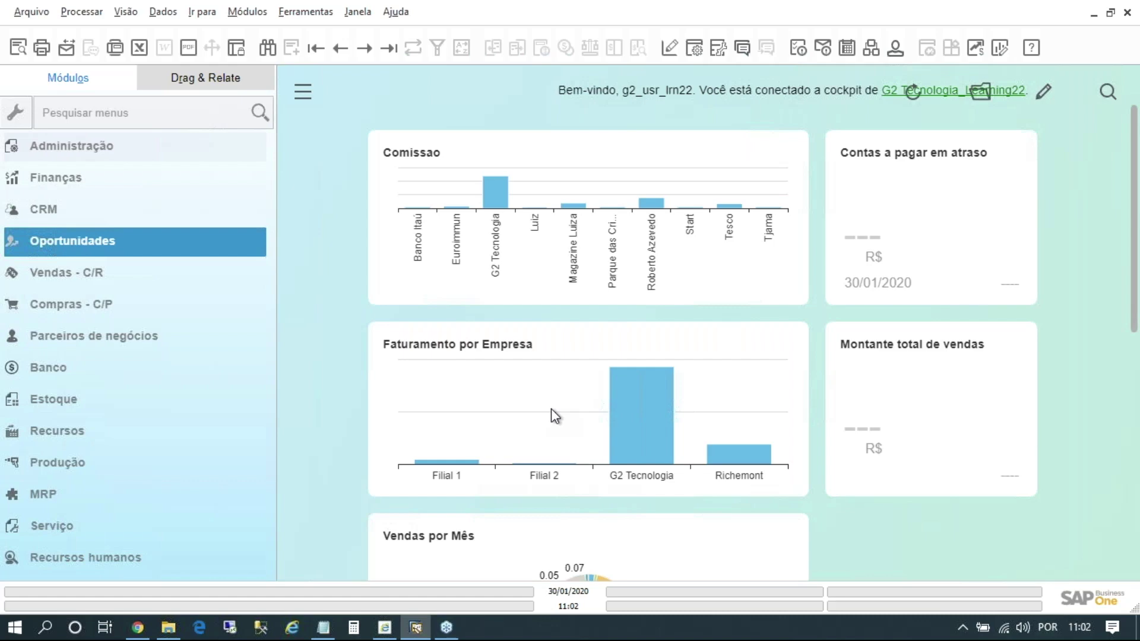
Customize the personal shortcuts by assigning F2 to the Pedido de venda window of the Vendas - C/R module.
{"action": "left_click", "coordinate": [323, 13]}
{"action": "mouse_move", "coordinate": [402, 330]}
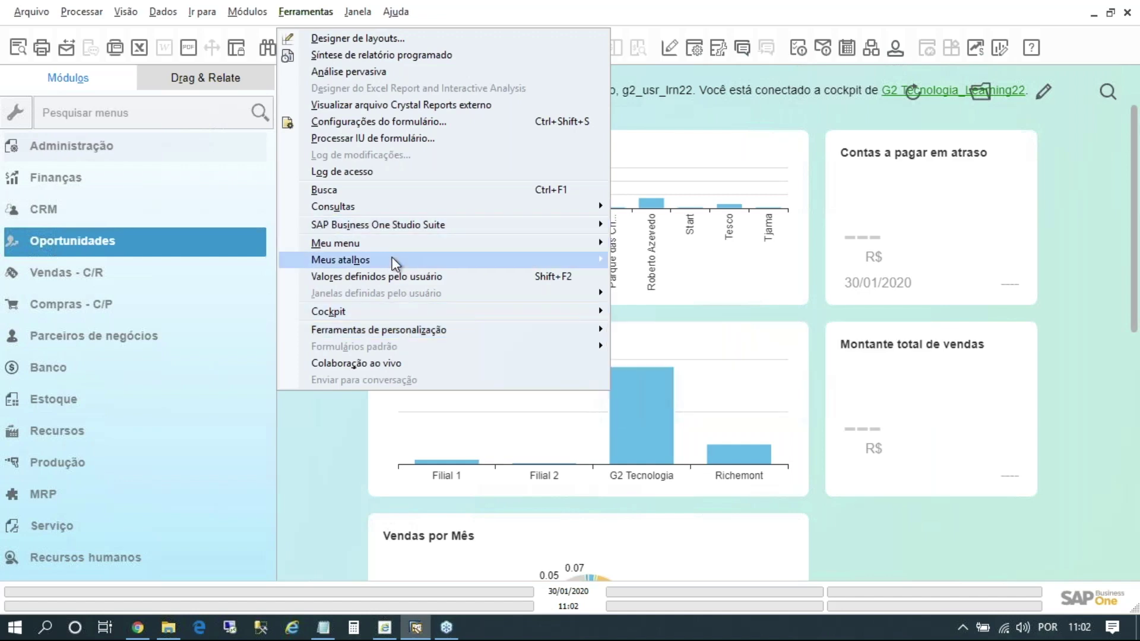
{"action": "mouse_move", "coordinate": [394, 263]}
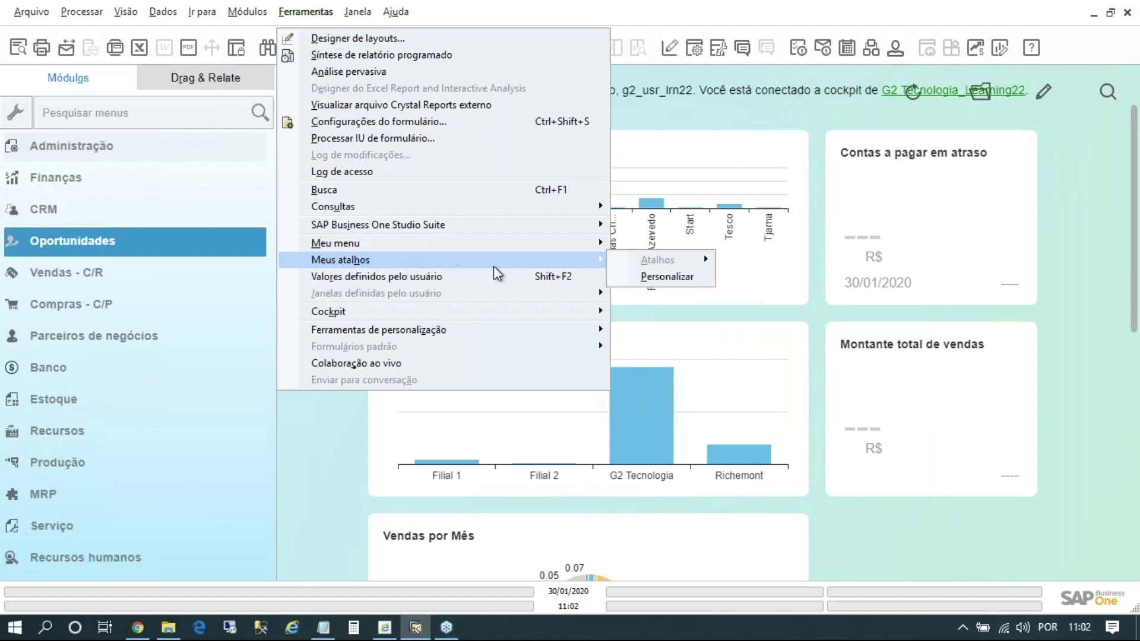
{"action": "left_click", "coordinate": [664, 277]}
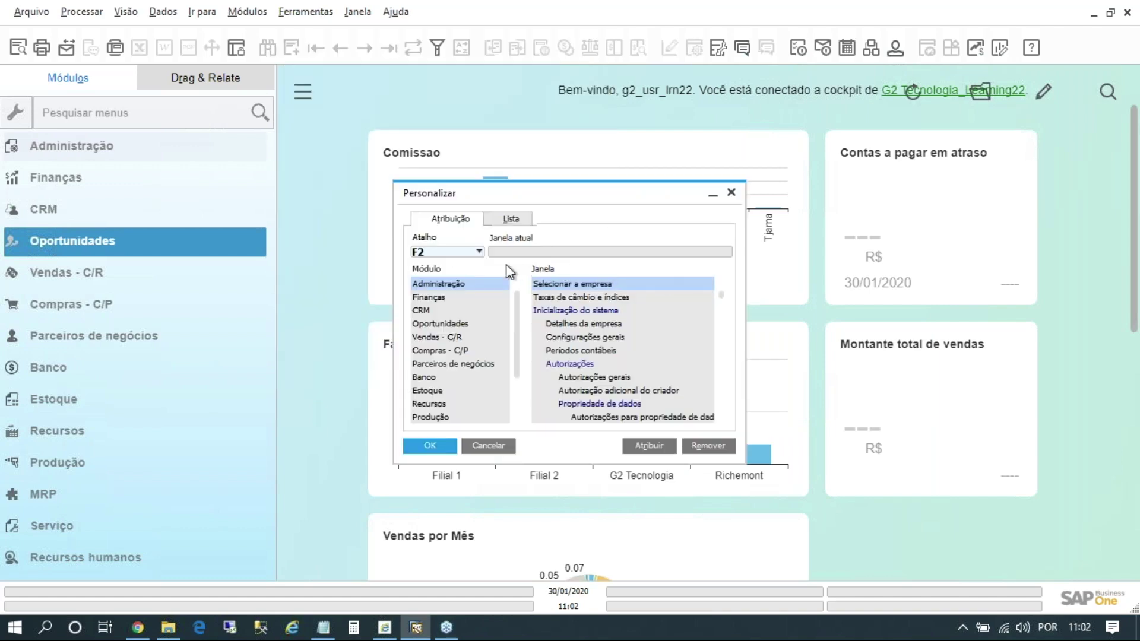
{"action": "left_click", "coordinate": [478, 251]}
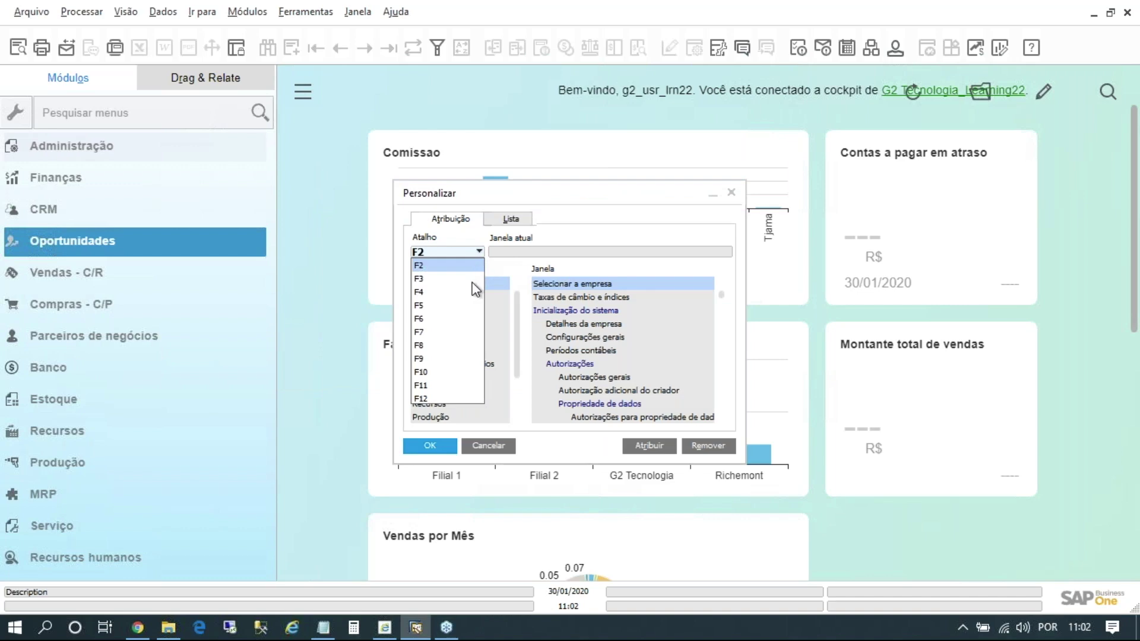
{"action": "left_click", "coordinate": [442, 266]}
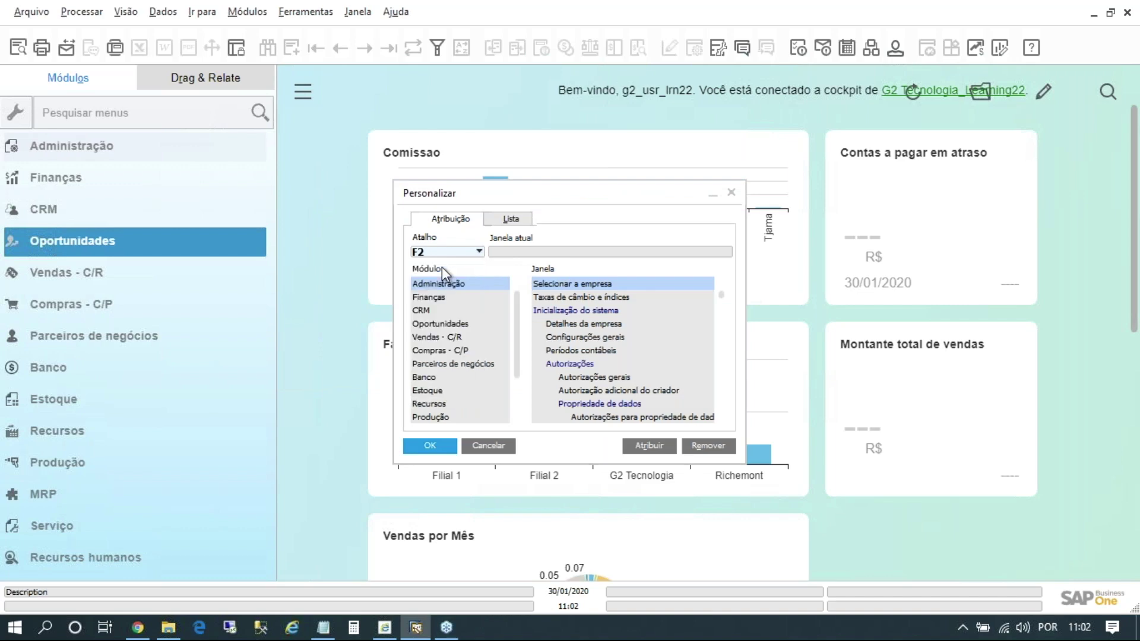
{"action": "left_click", "coordinate": [429, 337]}
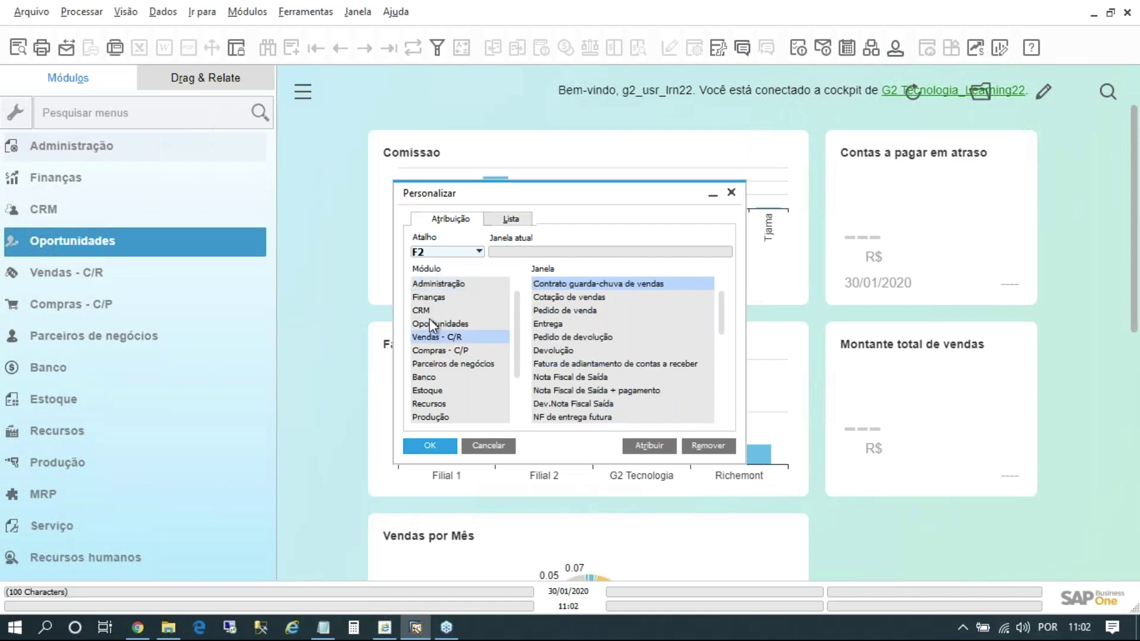
{"action": "left_click", "coordinate": [548, 312]}
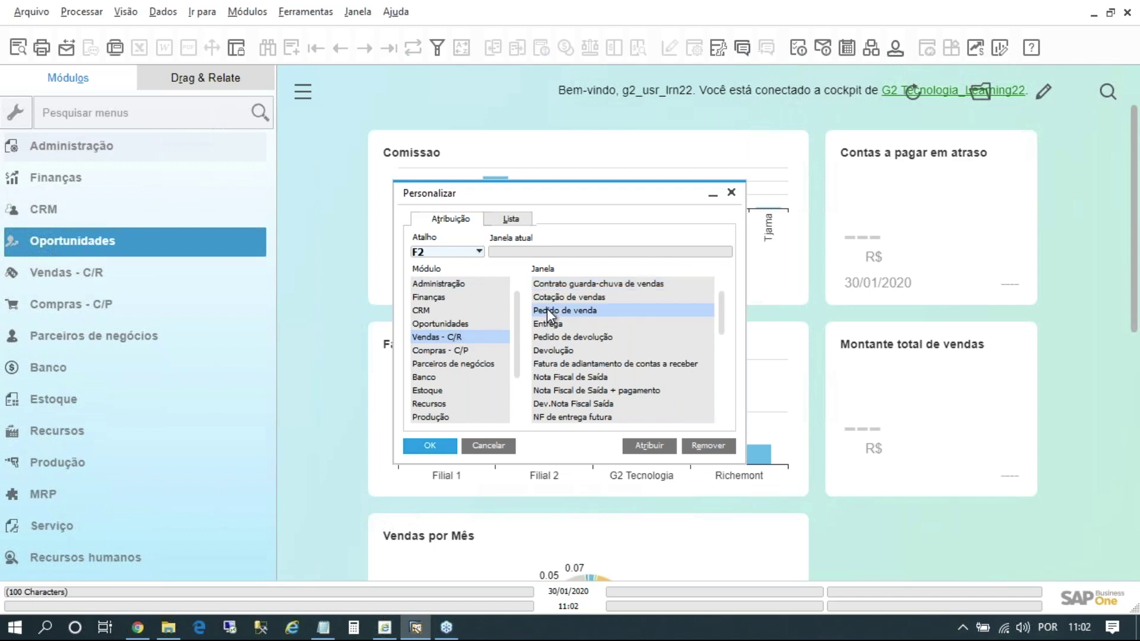
{"action": "left_click", "coordinate": [652, 447]}
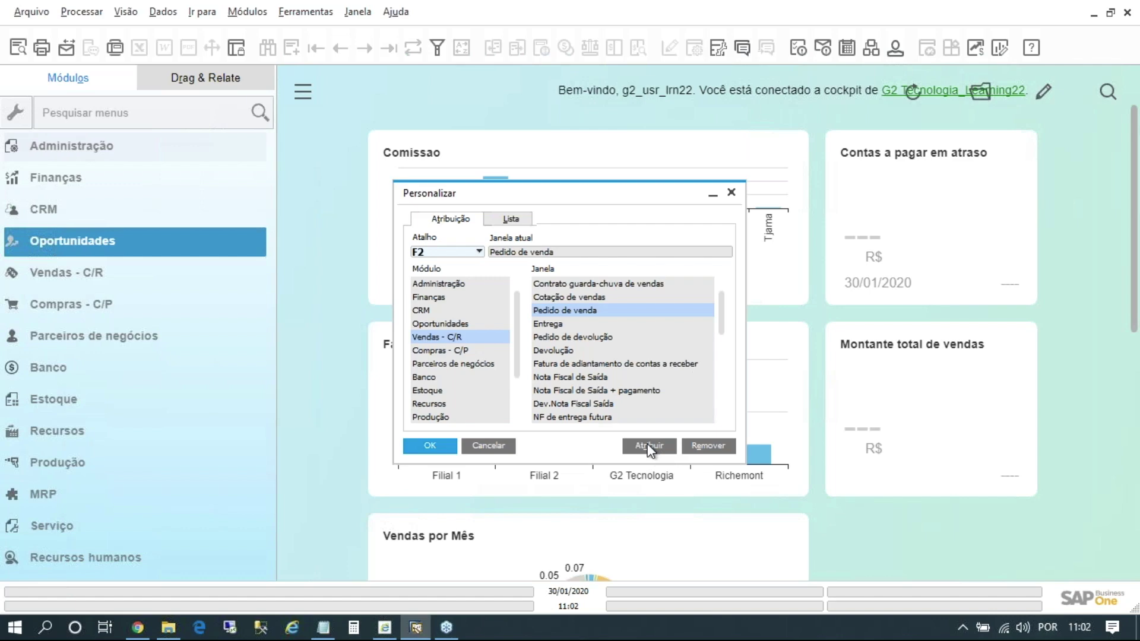
Assign F3 to the Pedido de compra window of Compras - C/P, review the shortcut list and accept the customization.
{"action": "left_click", "coordinate": [449, 253]}
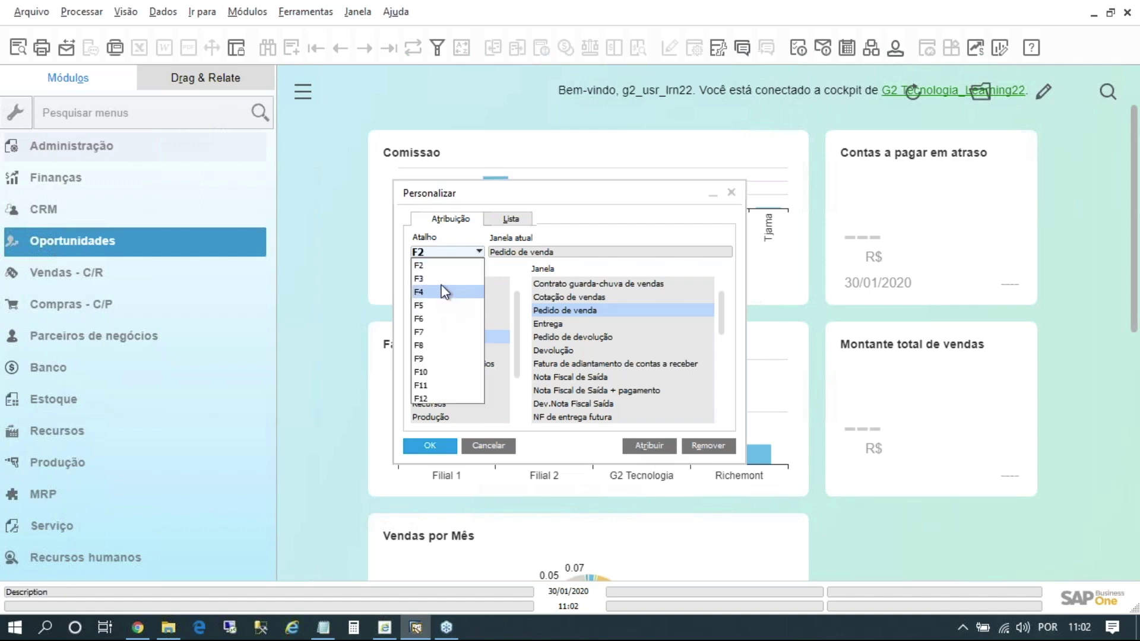
{"action": "left_click", "coordinate": [443, 279]}
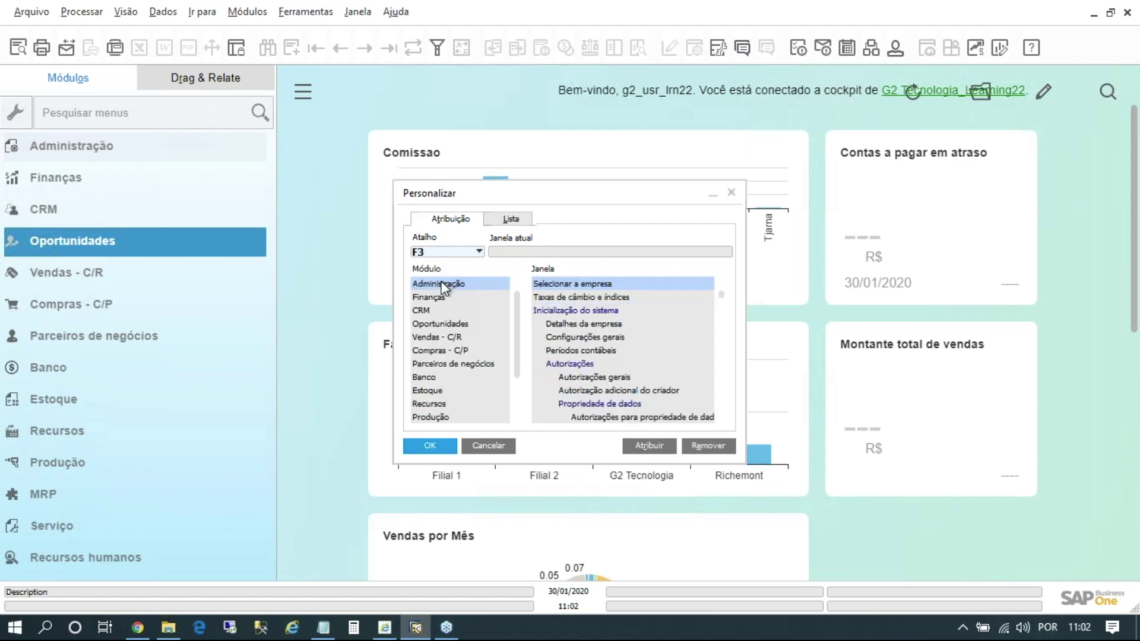
{"action": "left_click", "coordinate": [433, 352]}
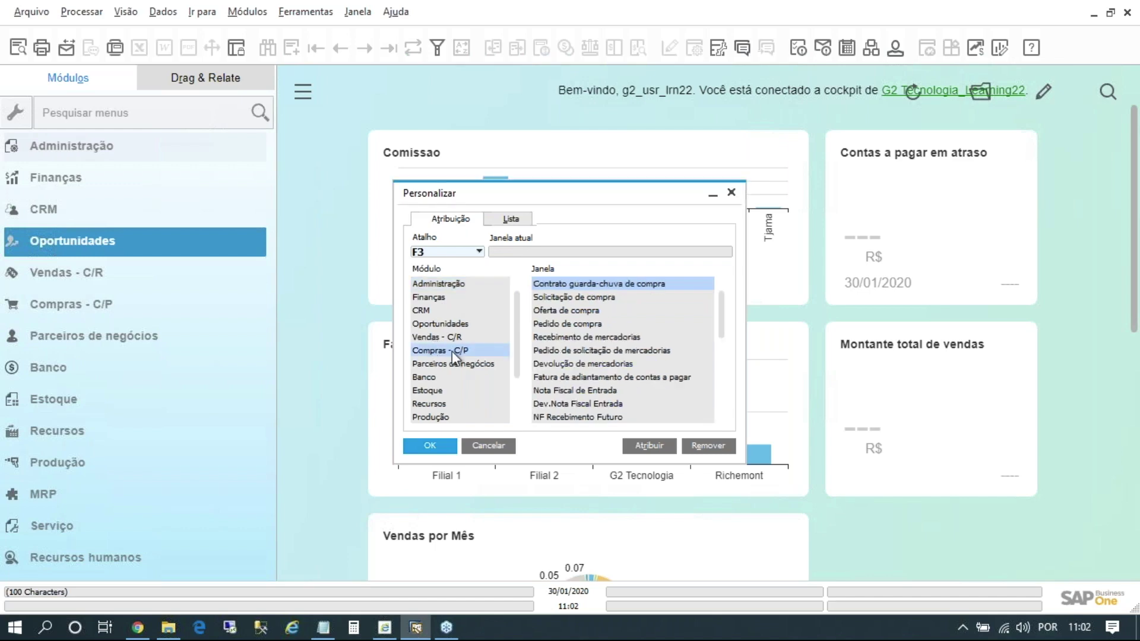
{"action": "left_click", "coordinate": [556, 323]}
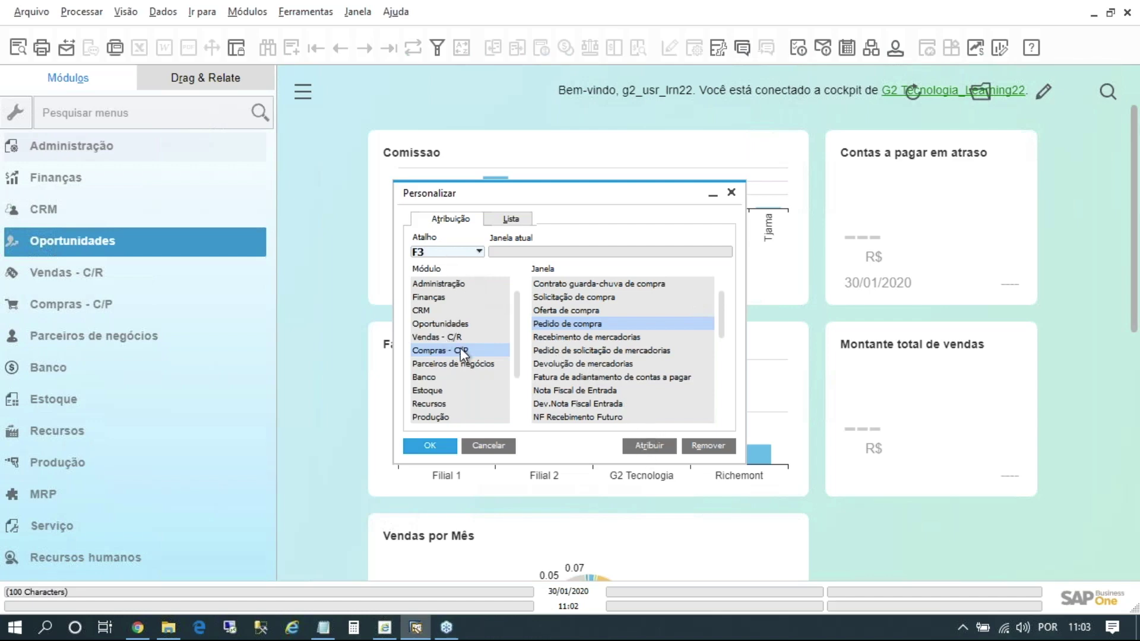
{"action": "left_click", "coordinate": [642, 443]}
{"action": "left_click", "coordinate": [508, 221]}
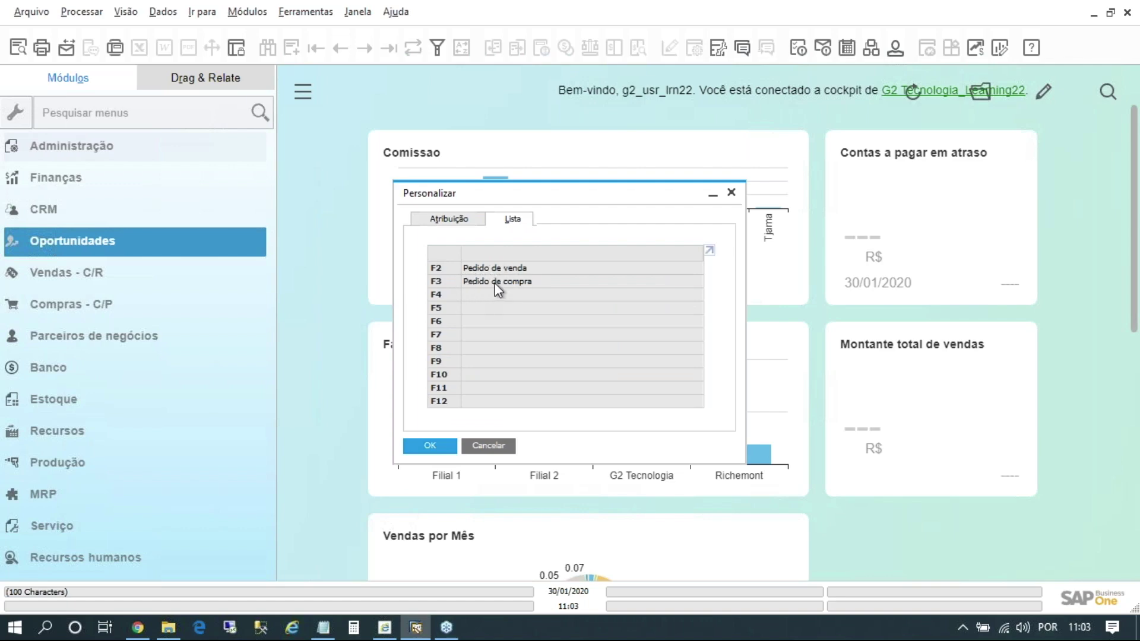
{"action": "left_click", "coordinate": [430, 446]}
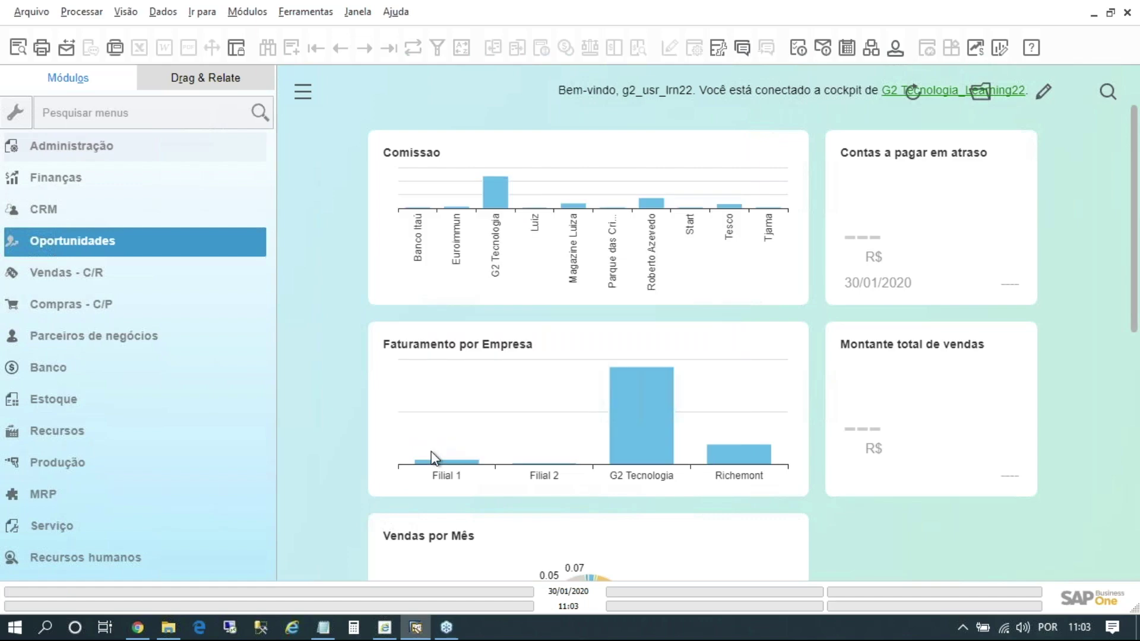
Test the new shortcuts by opening the Pedido de venda and Pedido de compra windows and closing each one.
{"action": "key", "text": "F5"}
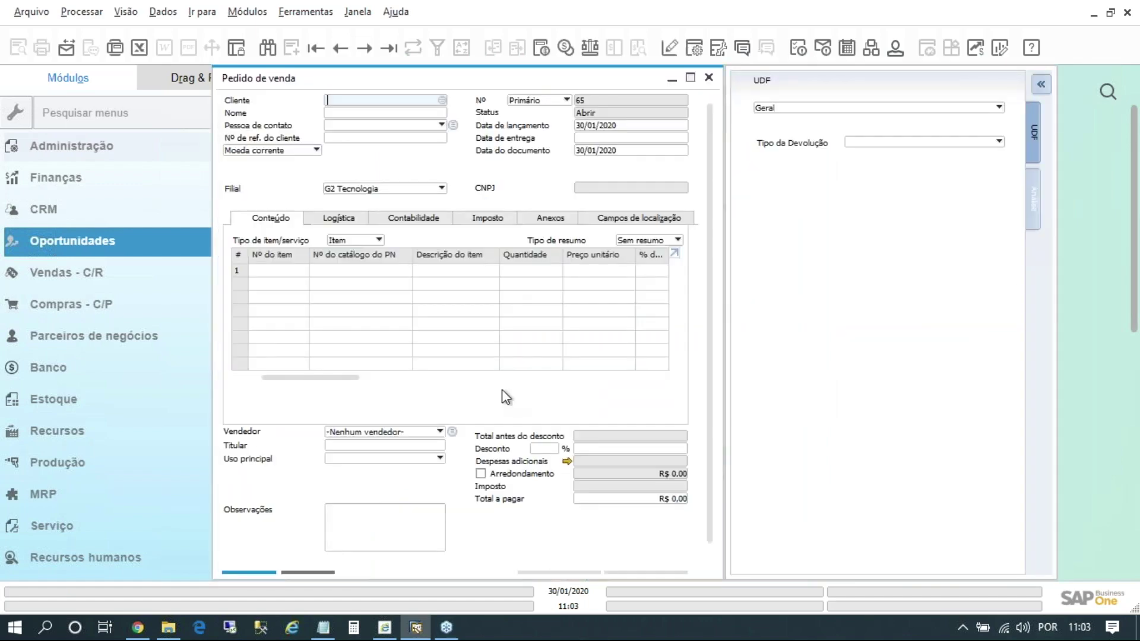
{"action": "left_click", "coordinate": [709, 78]}
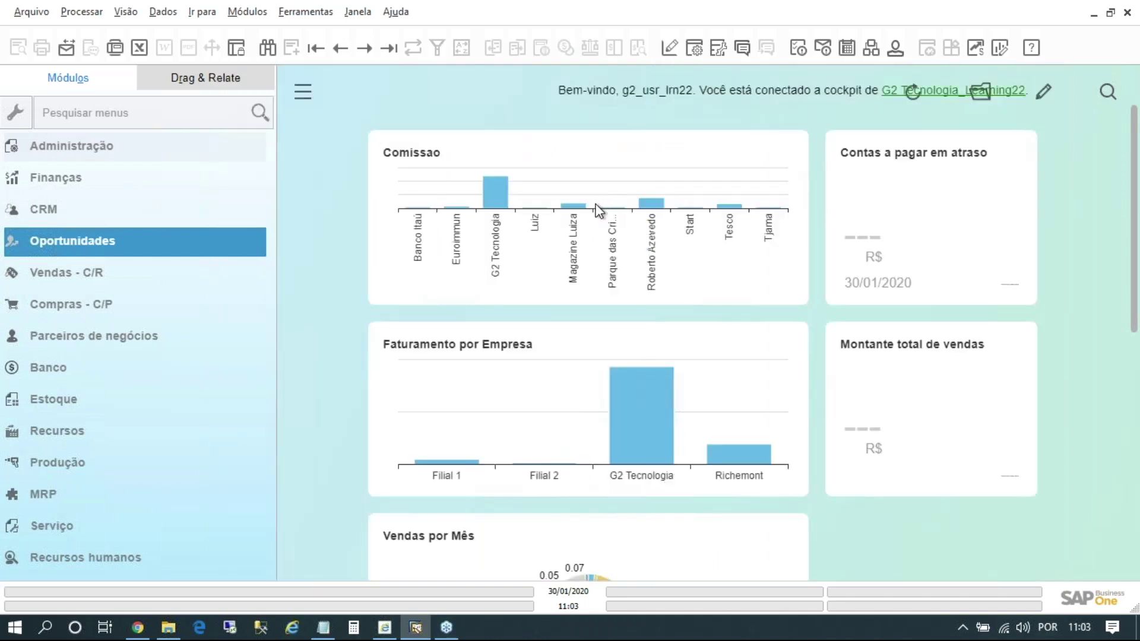
{"action": "key", "text": "F6"}
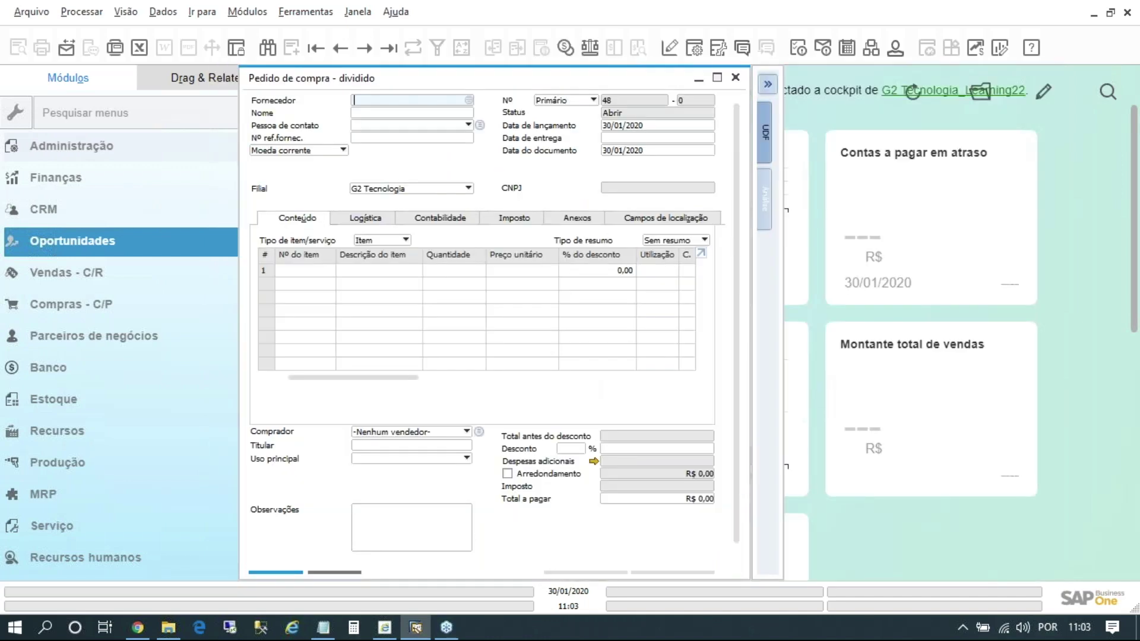
{"action": "left_click", "coordinate": [735, 78]}
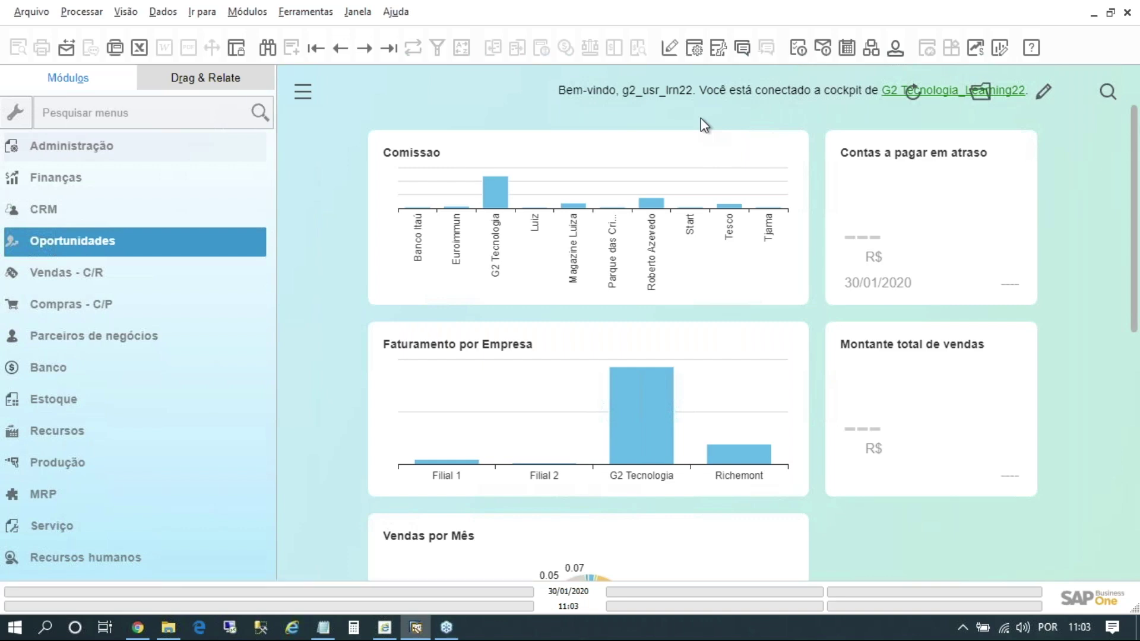
Reopen the shortcut customization to review the F2 assignment and close it without changes.
{"action": "left_click", "coordinate": [312, 15]}
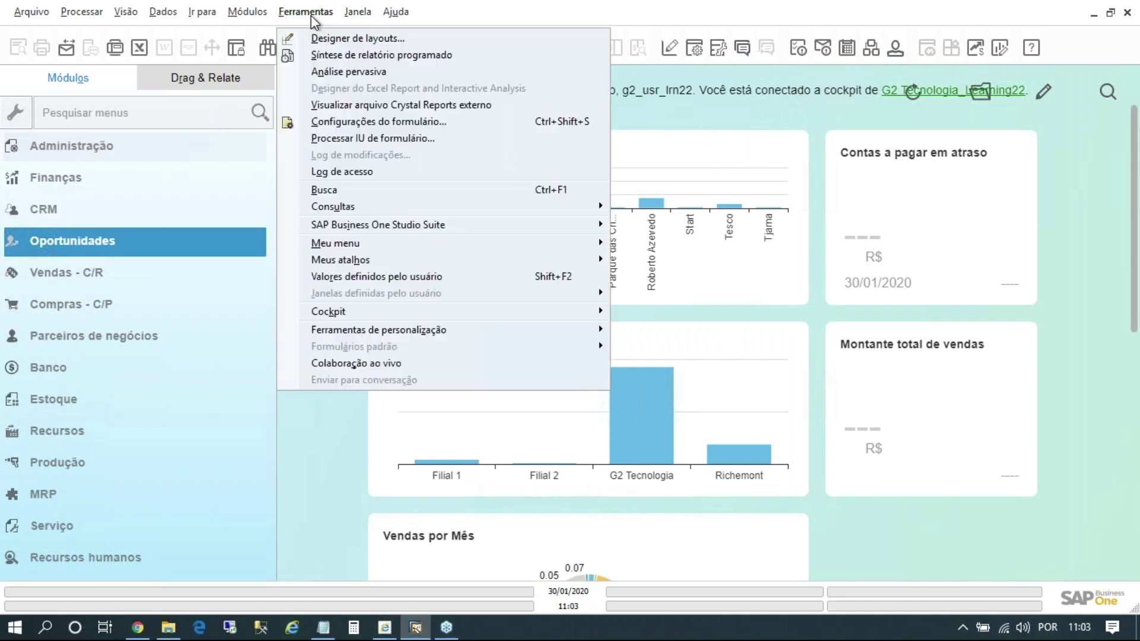
{"action": "mouse_move", "coordinate": [380, 261]}
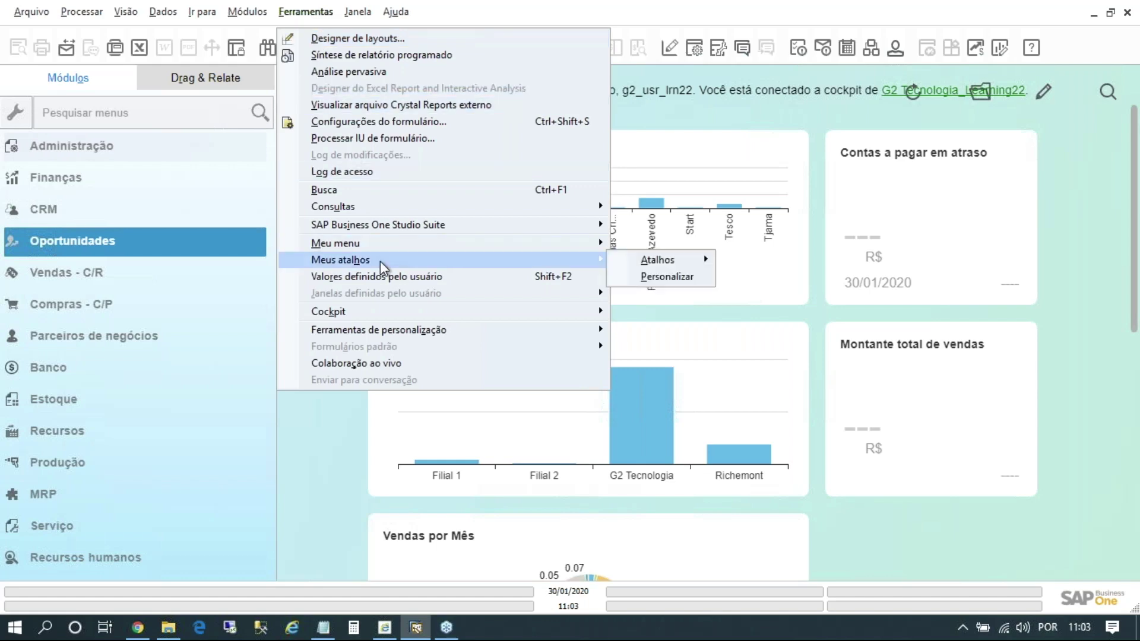
{"action": "left_click", "coordinate": [675, 276]}
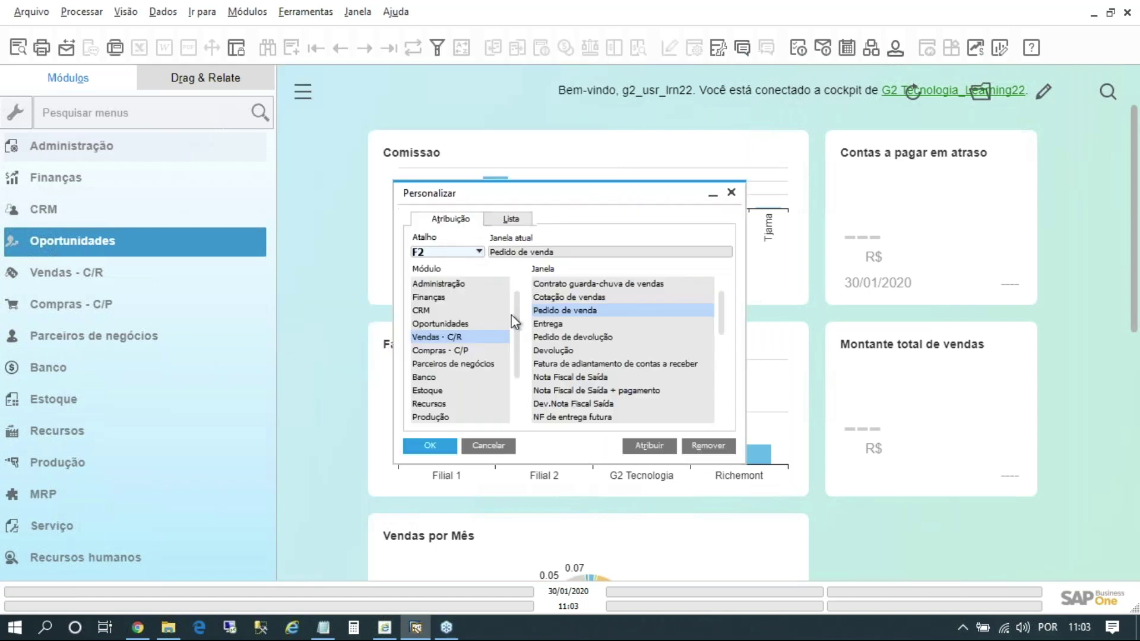
{"action": "left_click", "coordinate": [731, 196]}
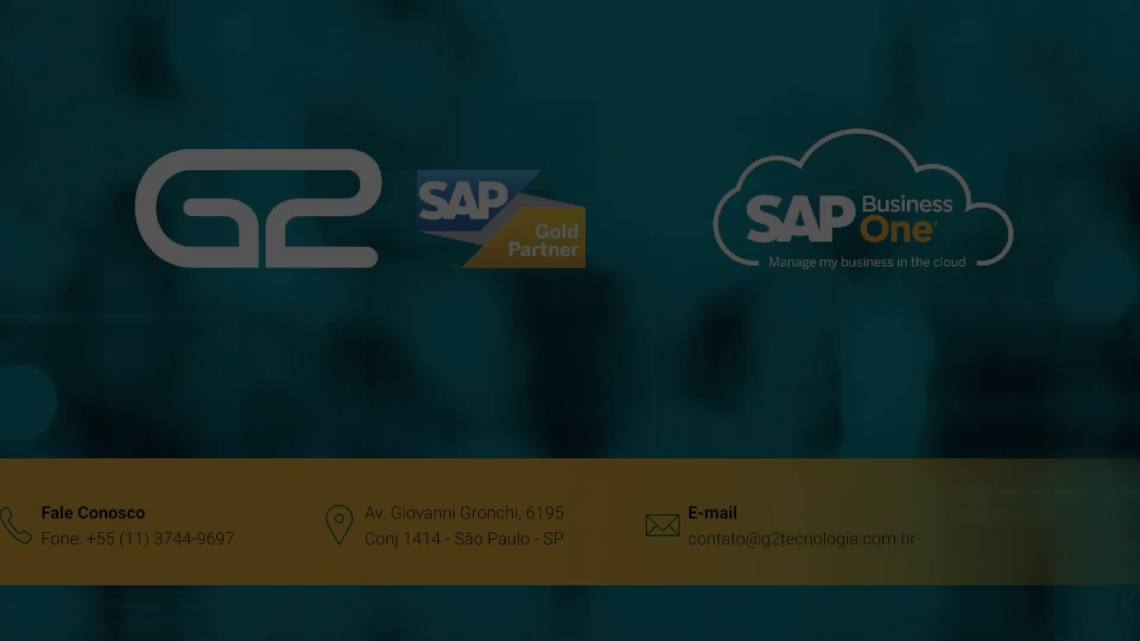